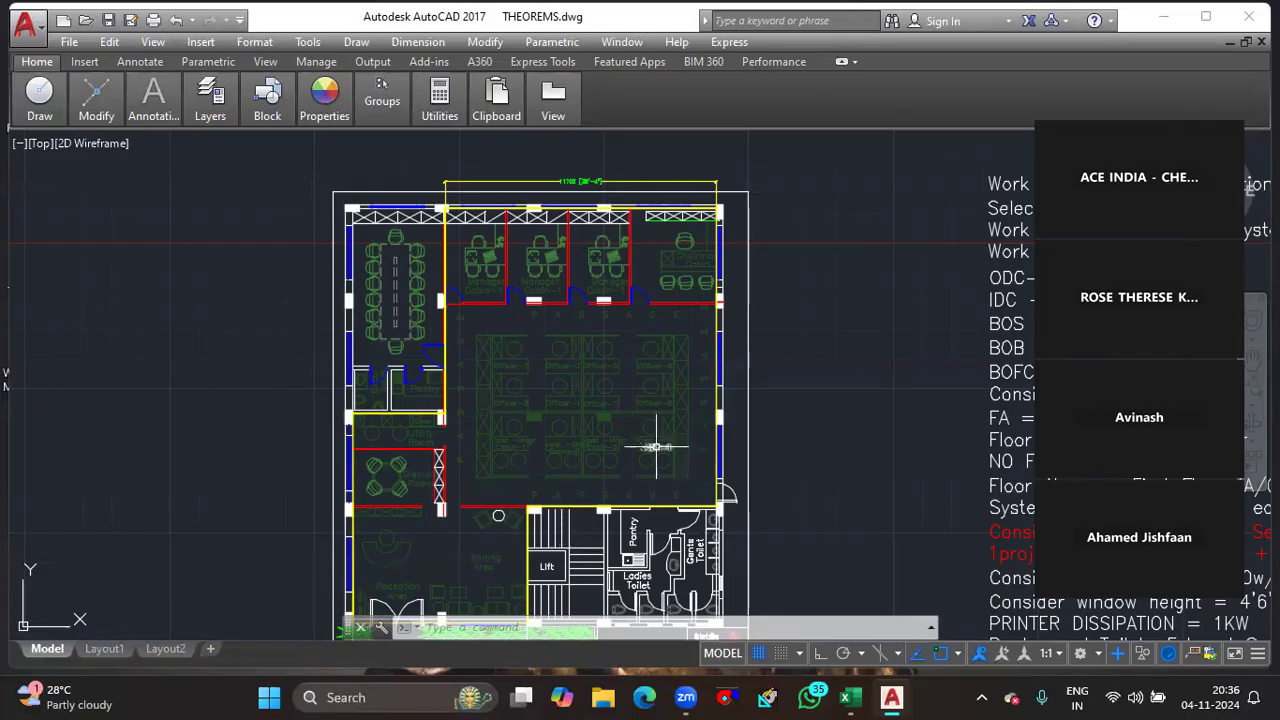
- Switch to HAP 4.90, dismiss its startup and what's-new notices, and close the preferences without changing them
left_click(768, 698)
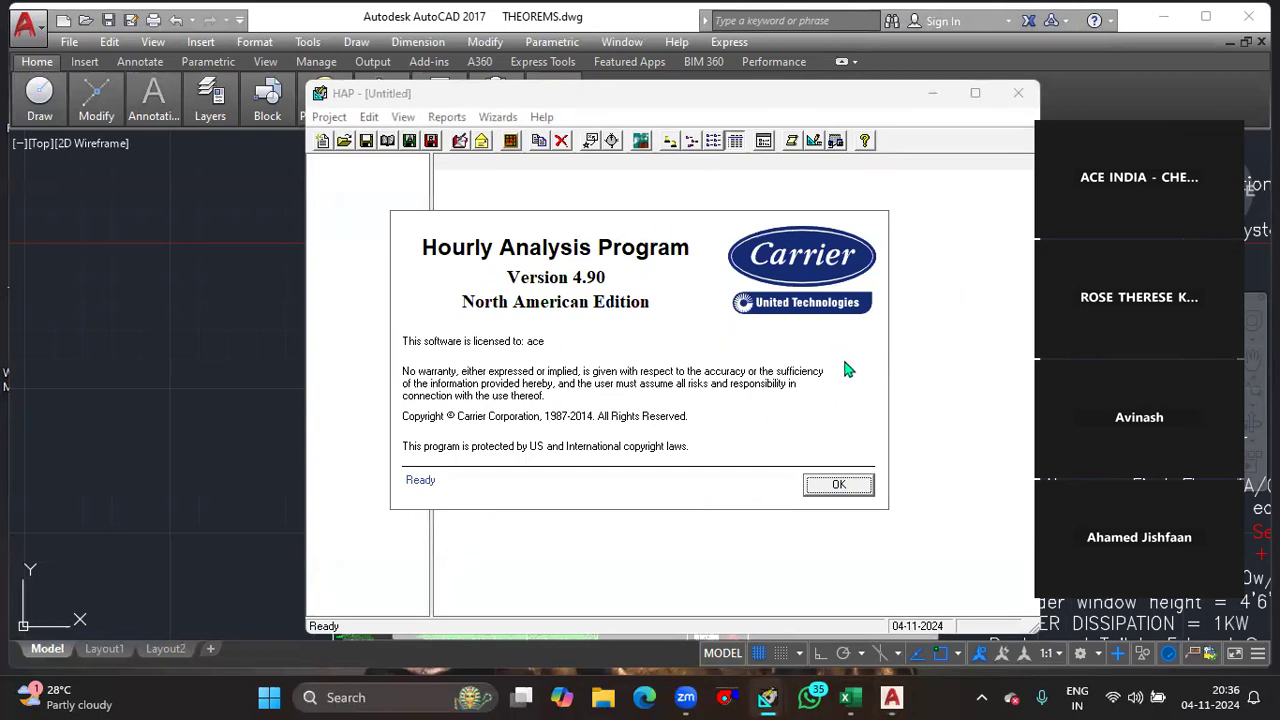
left_click(836, 486)
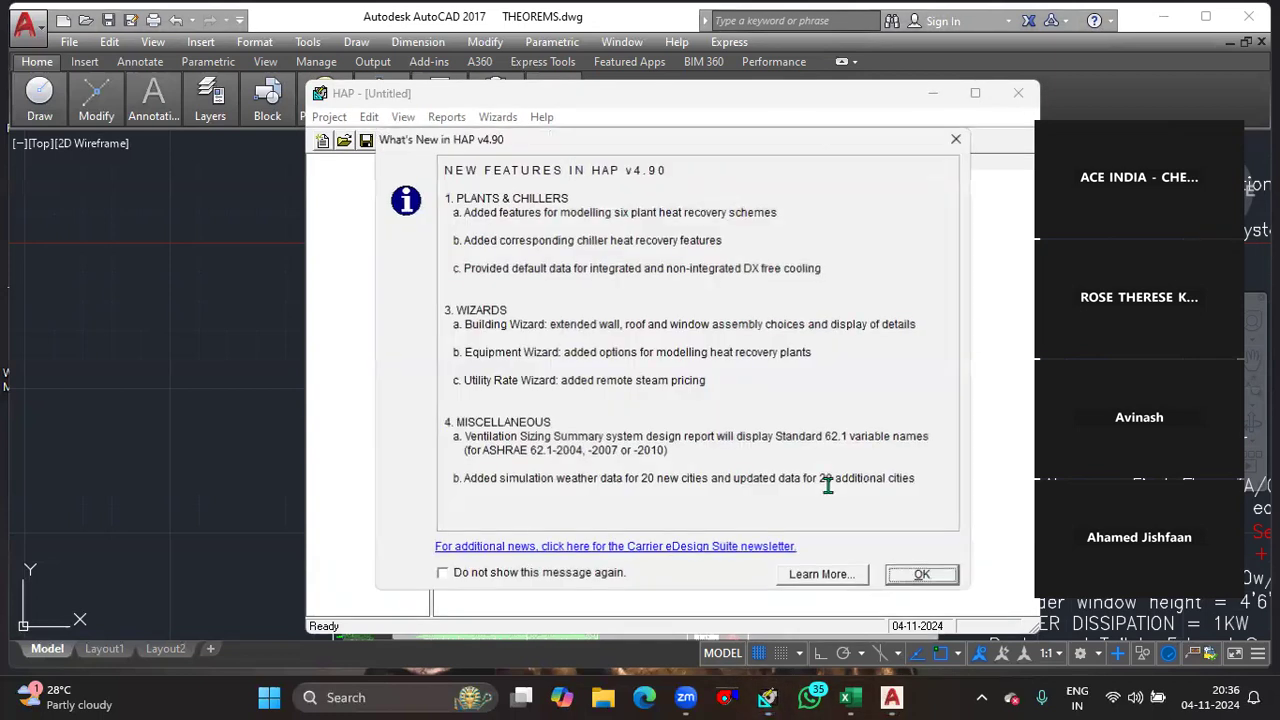
left_click(955, 137)
left_click(896, 183)
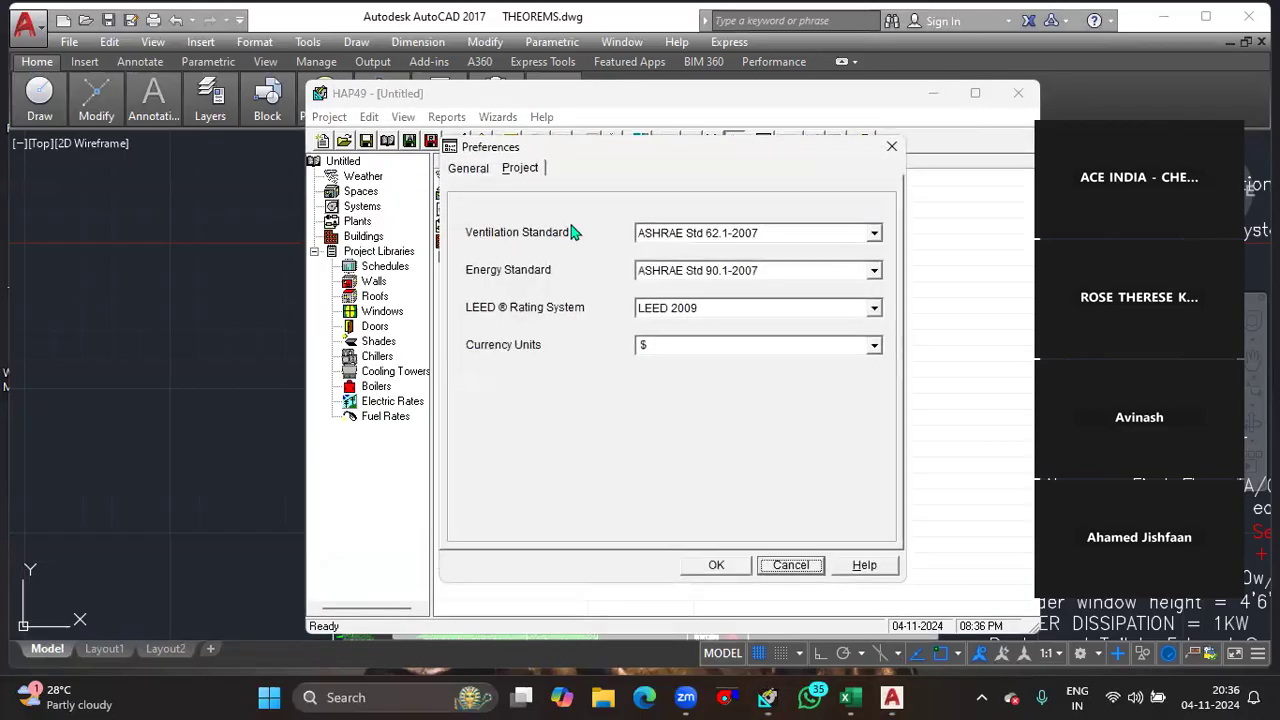
left_click(892, 141)
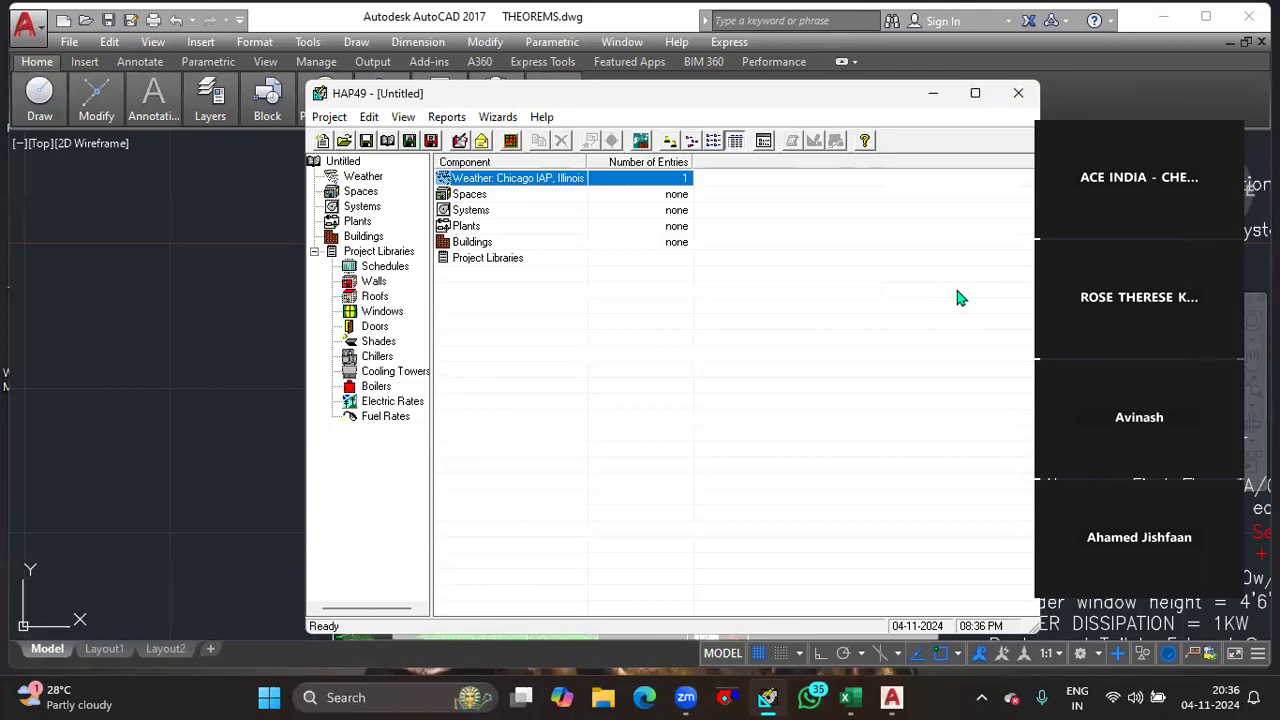
- Set the project preferences to ventilation standard ASHRAE Std 62.1-2010 and energy standard ASHRAE Std 90.1-2010
left_click(330, 118)
mouse_move(369, 118)
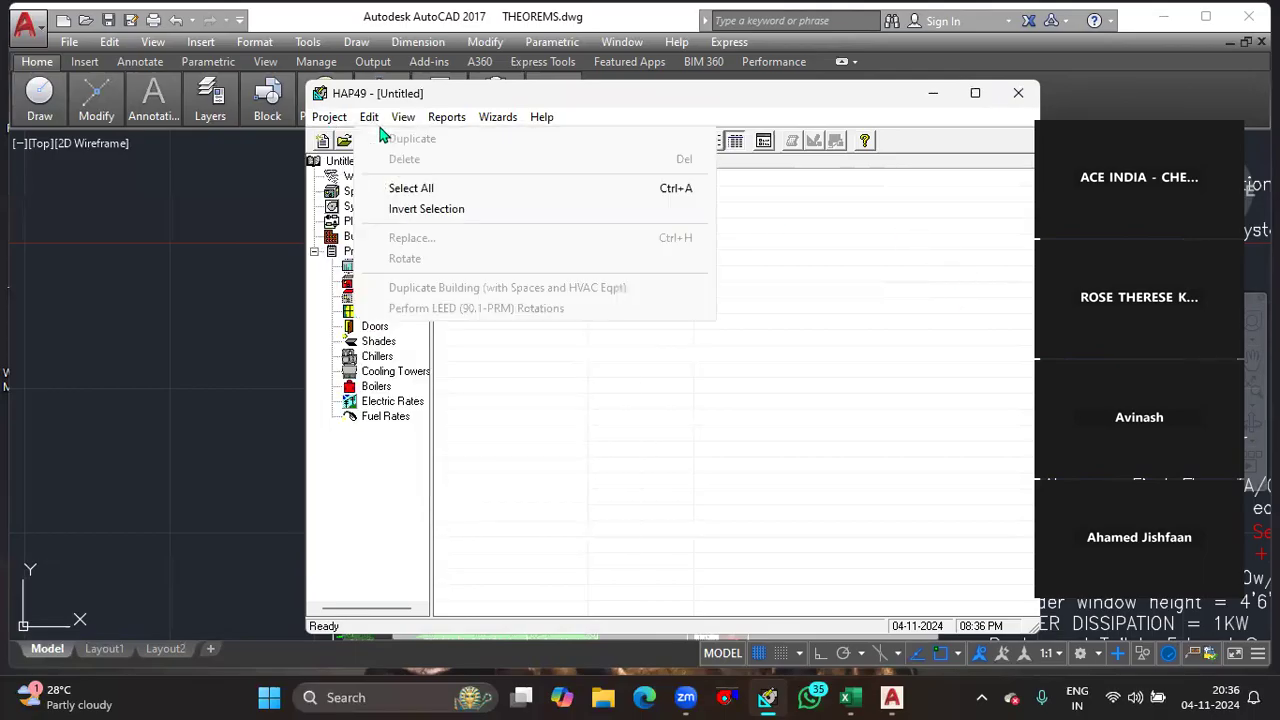
left_click(345, 137)
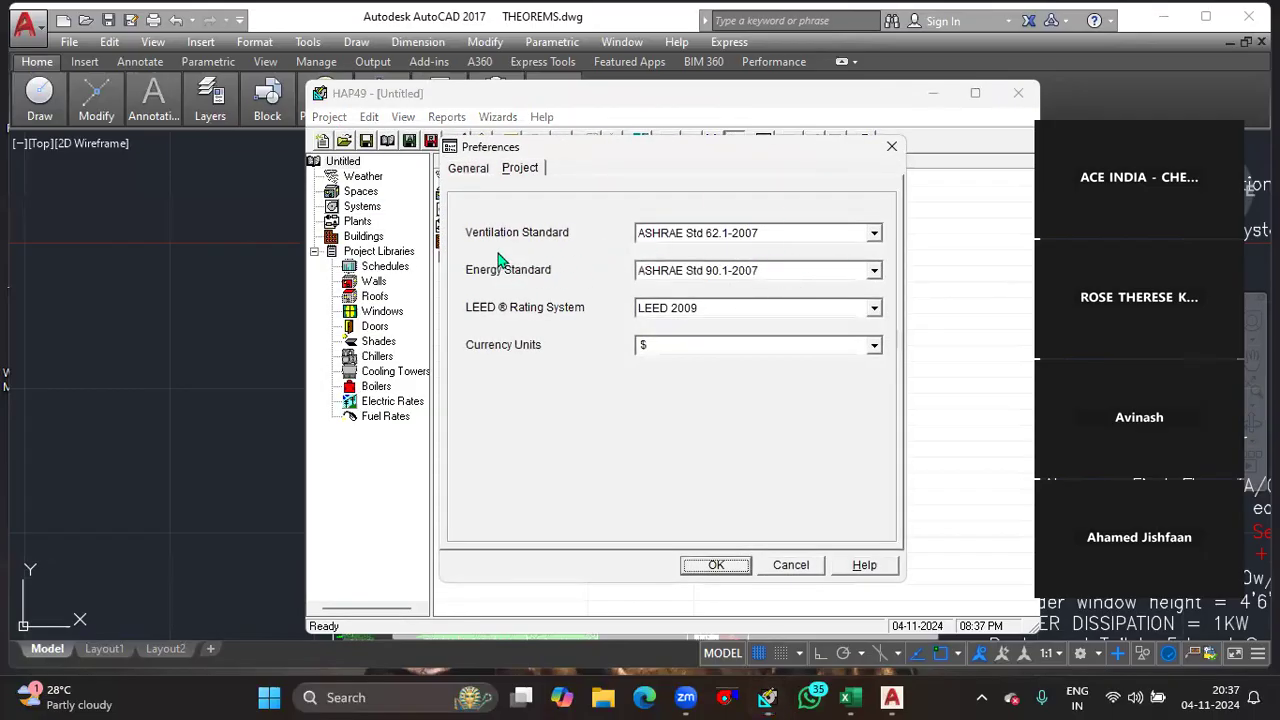
left_click(478, 170)
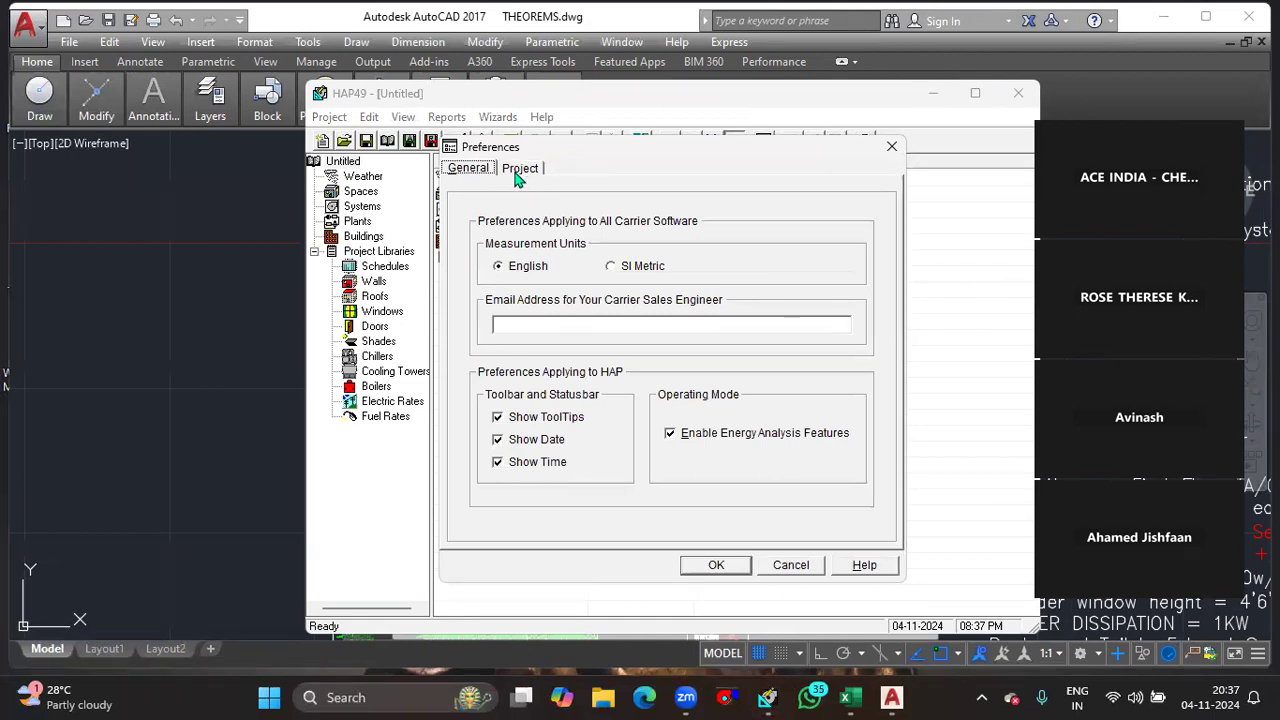
left_click(518, 172)
left_click(480, 172)
left_click(506, 170)
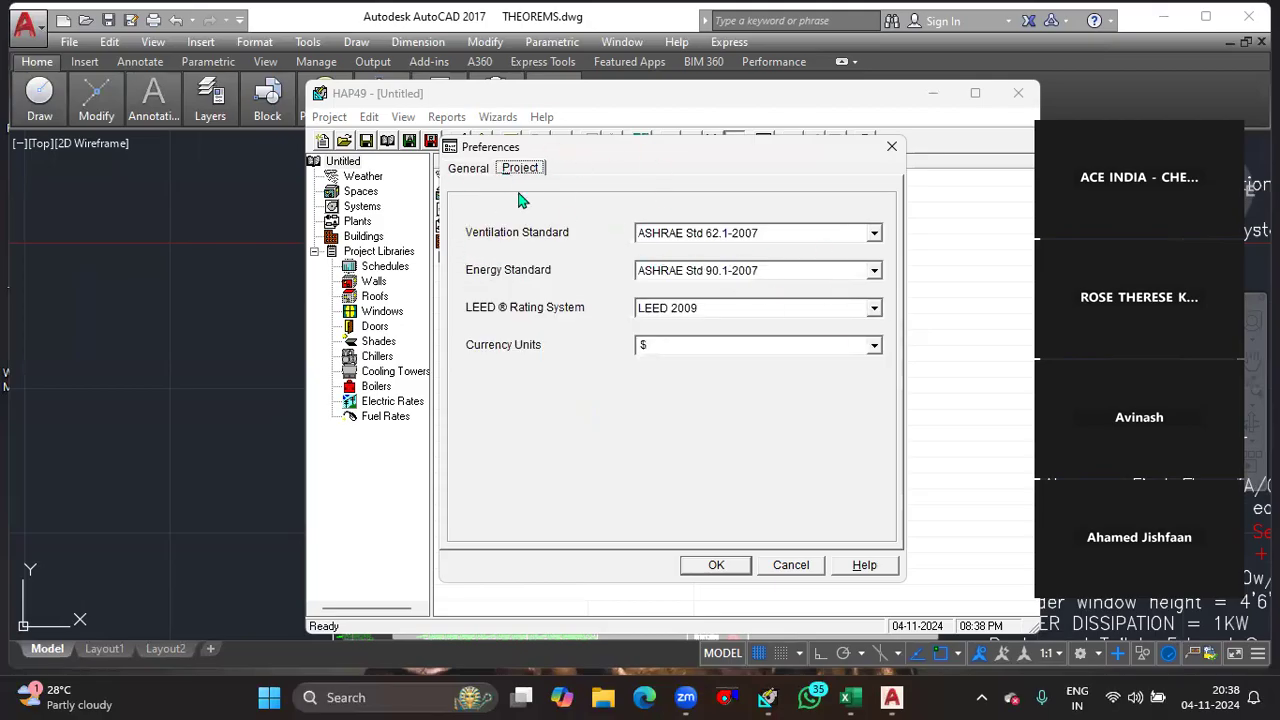
left_click(874, 234)
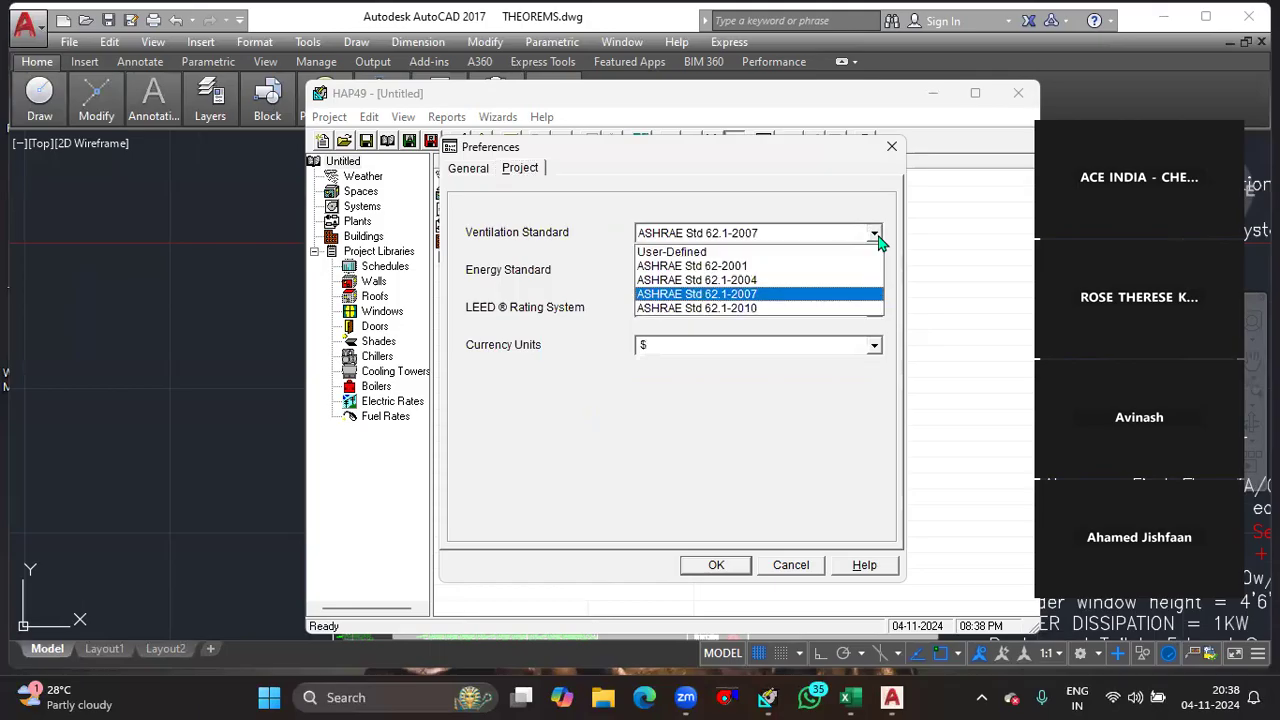
left_click(766, 308)
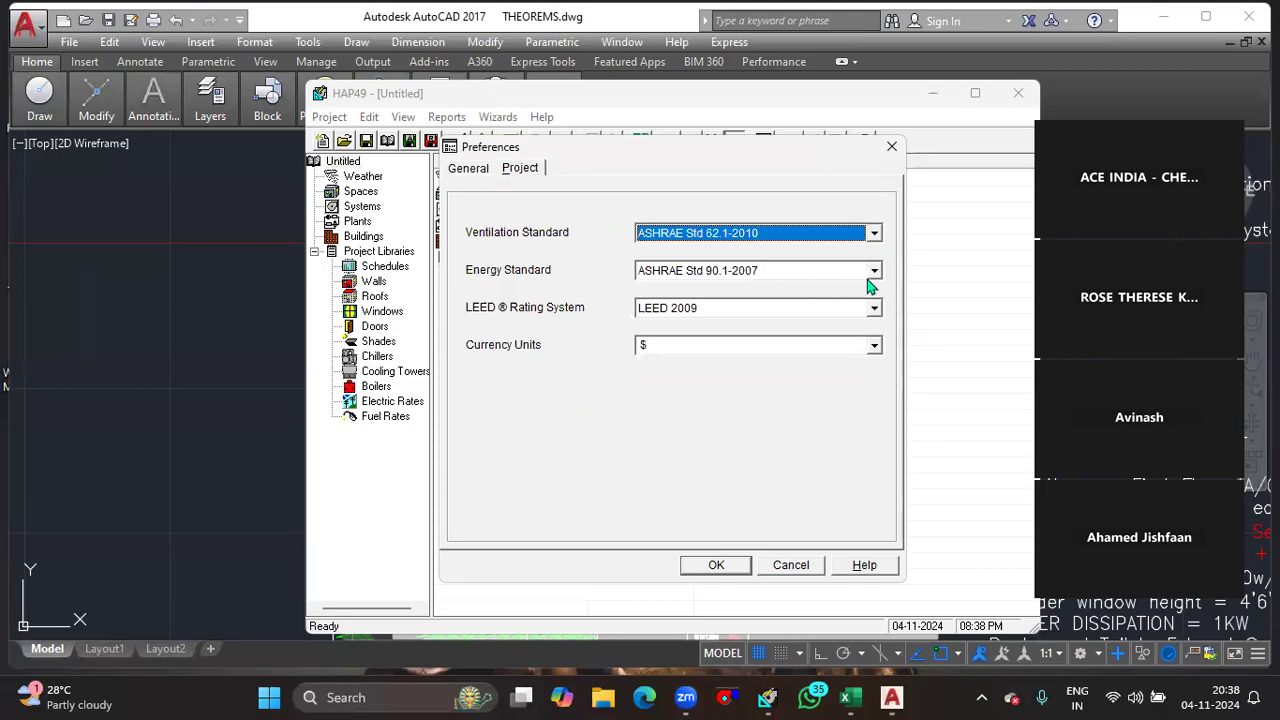
left_click(875, 271)
left_click(797, 319)
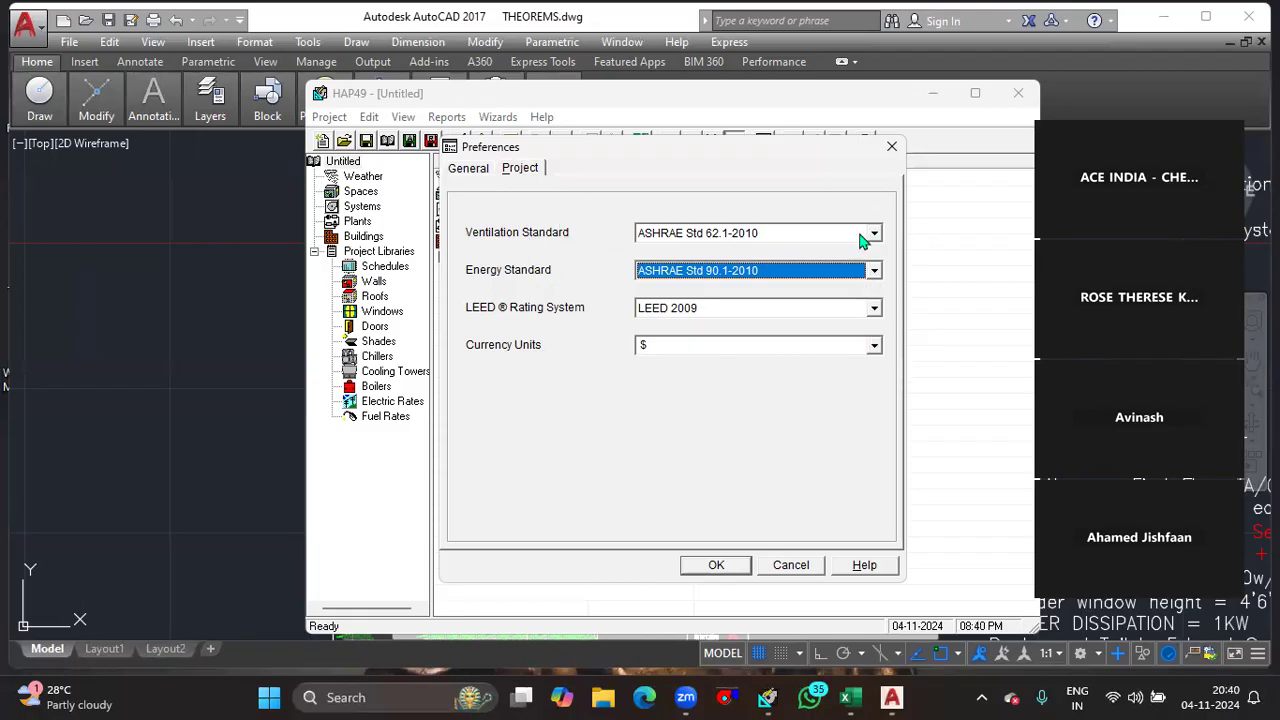
left_click(731, 572)
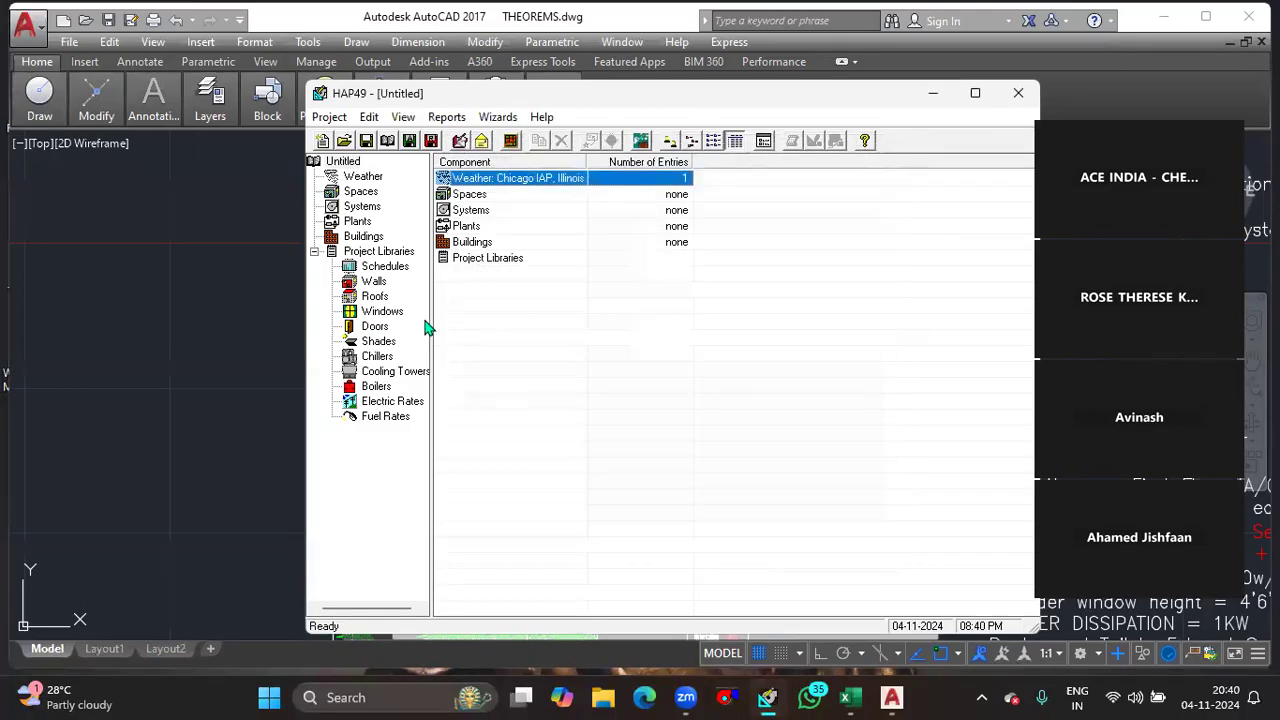
- Look through the untitled project's component overview and its weather, spaces and systems lists
left_click(348, 162)
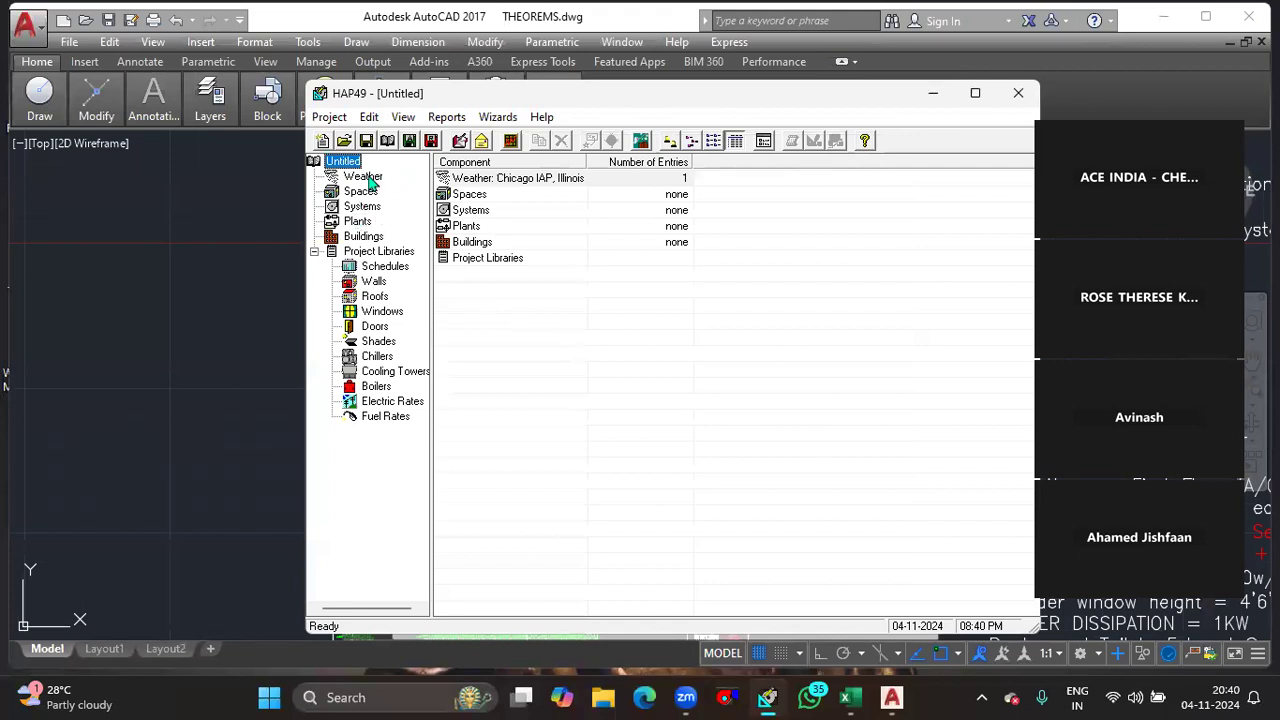
left_click(366, 177)
left_click(364, 192)
left_click(365, 207)
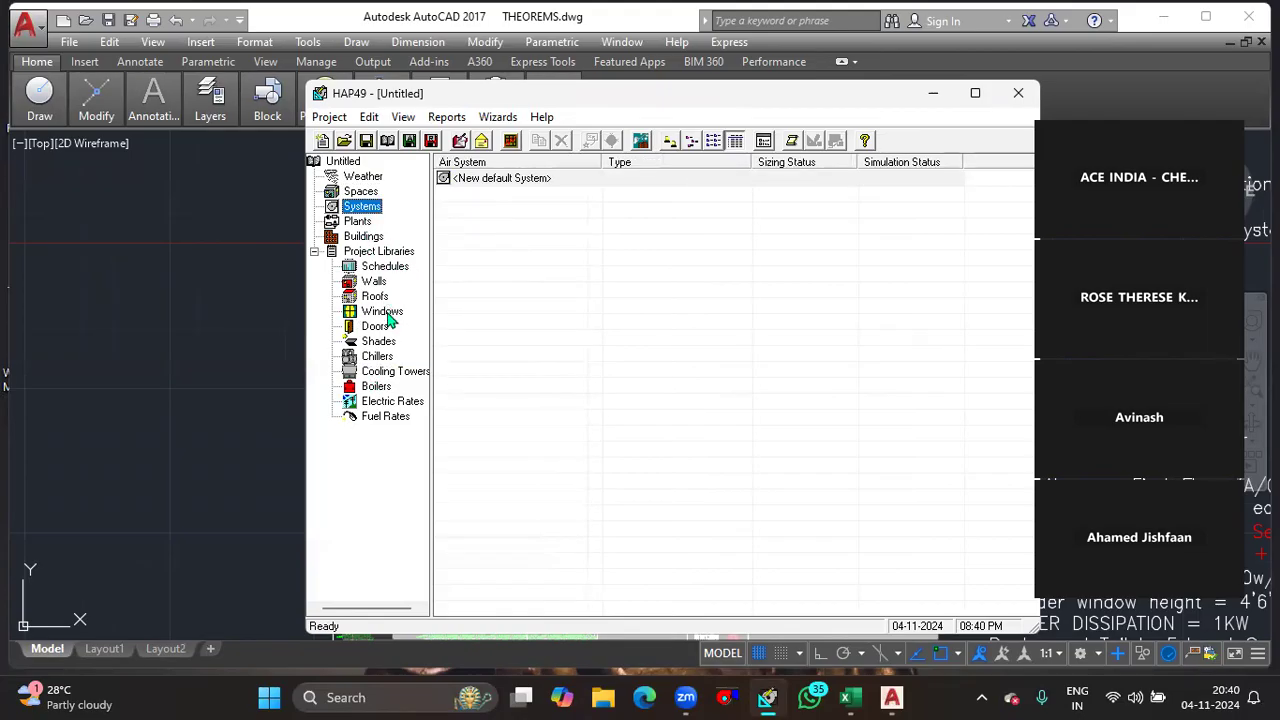
left_click(364, 176)
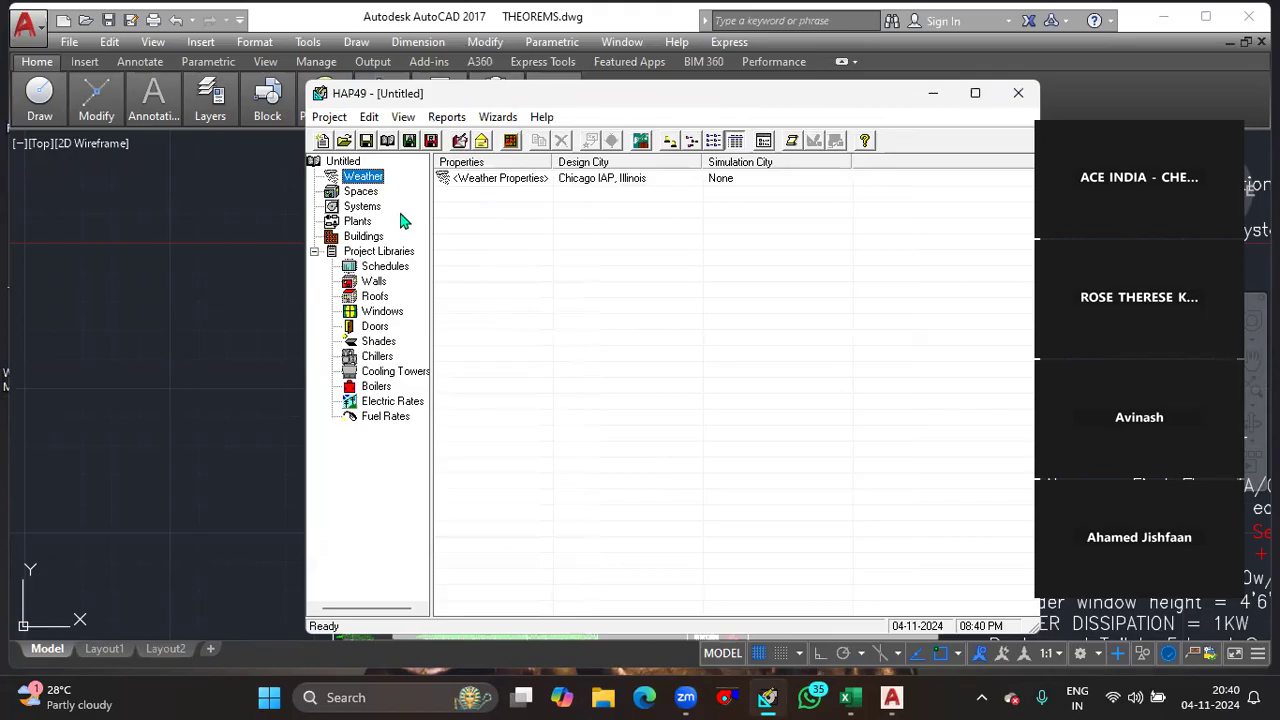
- Open the untitled project's properties and set the project name to THEOROM
left_click(337, 162)
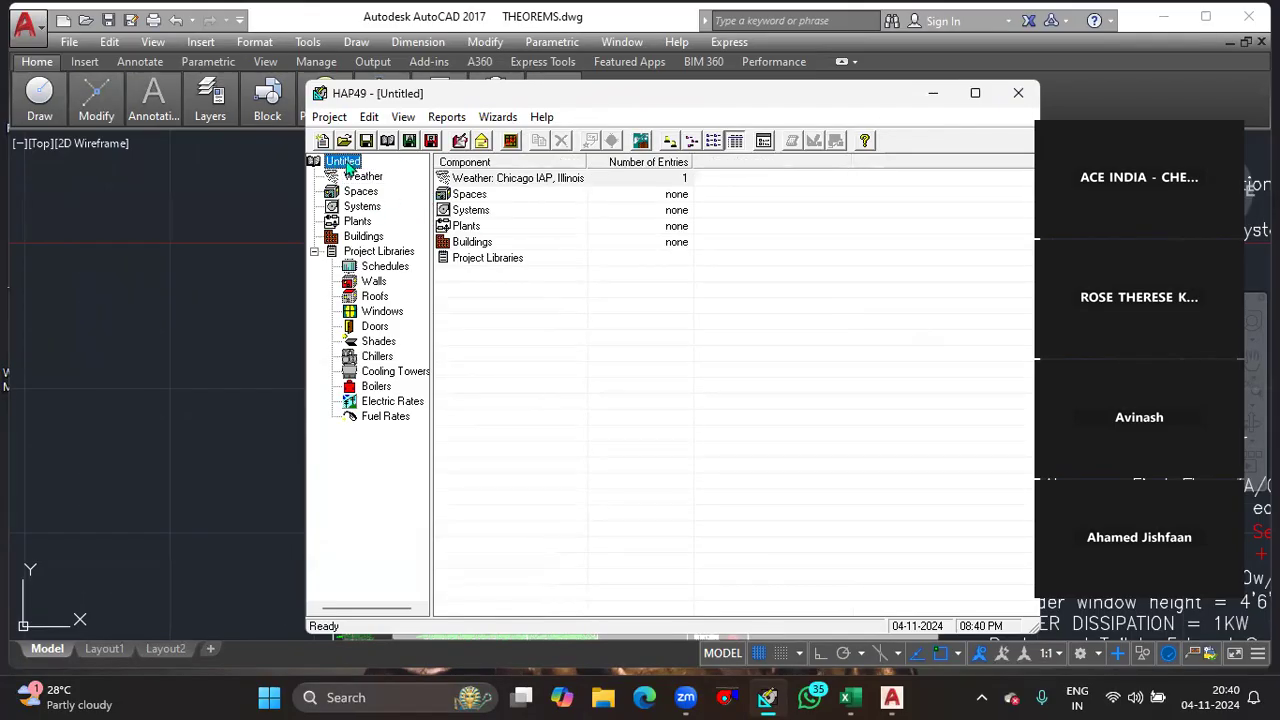
right_click(347, 167)
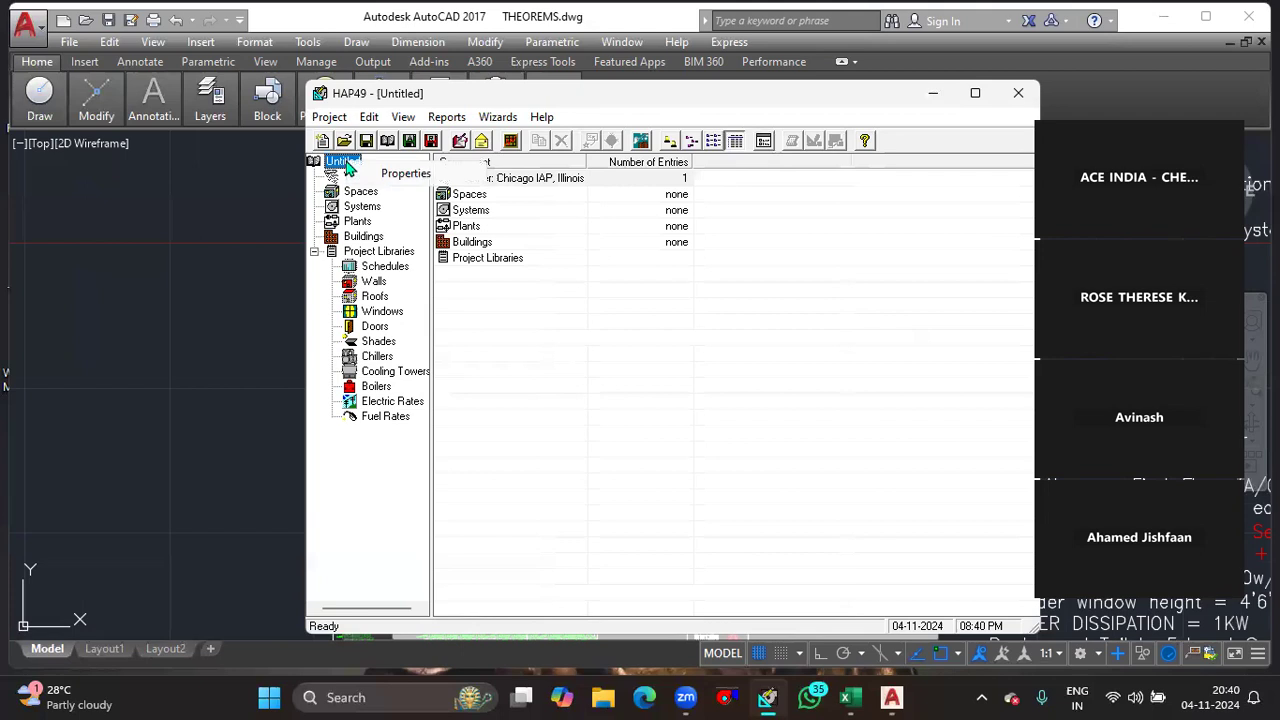
left_click(400, 178)
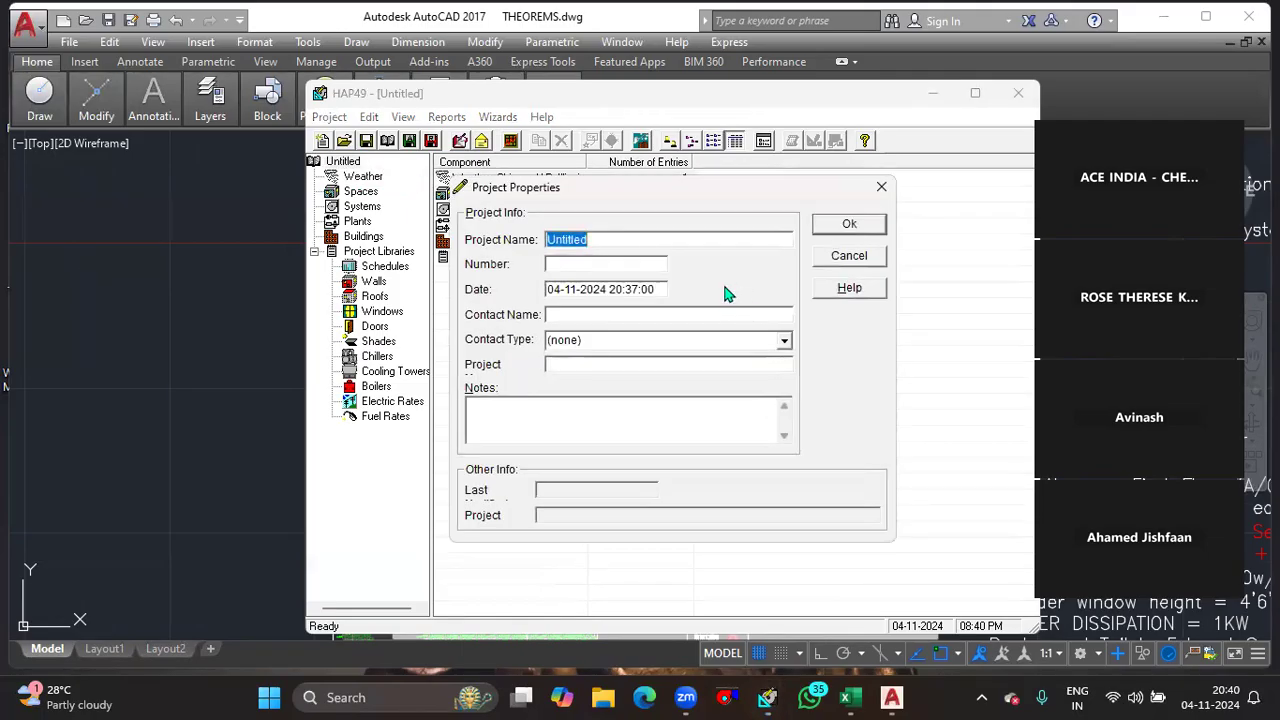
key("BackSpace")
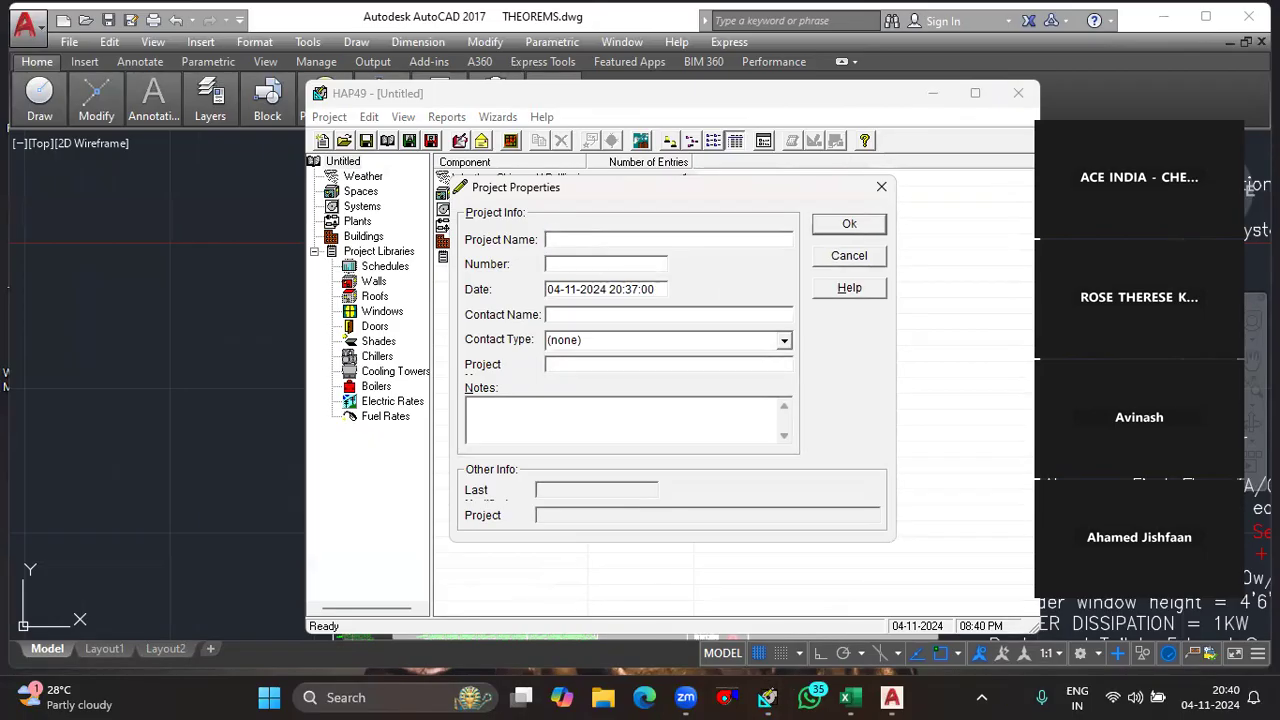
type("THEOROM")
- Set the project's contact name to ACE and contact type to Designer, and accept the project properties
left_click(586, 262)
type("ACE")
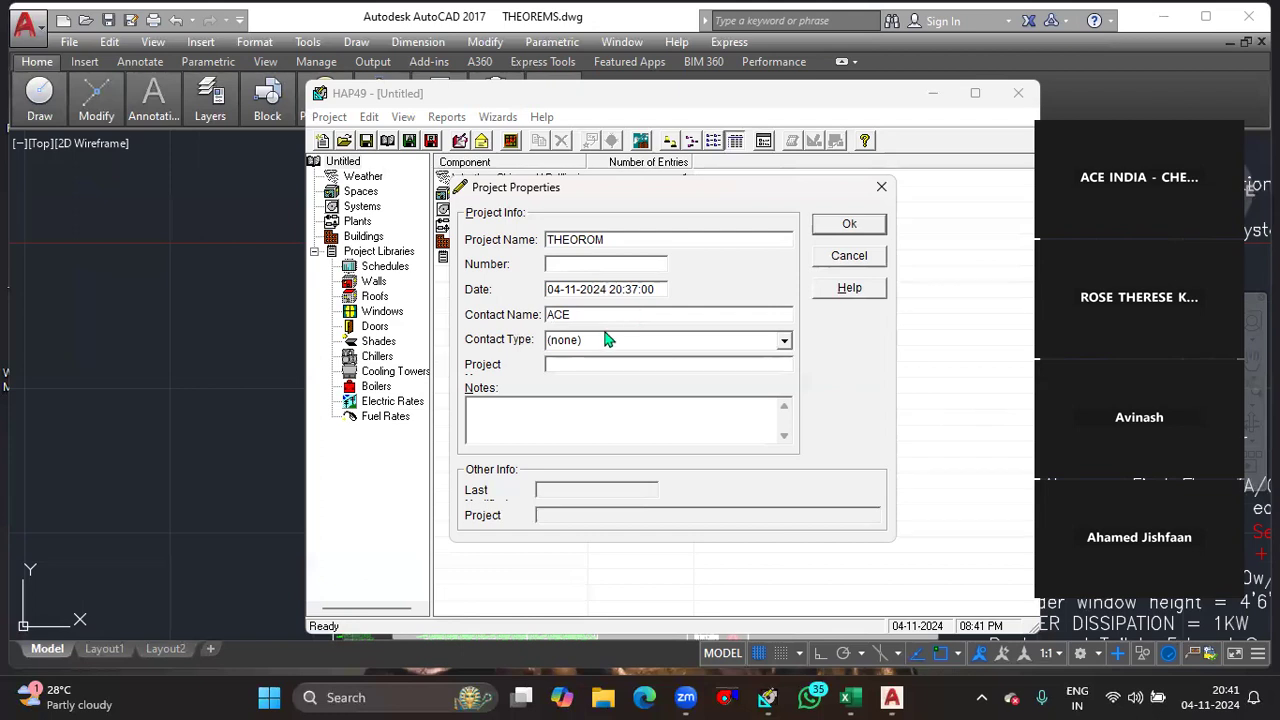
left_click(776, 341)
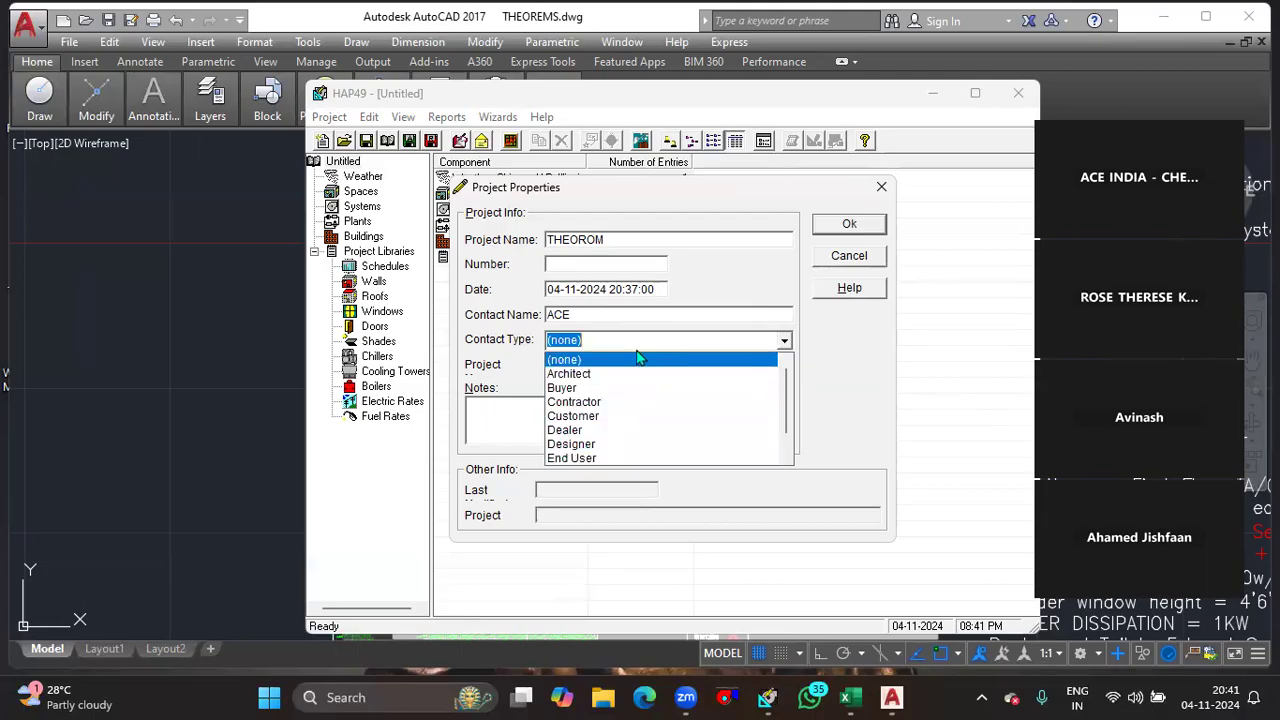
left_click(600, 444)
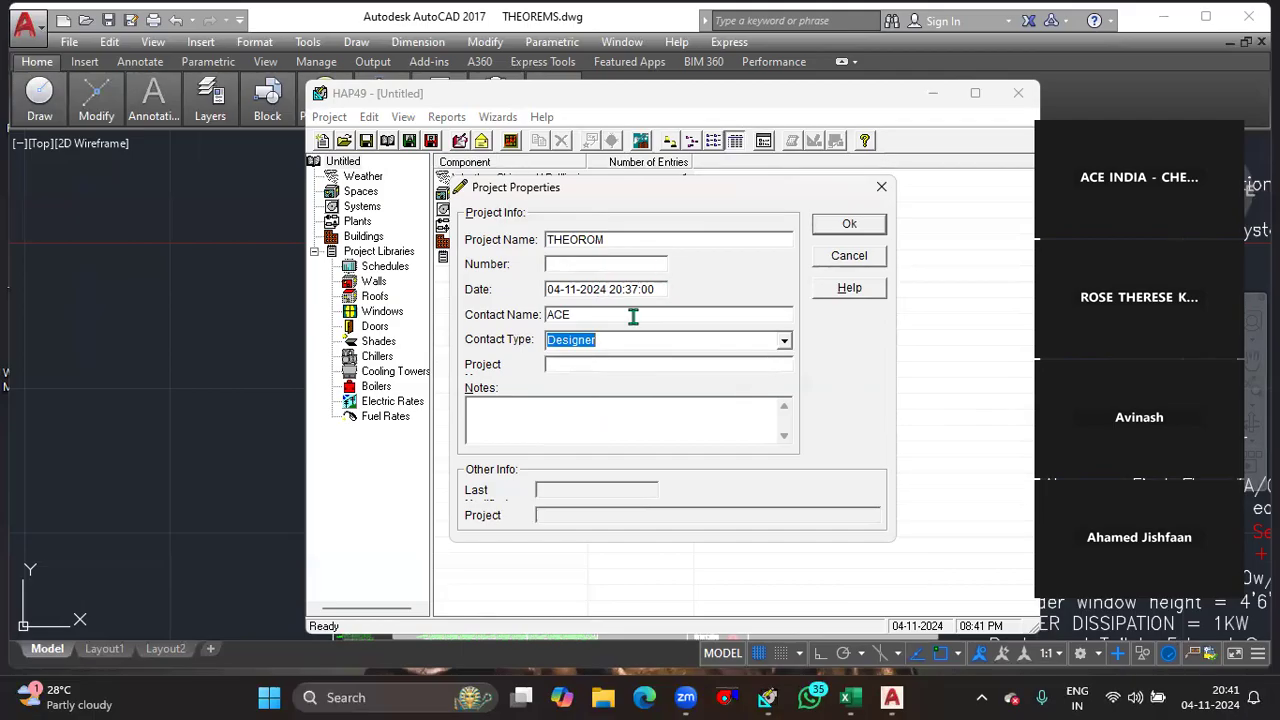
left_click(849, 224)
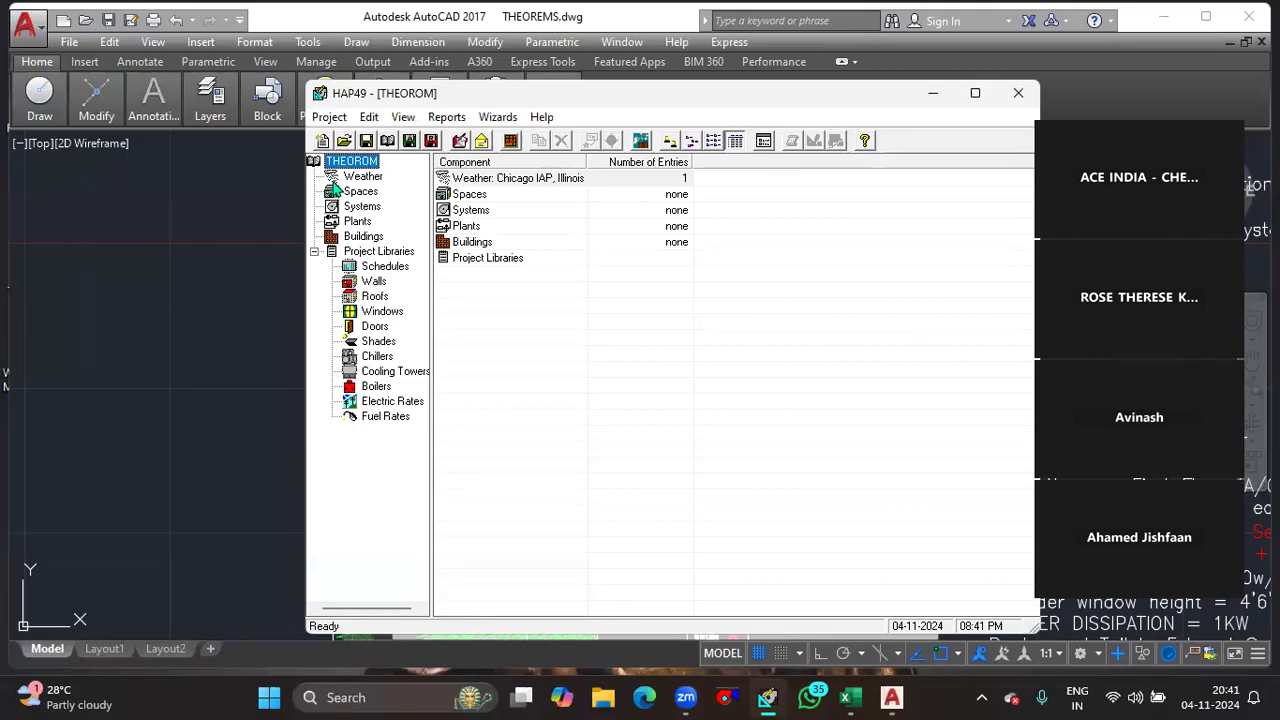
- Open the project's weather properties and review the design temperatures, design solar and simulation data, returning to the design parameters
left_click(368, 177)
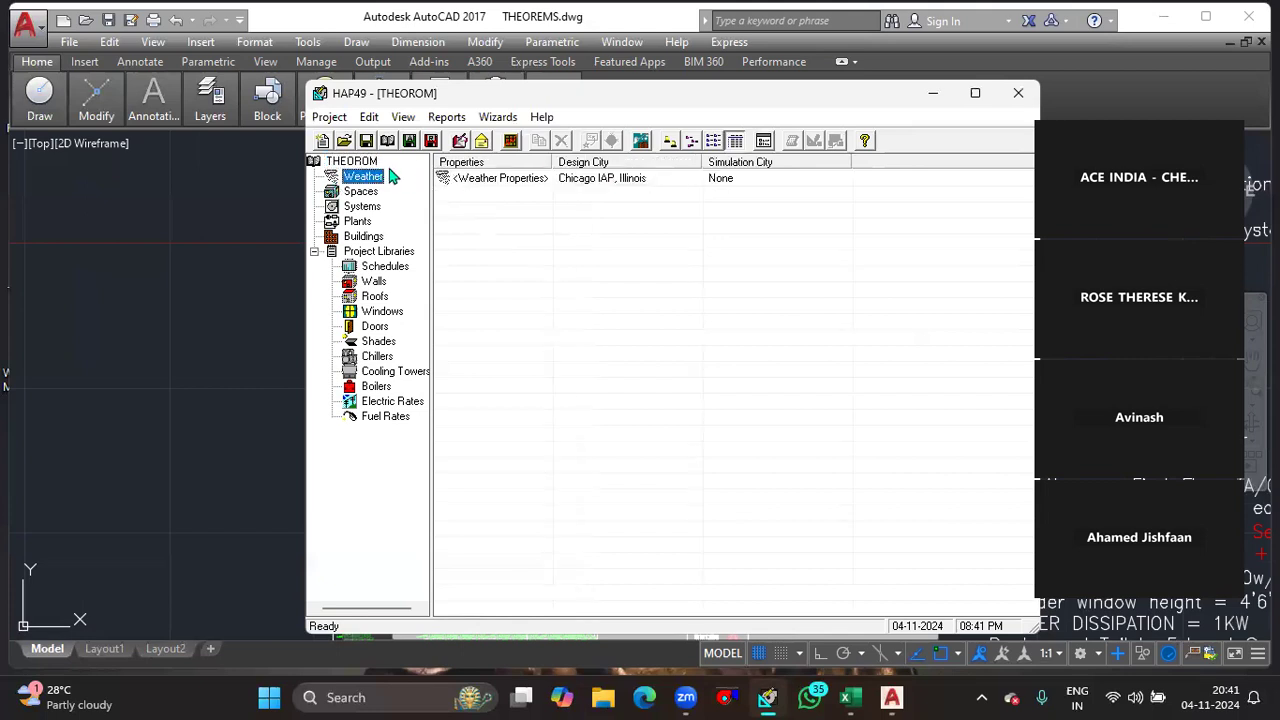
left_click(490, 188)
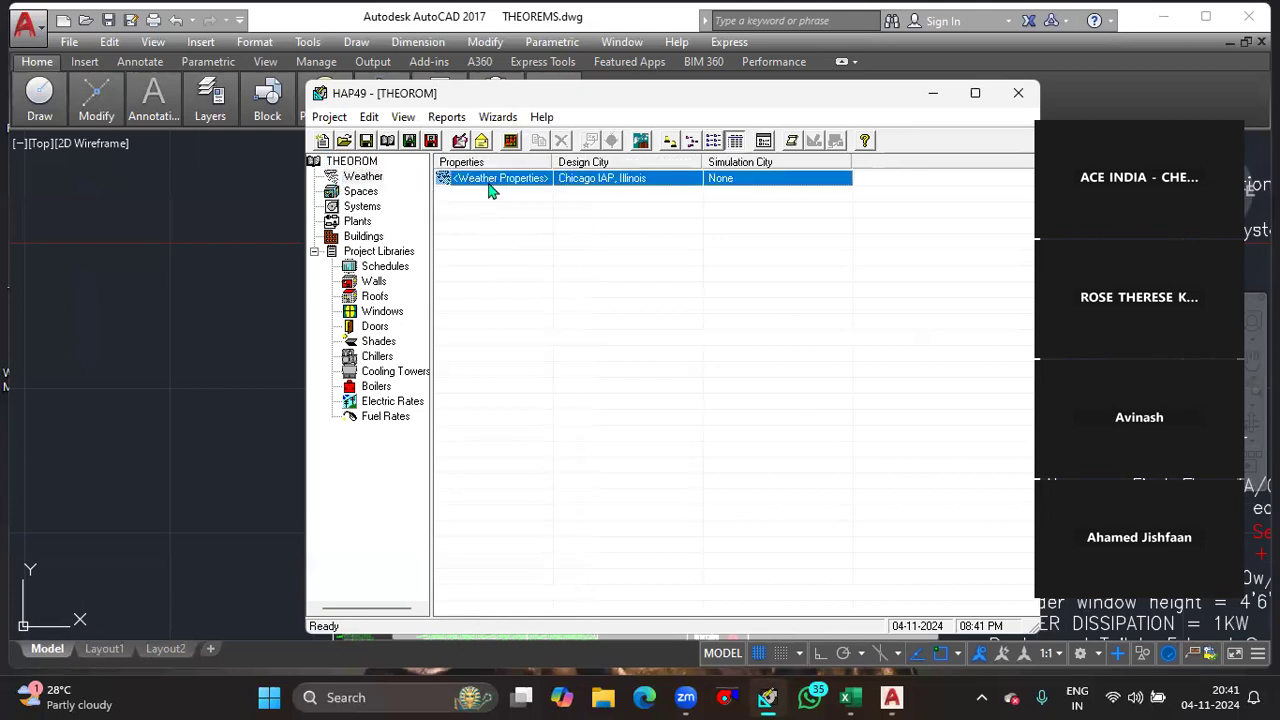
double_click(490, 182)
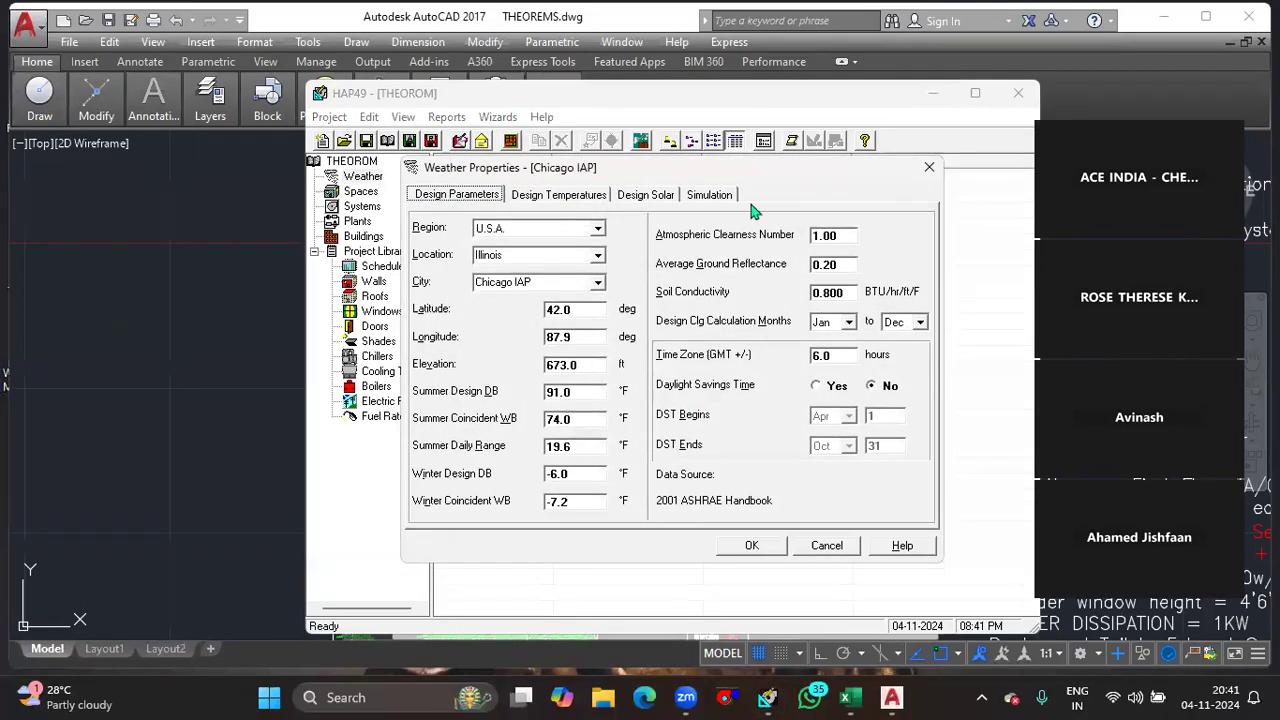
left_click(541, 195)
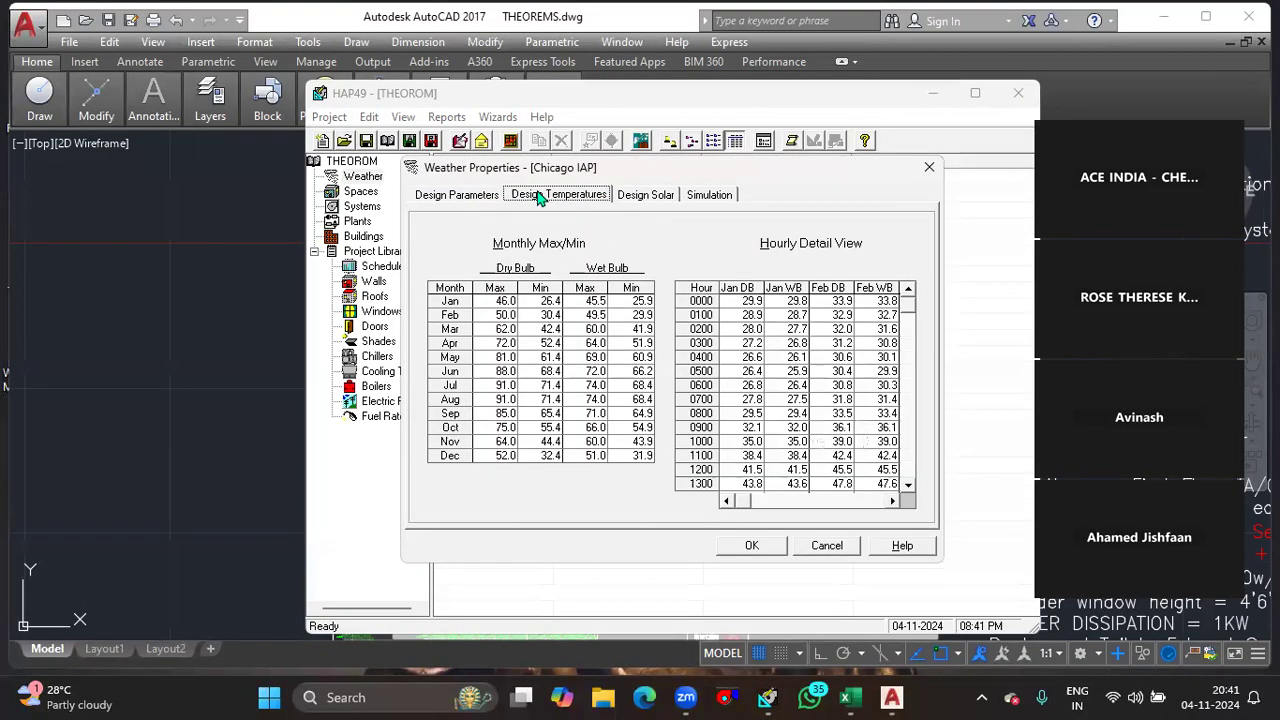
left_click(660, 195)
left_click(711, 195)
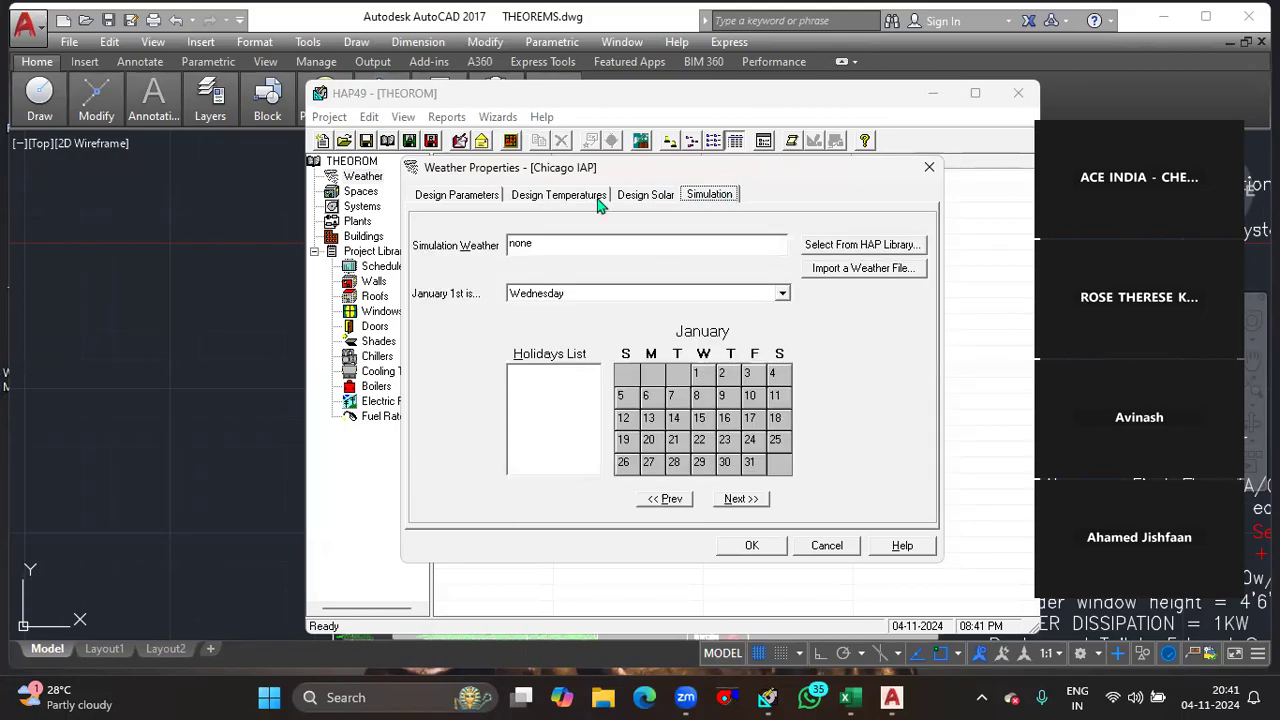
left_click(433, 200)
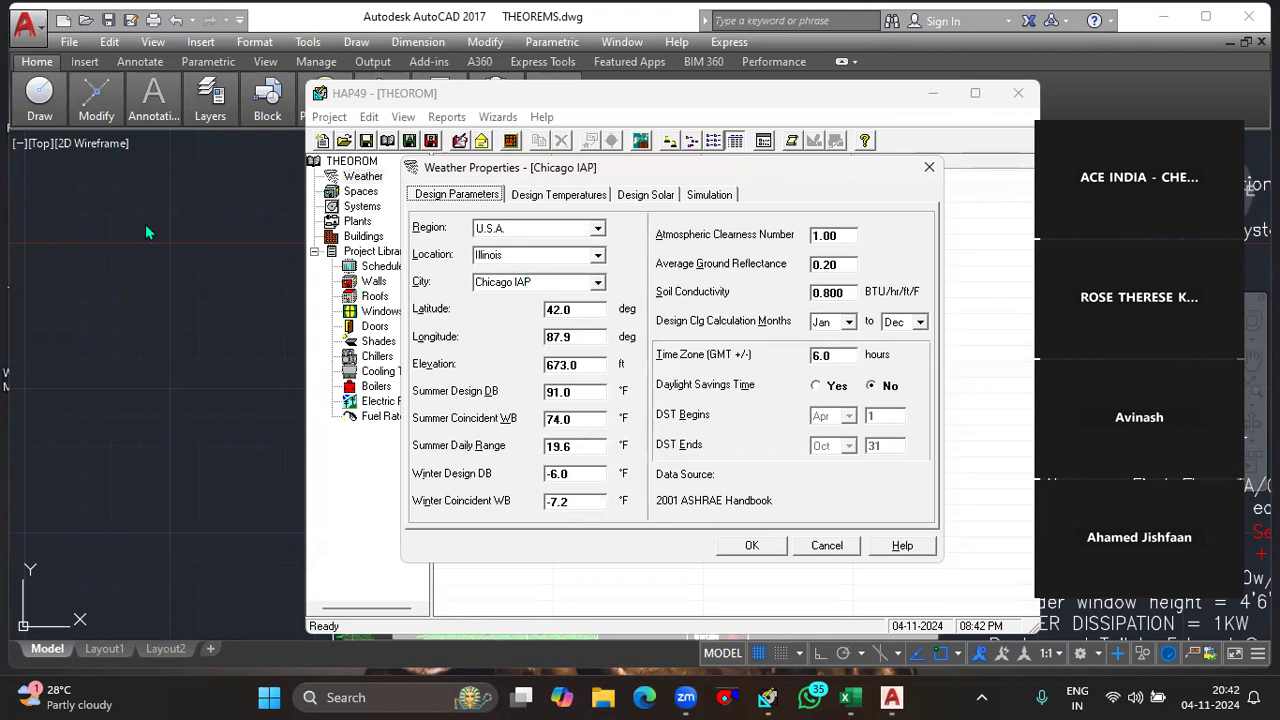
- Switch to the AutoCAD drawing to read the outdoor design location in the project notes, and return to HAP
key("alt+Tab")
scroll(657, 366, "up", 5)
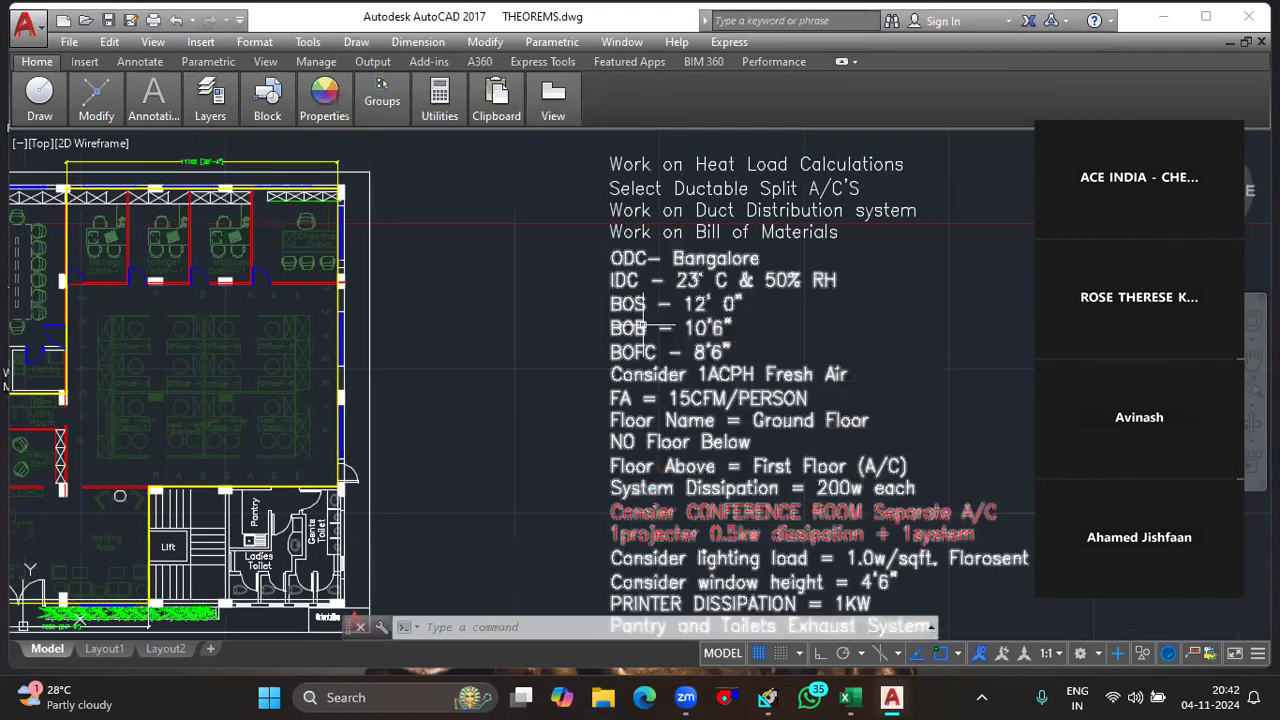
left_click(778, 697)
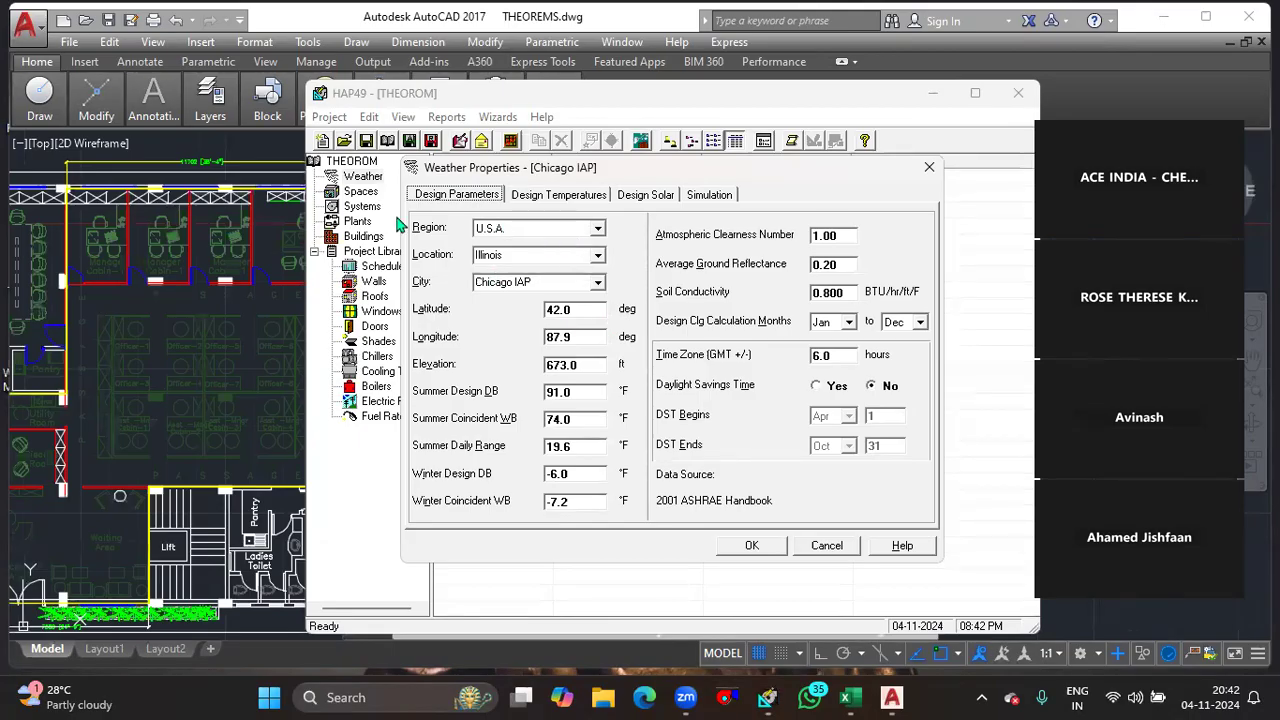
- Set the weather region to Asia/Pacific and the location to India
left_click(597, 229)
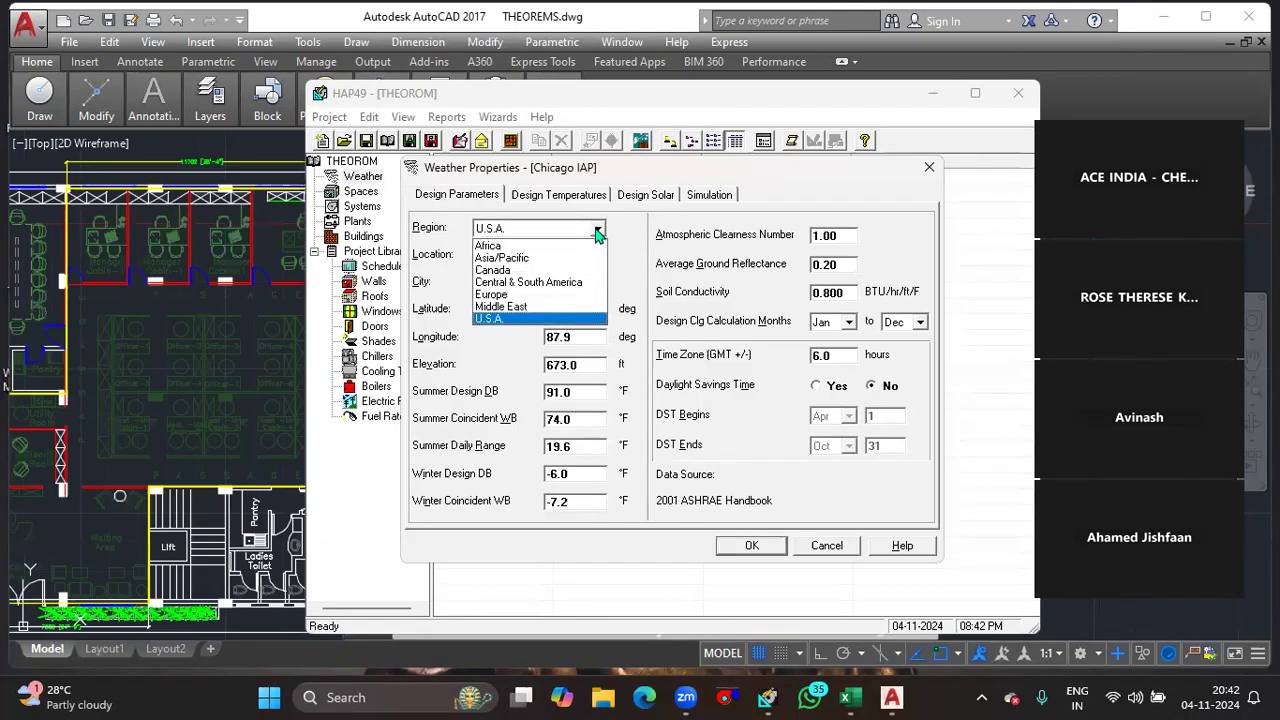
left_click(537, 260)
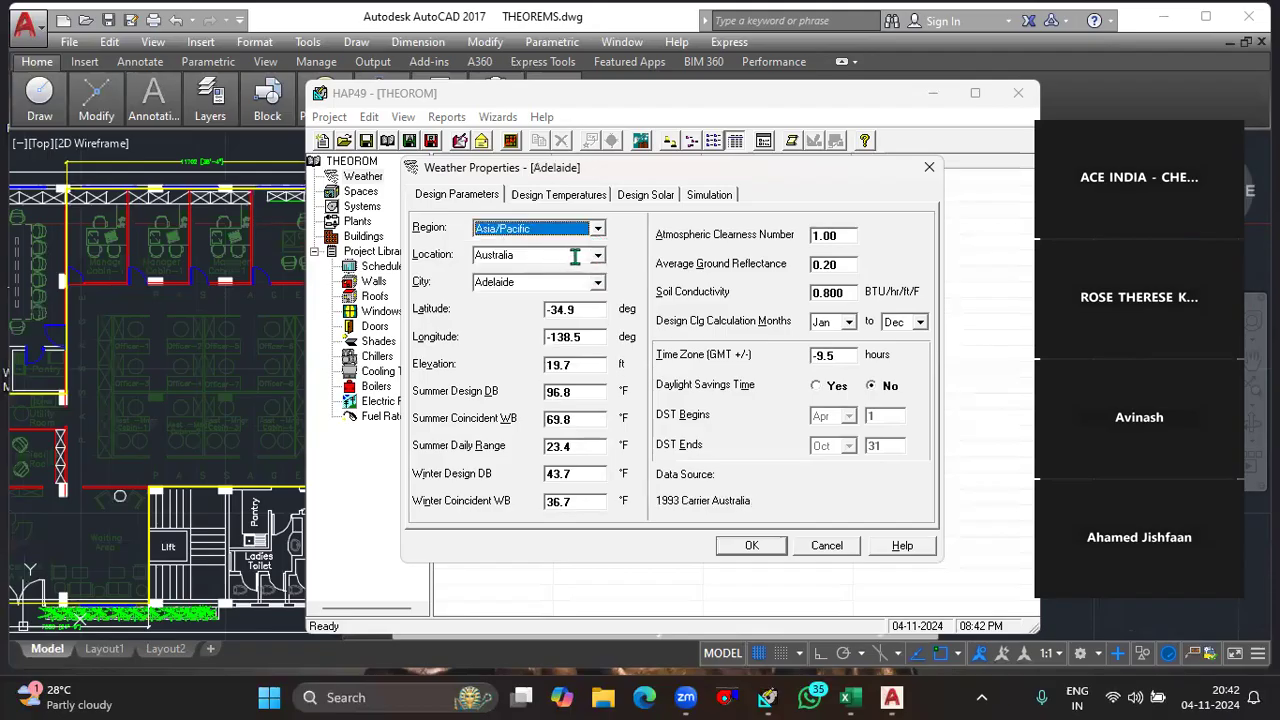
left_click(598, 257)
left_click(490, 345)
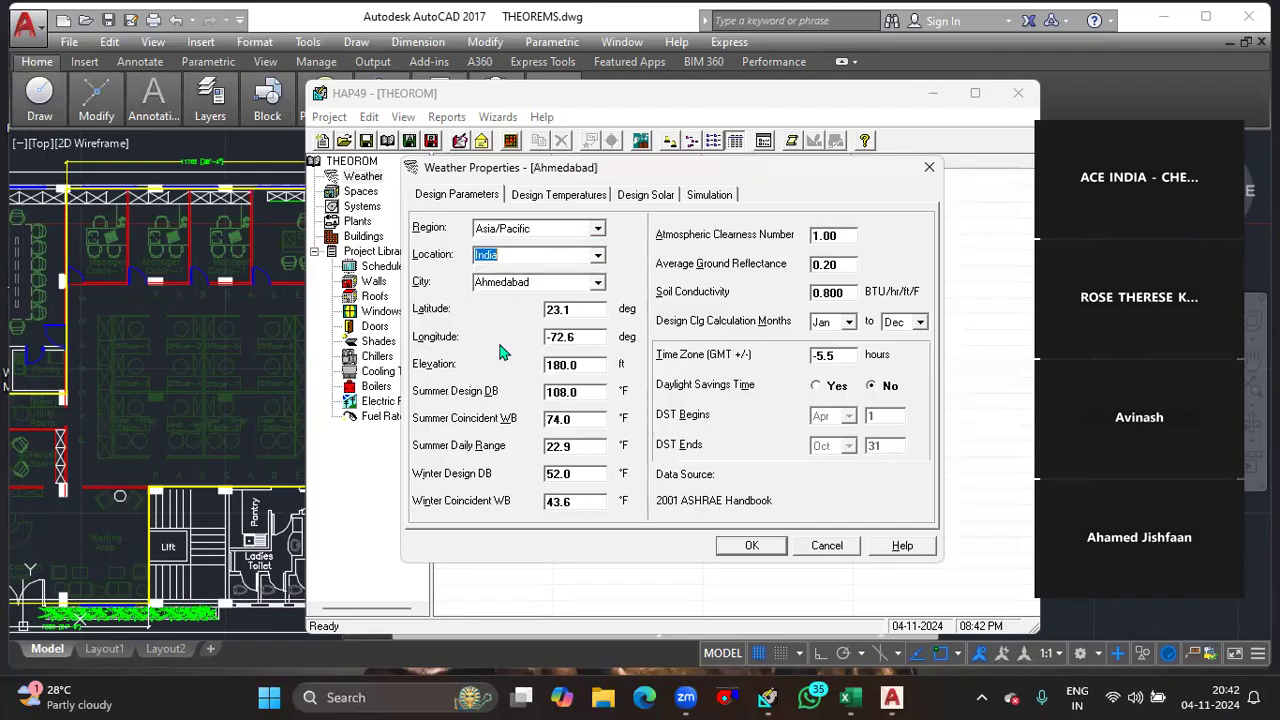
- Look through the available Indian cities and try KOCHI as a custom city name
left_click(569, 287)
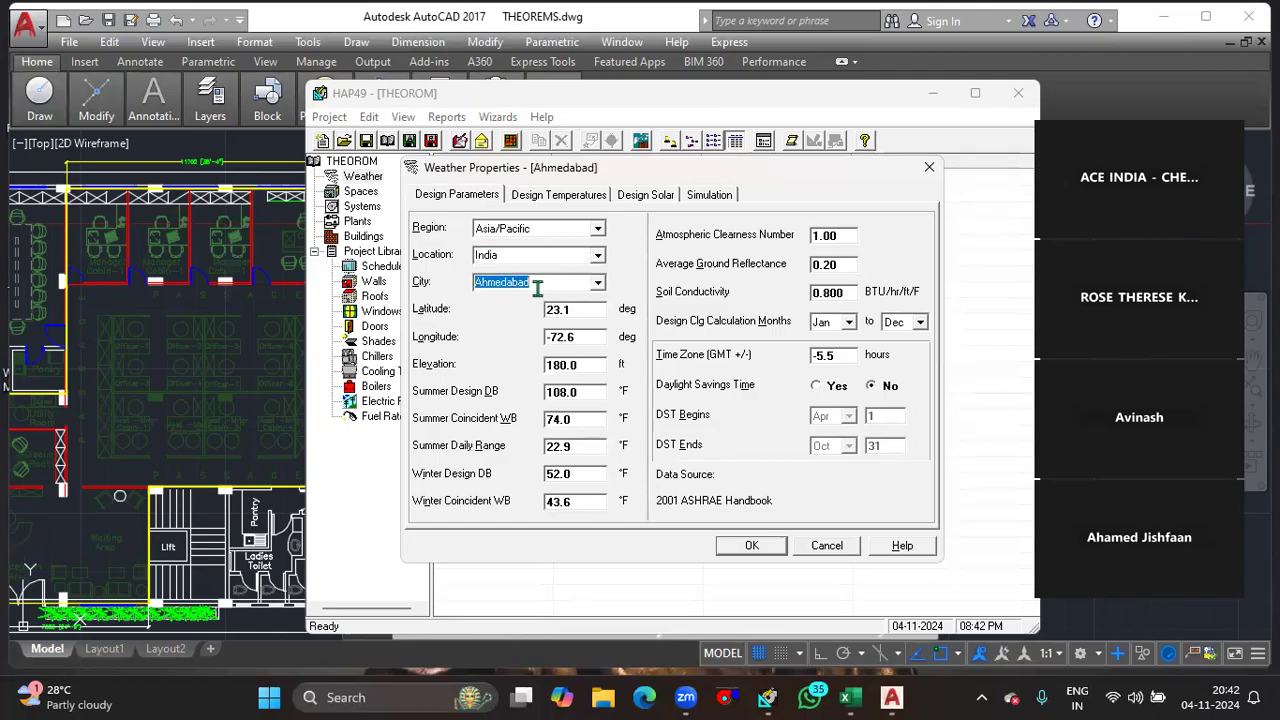
left_click(597, 284)
scroll(535, 365, "down", 1)
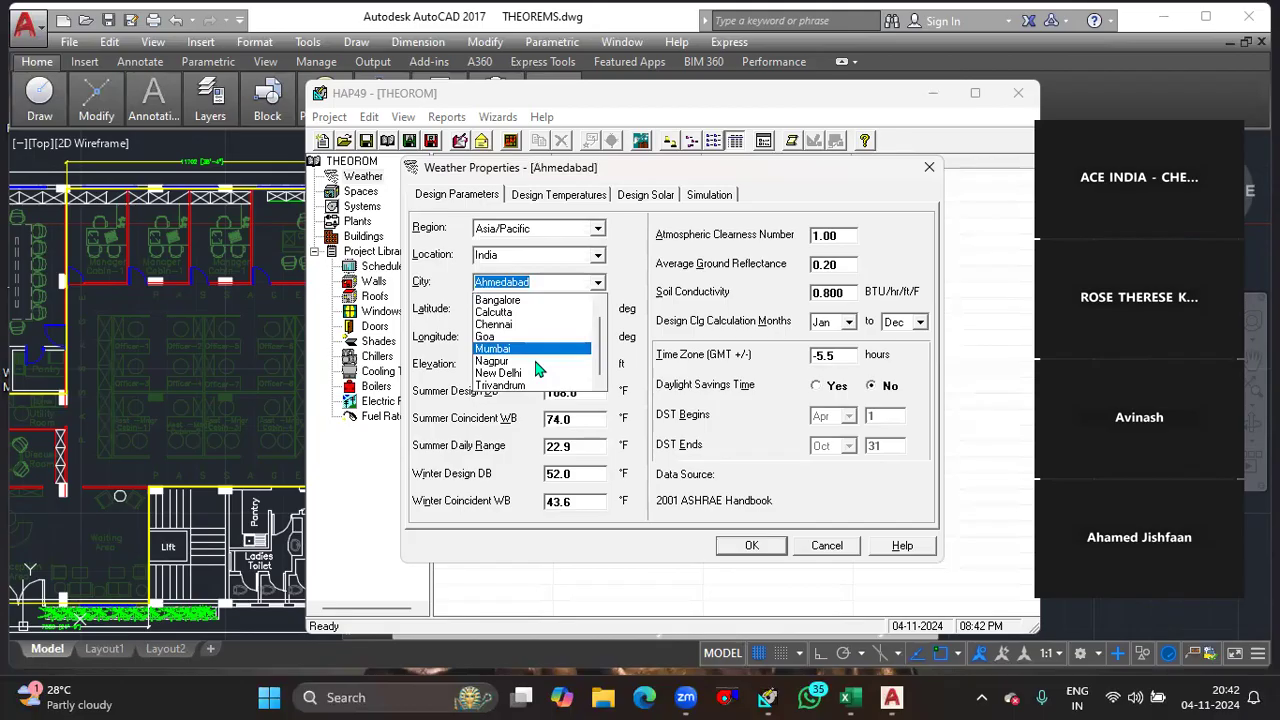
scroll(536, 369, "up", 1)
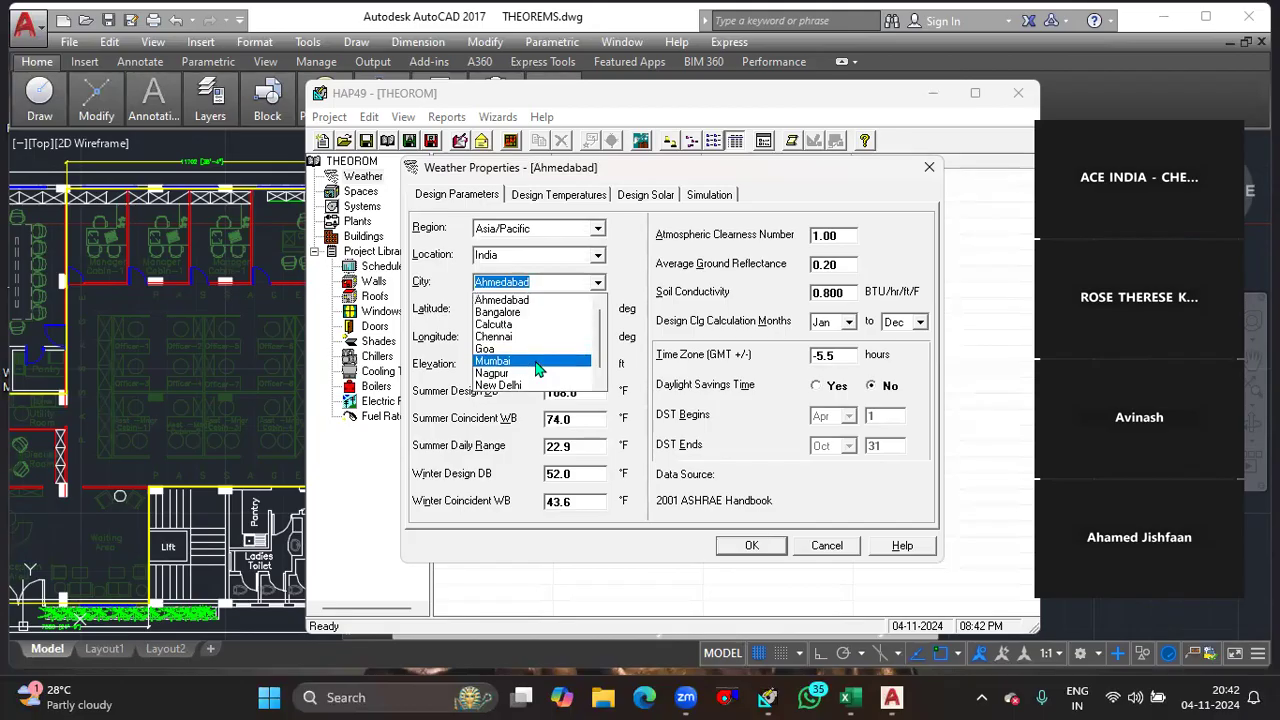
scroll(538, 369, "down", 1)
scroll(538, 369, "up", 1)
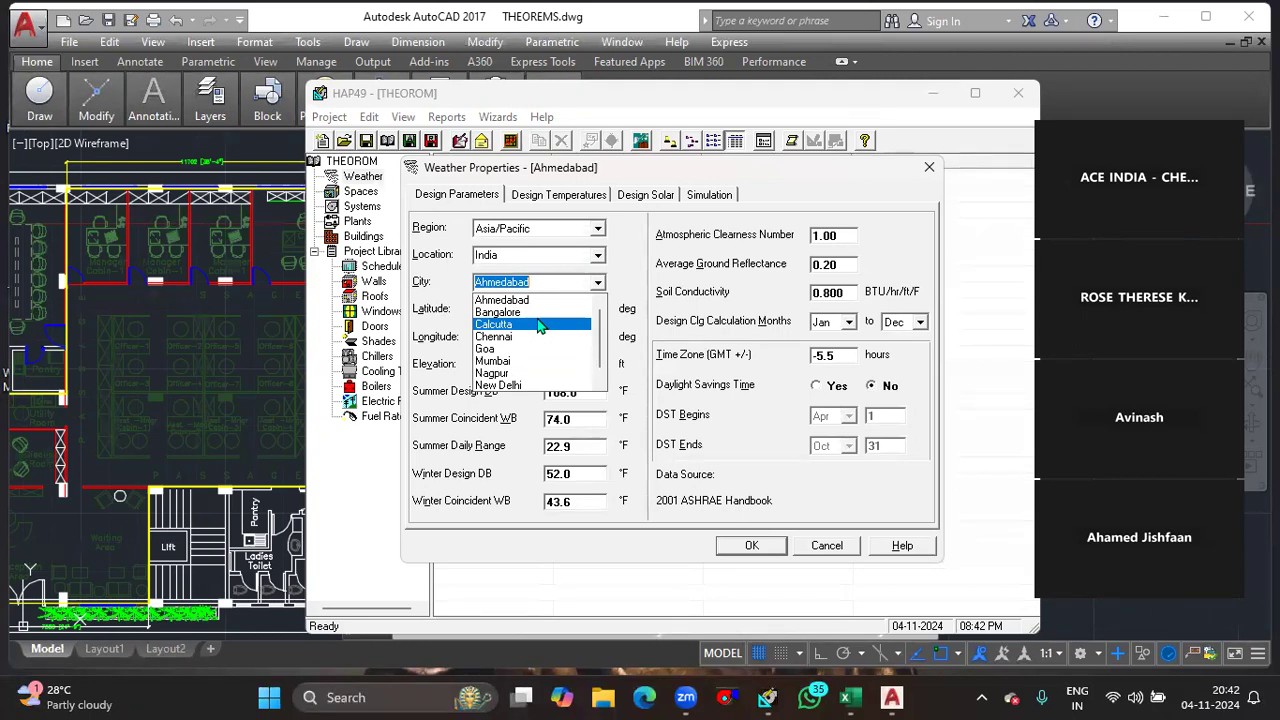
type("KOC")
key("BackSpace")
type("HI")
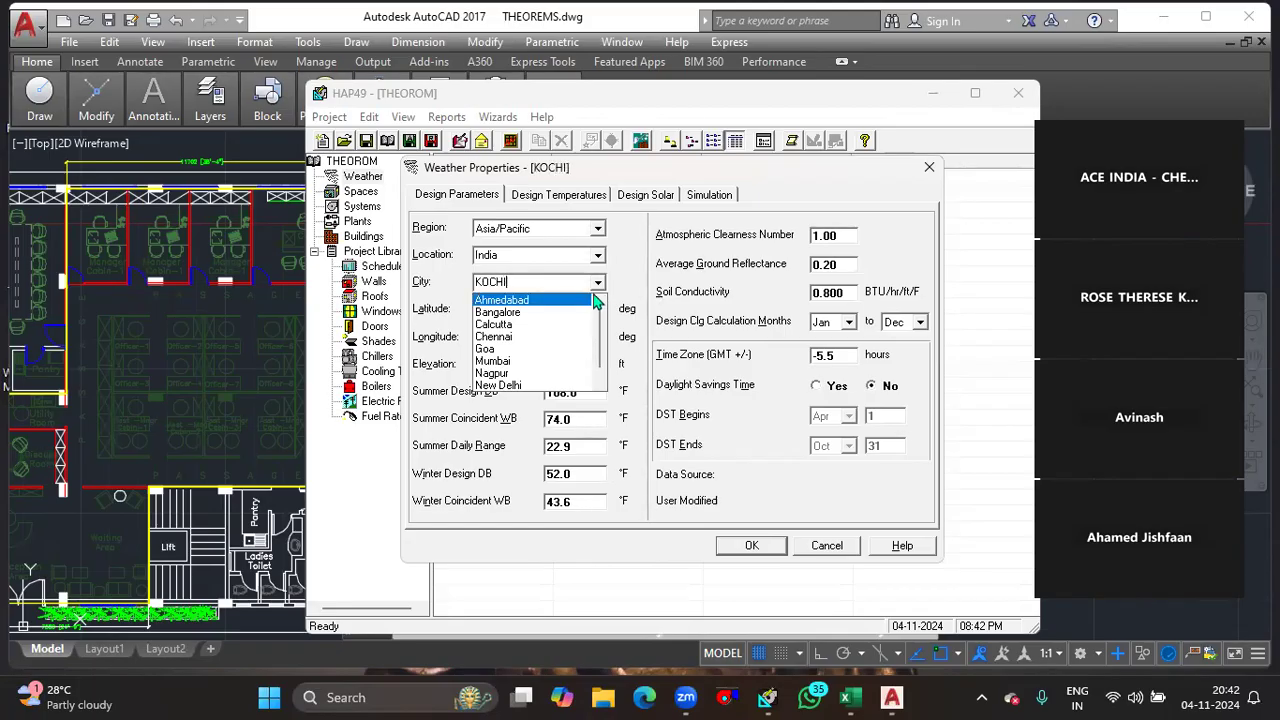
left_click(596, 284)
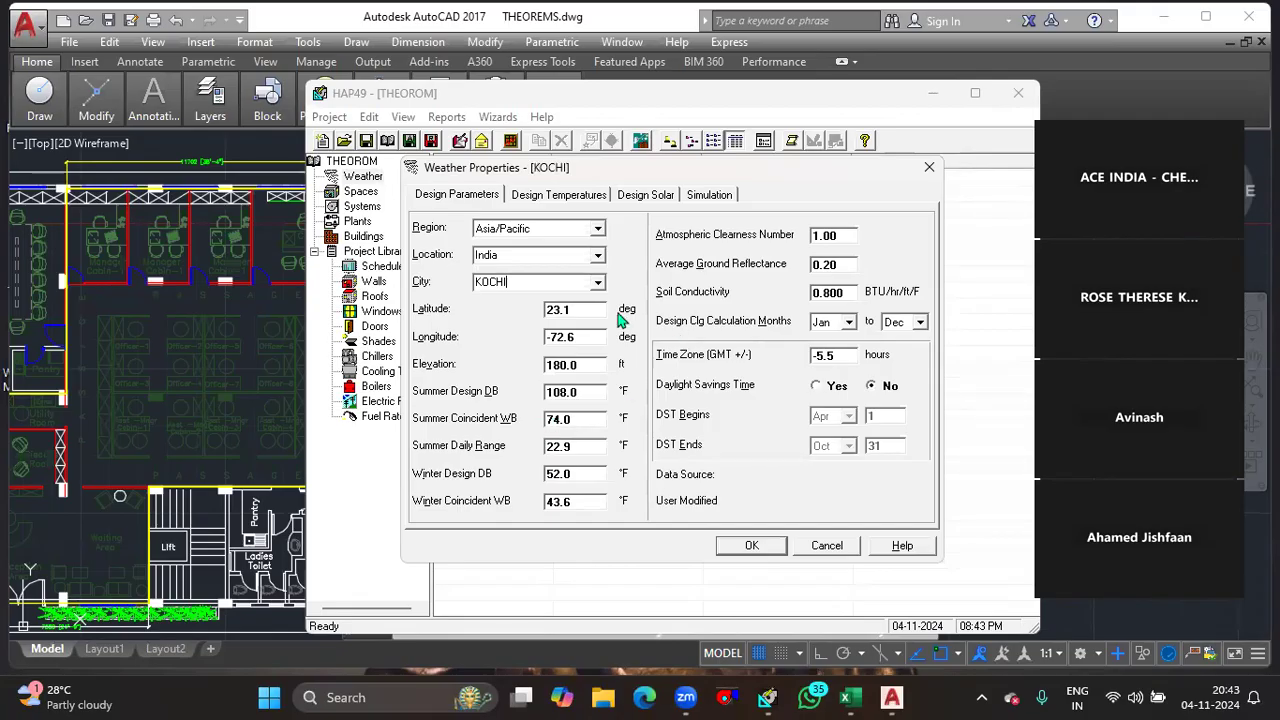
- Choose Bangalore as the city and set summer design DB to 96 °F, coincident WB to 68 °F and daily range to 22 °F
left_click(598, 288)
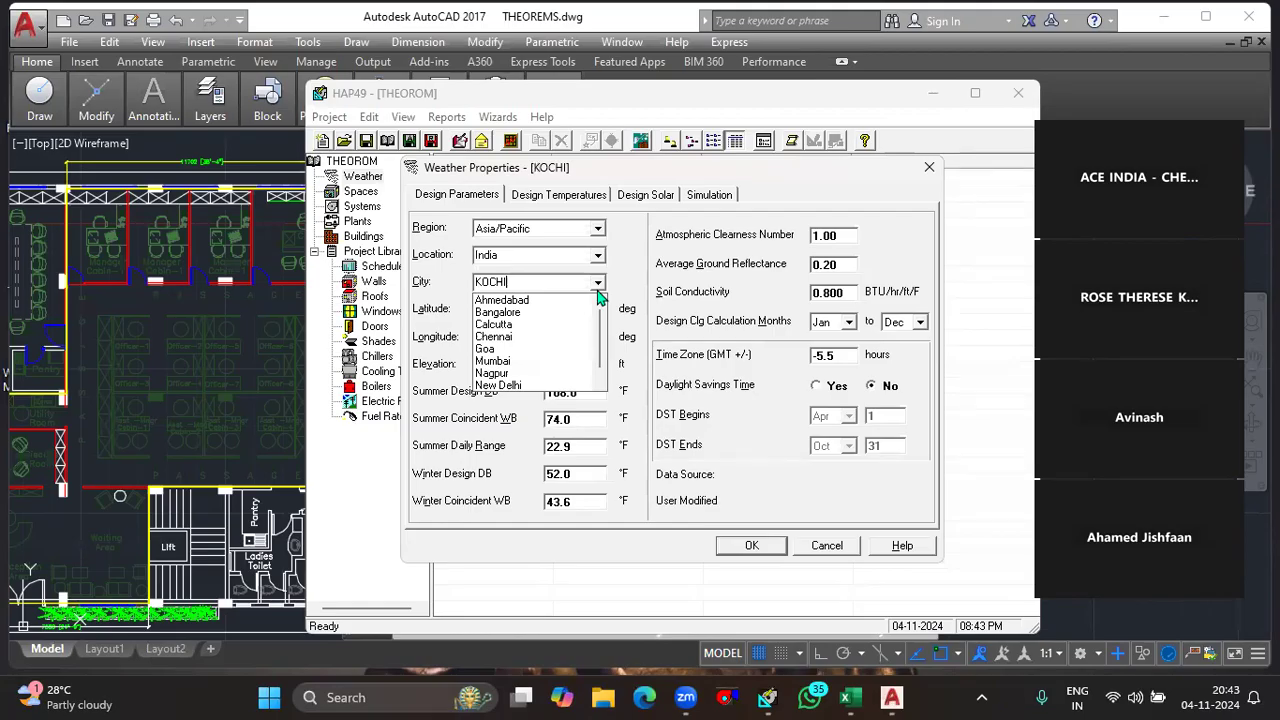
left_click(543, 316)
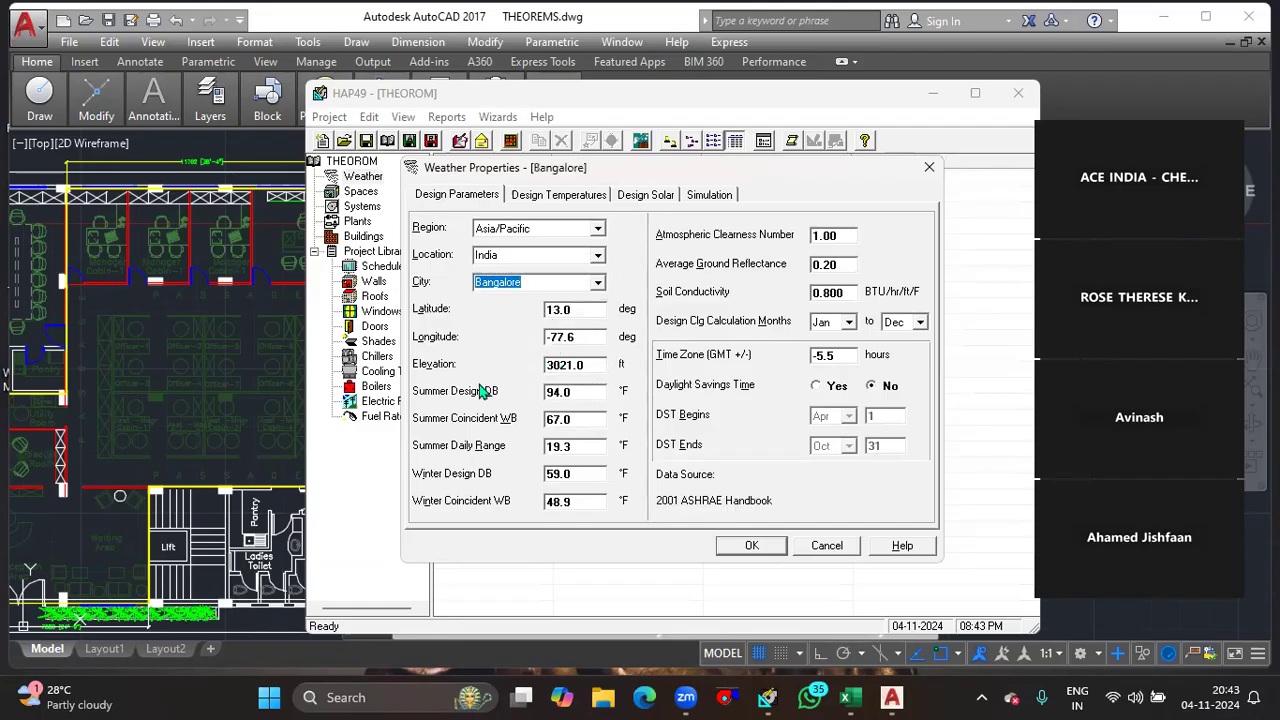
left_click(585, 393)
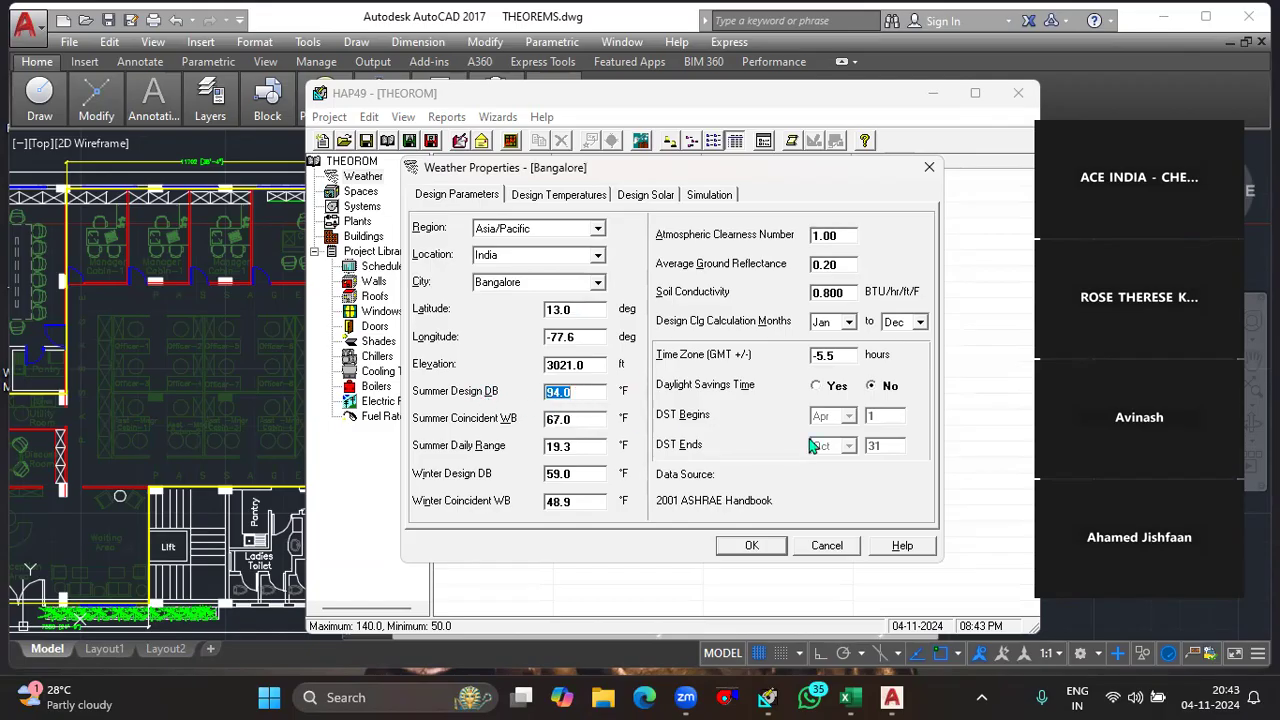
type("96")
left_click(585, 455)
type("22")
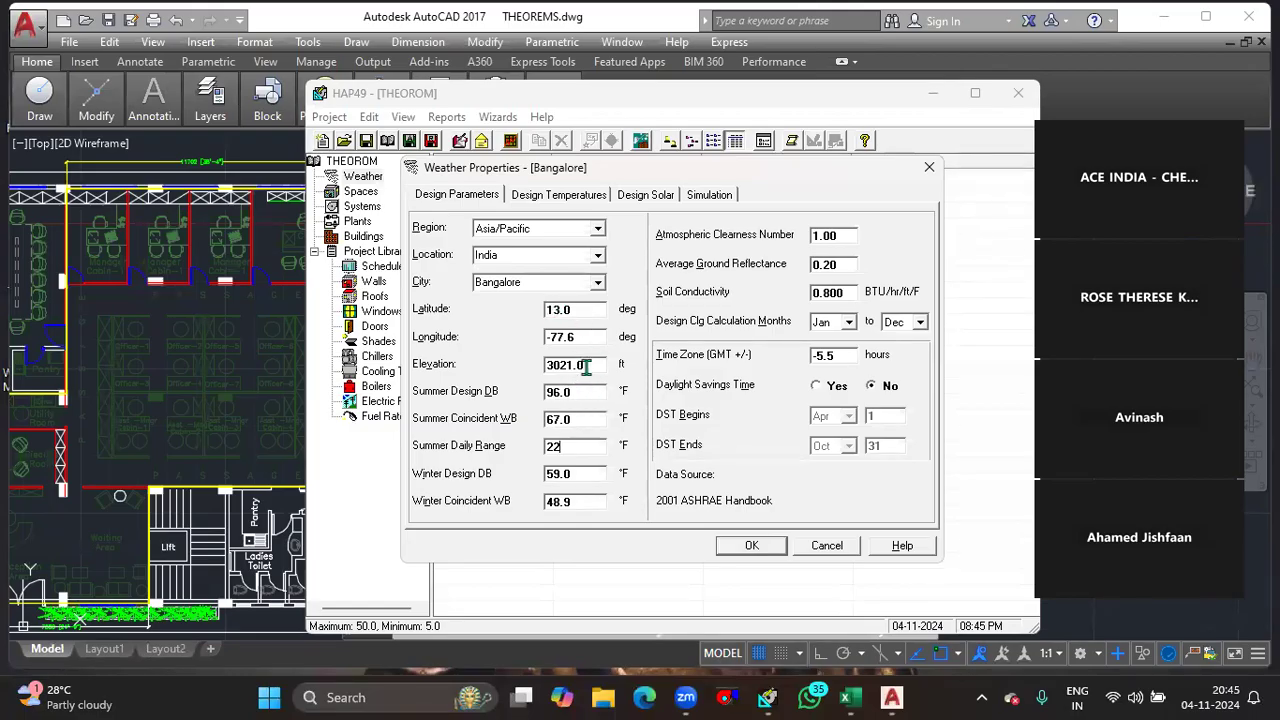
double_click(586, 420)
type("68")
- Review Bangalore's monthly and hourly design temperatures from January to June, and its design day maximum solar heat gains
left_click(576, 198)
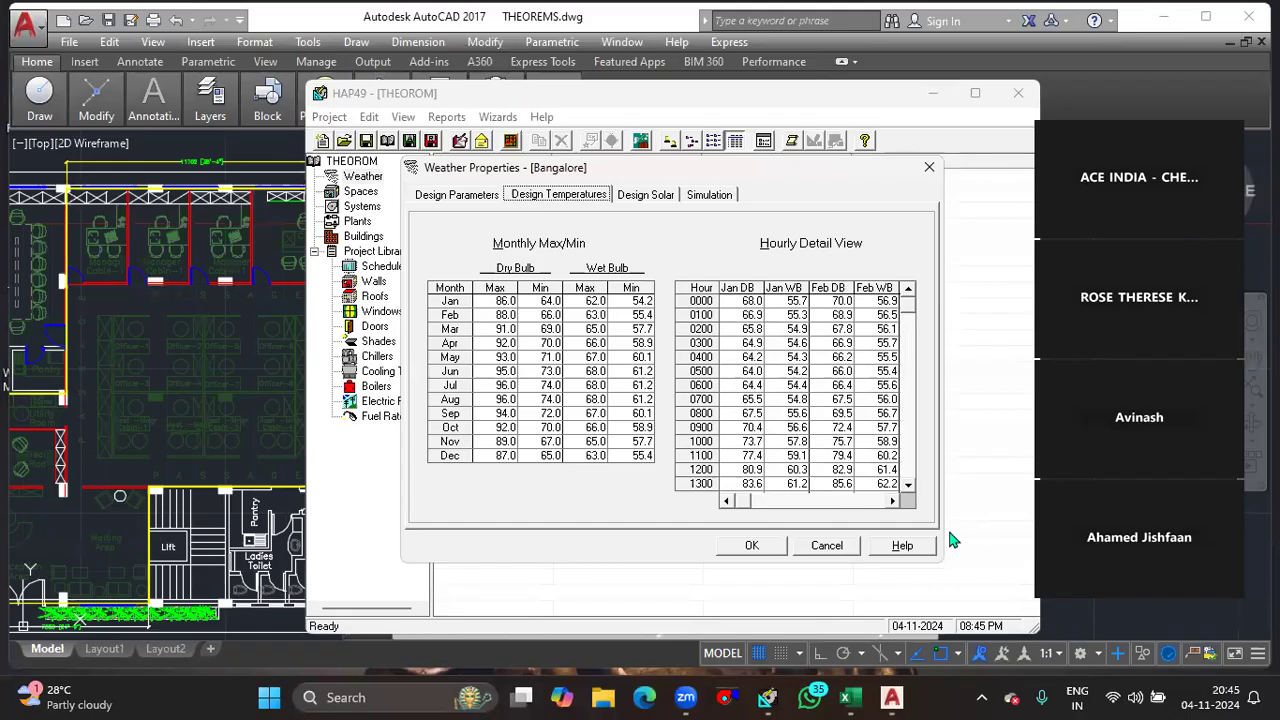
left_click(895, 502)
left_click(895, 502)
left_click(895, 502)
left_click(895, 502)
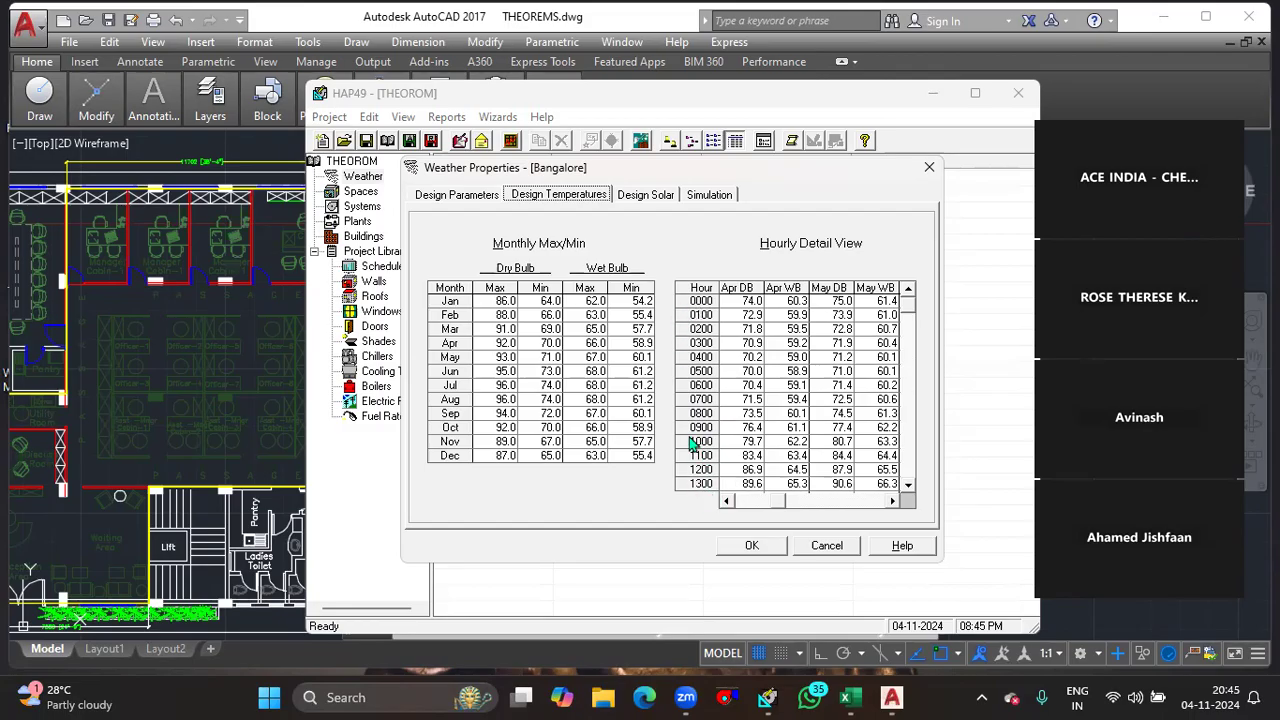
left_click(907, 488)
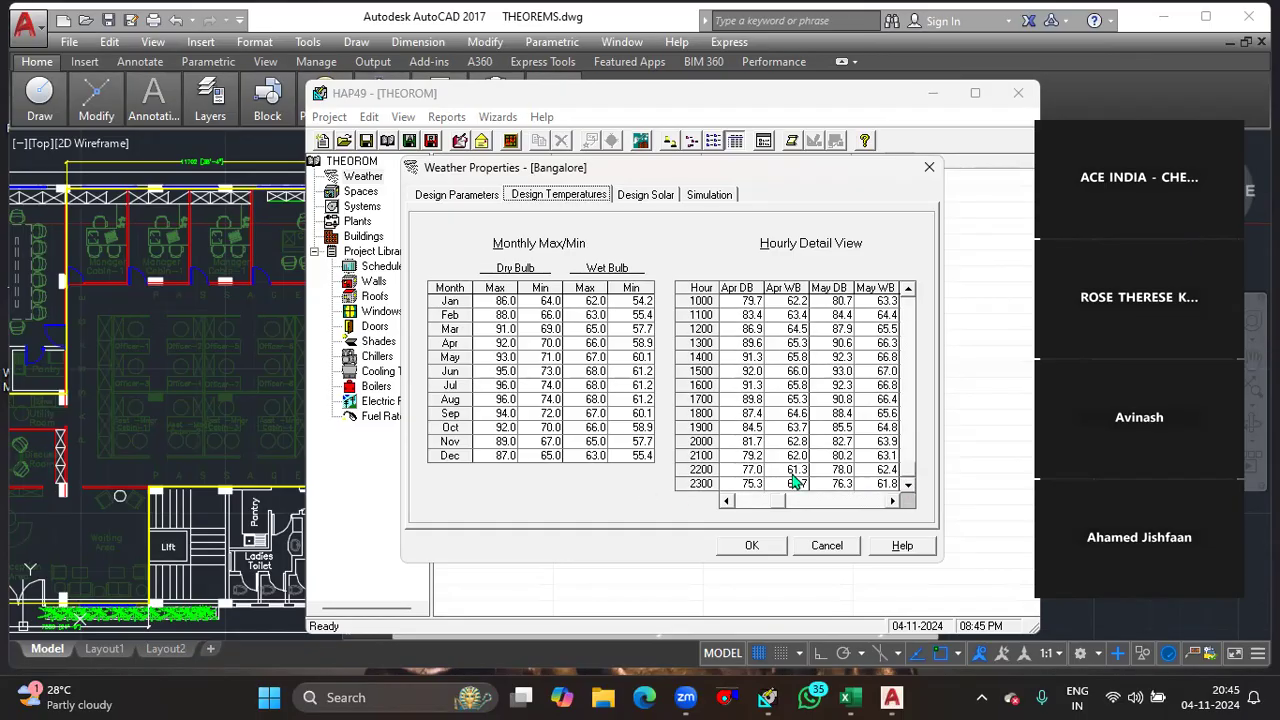
left_click(910, 288)
left_click(910, 289)
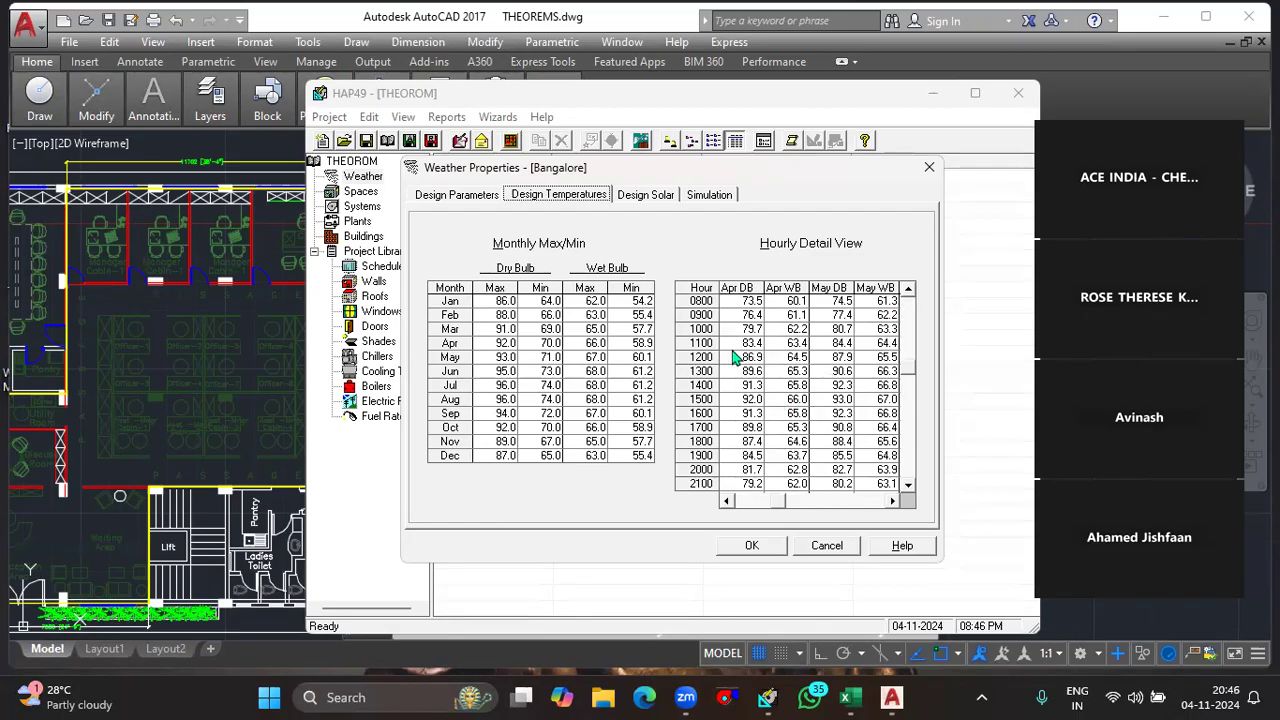
left_click(892, 501)
left_click(892, 501)
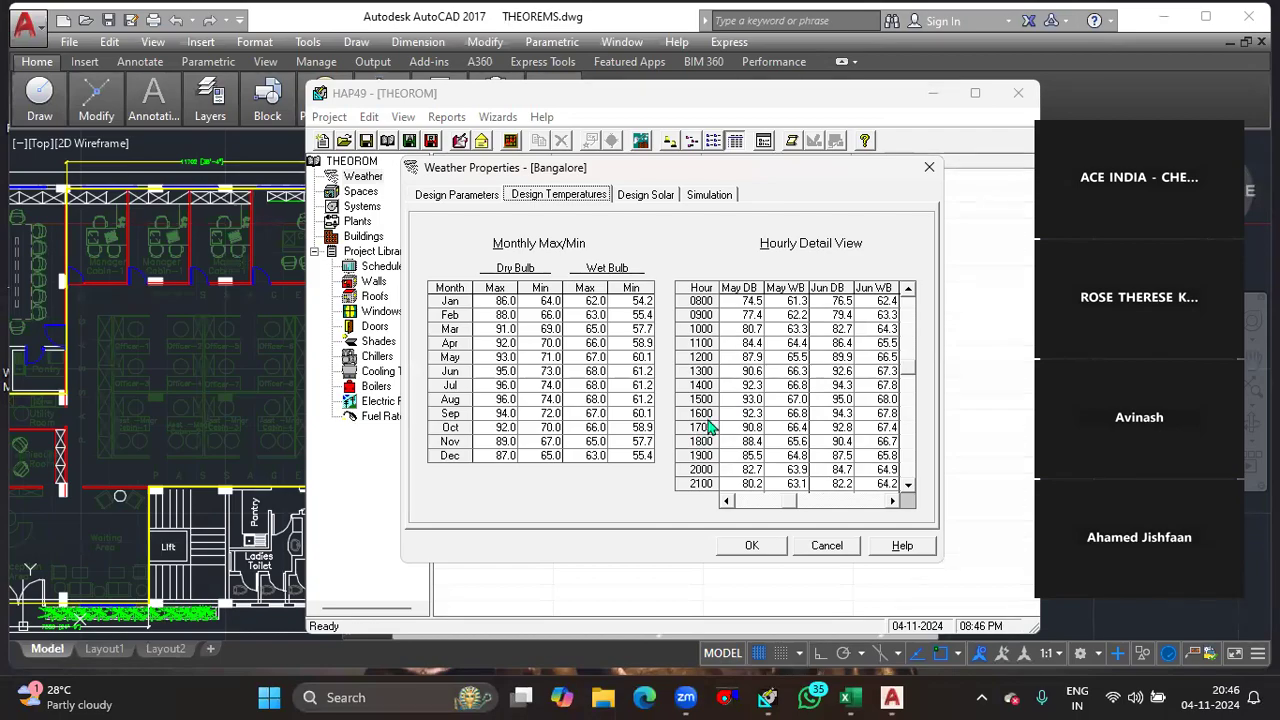
left_click(658, 194)
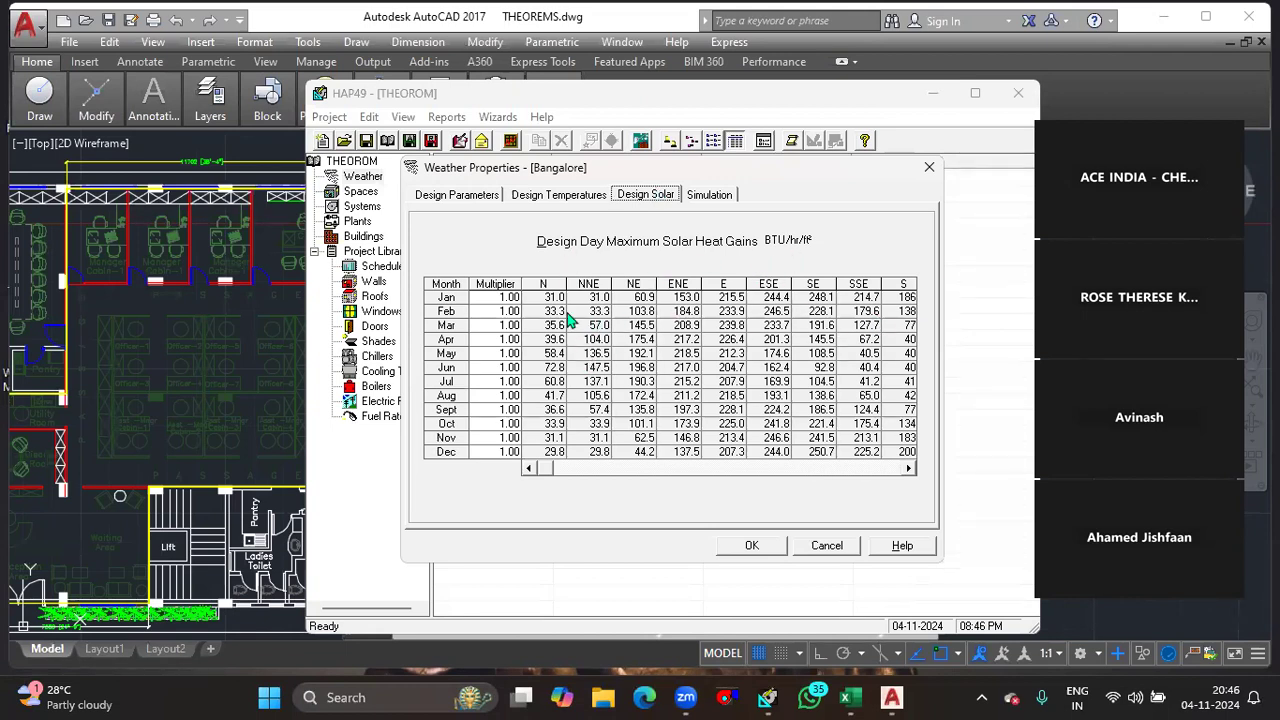
- In the simulation weather settings, set January 1st to fall on a Monday
left_click(695, 198)
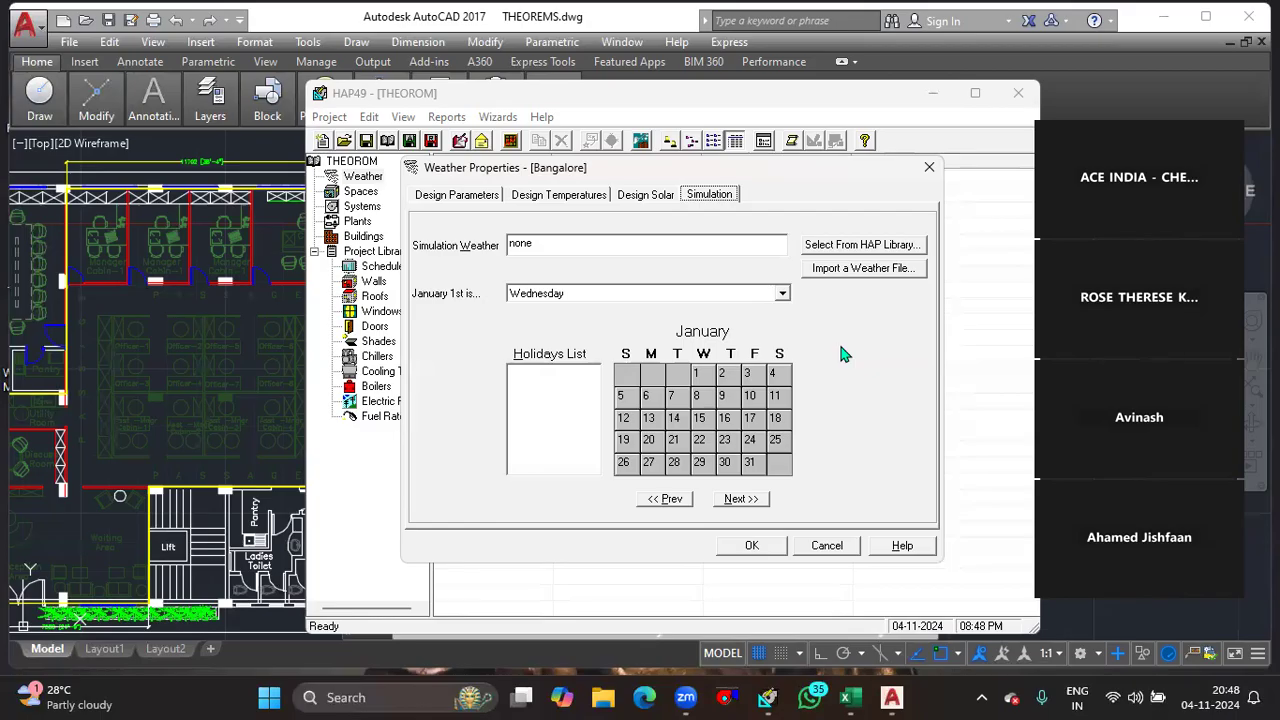
left_click(782, 293)
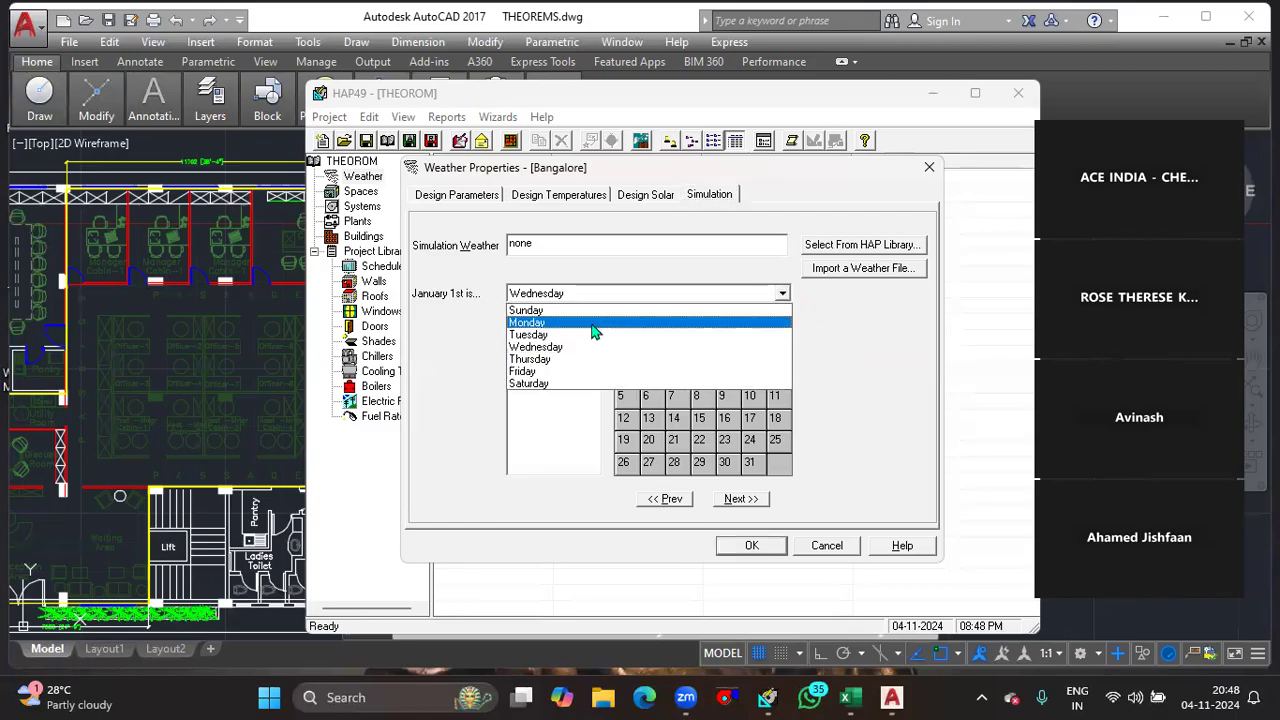
left_click(590, 323)
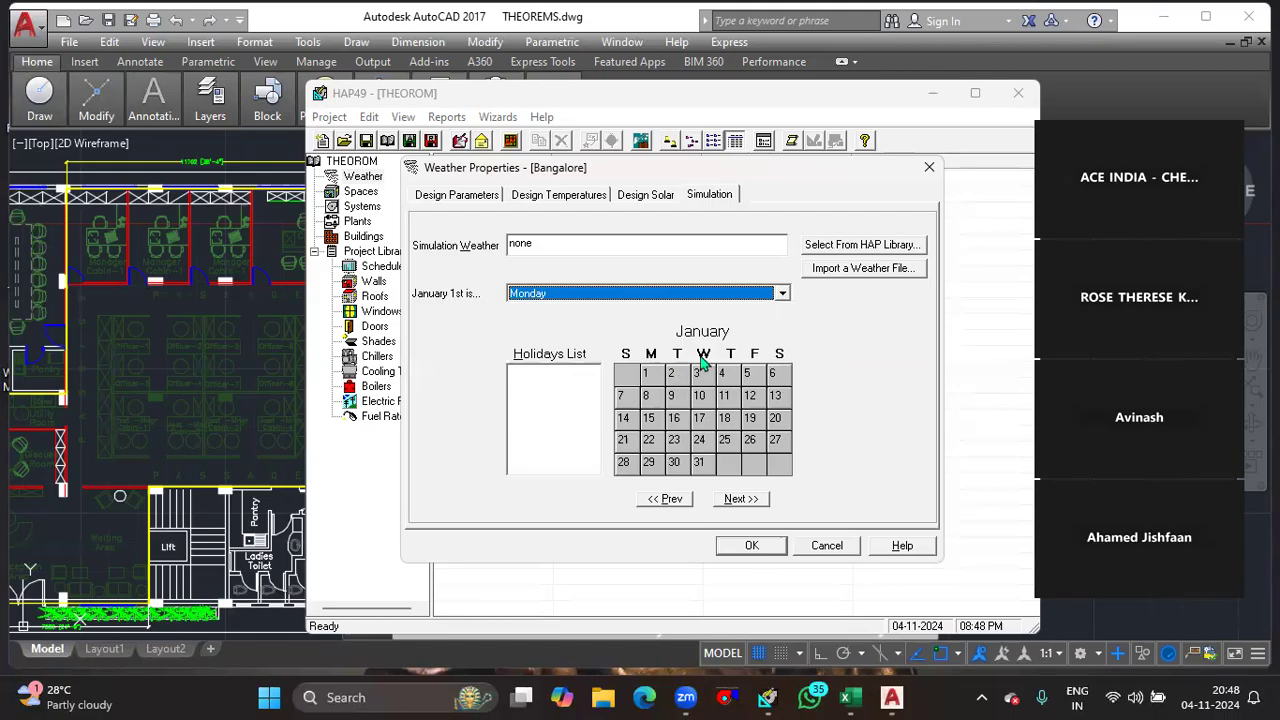
- Add 26 January and 1 May to the simulation holidays list
left_click(752, 442)
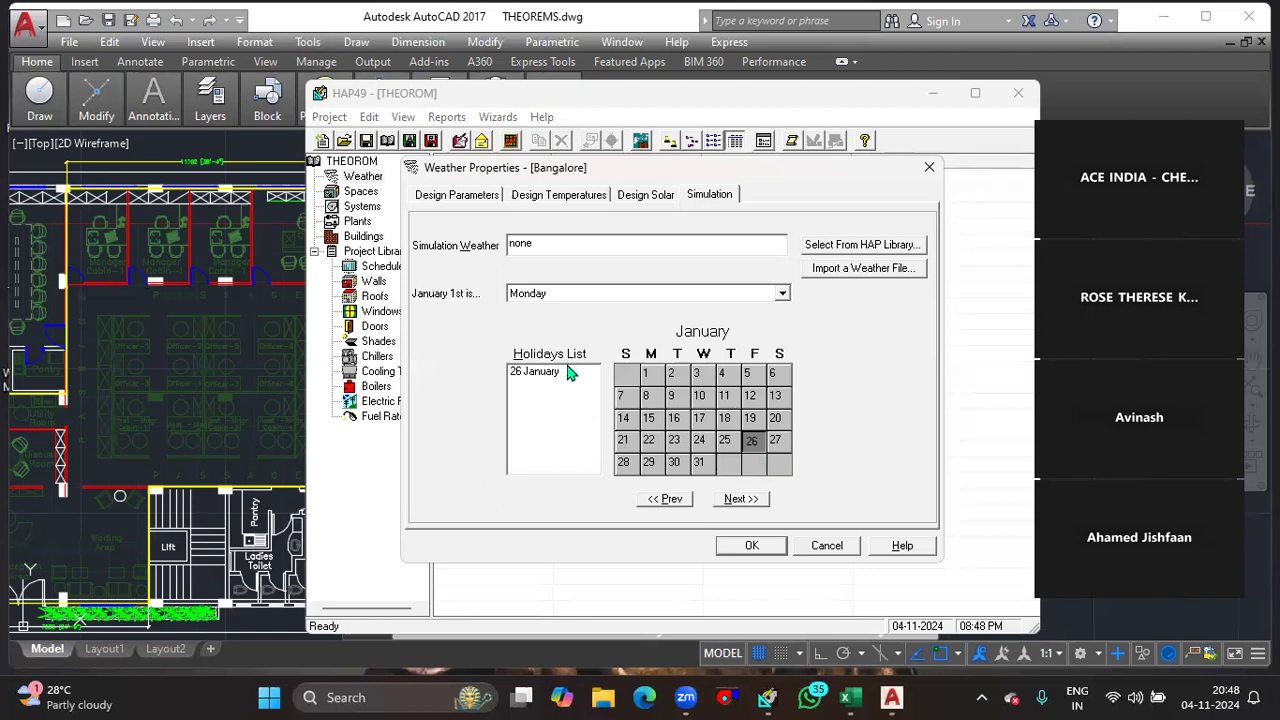
left_click(735, 500)
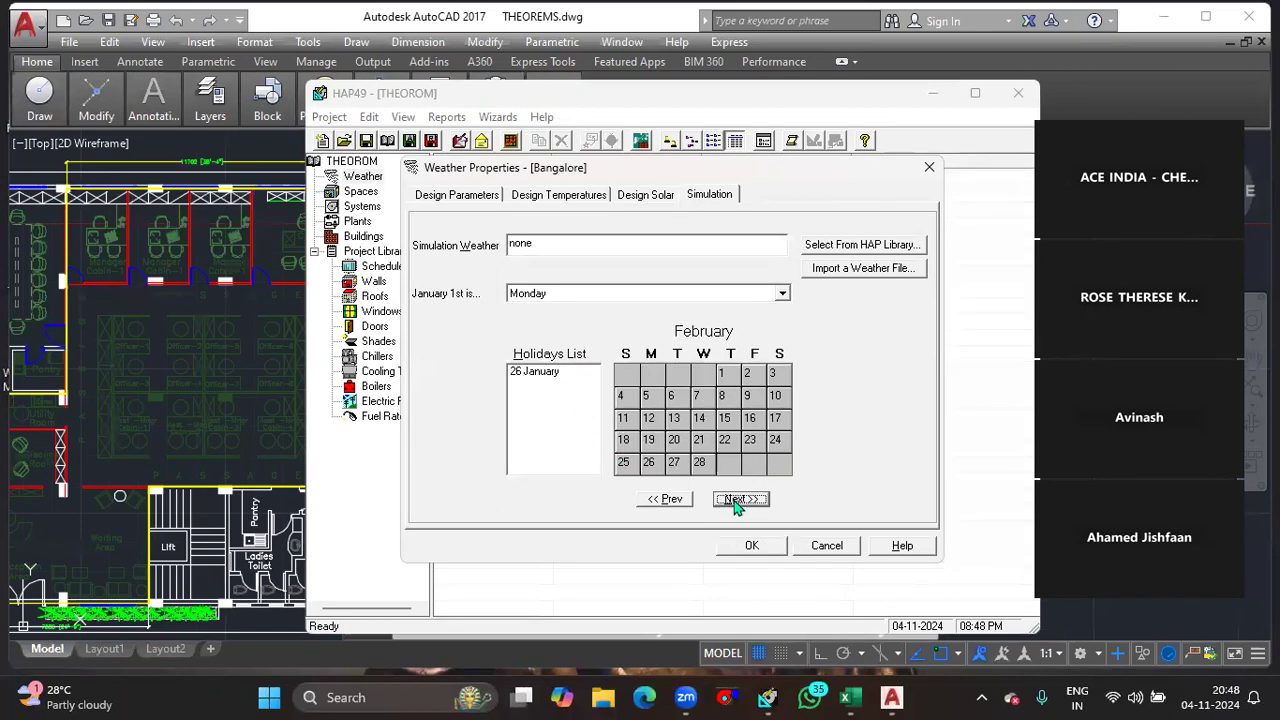
left_click(736, 499)
left_click(736, 499)
left_click(736, 499)
left_click(676, 374)
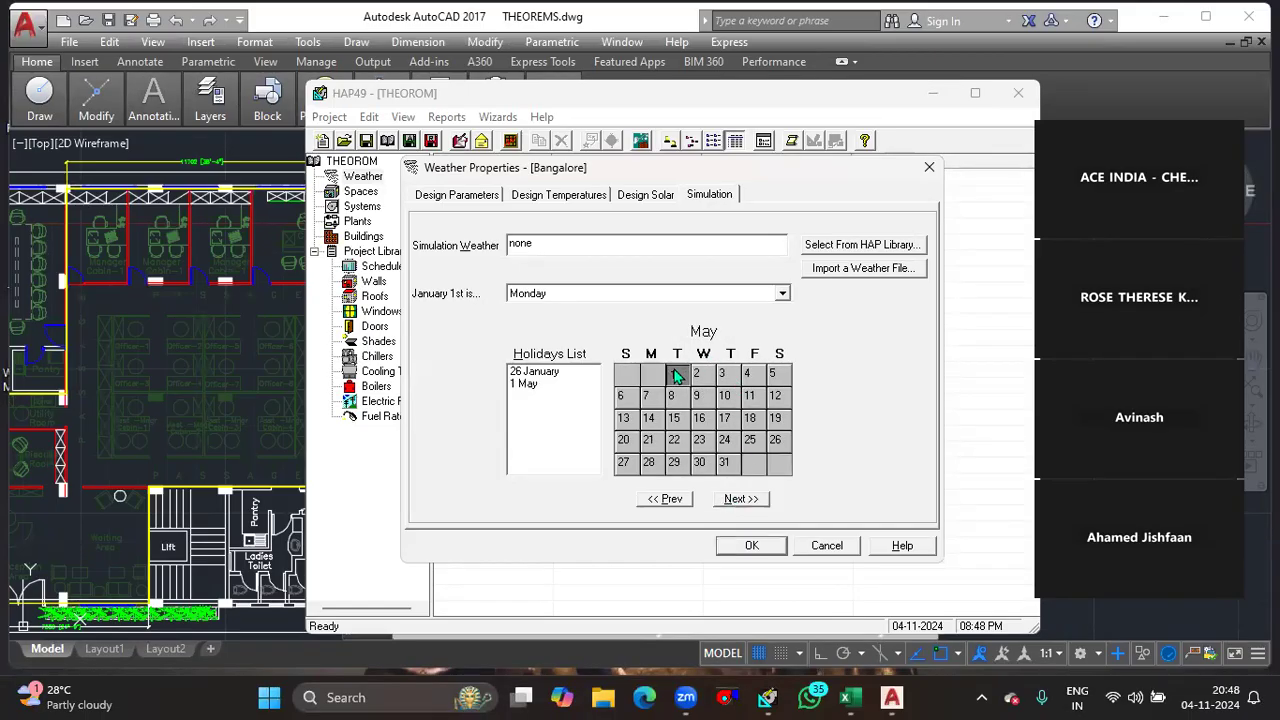
- Add 15 August and 2 October to the simulation holidays list
left_click(741, 499)
left_click(741, 499)
left_click(741, 499)
left_click(700, 419)
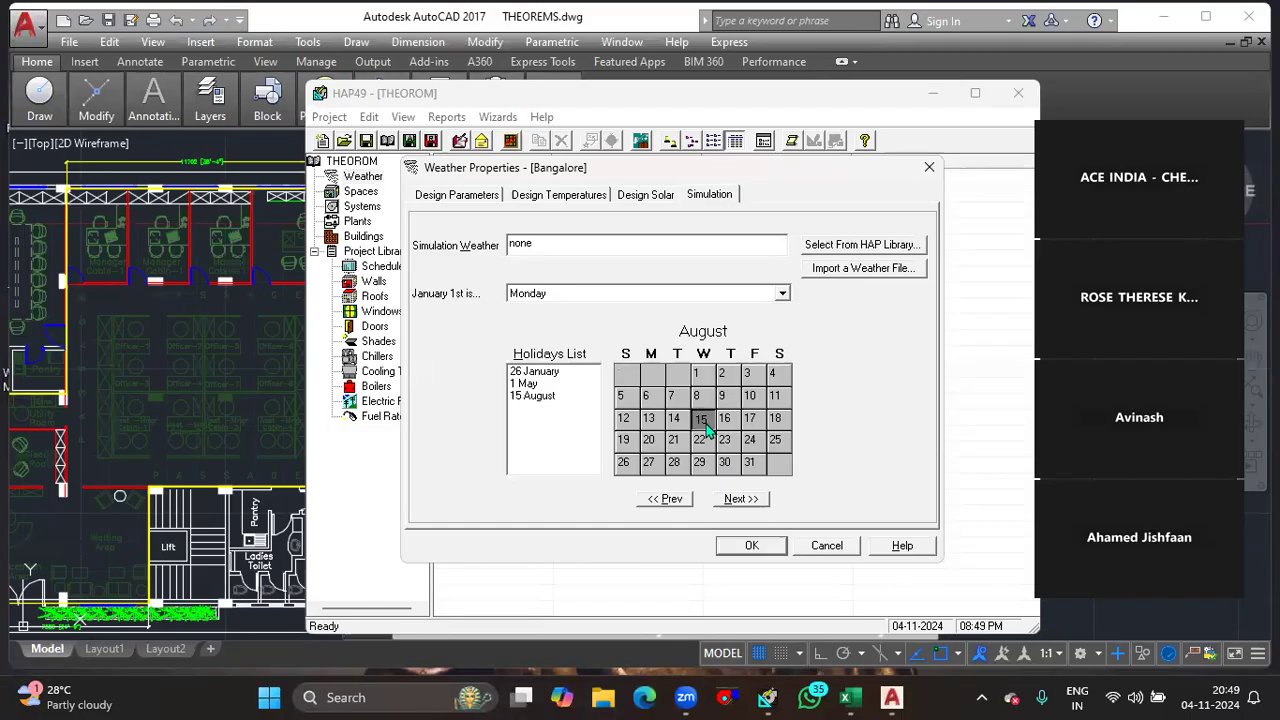
left_click(754, 502)
left_click(755, 505)
left_click(755, 505)
left_click(660, 500)
left_click(674, 375)
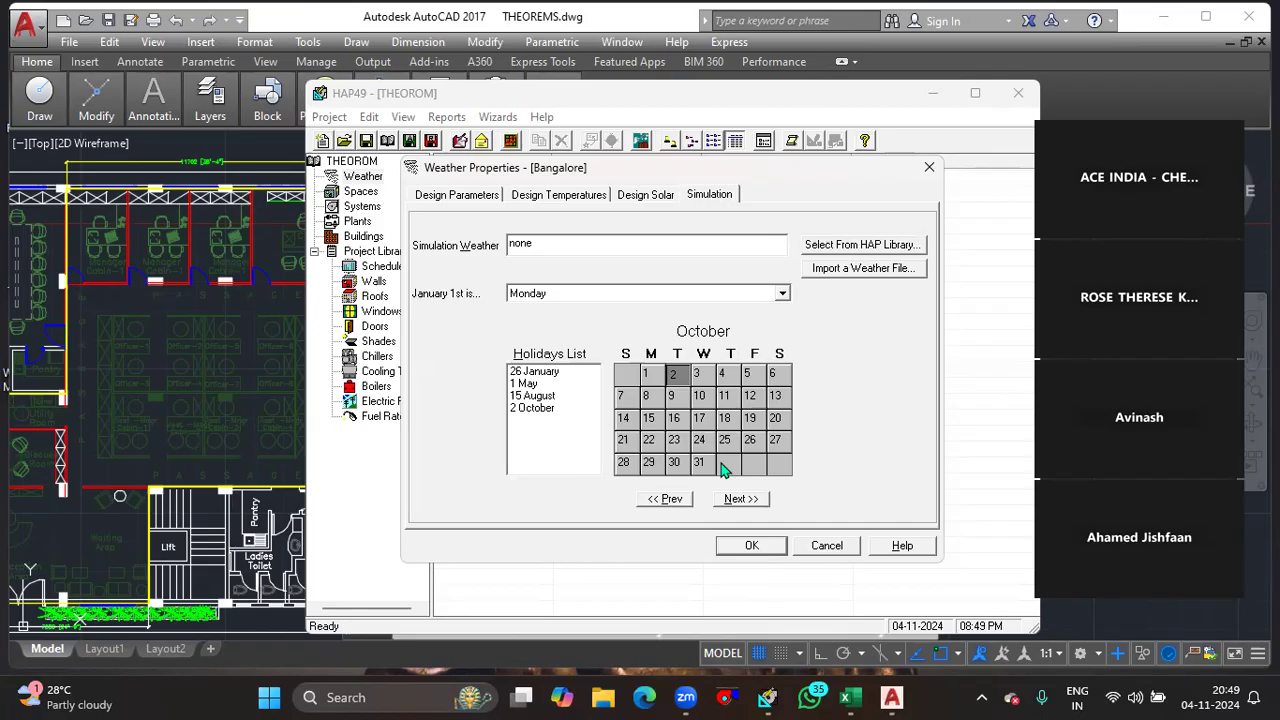
- Add 25 December to the simulation holidays list and accept the weather properties
left_click(764, 502)
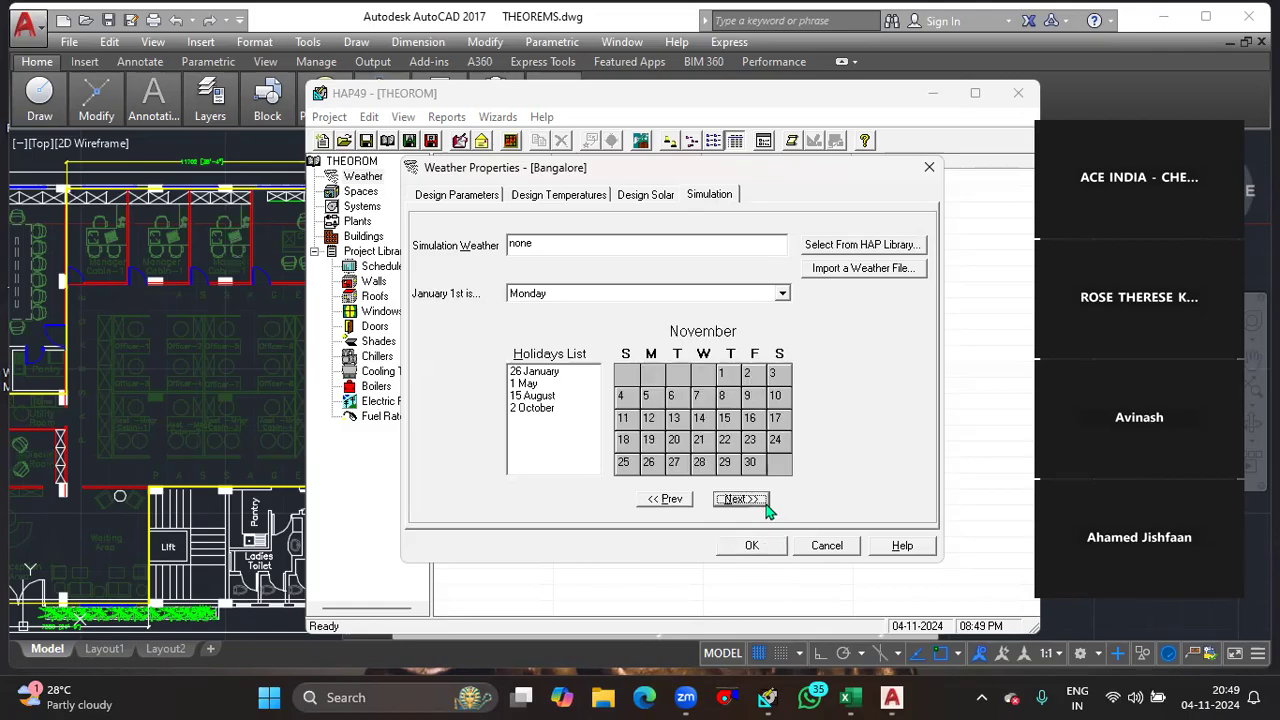
left_click(766, 510)
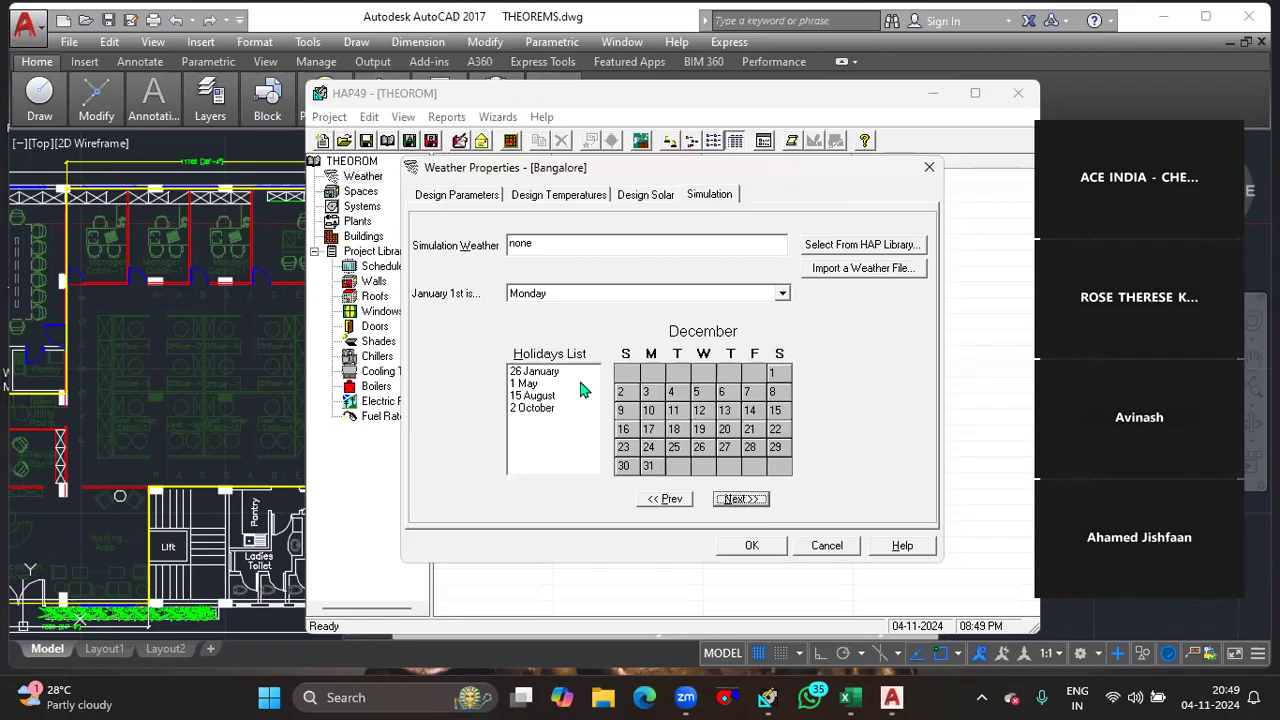
left_click(675, 448)
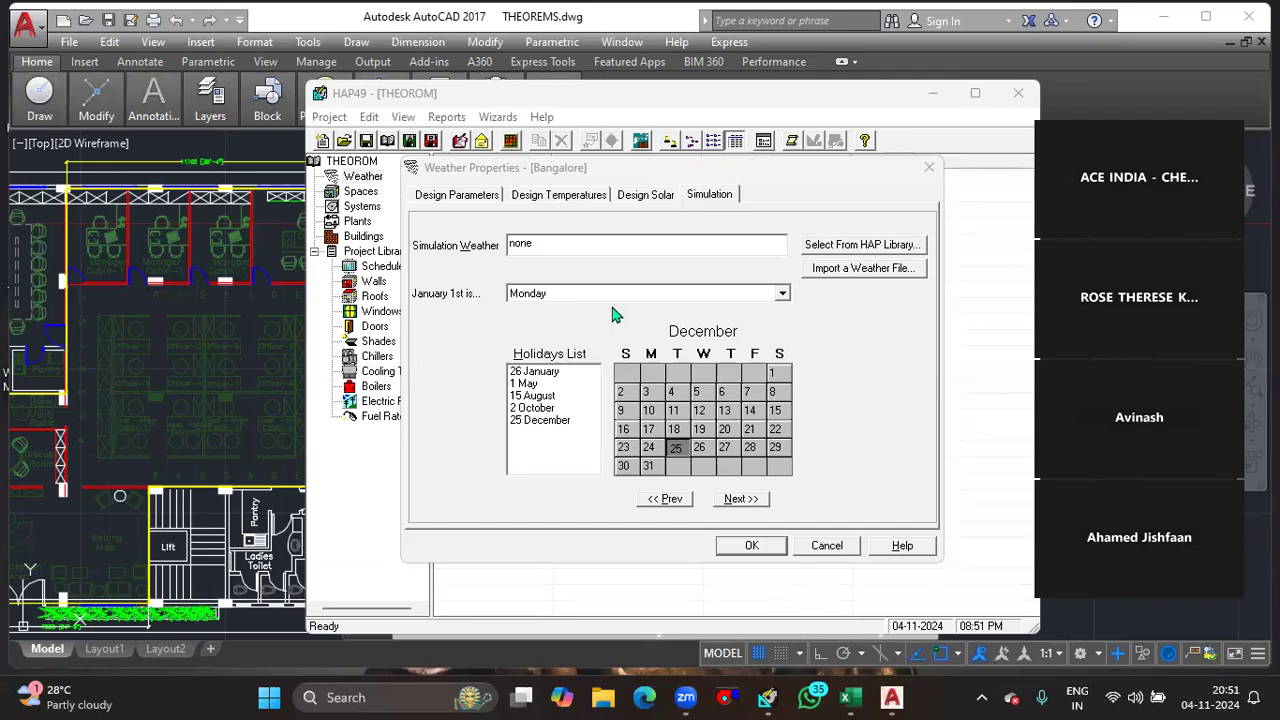
left_click(750, 545)
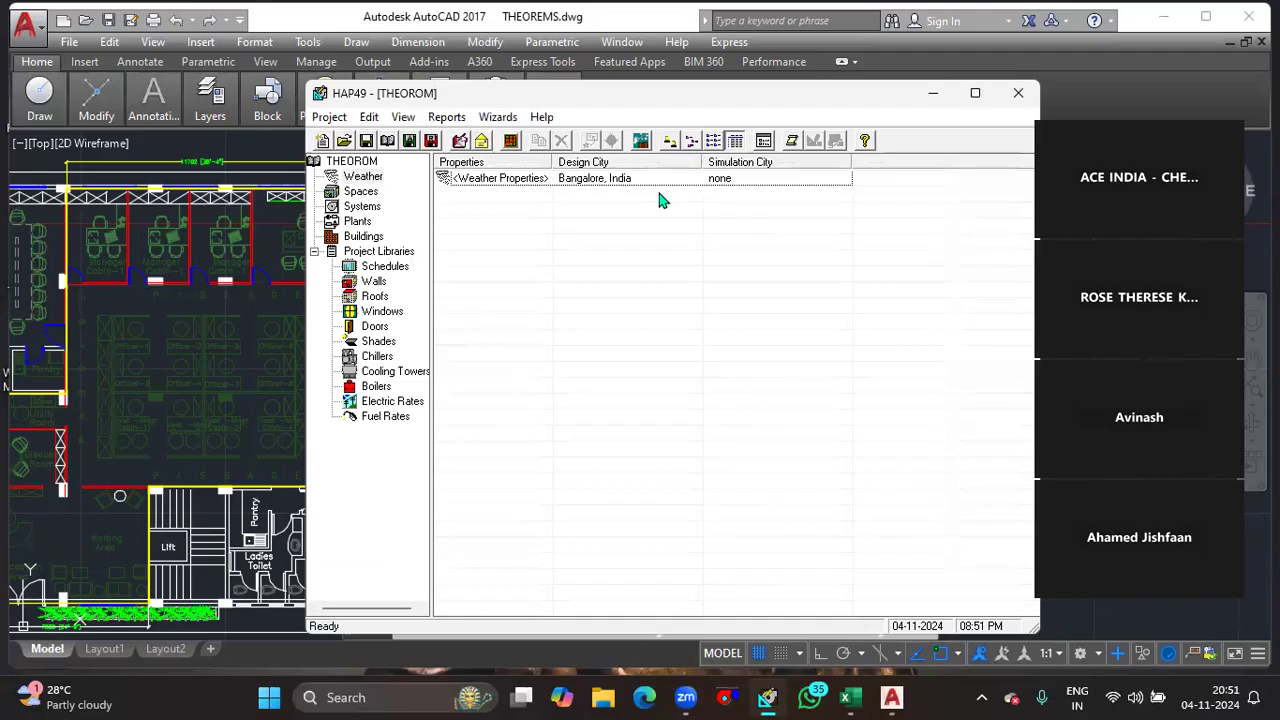
- Create a new default space in the THEOROM project and place its properties dialog over the space list
left_click(338, 193)
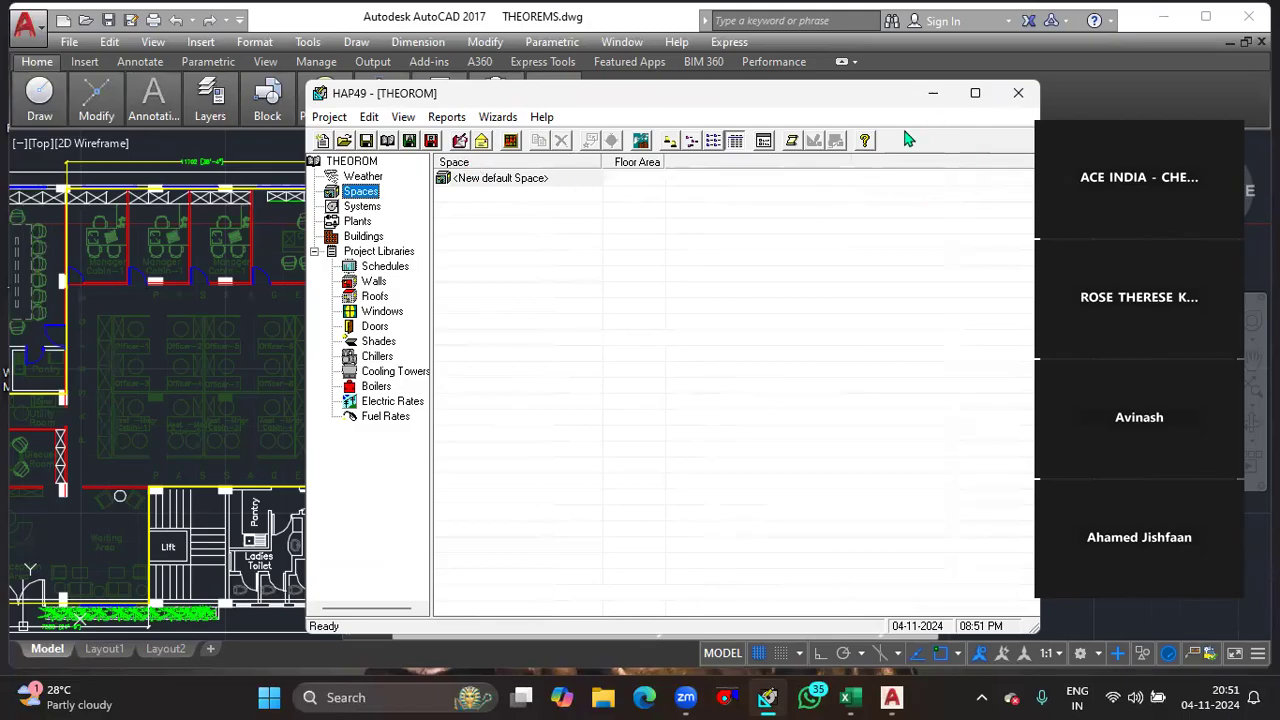
double_click(511, 180)
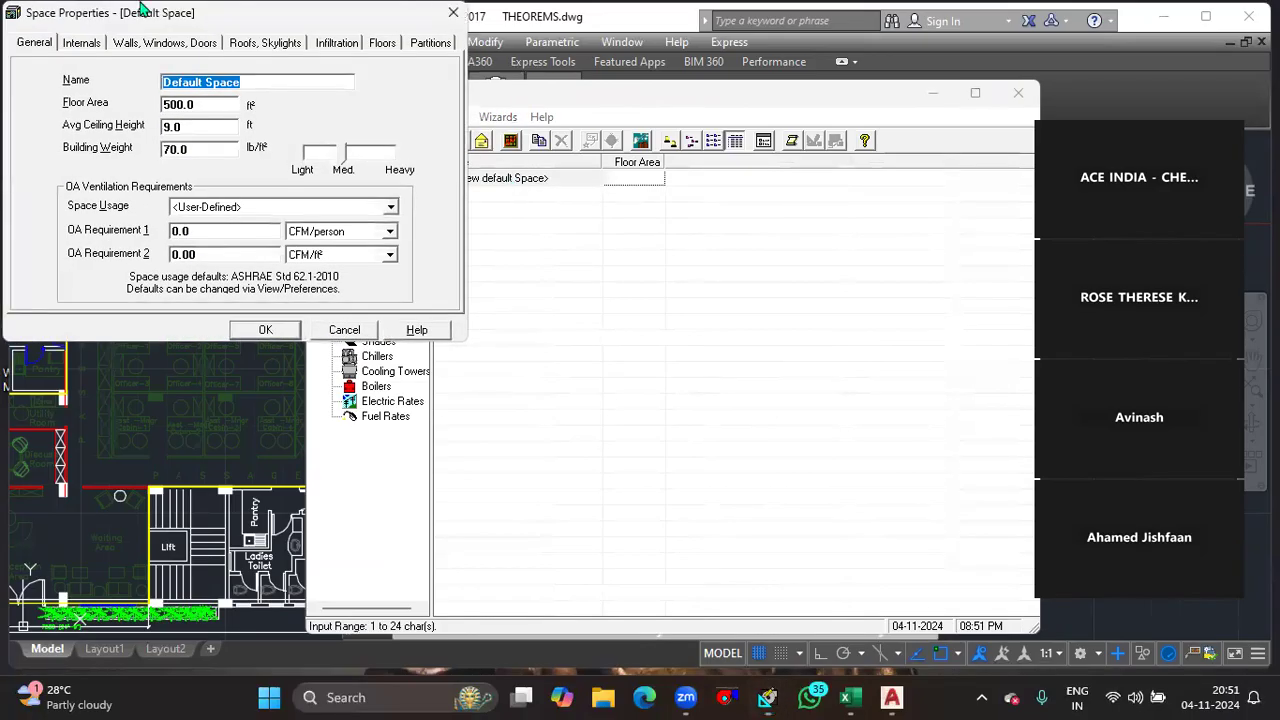
left_click_drag(173, 13, 604, 157)
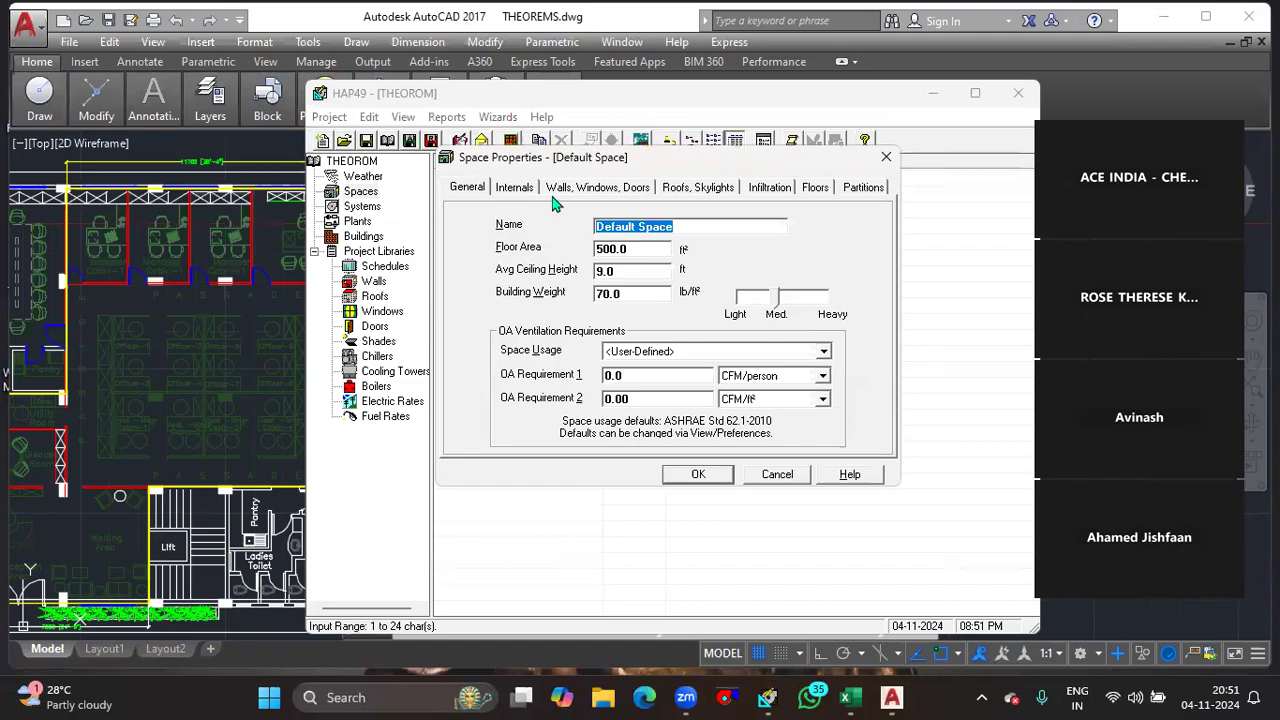
- Review the new space's roof, infiltration, floor and partition settings and return to its general properties
left_click(697, 190)
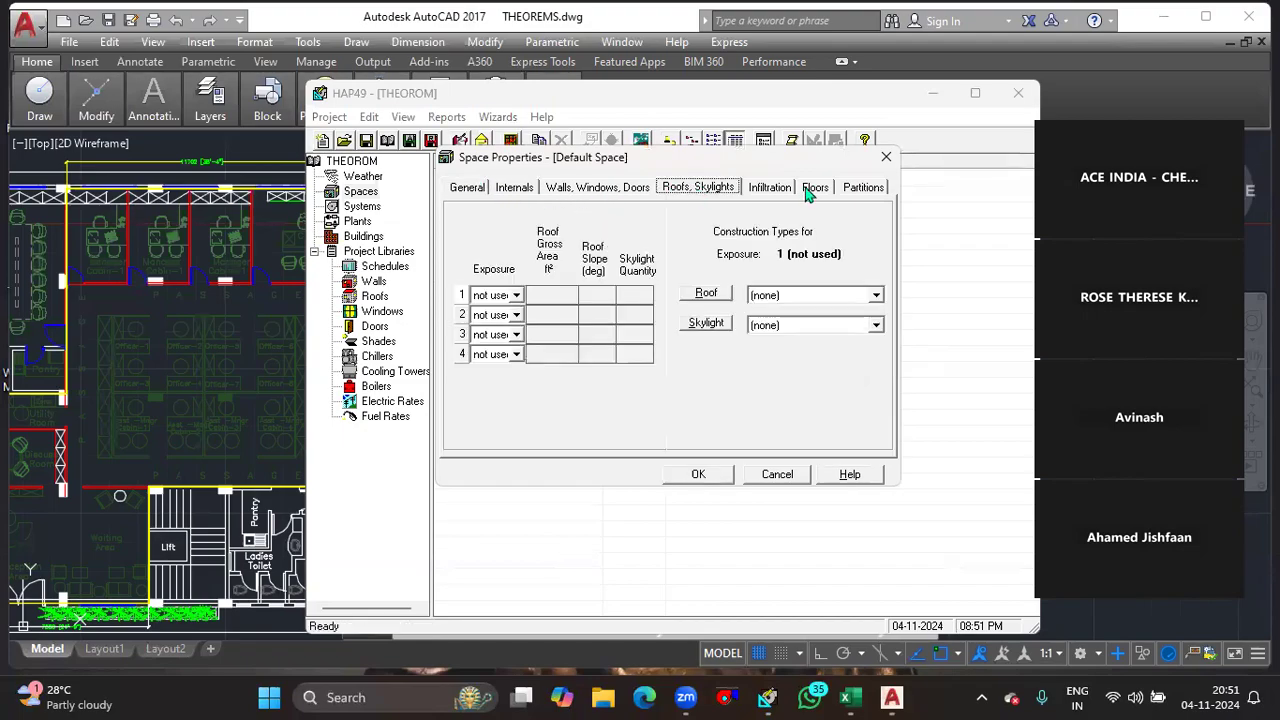
left_click(784, 190)
left_click(814, 190)
left_click(860, 190)
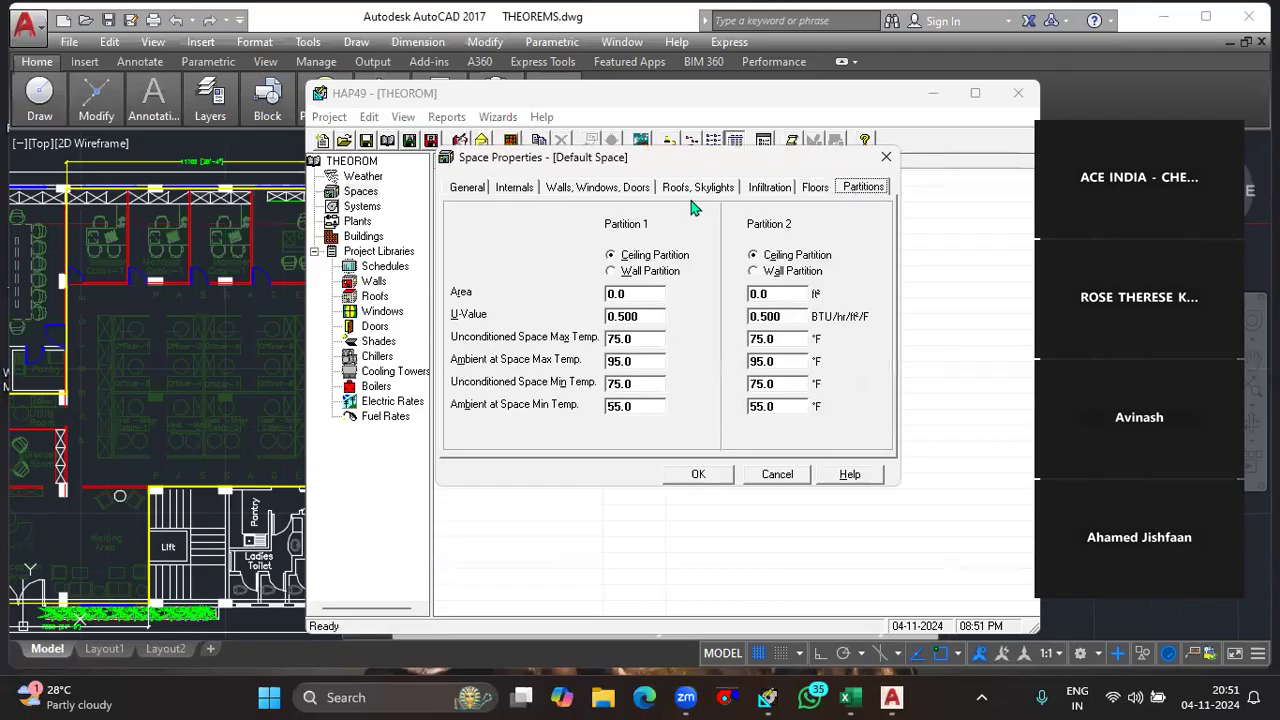
left_click(484, 191)
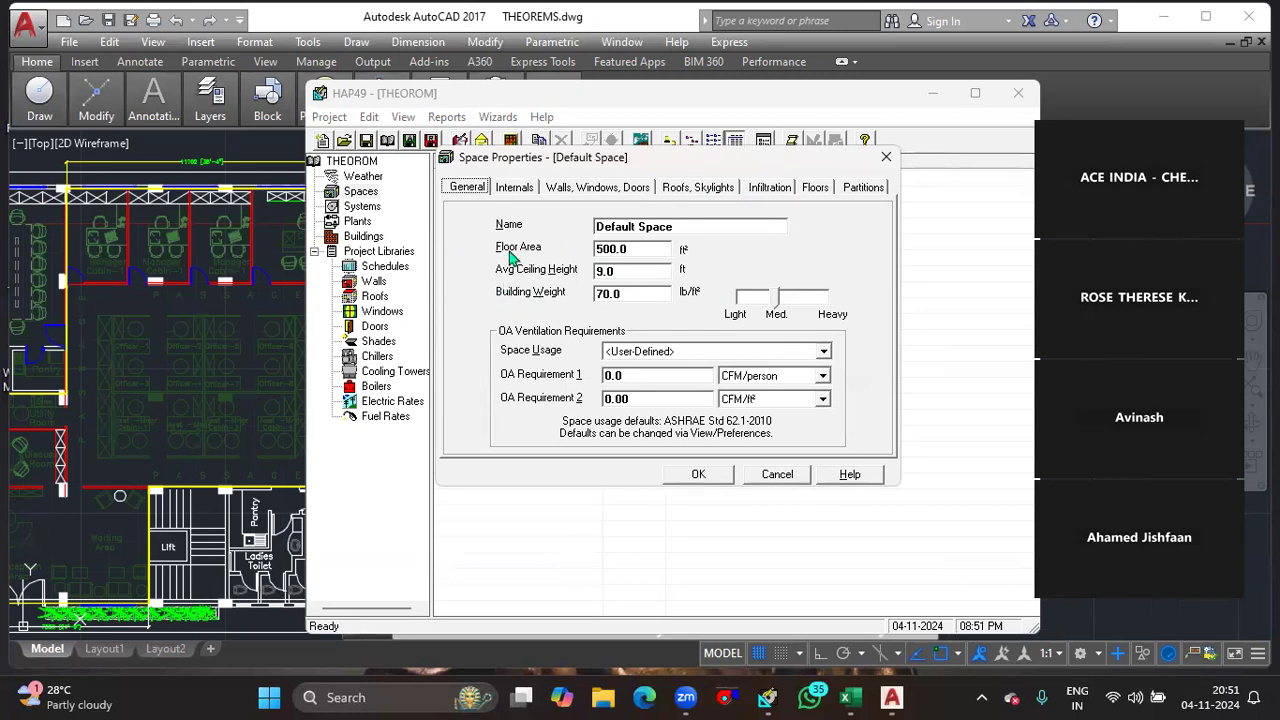
- Switch to AutoCAD and examine the THEOREMS floor plan's rooms and the heat load design notes beside it
left_click(171, 349)
scroll(457, 357, "down", 8)
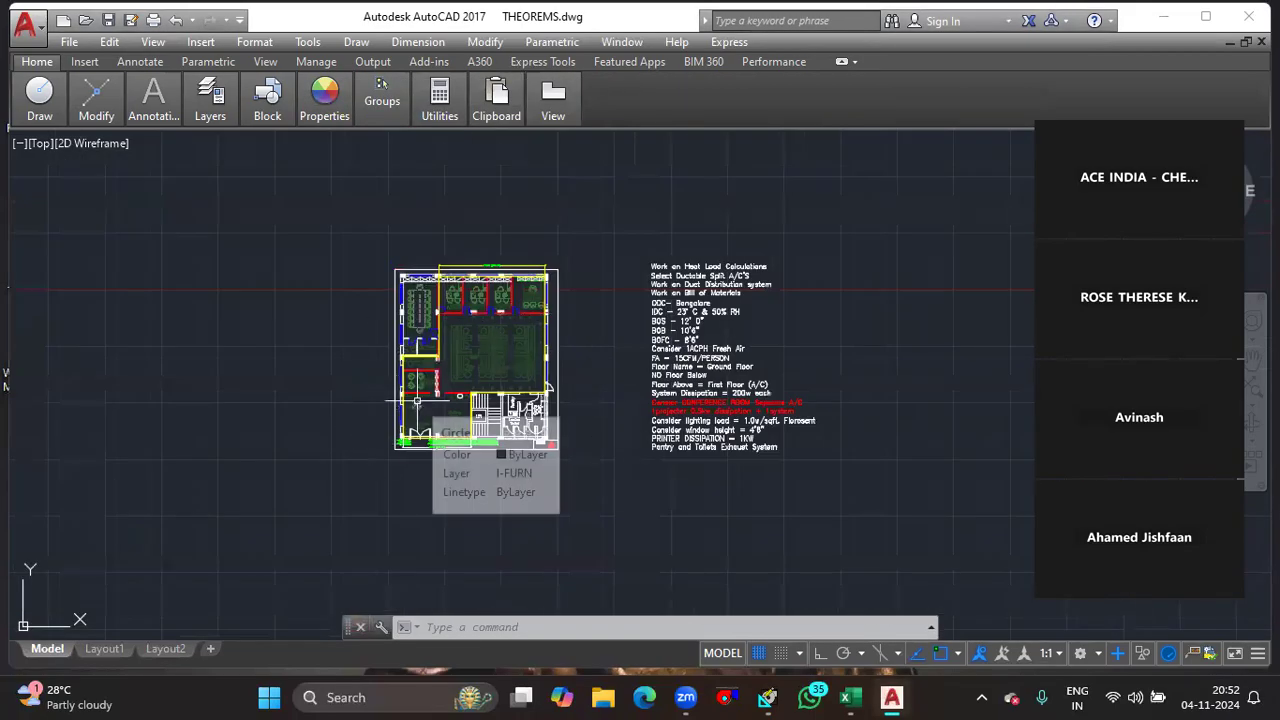
scroll(417, 401, "up", 2)
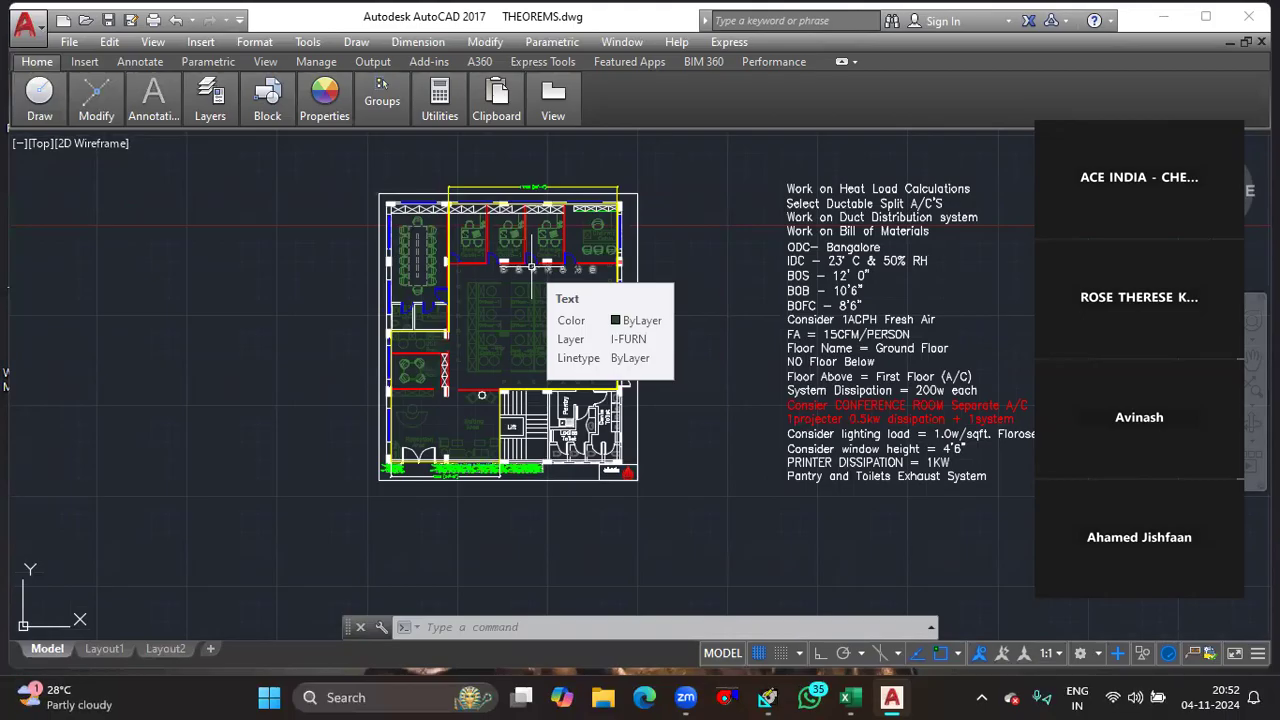
scroll(531, 268, "up", 6)
scroll(814, 200, "down", 4)
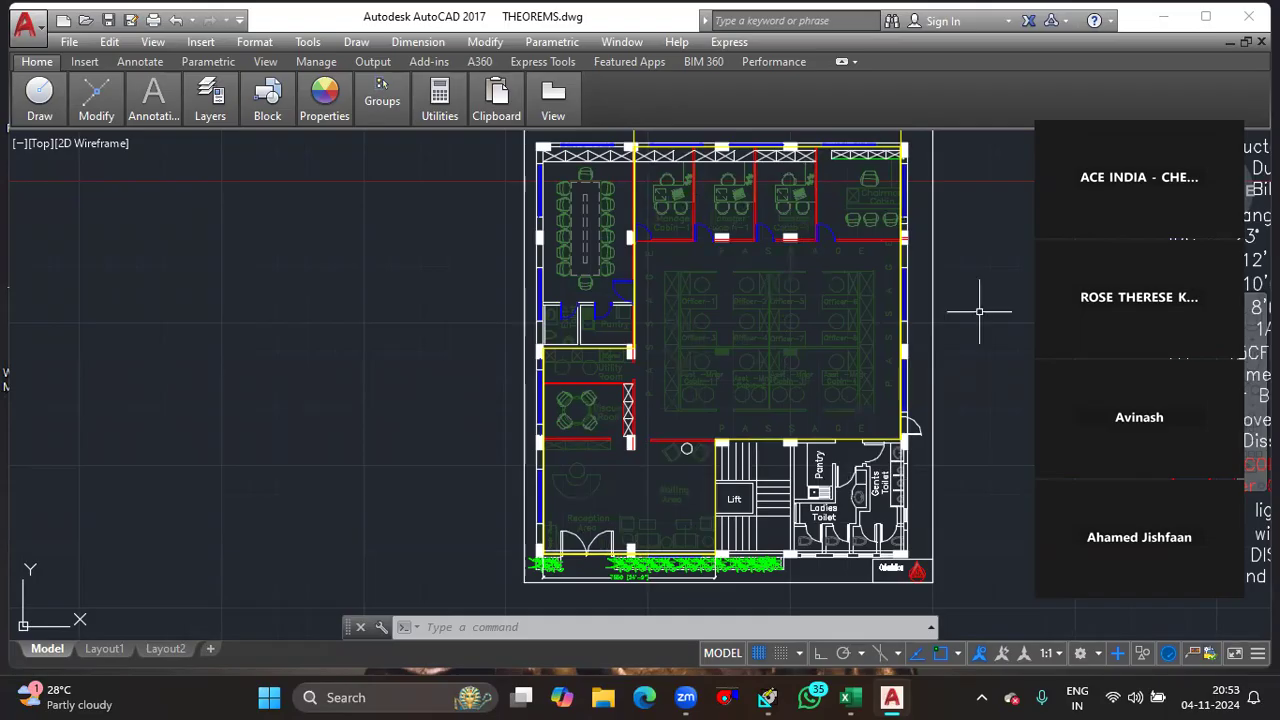
scroll(740, 355, "down", 5)
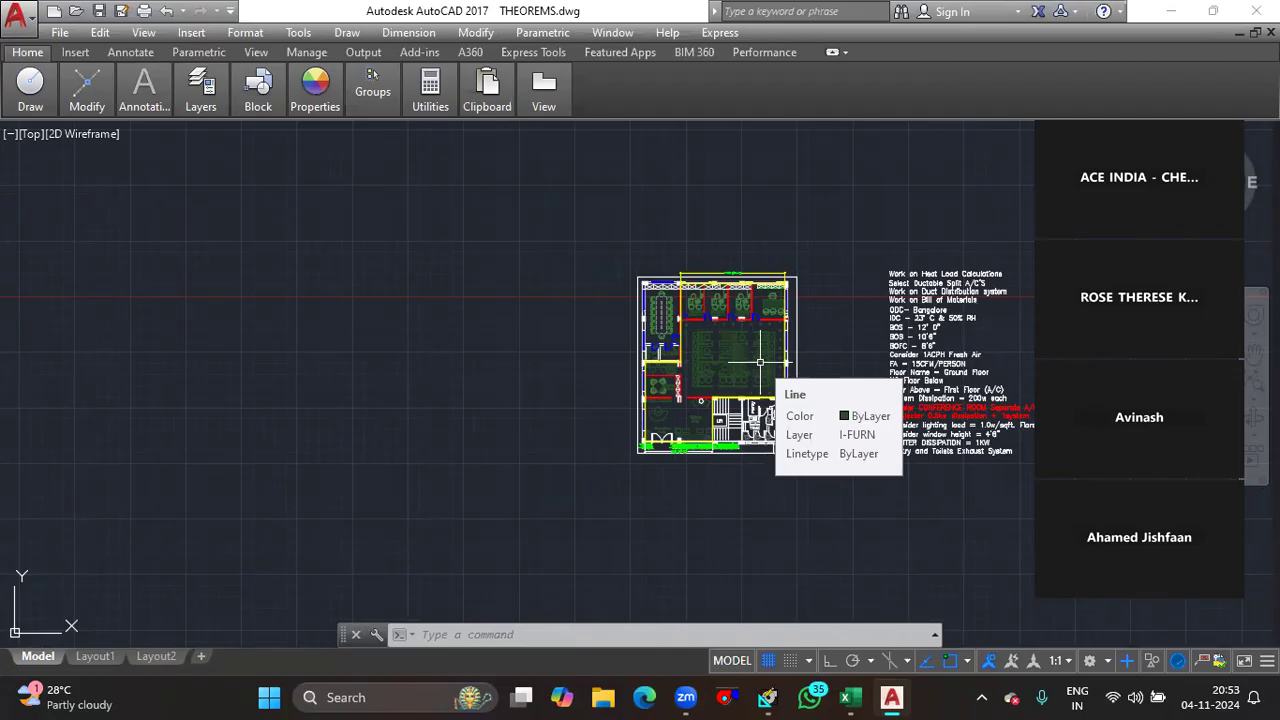
scroll(700, 385, "up", 5)
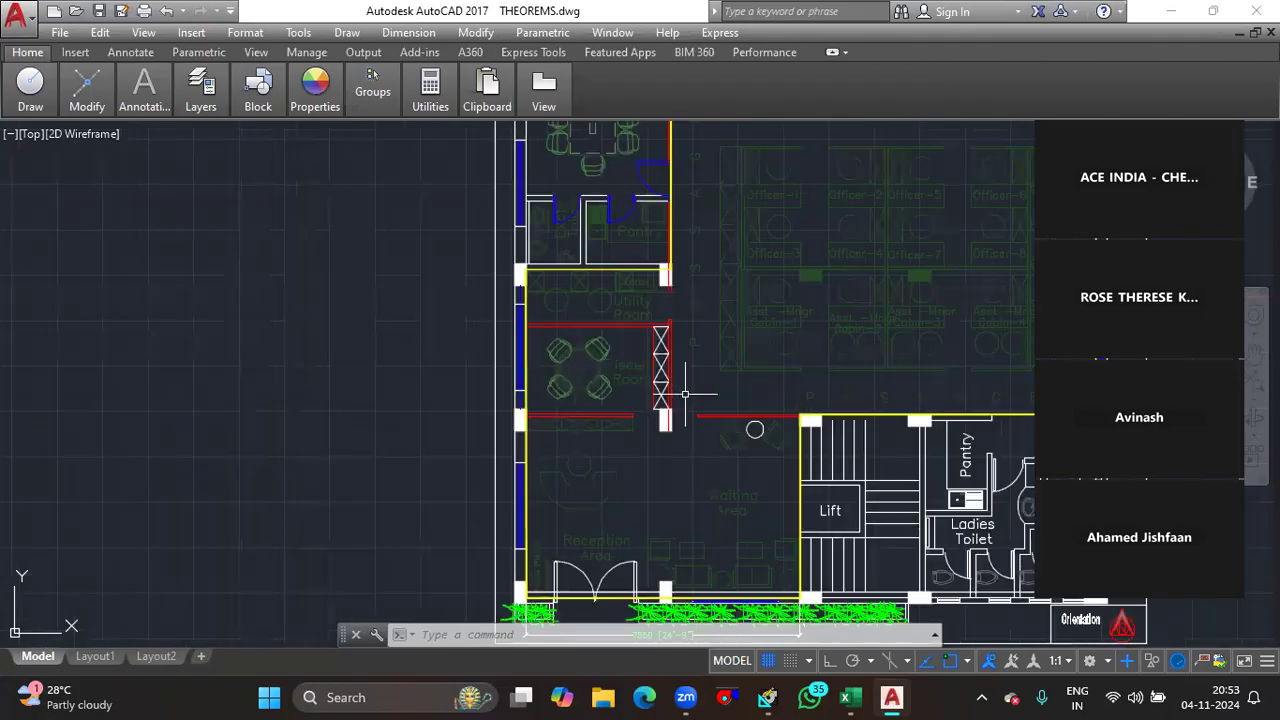
scroll(600, 490, "up", 6)
left_click(605, 457)
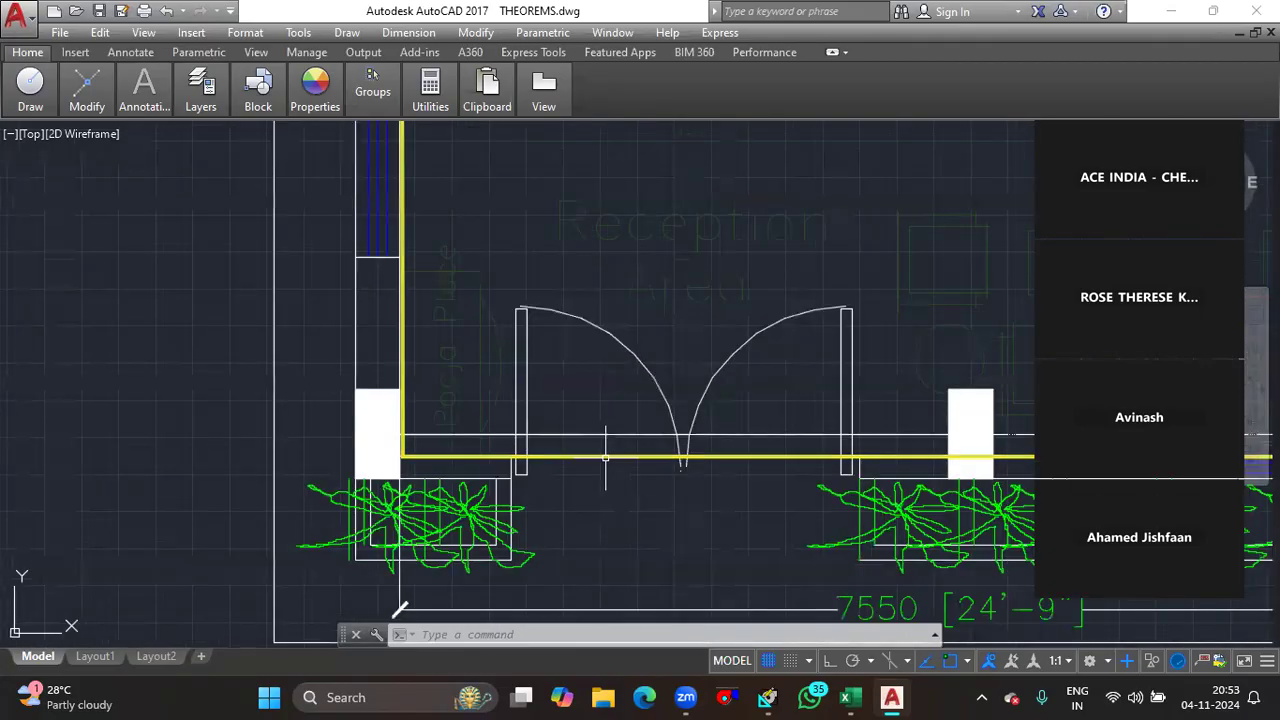
scroll(605, 457, "down", 8)
scroll(524, 265, "up", 2)
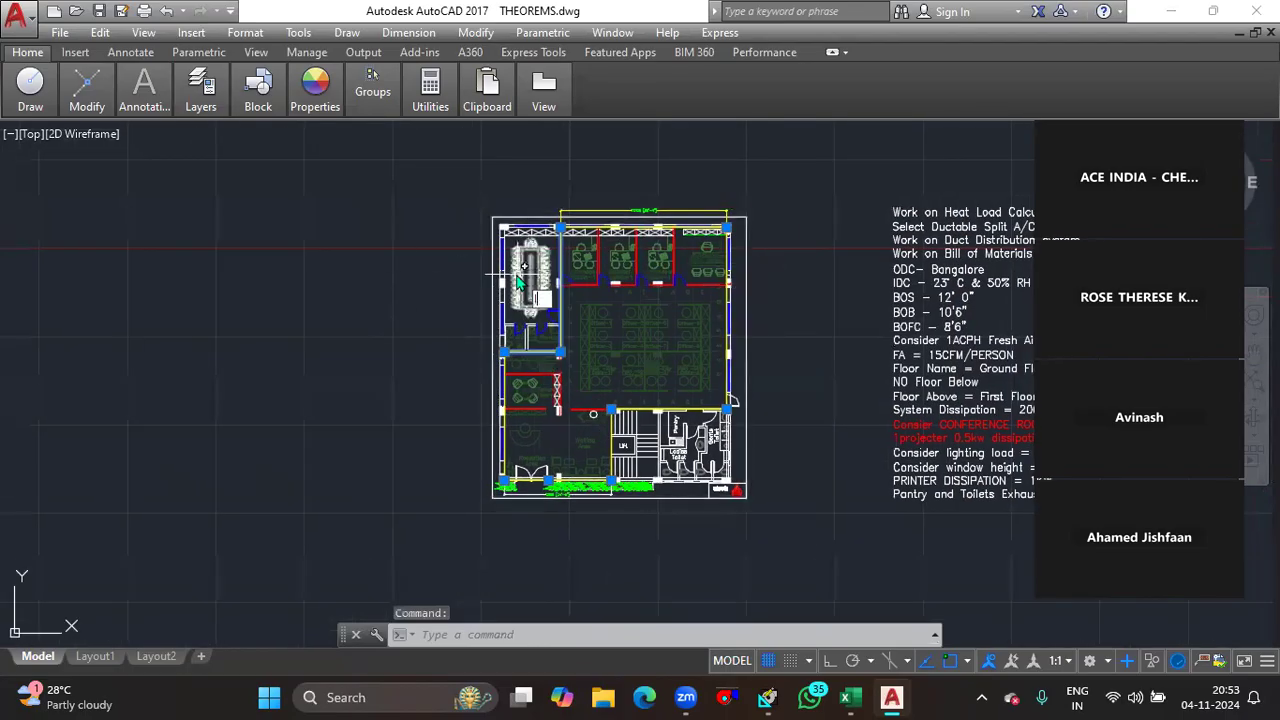
type("t")
key("Return")
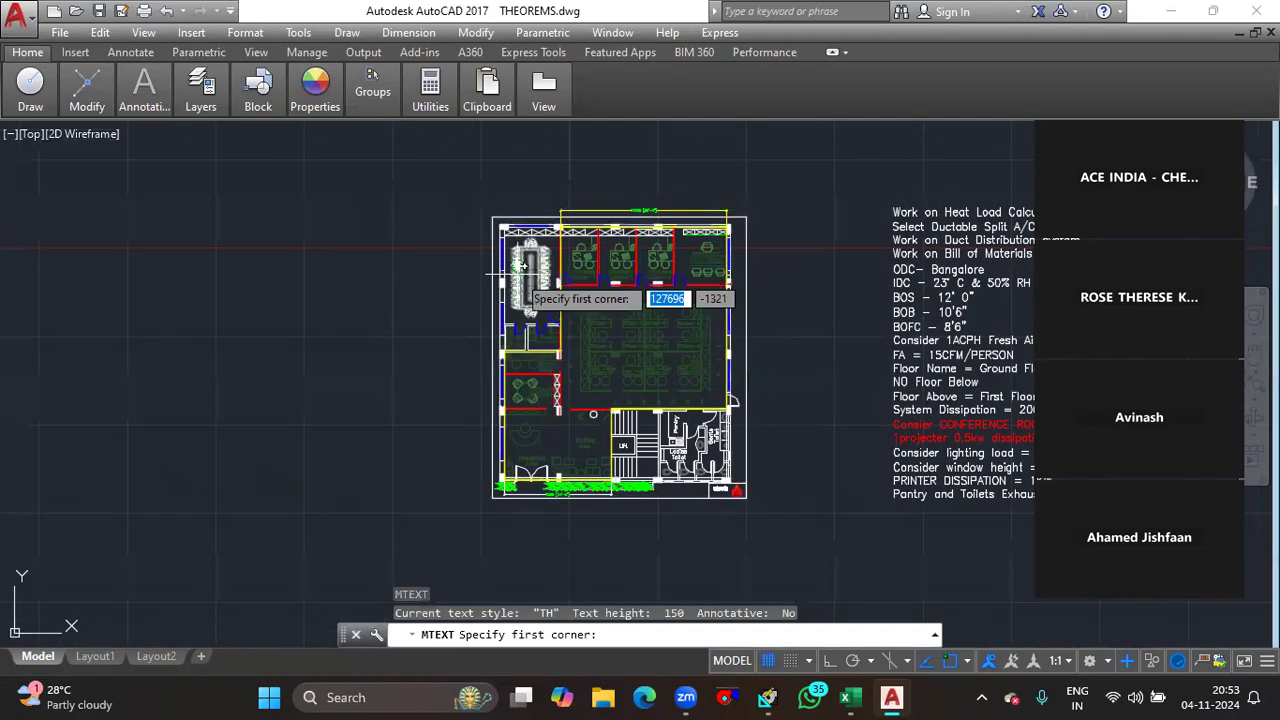
key("Escape")
- List the properties of the yellow boundary polyline around the office area and copy its area value
scroll(560, 465, "up", 5)
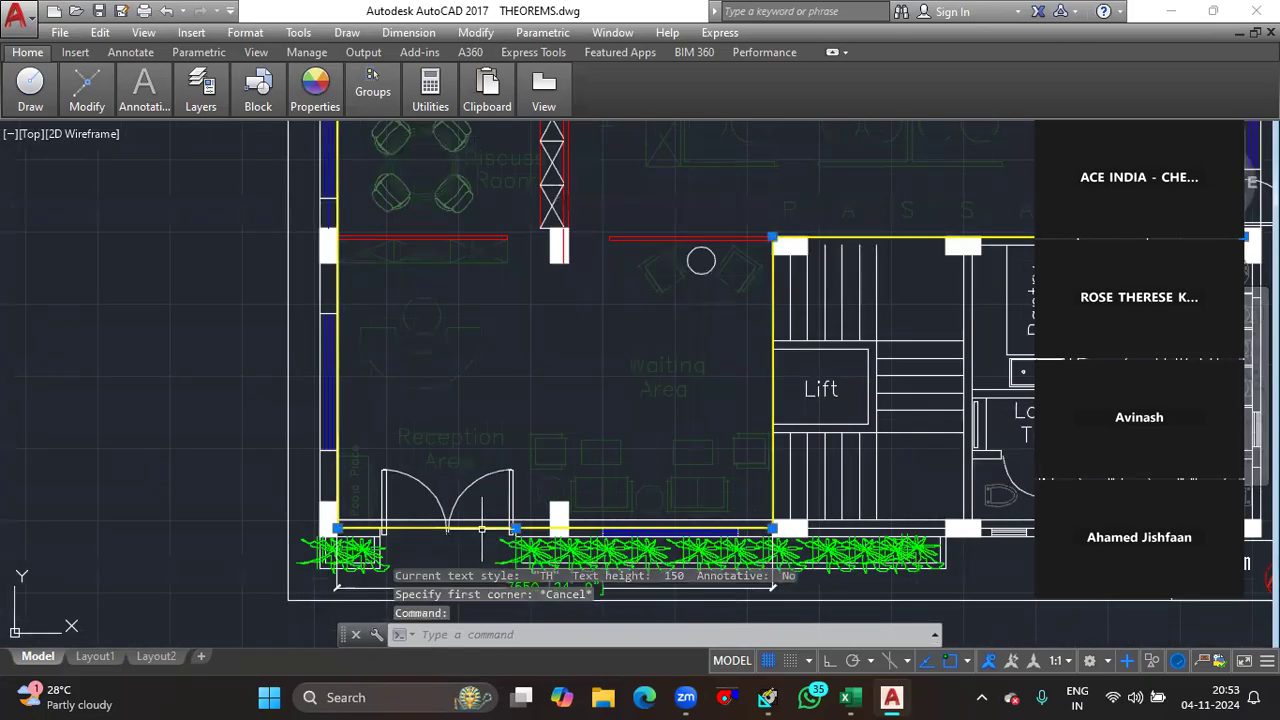
left_click(635, 433)
type("li")
key("Return")
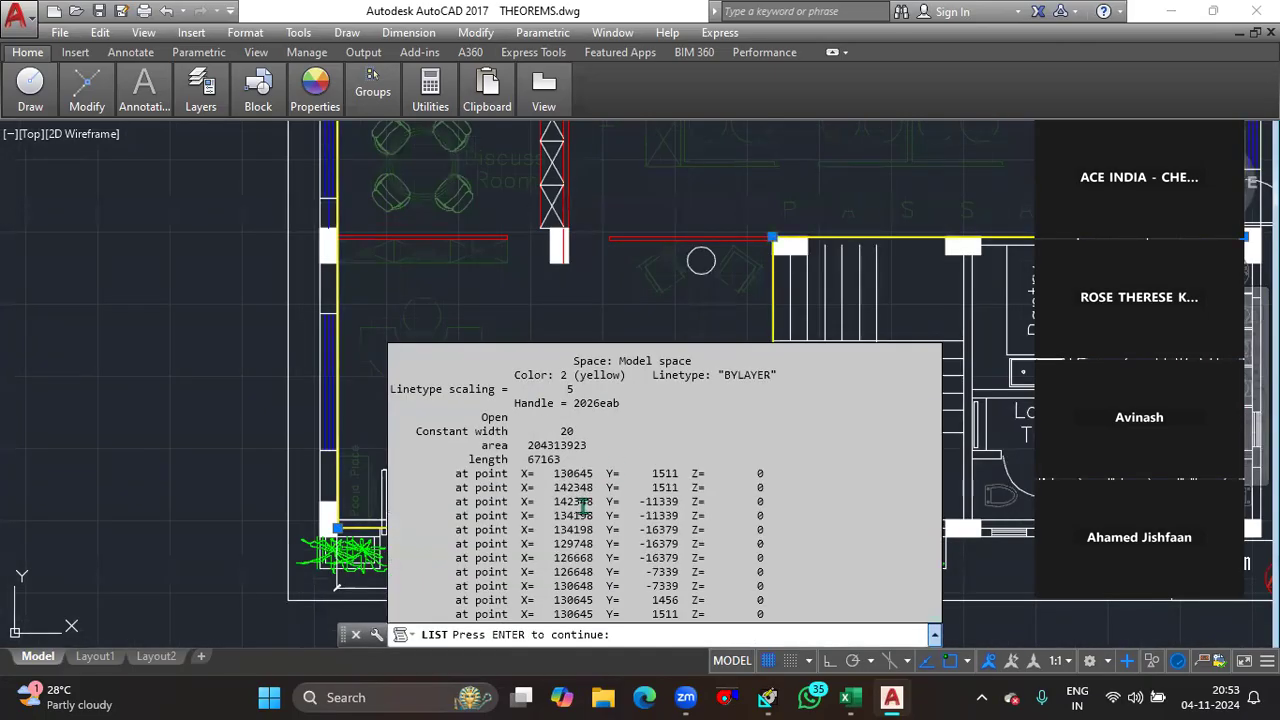
double_click(530, 431)
key("ctrl+c")
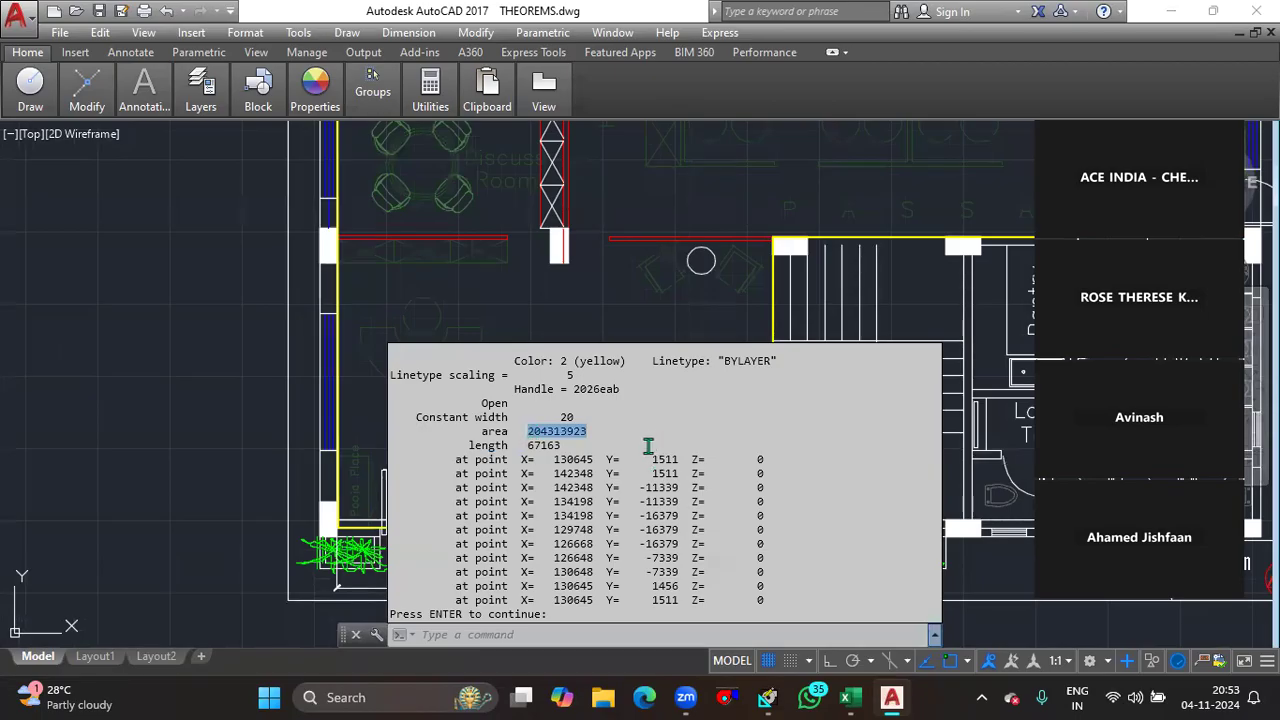
- Close the listing and examine the floor plan around the conference room, reception, lift, pantry and toilets
left_click(168, 378)
scroll(265, 357, "down", 3)
scroll(501, 391, "up", 2)
scroll(420, 398, "down", 4)
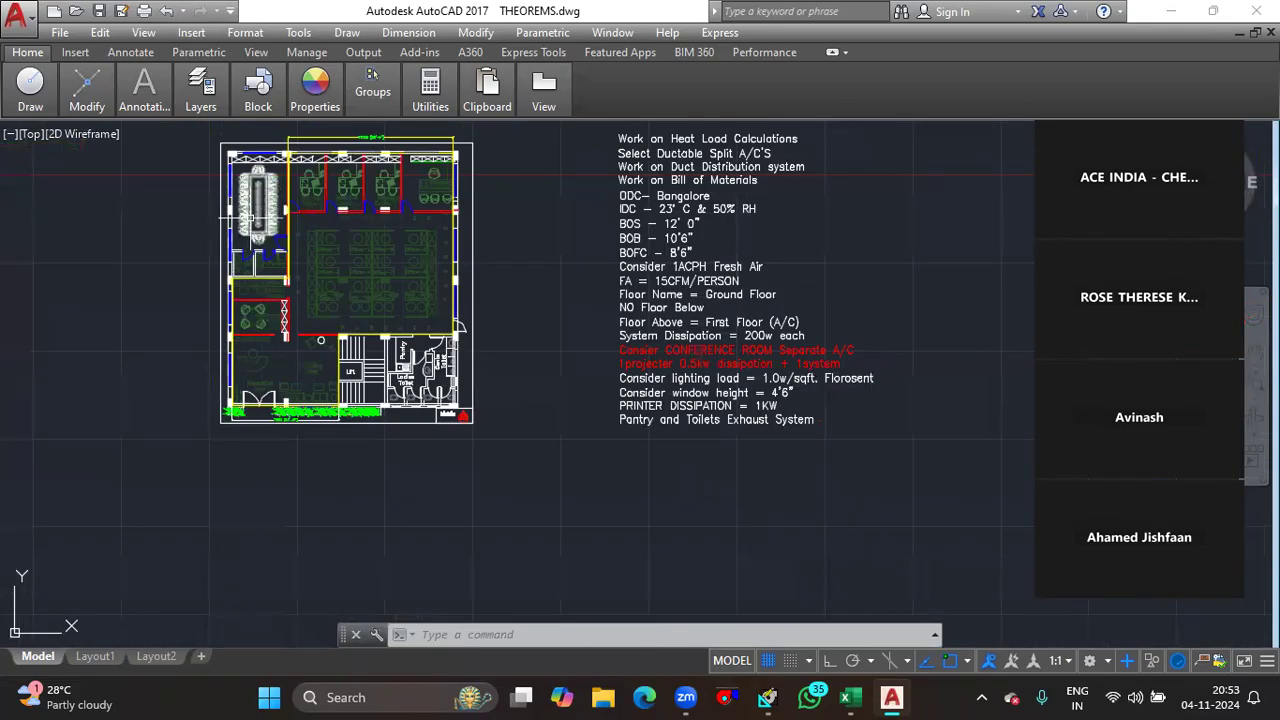
scroll(280, 260, "up", 4)
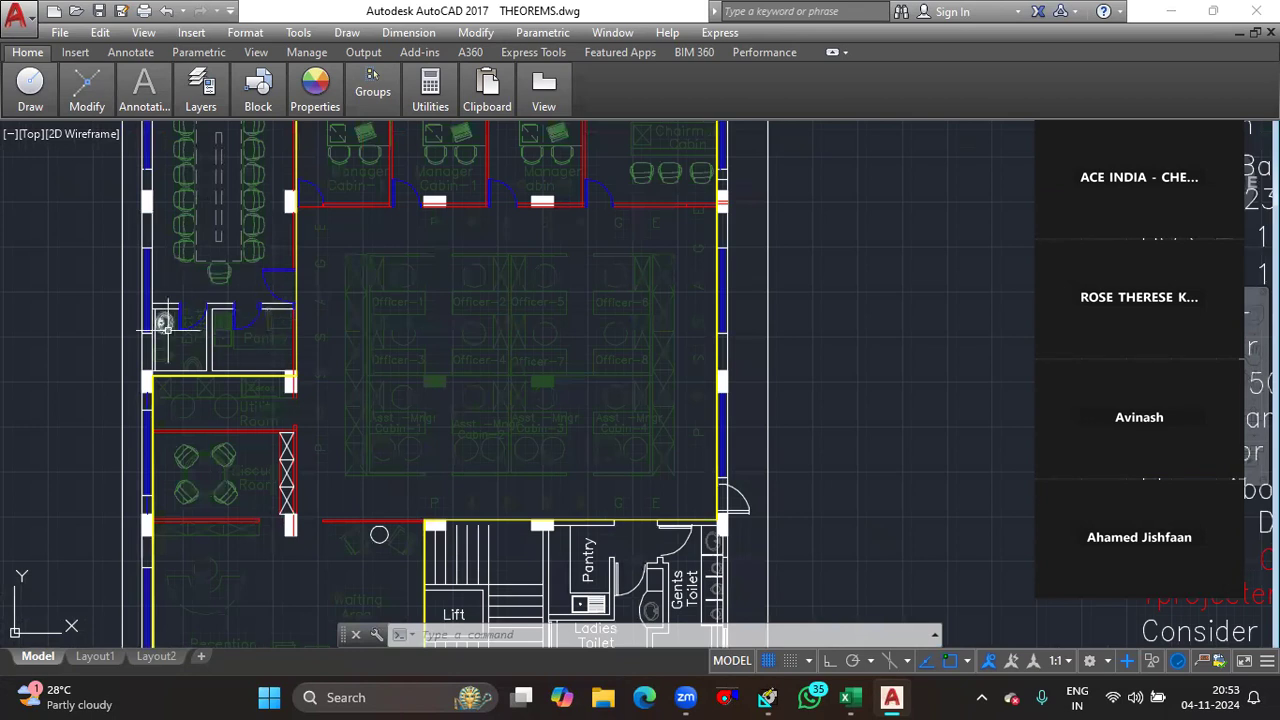
left_click_drag(491, 403, 494, 214)
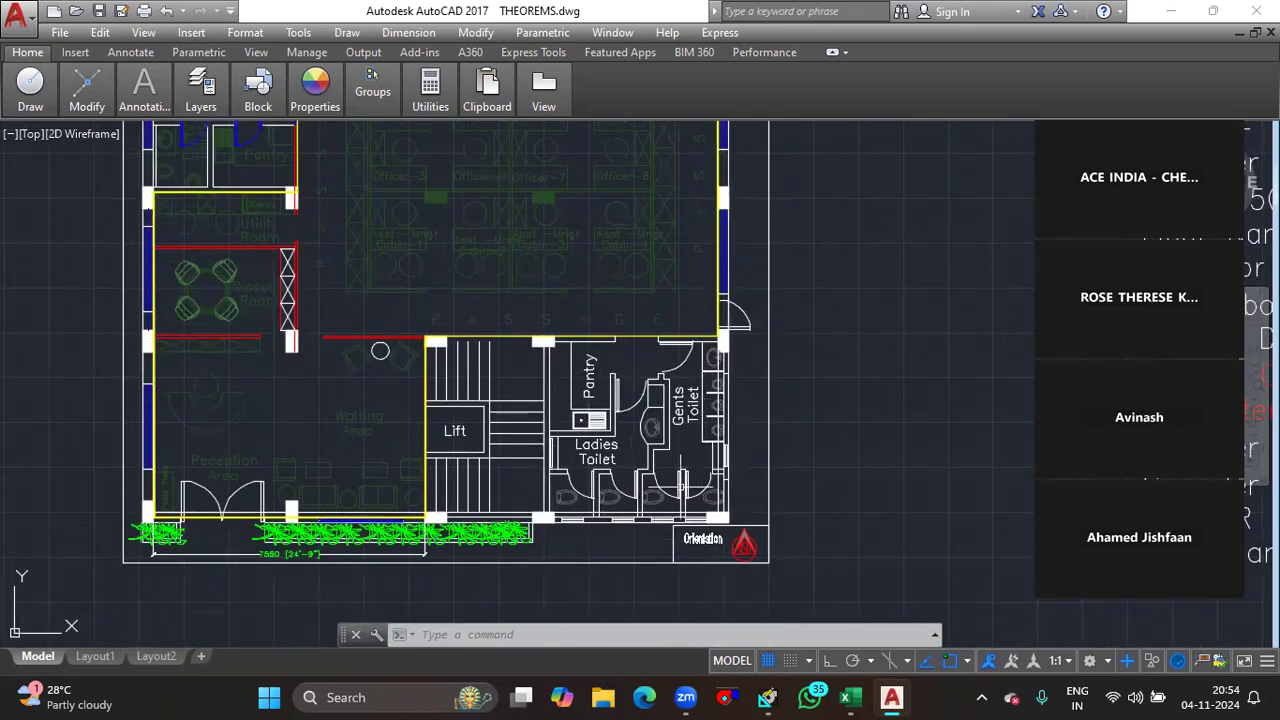
scroll(638, 415, "down", 4)
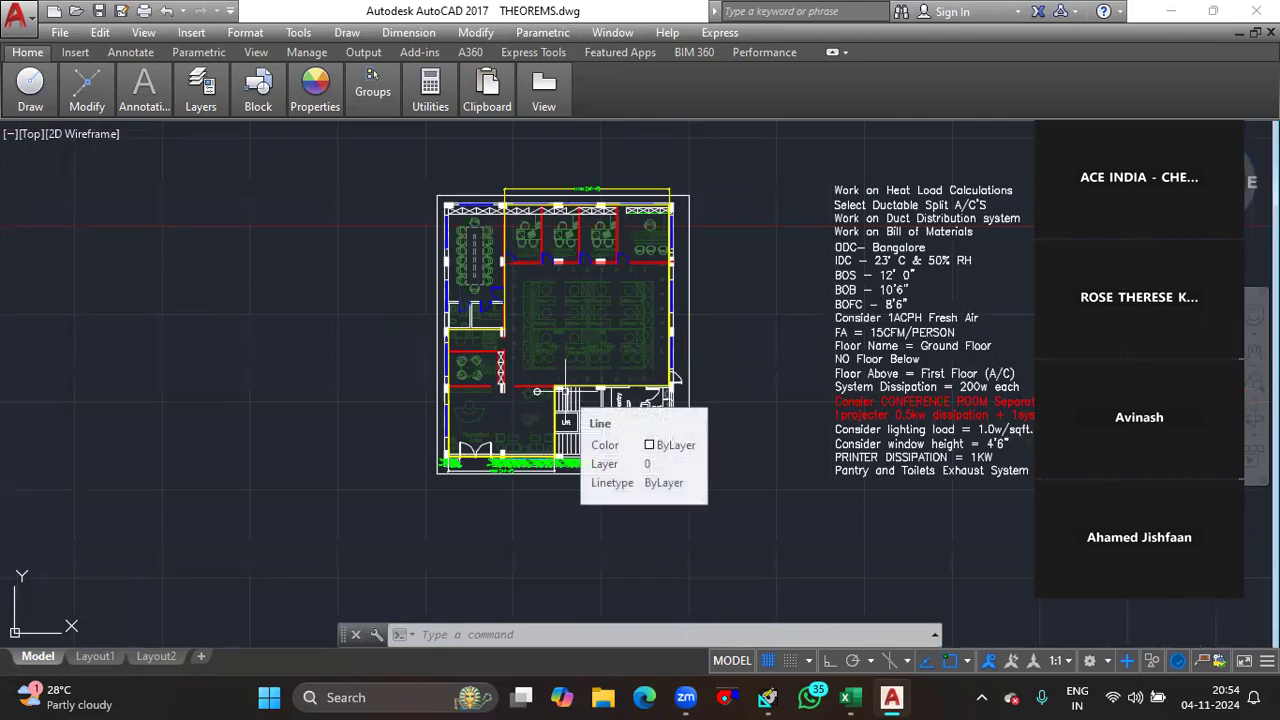
- Convert the copied boundary area to square feet with the CAL expression 204313923*1.0785*10^-5
type("CAL")
key("Return")
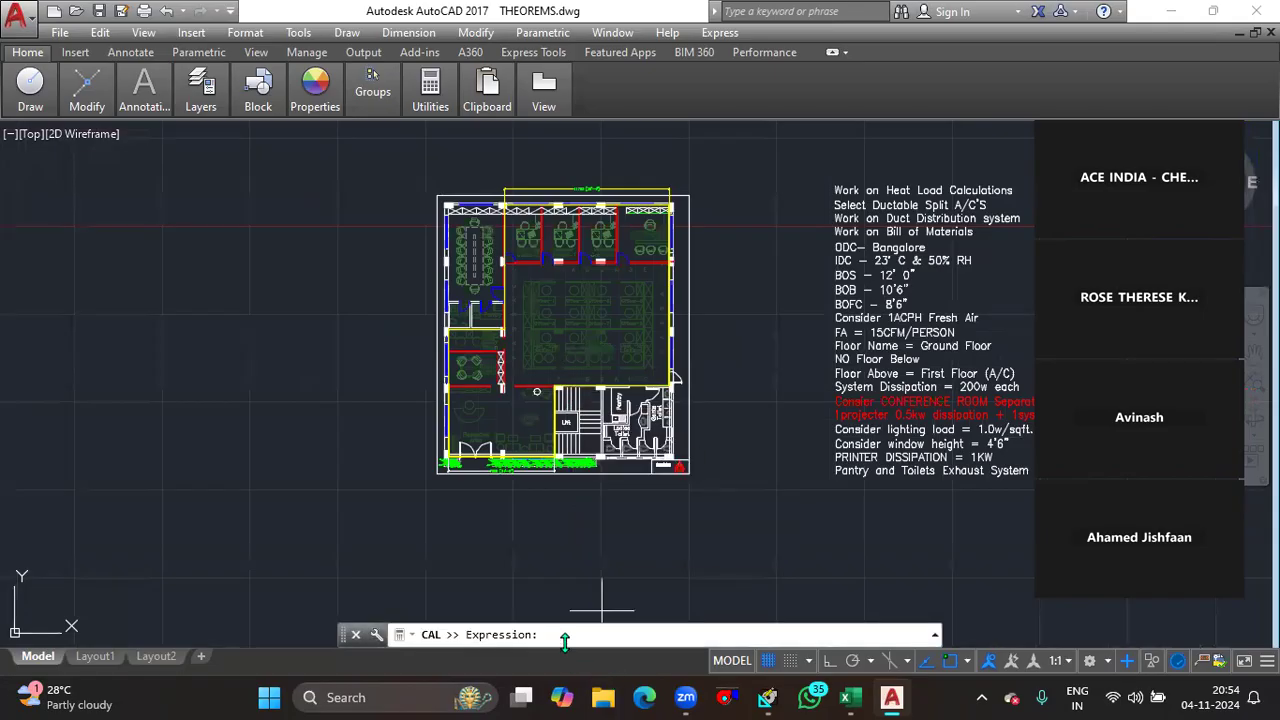
key("ctrl+v")
type("*")
type("1.0785*10")
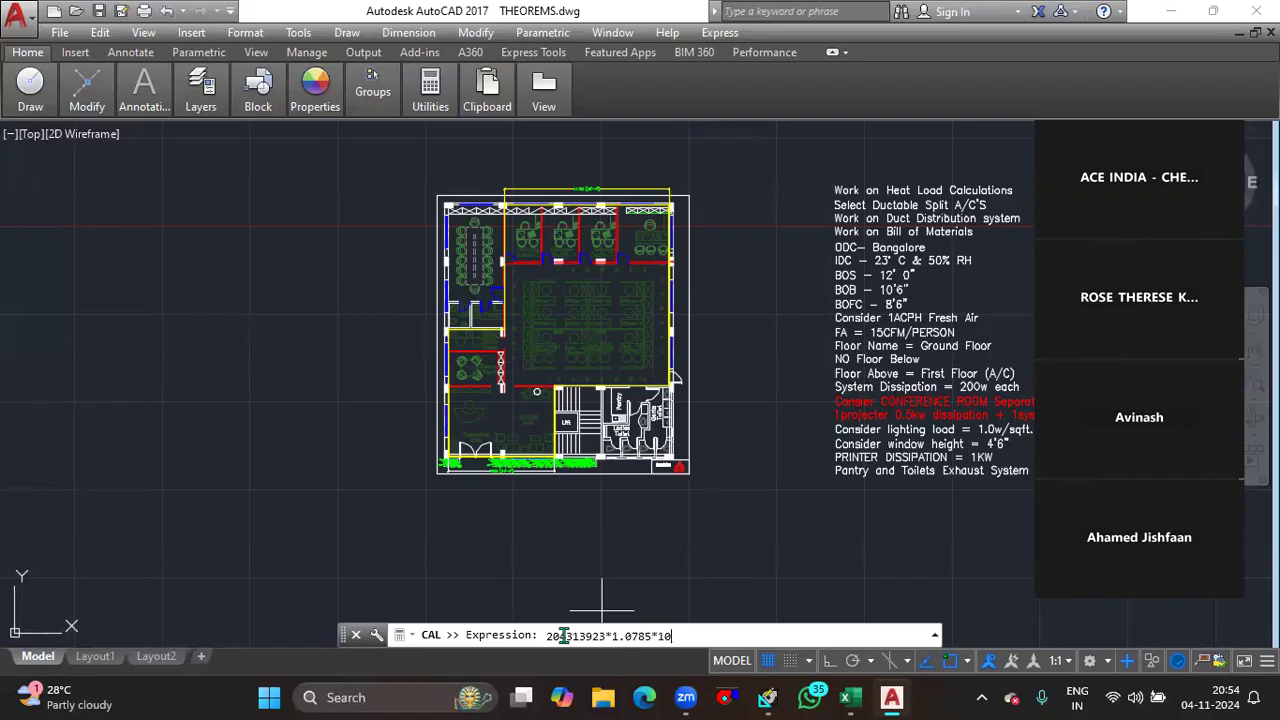
type("^-5")
key("Return")
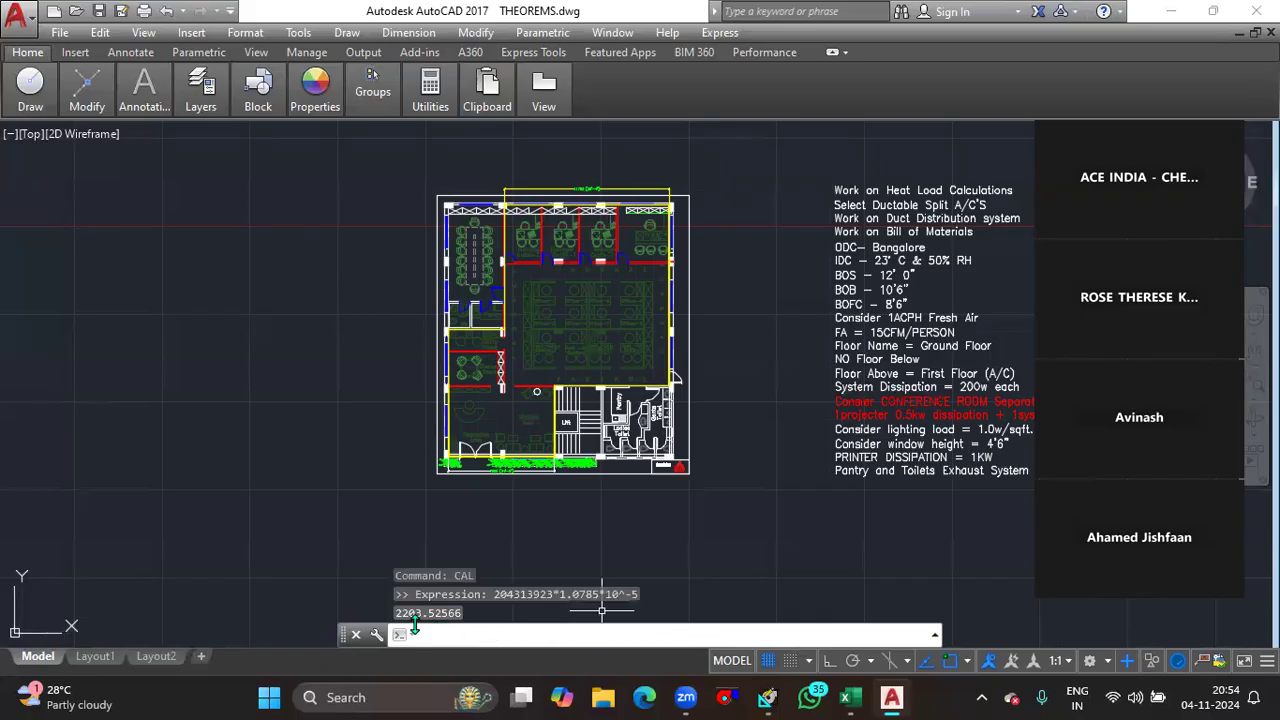
- Switch to the STD HEAT LOAD workbook in Excel and examine the area input in C7 and the wall area tables
left_click(848, 697)
scroll(460, 512, "up", 2)
left_click_drag(957, 641, 645, 645)
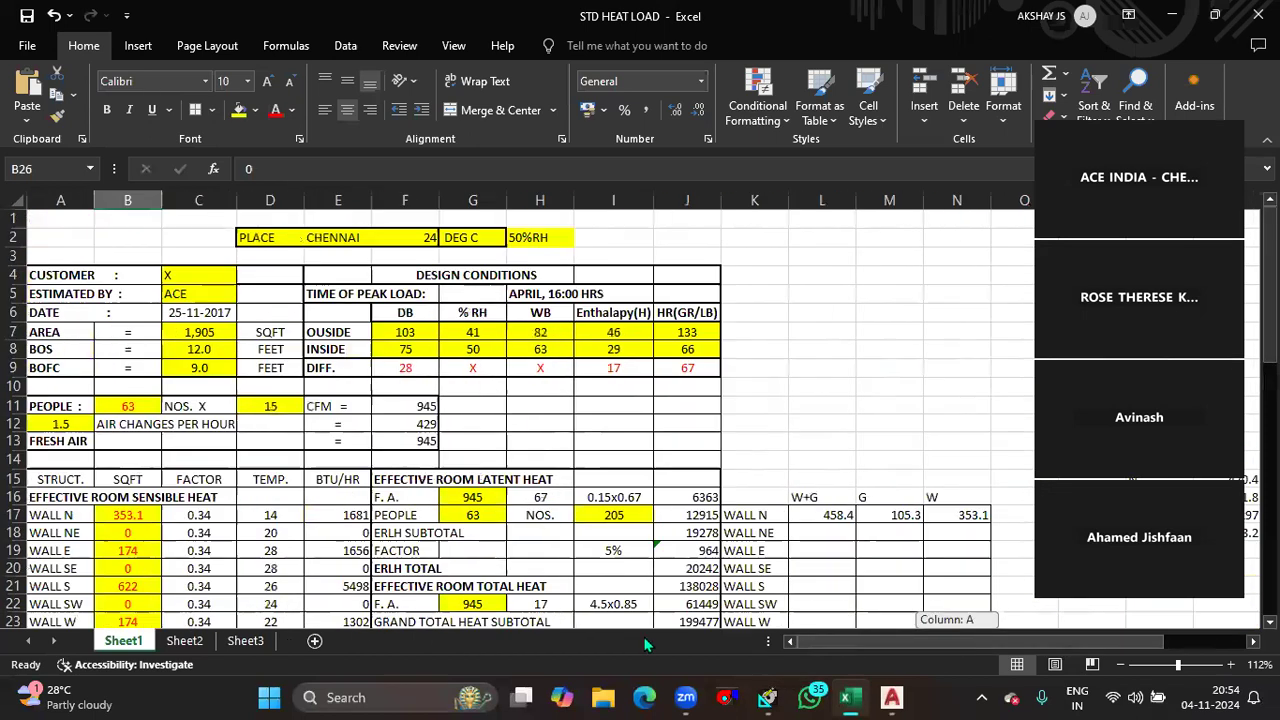
left_click(213, 335)
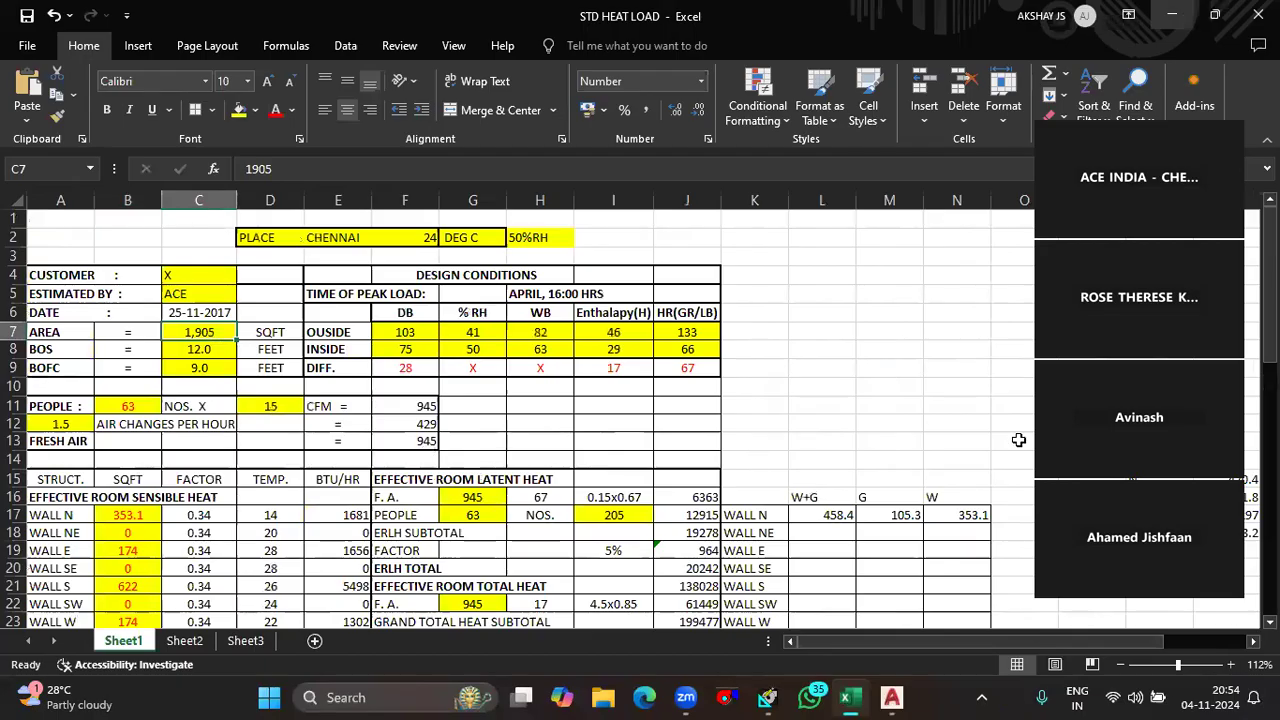
scroll(640, 412, "right", 4)
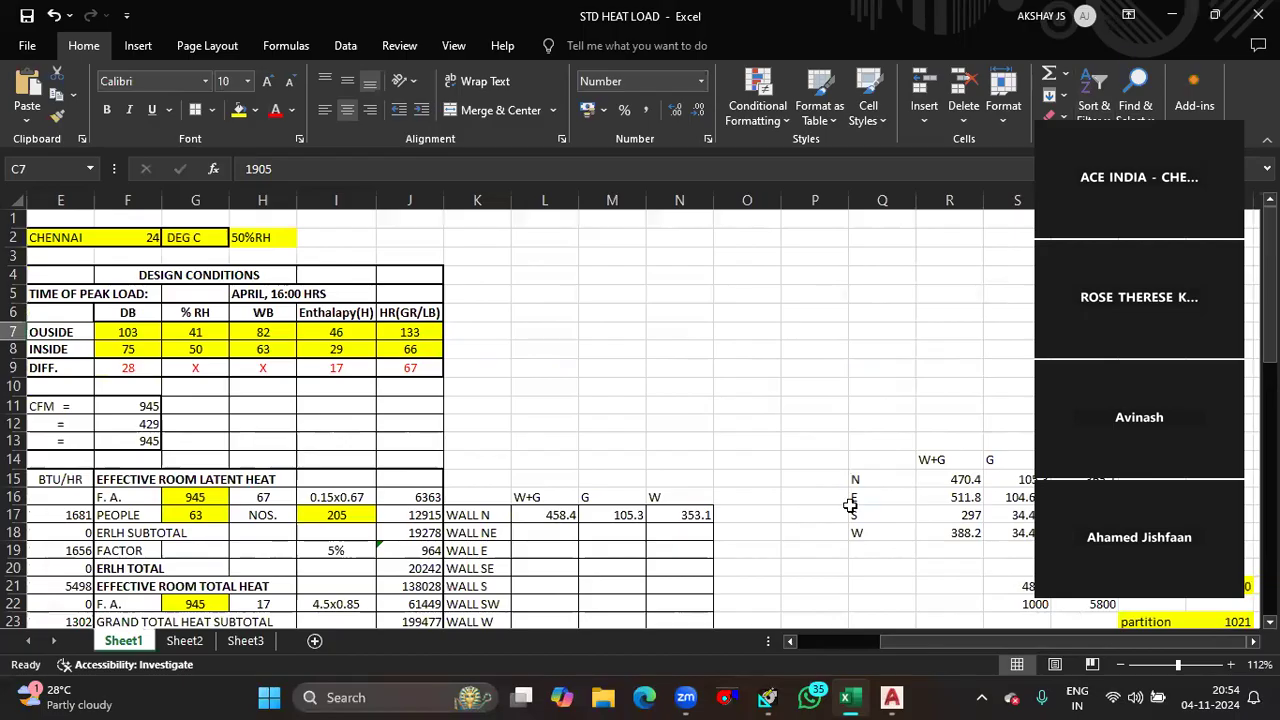
left_click(1123, 52)
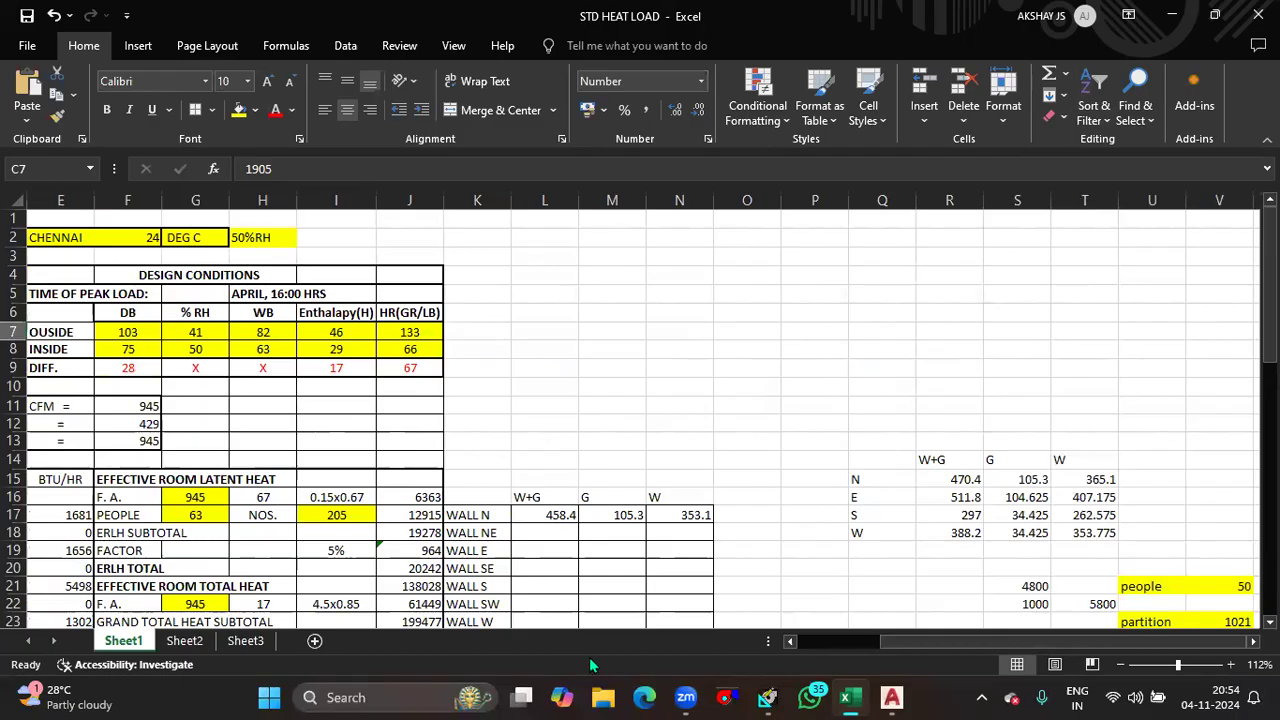
- Recheck the calculated area in AutoCAD's command history and switch back to HAP to open the space's name for editing
key("alt+Tab")
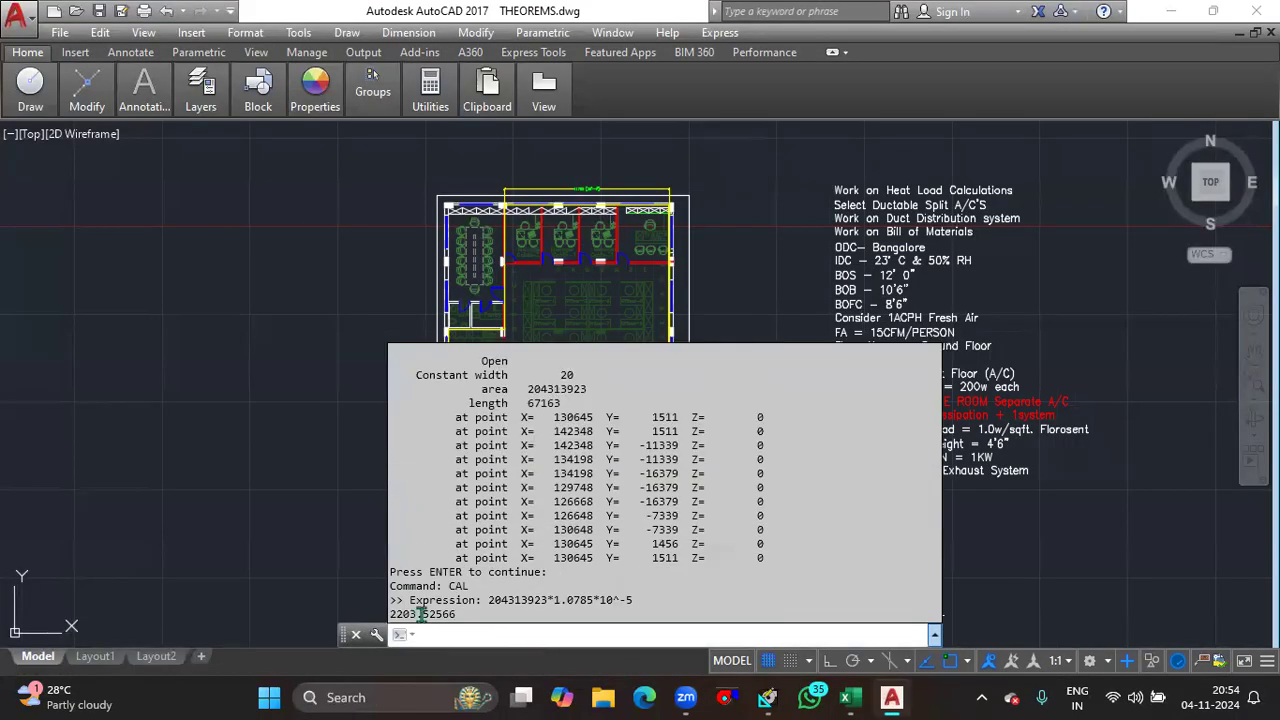
key("Escape")
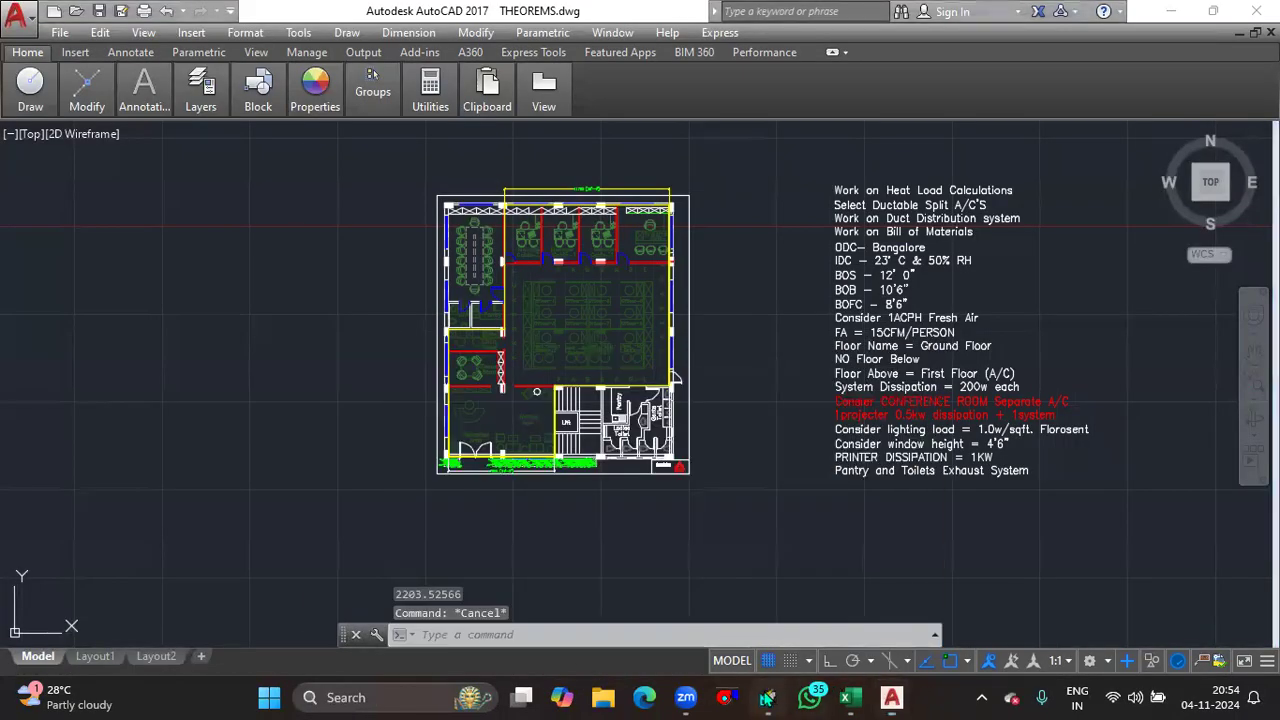
left_click(767, 697)
left_click(695, 227)
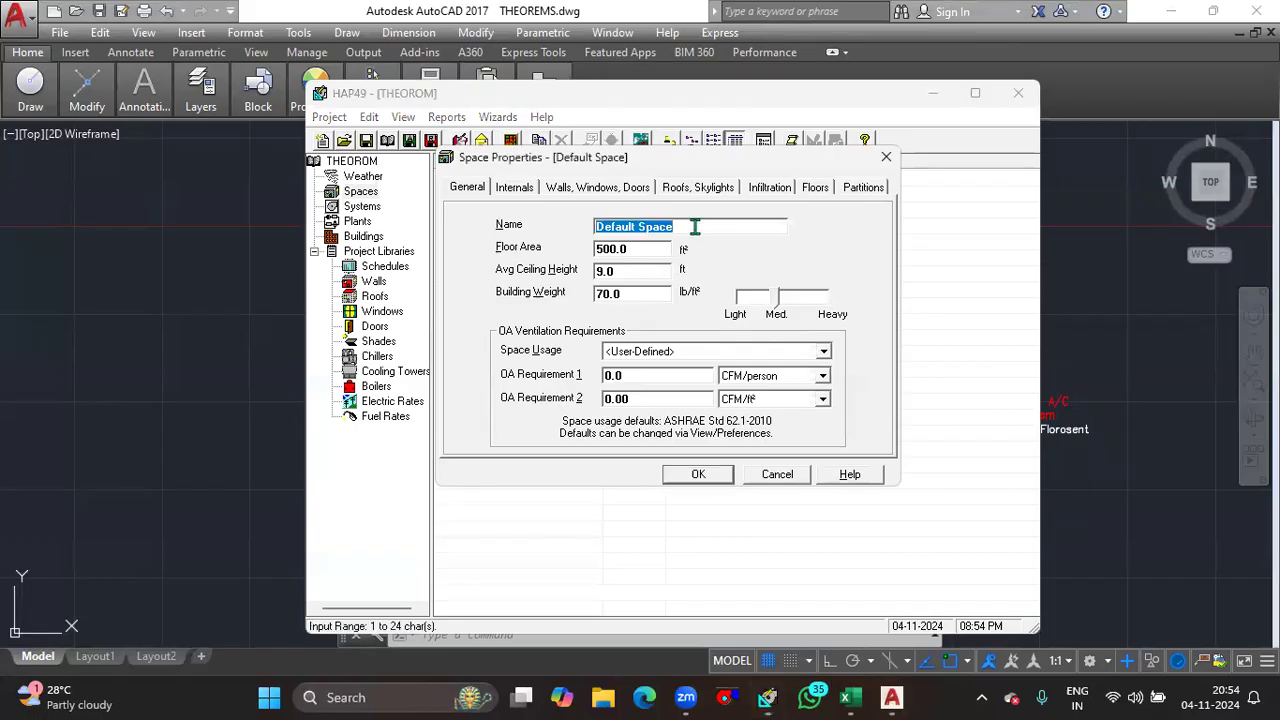
type("THEOROM")
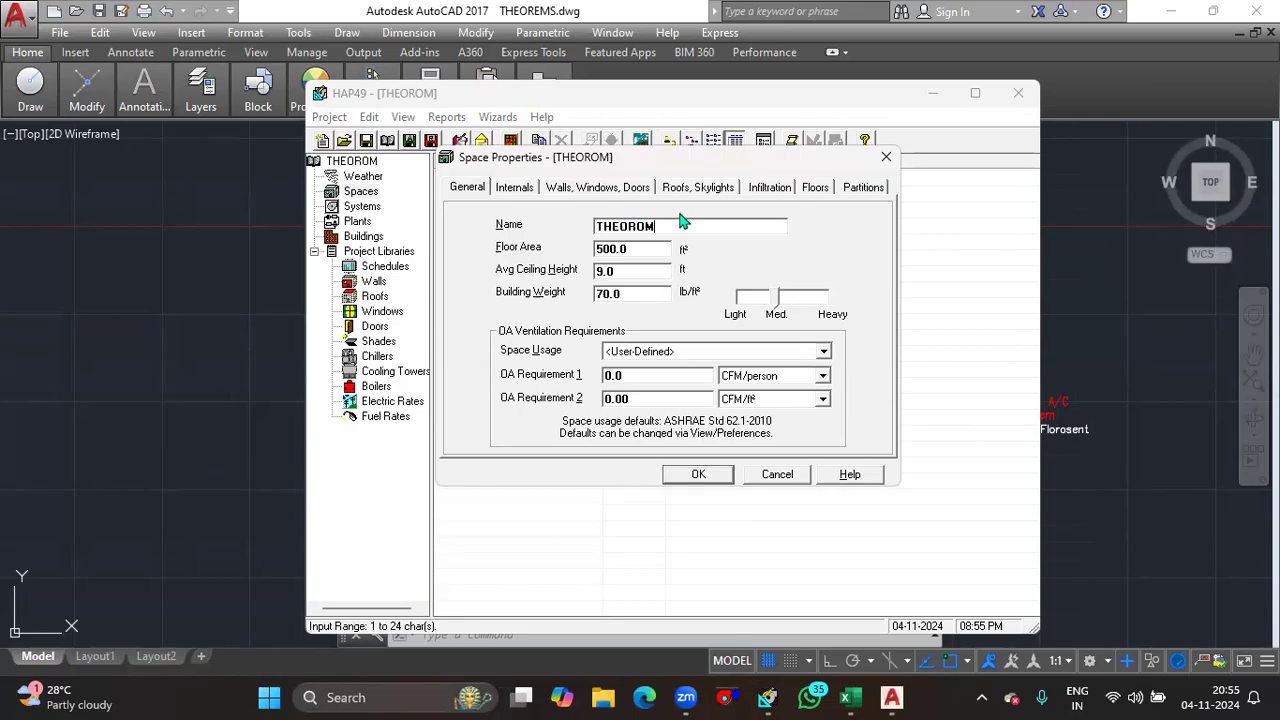
key("BackSpace")
key("BackSpace")
key("BackSpace")
key("BackSpace")
key("BackSpace")
key("BackSpace")
key("BackSpace")
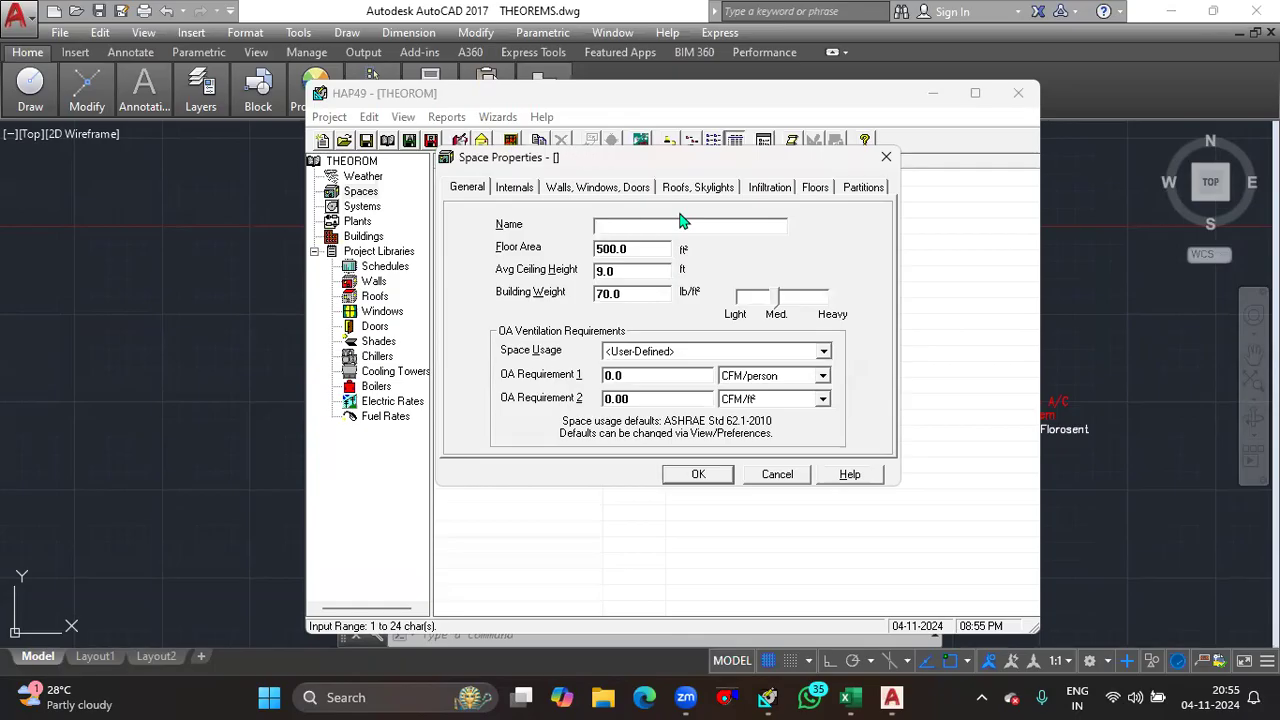
type("MC CABIN1")
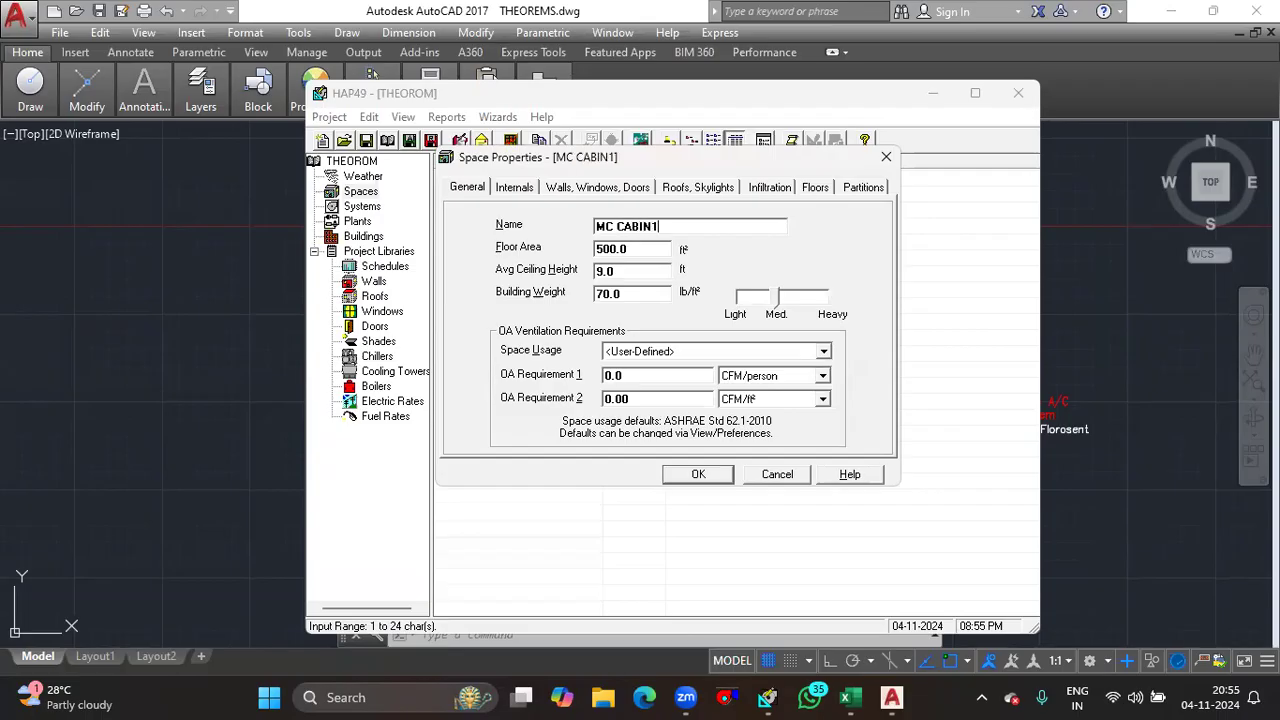
left_click(648, 250)
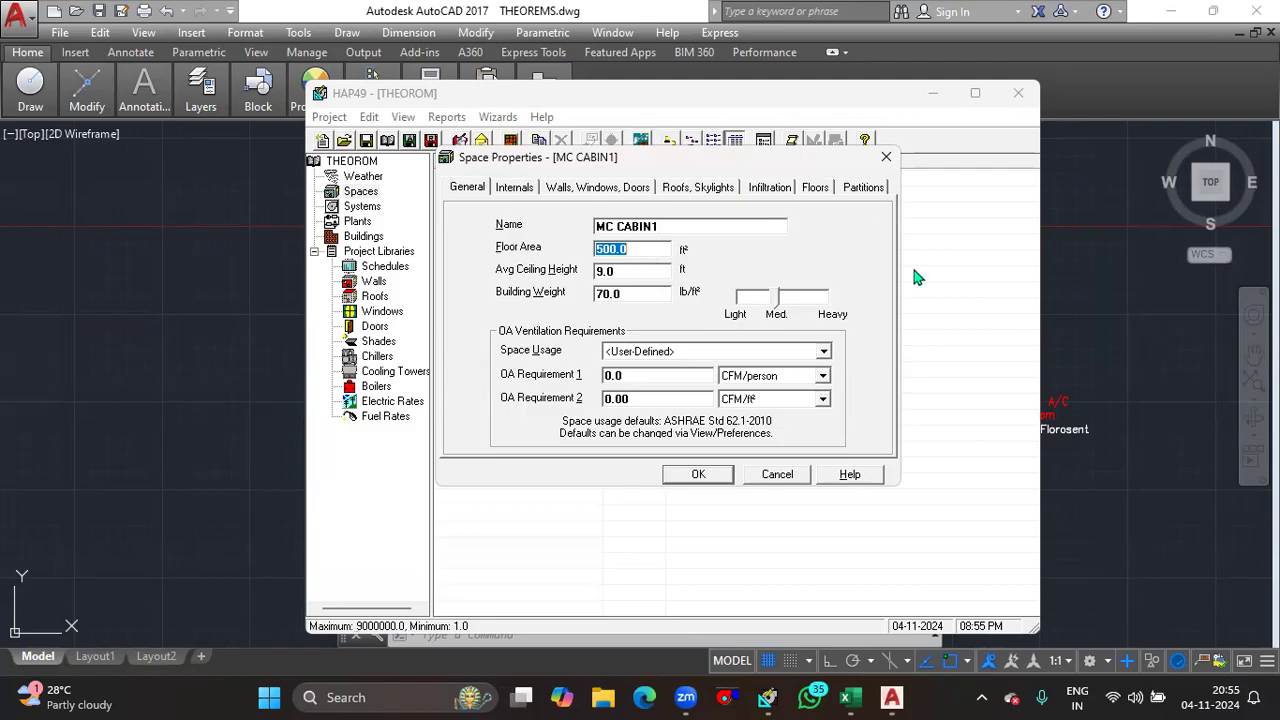
left_click(712, 226)
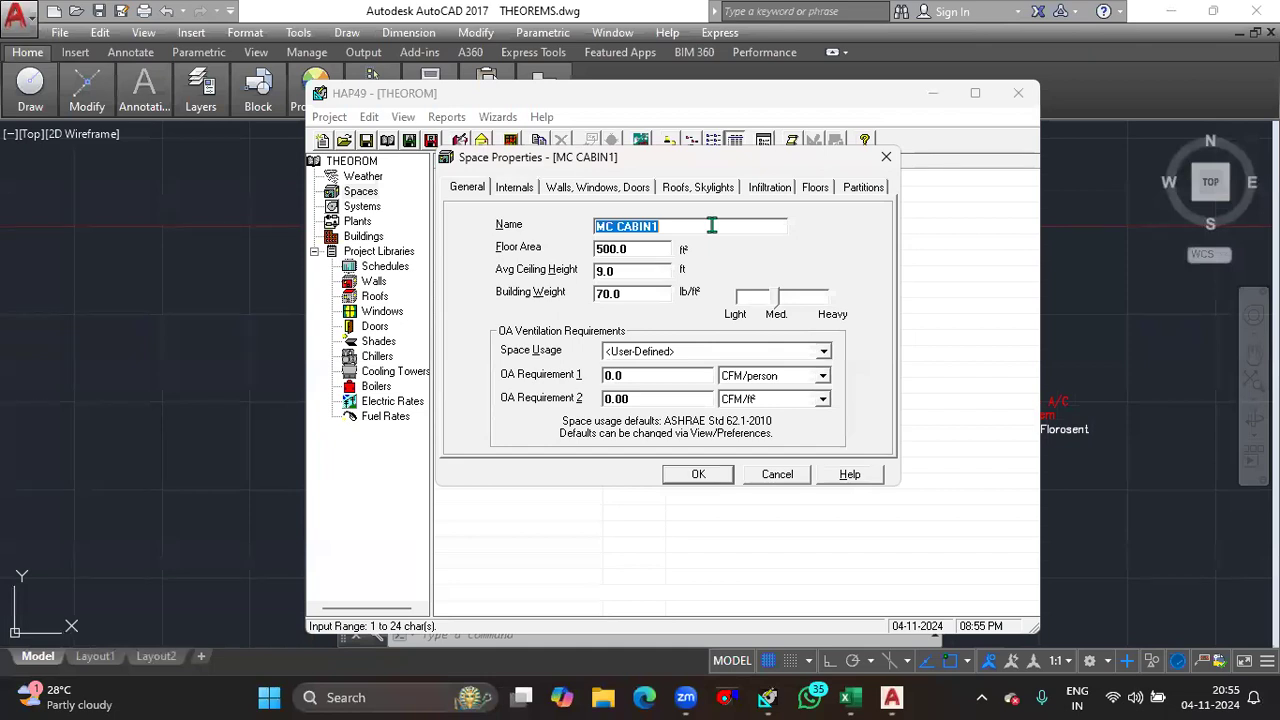
key("BackSpace")
- Name the space THEOROM and set its floor area to 2204 ft²
type("THEO")
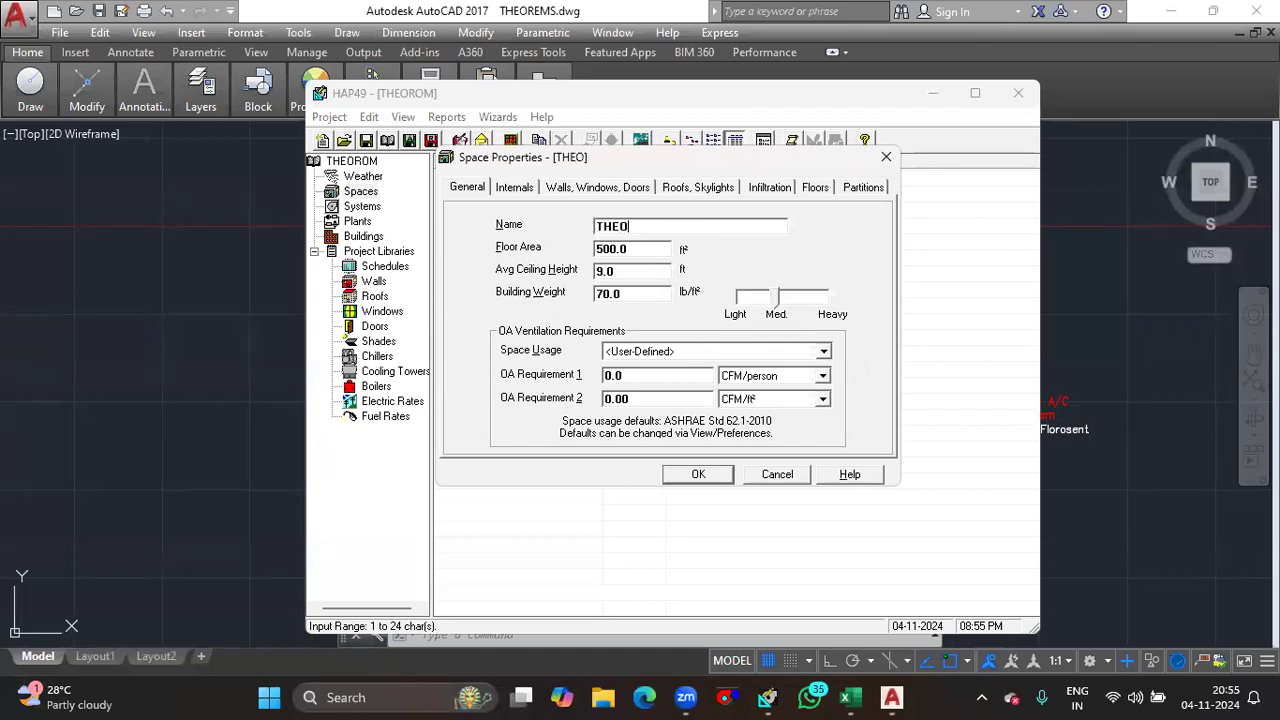
type("ROM")
left_click(651, 245)
type("2204")
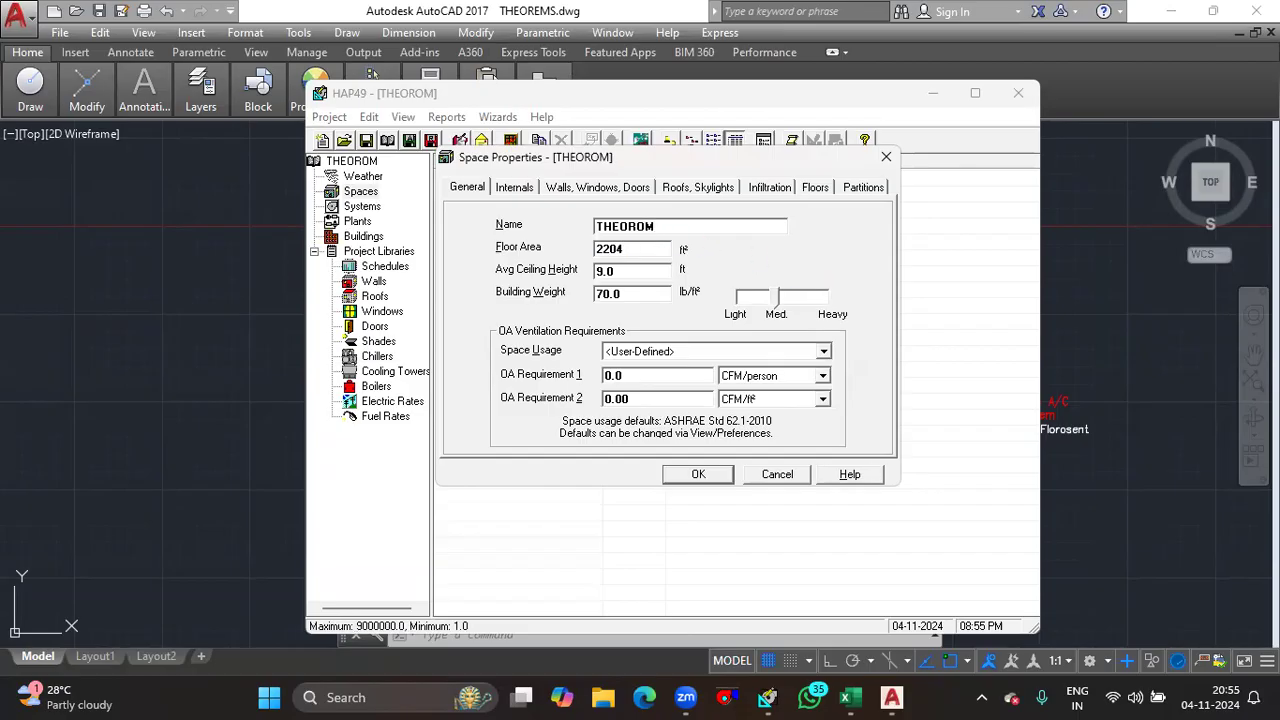
- Check the BOS height in the AutoCAD design notes, switch back to HAP and set the average ceiling height to 12 ft
left_click(639, 268)
left_click(160, 255)
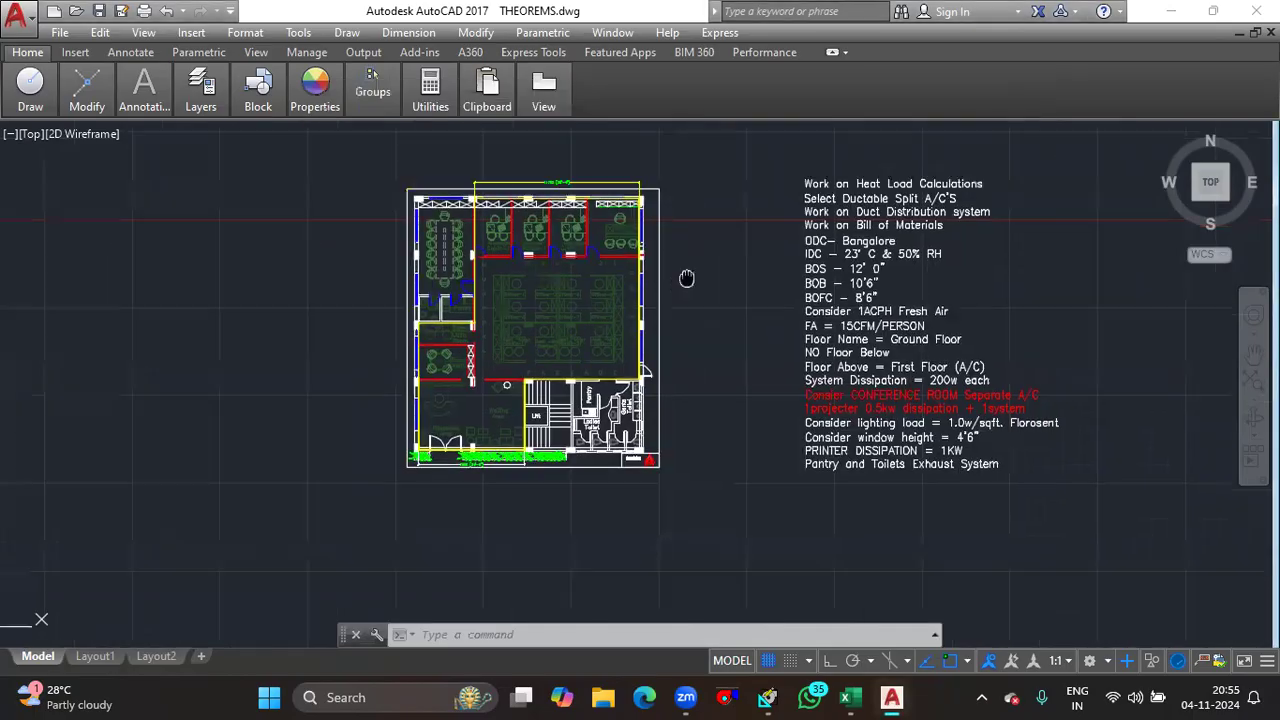
scroll(686, 280, "up", 6)
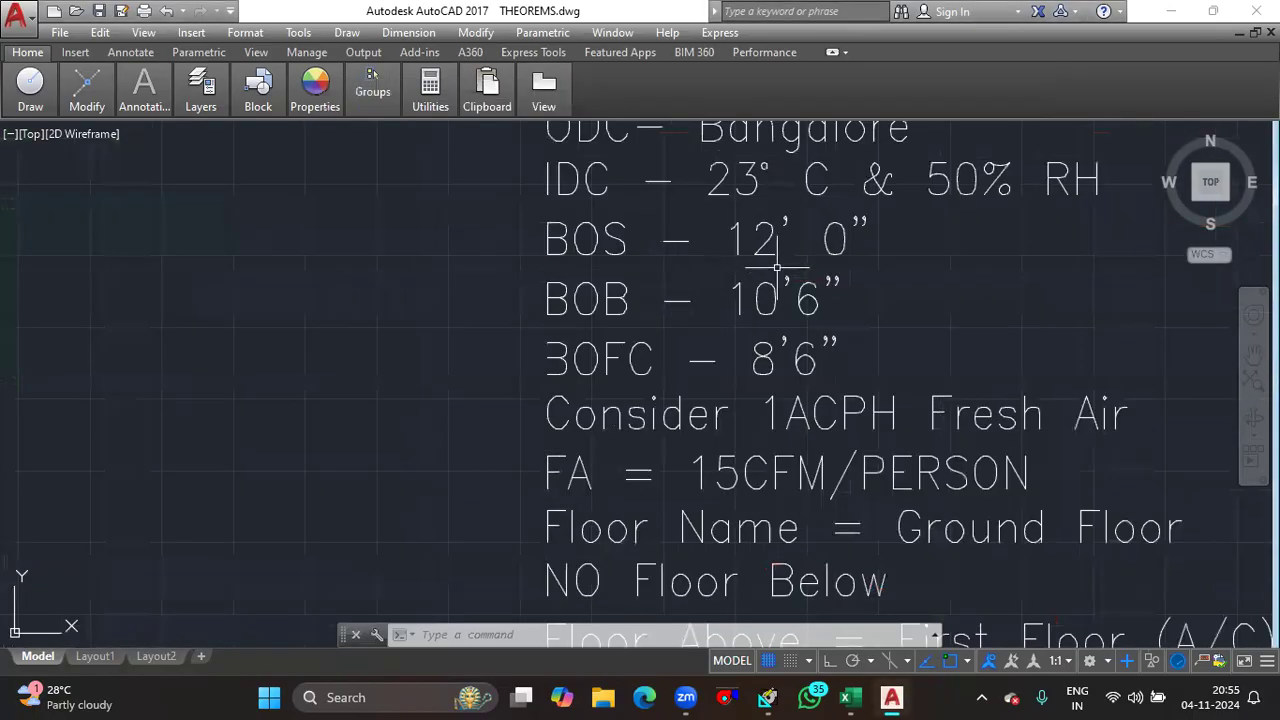
left_click(767, 697)
left_click(641, 272)
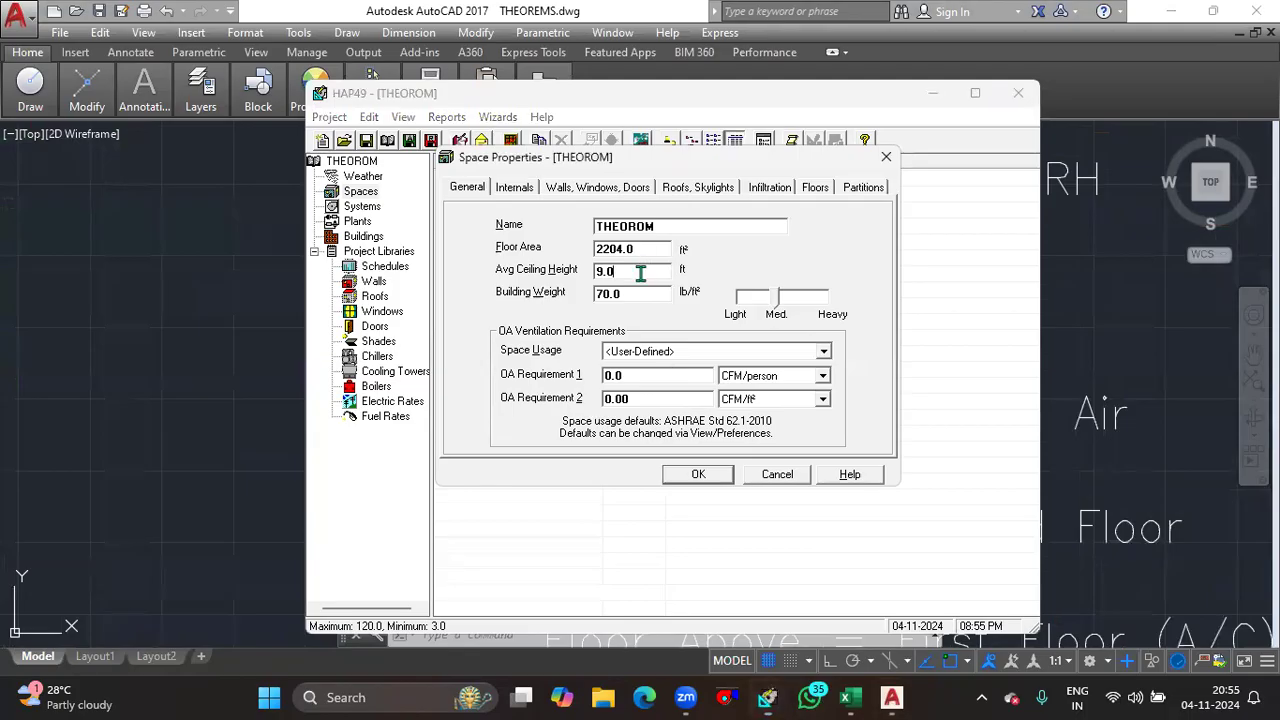
key("BackSpace")
key("BackSpace")
key("BackSpace")
type("12")
- Review the unit options for both OA requirements, then switch to AutoCAD and examine the office floor plan and design notes
left_click(823, 377)
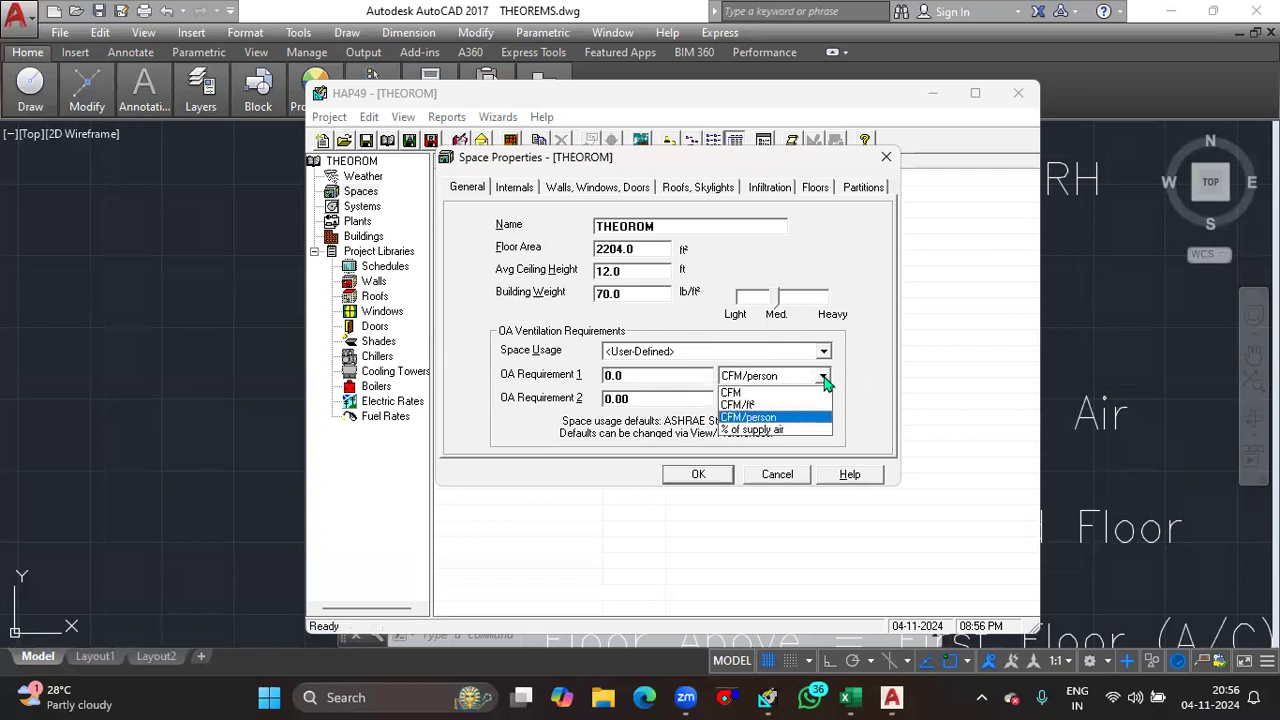
left_click(770, 418)
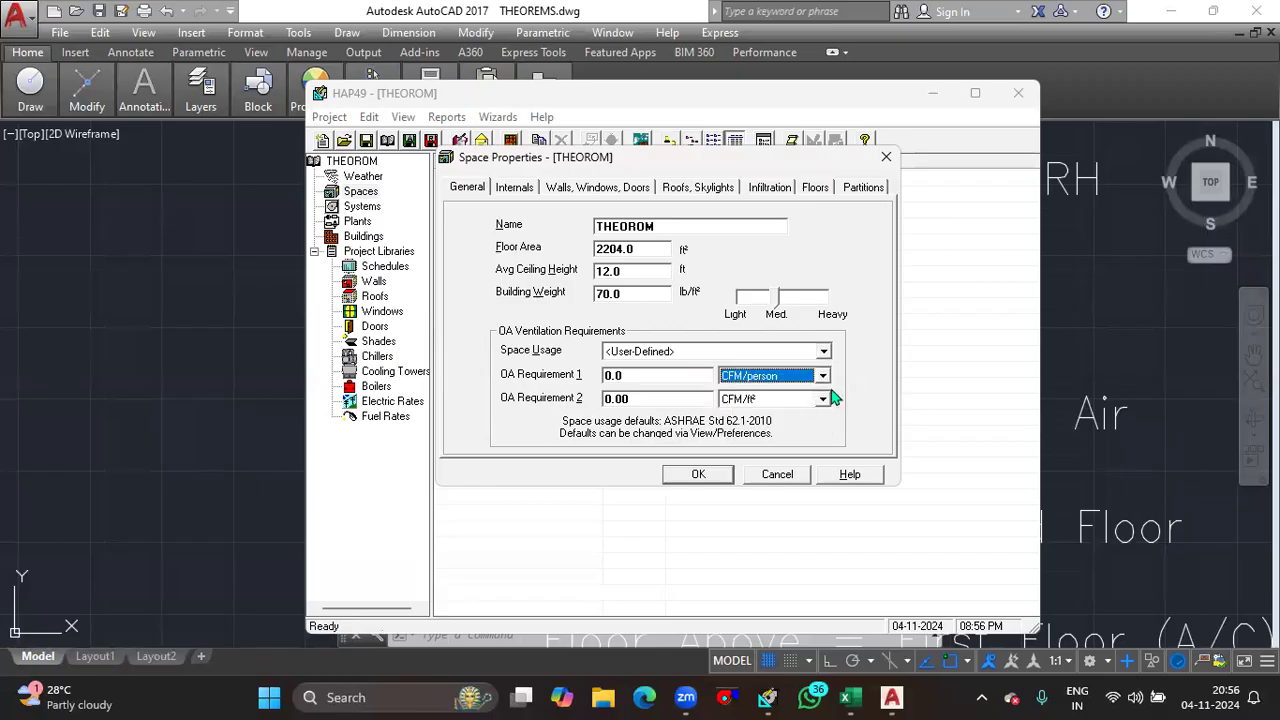
left_click(826, 399)
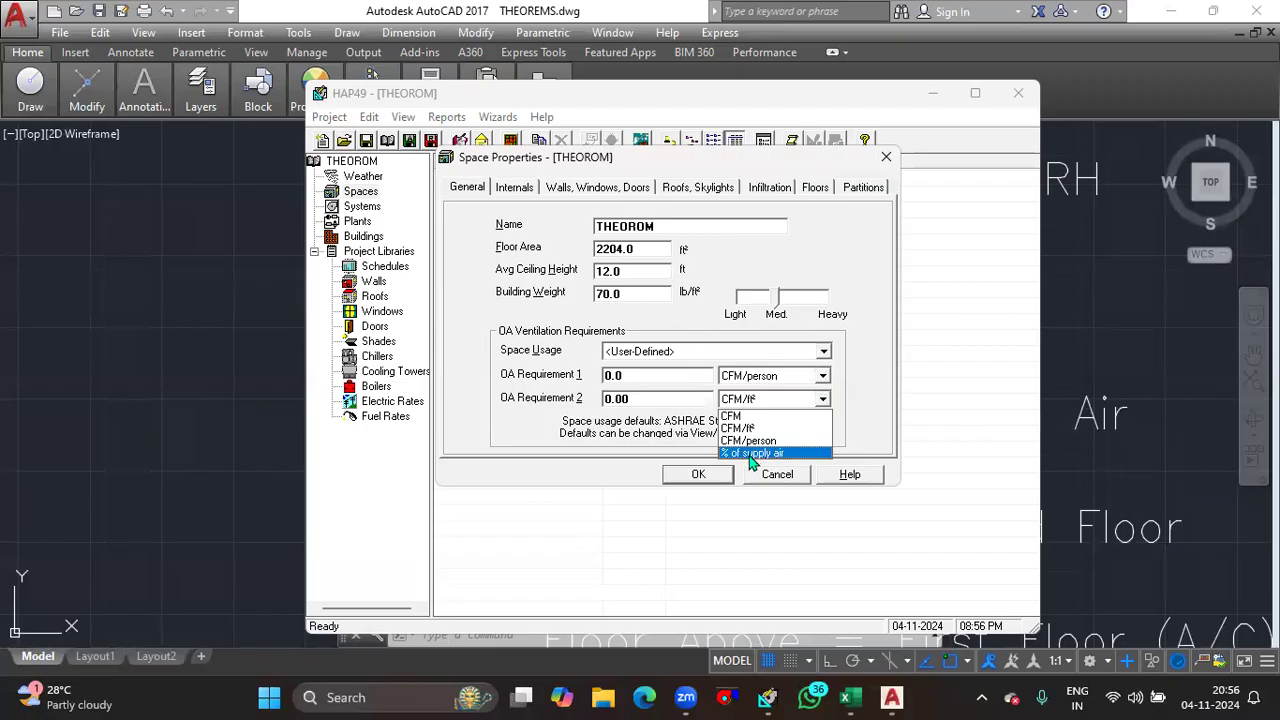
left_click(826, 401)
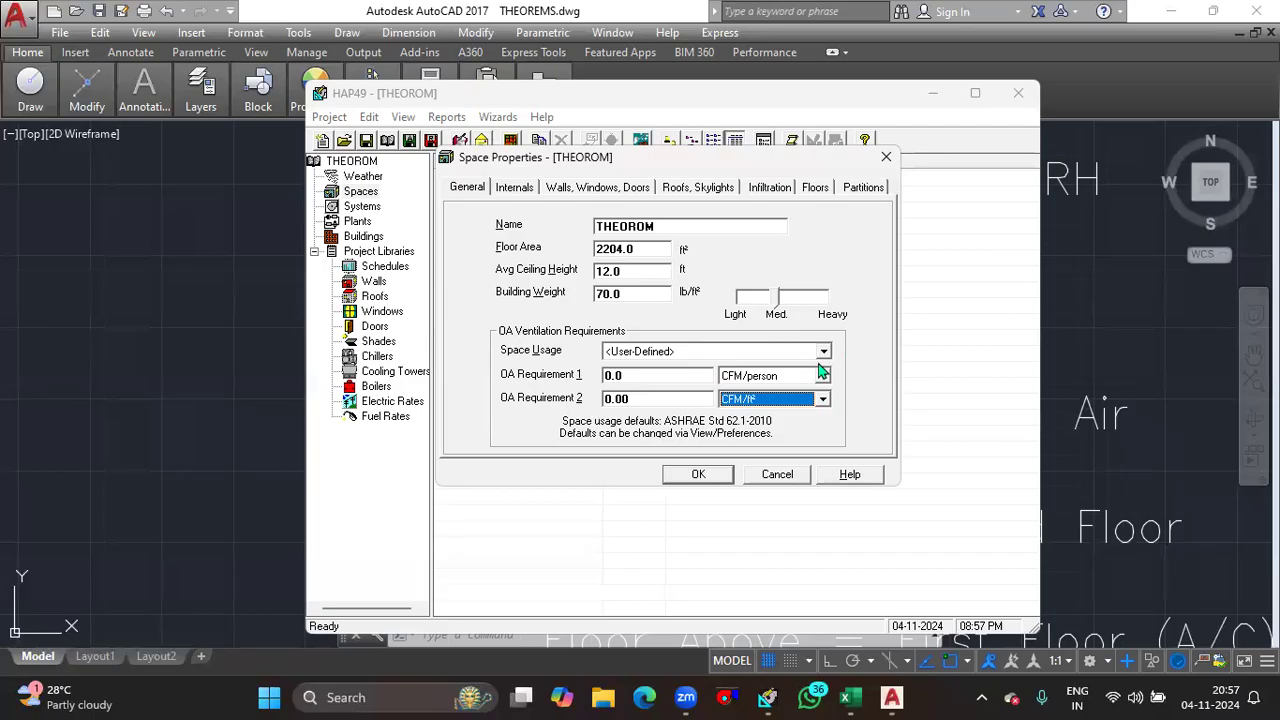
left_click(1222, 323)
scroll(805, 340, "down", 5)
scroll(430, 360, "up", 5)
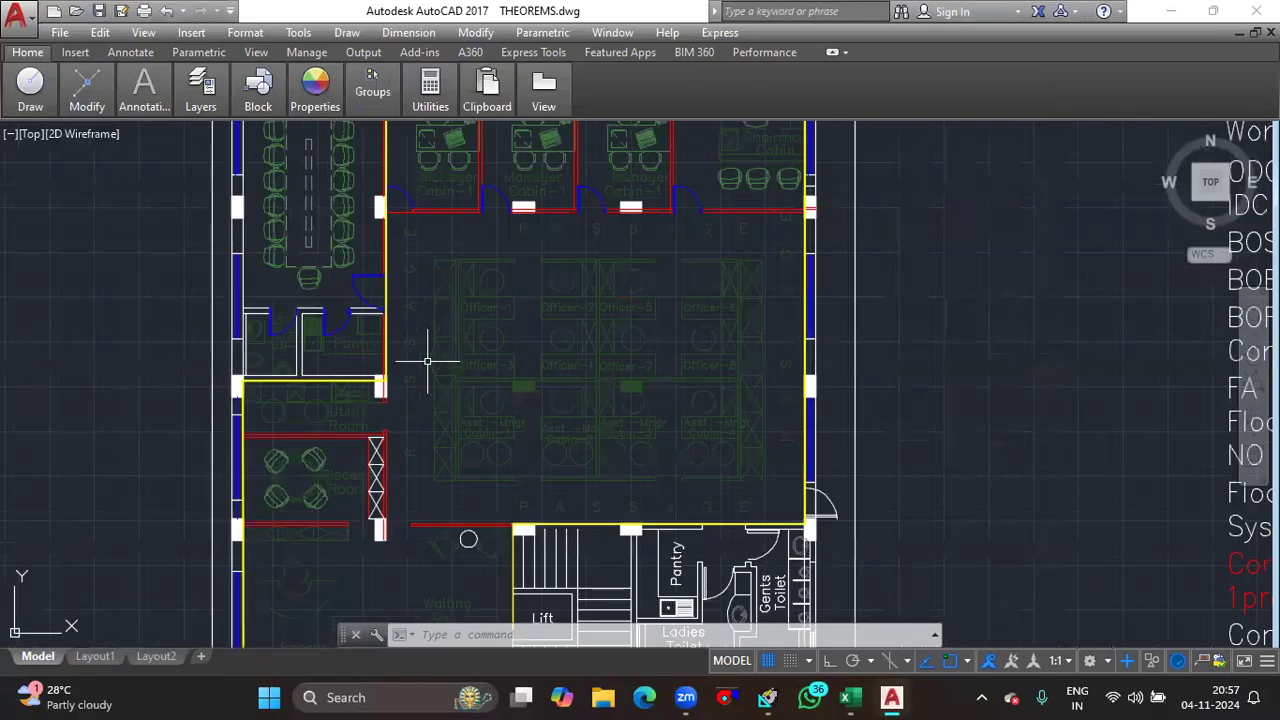
scroll(480, 390, "down", 5)
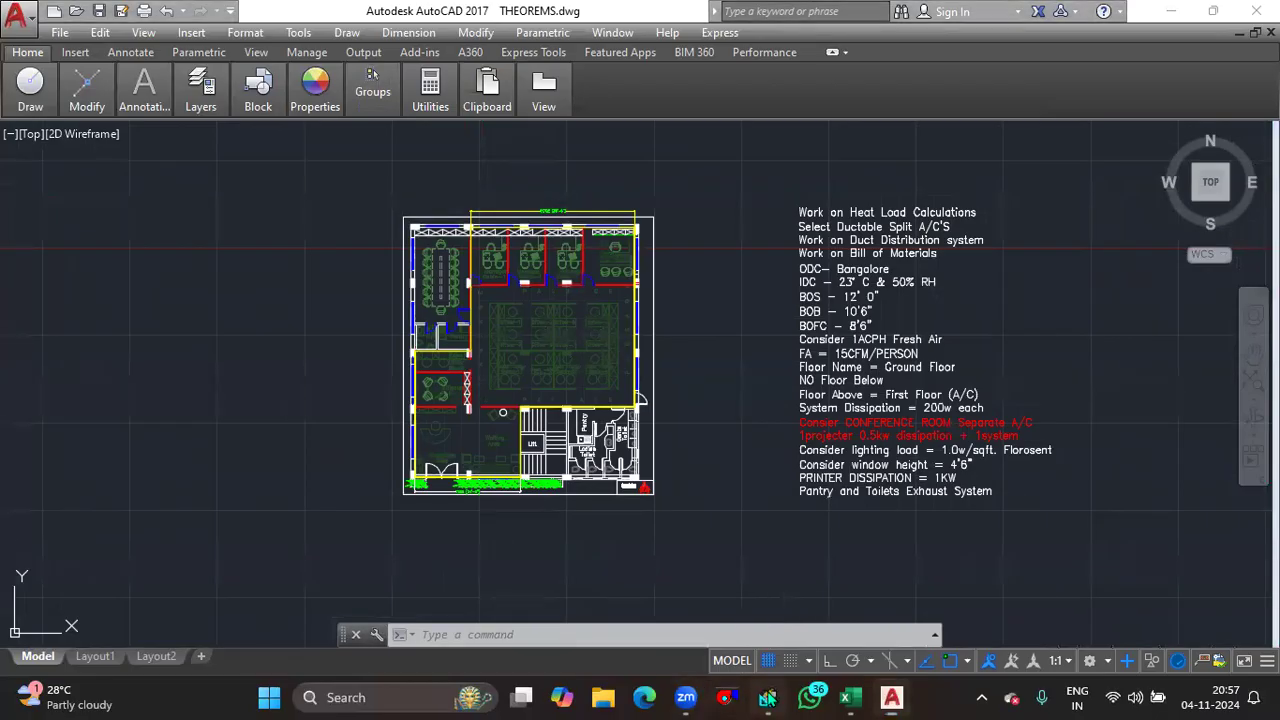
- Switch back to HAP and set the space usage to OFFICE: Telephone/data entry
left_click(767, 697)
left_click(825, 352)
key("o")
key("f")
key("f")
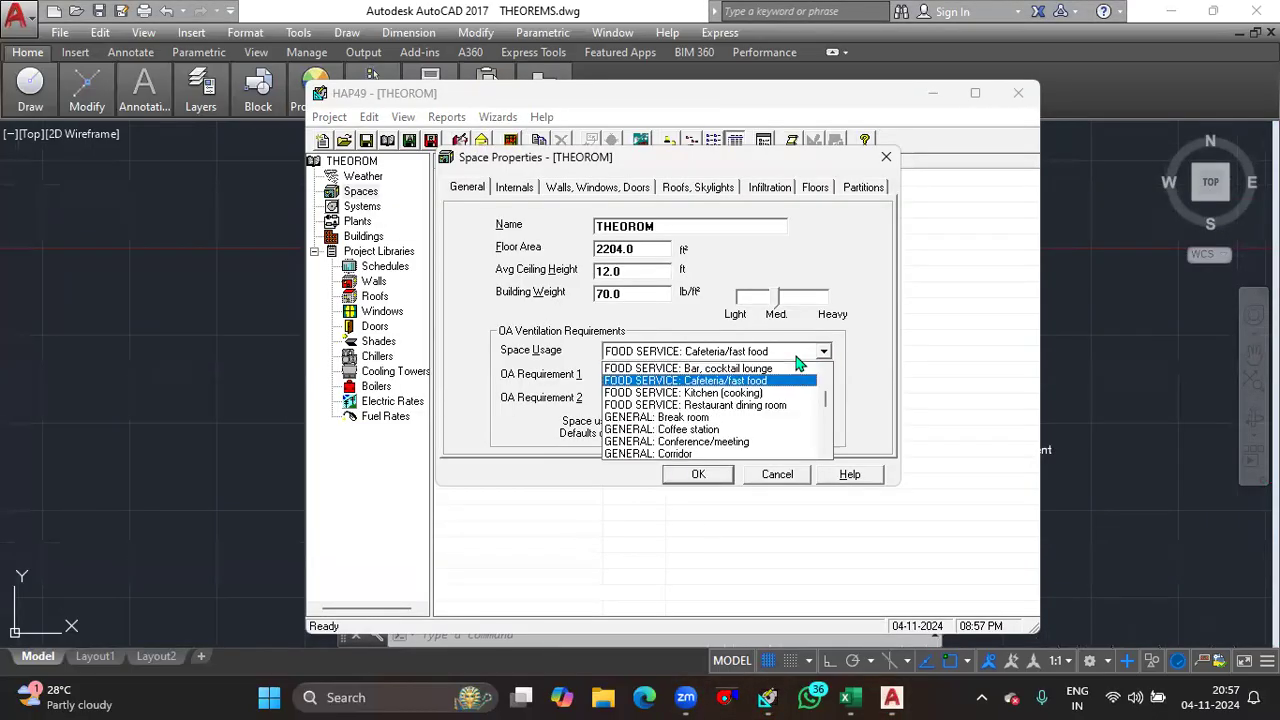
key("c")
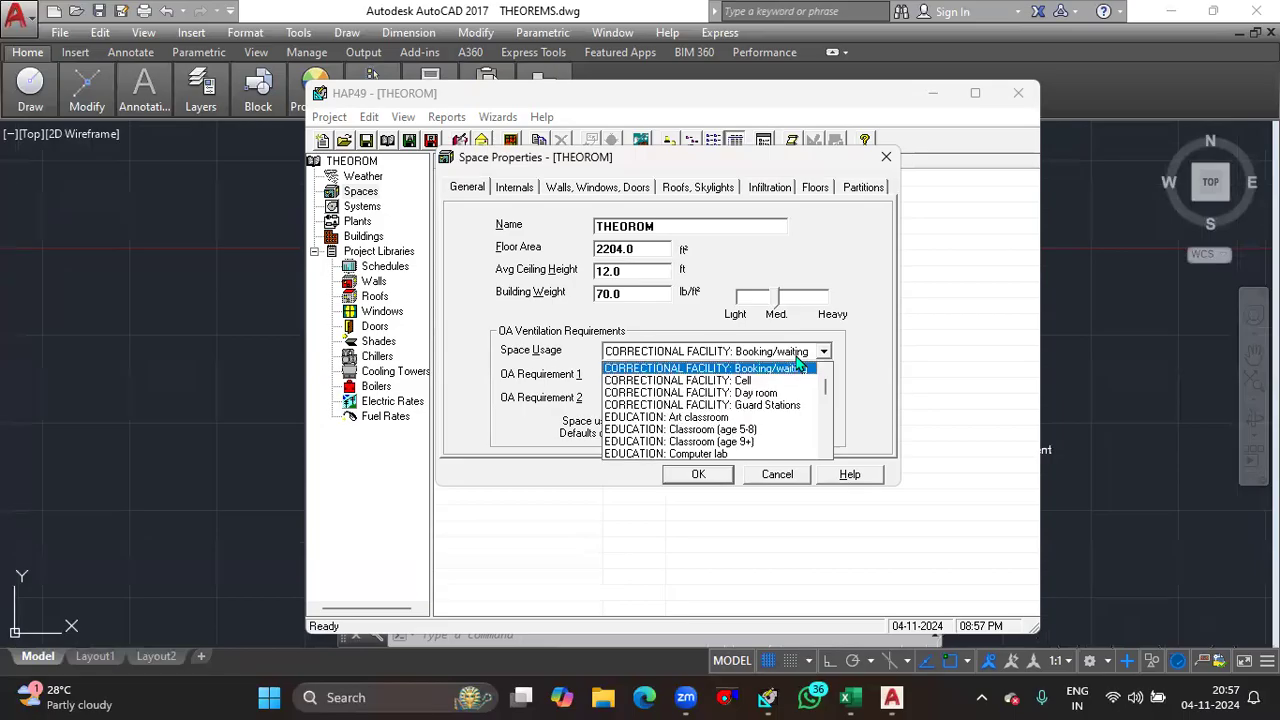
key("o")
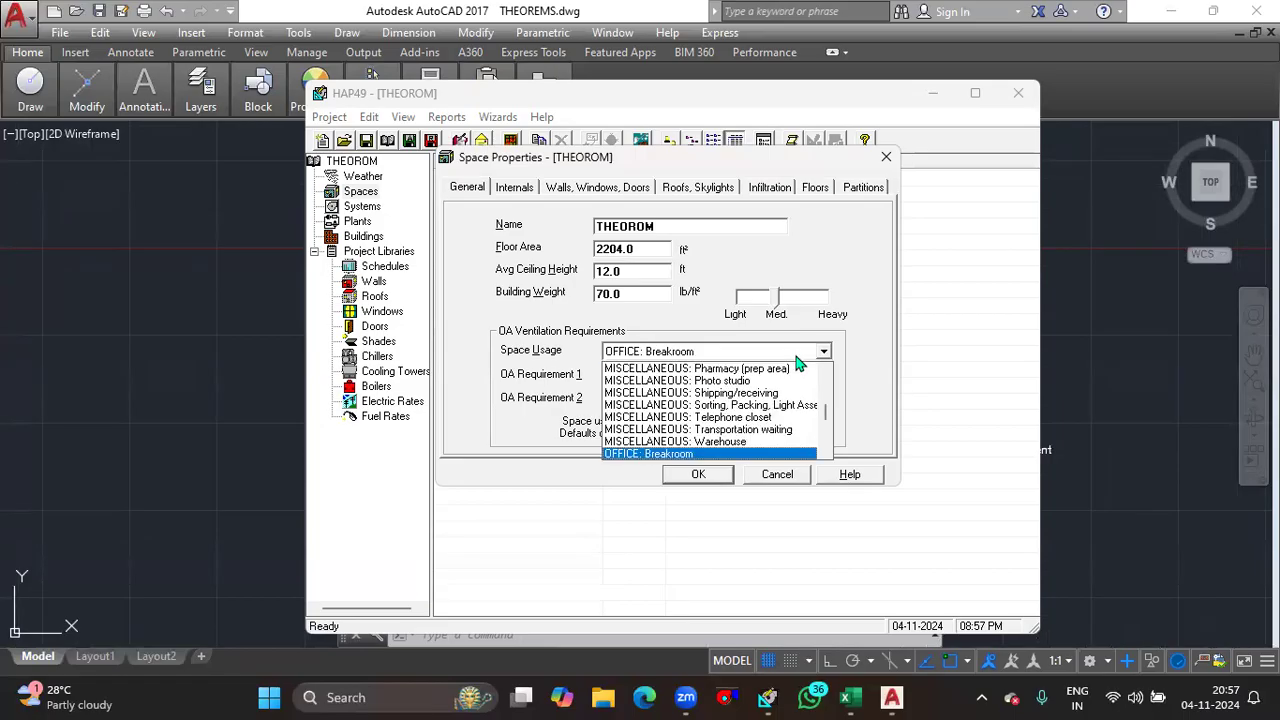
scroll(720, 410, "down", 2)
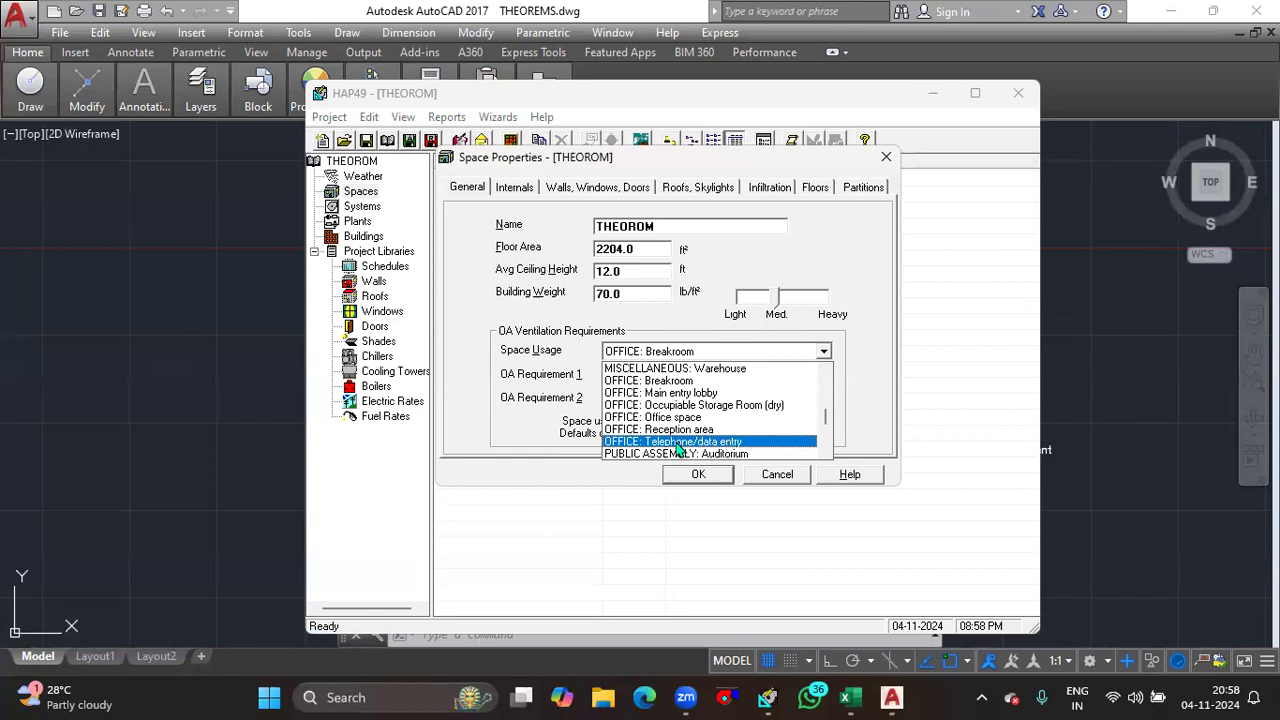
left_click(675, 443)
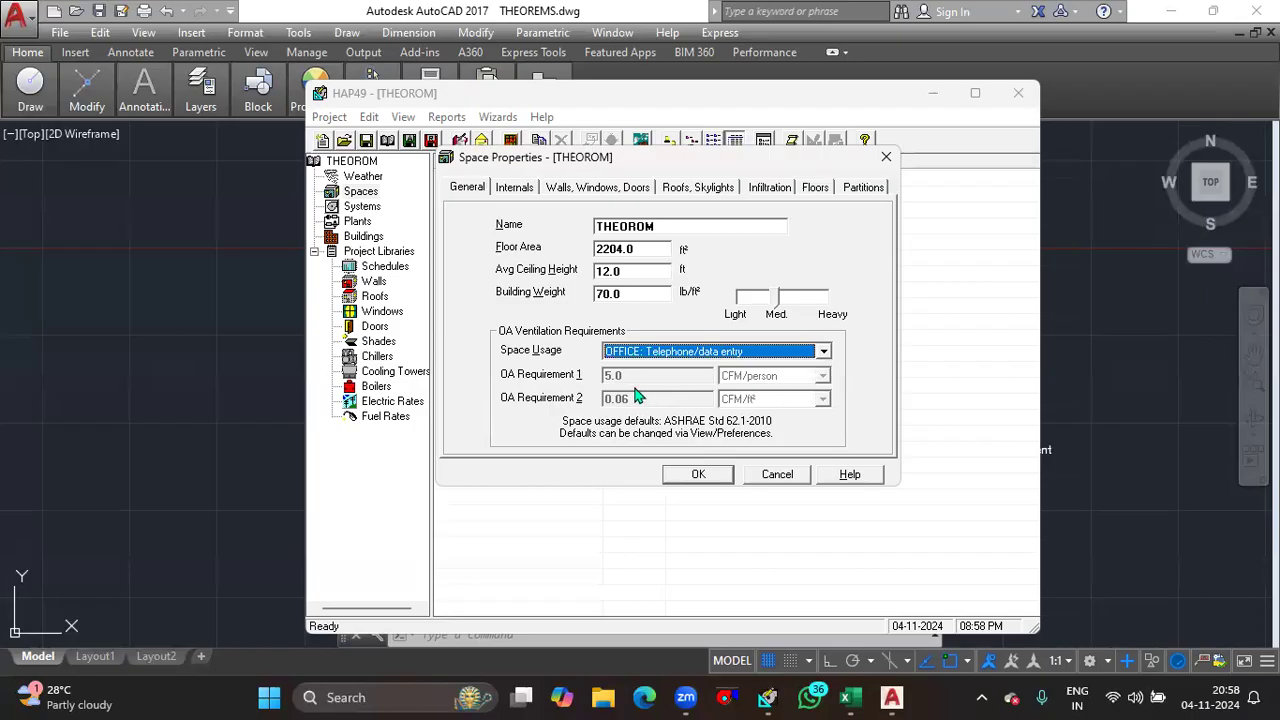
key("XF86MonBrightnessDown")
key("XF86MonBrightnessDown")
key("XF86MonBrightnessDown")
key("XF86MonBrightnessDown")
key("XF86MonBrightnessDown")
- Open the space's internal load inputs and examine the overhead lighting fixture type options
left_click(516, 191)
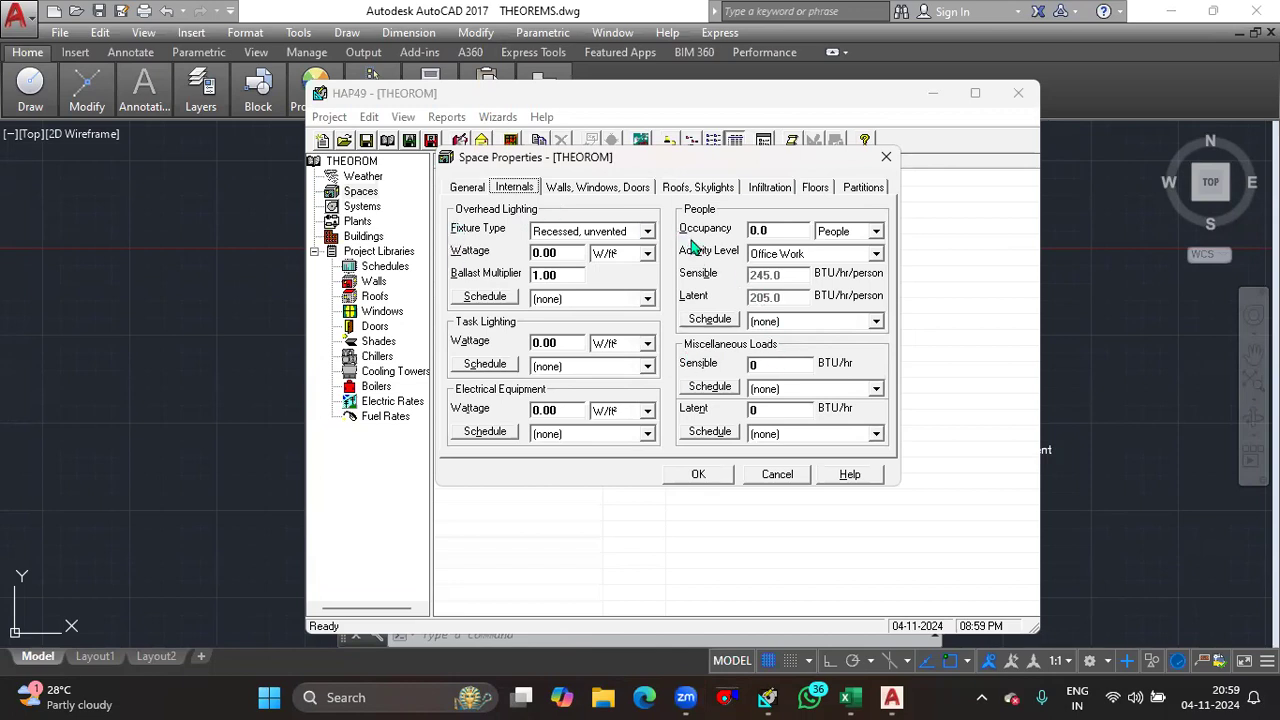
left_click(648, 232)
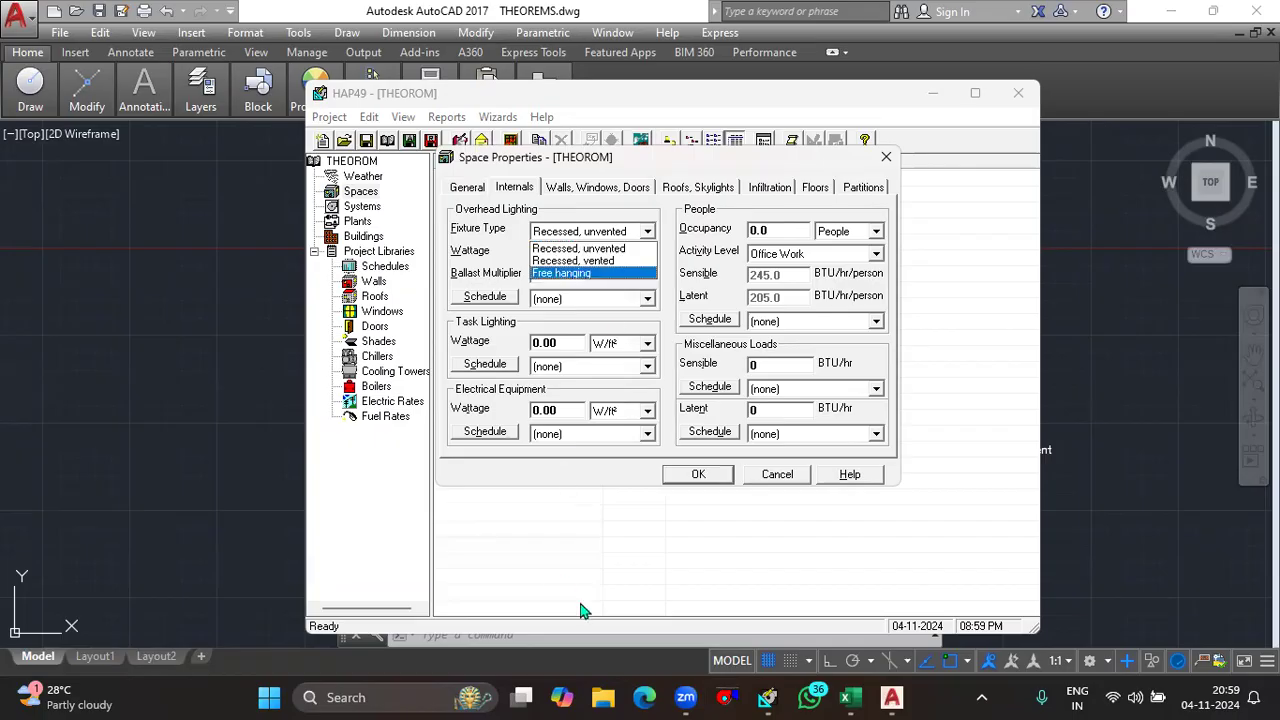
- Switch to Edge and search the web for "recessed light hap4"
left_click(645, 697)
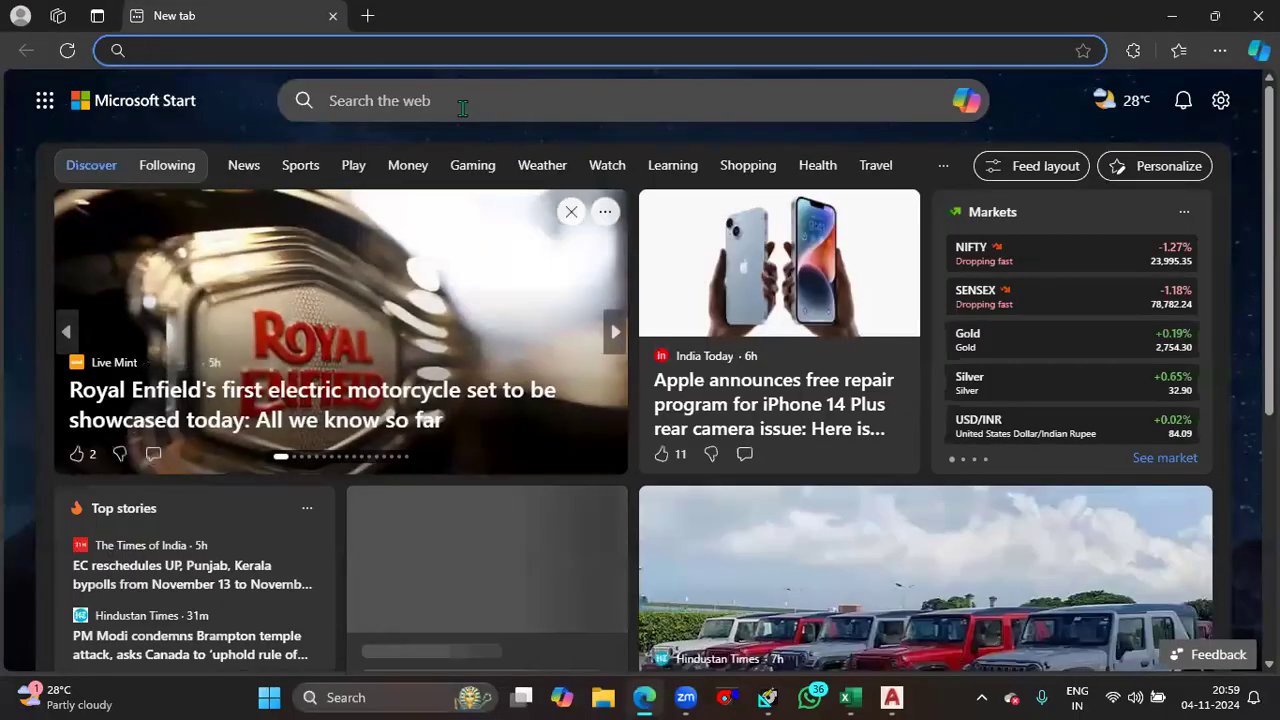
left_click(441, 96)
type("recess")
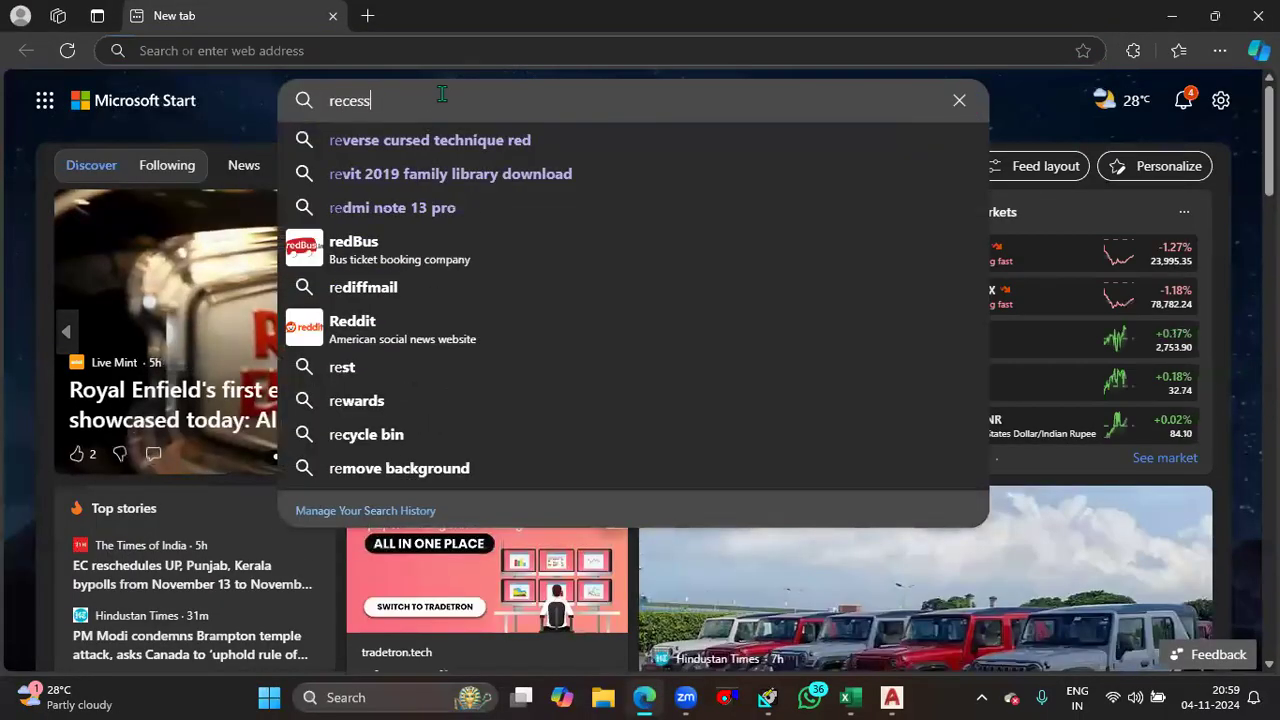
type("ed li")
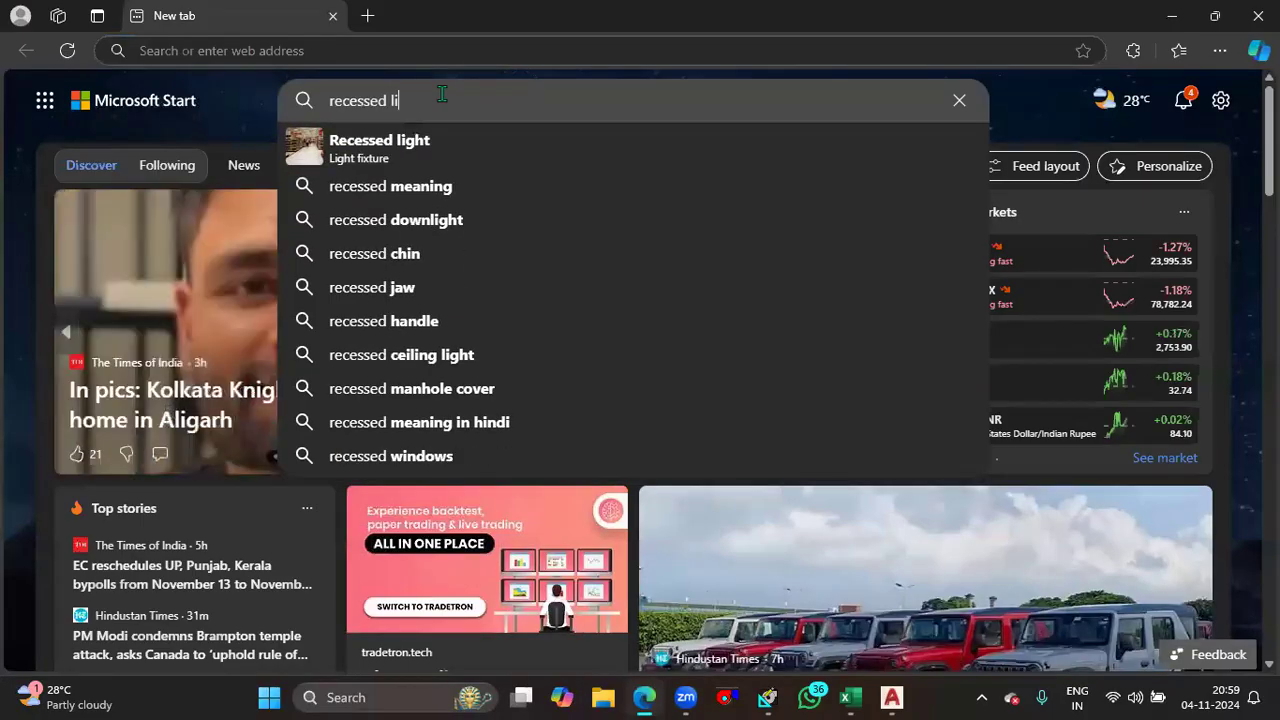
type("ght hap")
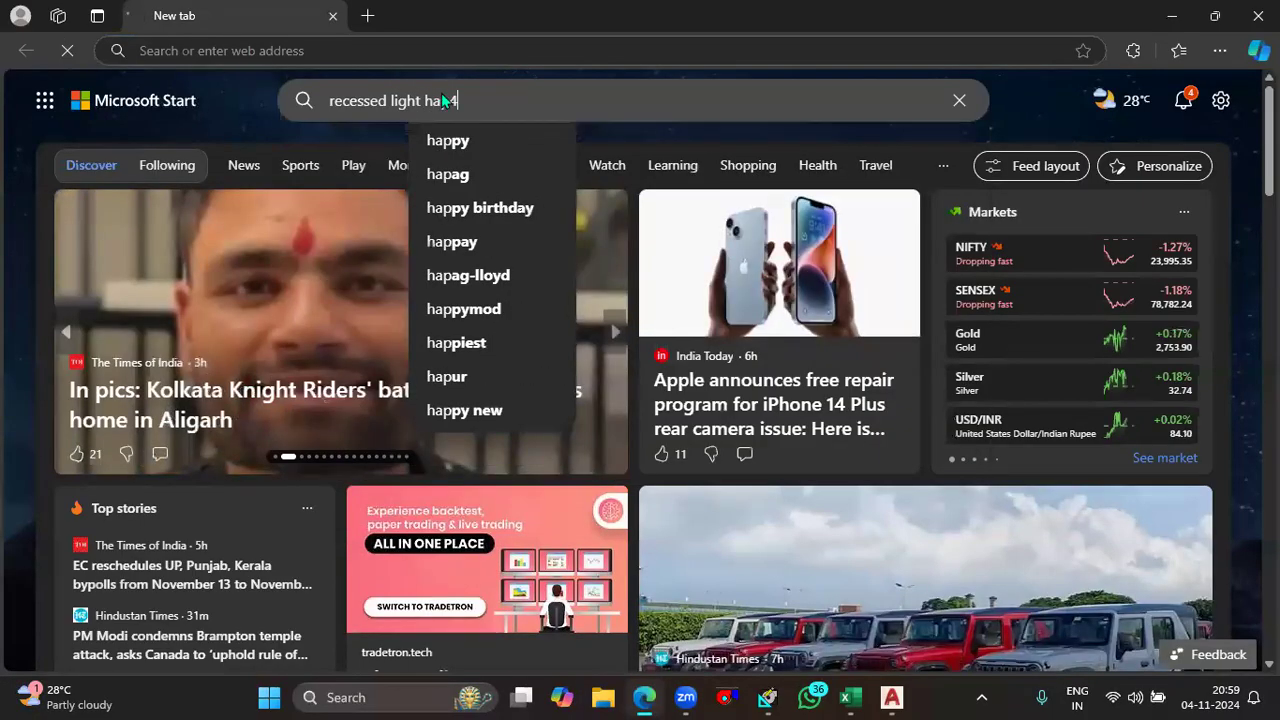
type("4")
key("Return")
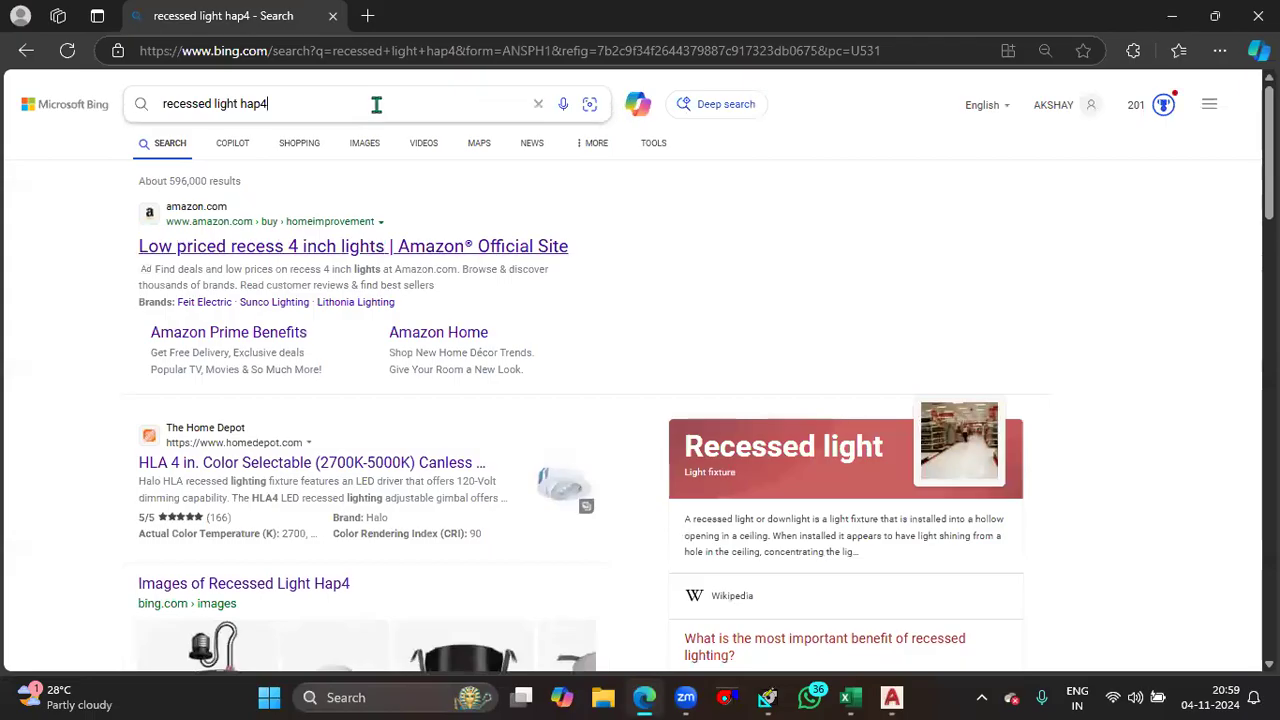
- Change the web search to "recessed light hap" and open the Carrier eDesign Suite News Volume 8, Issue 2 PDF from the results
left_click(375, 104)
key("BackSpace")
key("Return")
scroll(333, 251, "down", 2)
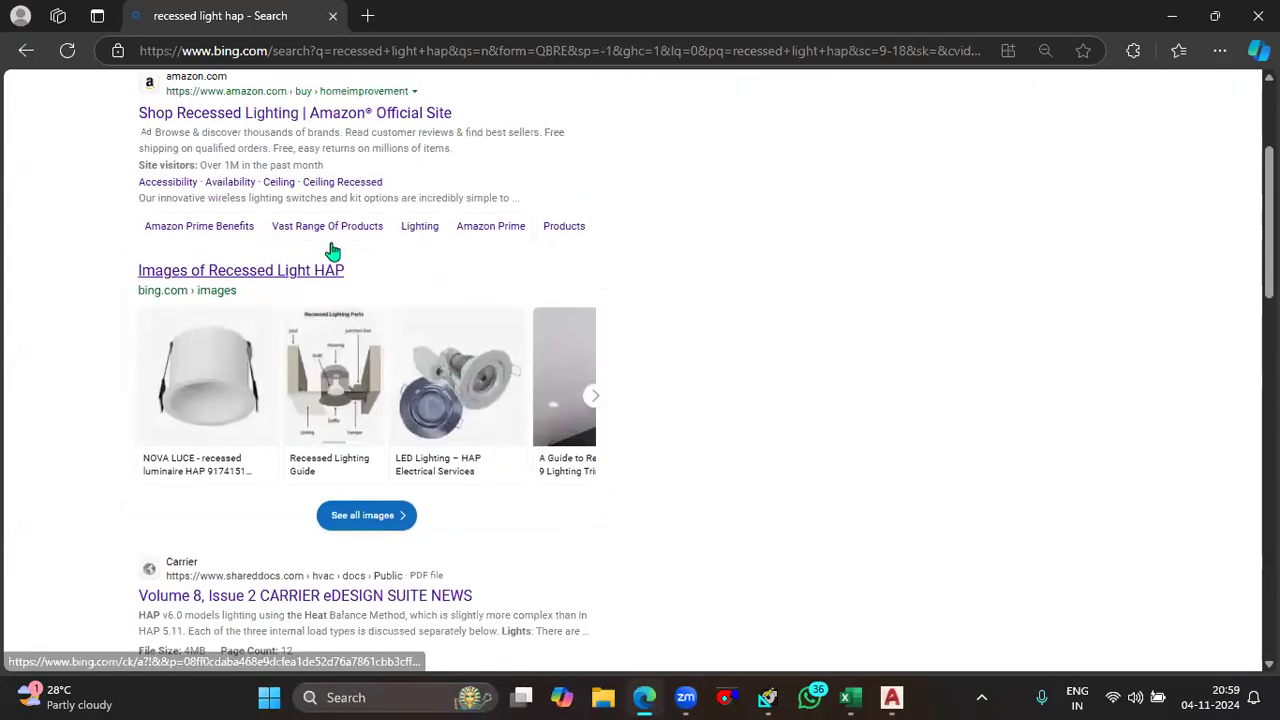
scroll(300, 248, "up", 2)
scroll(250, 250, "down", 4)
scroll(278, 347, "down", 2)
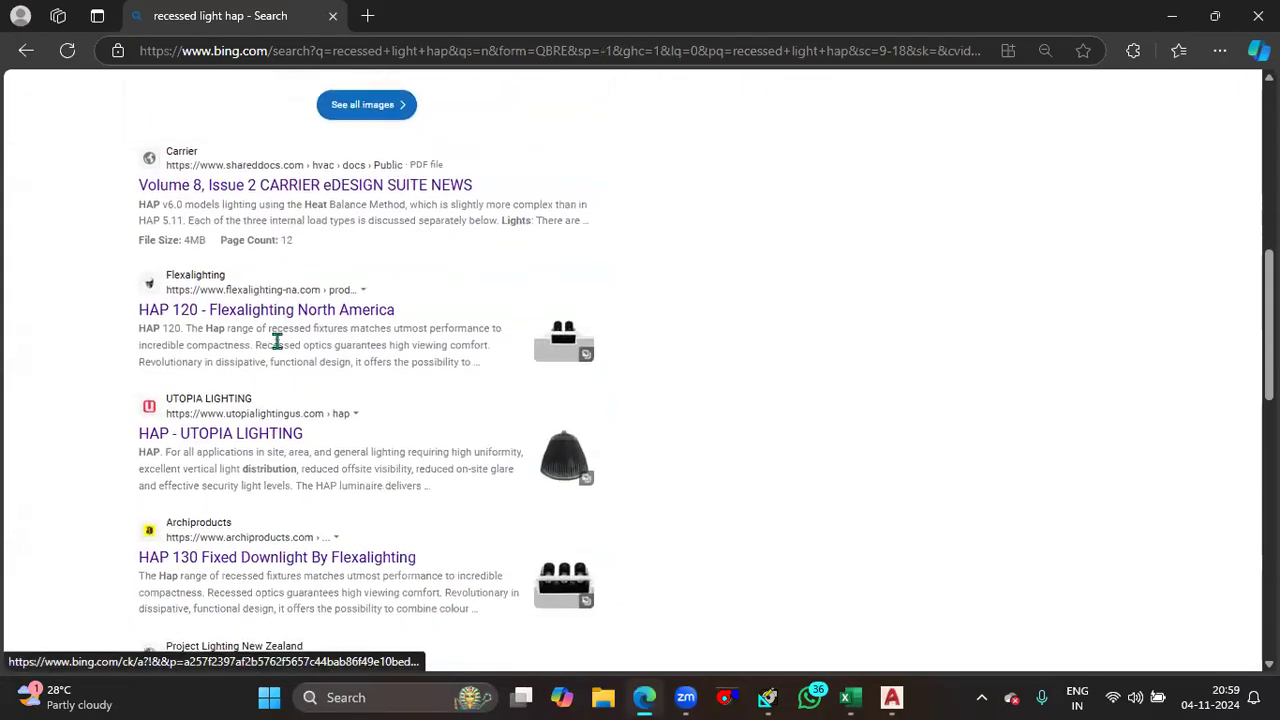
left_click(266, 184)
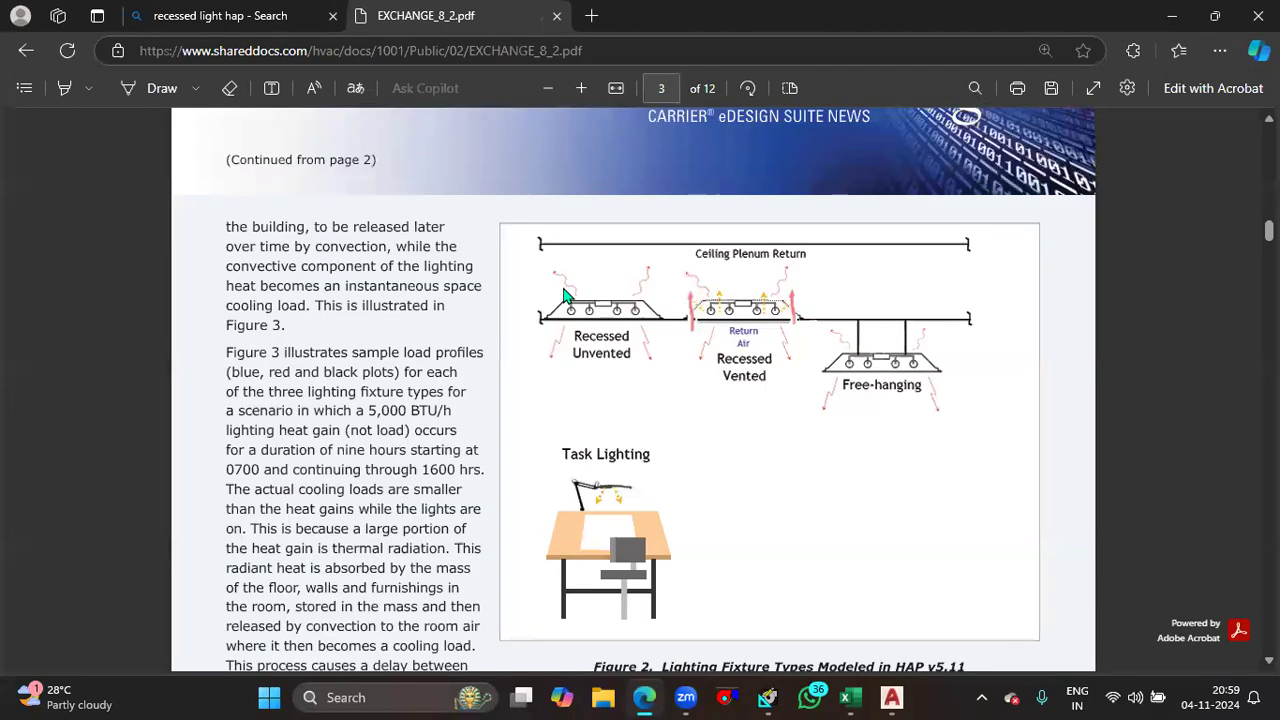
- Examine the PDF's recessed unvented, recessed vented and free-hanging fixture diagram, load profile charts and HAP v6.0 fixture type list
scroll(619, 368, "up", 1)
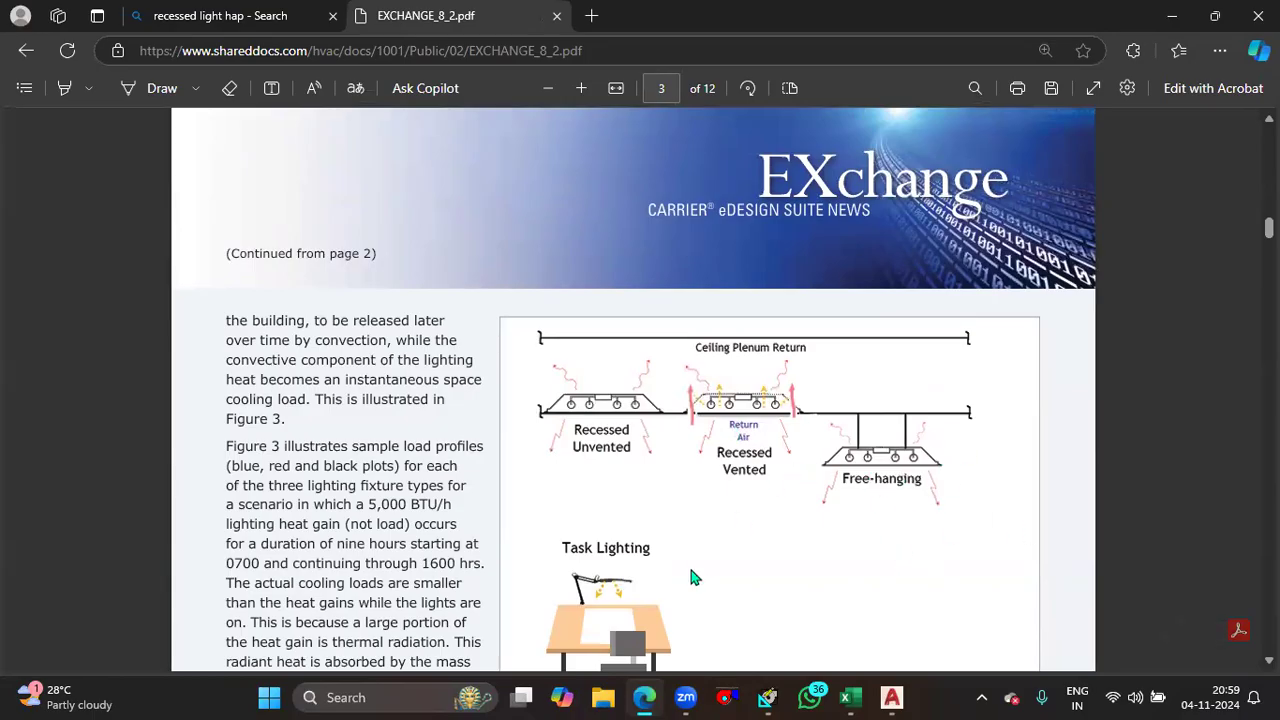
scroll(608, 585, "up", 2)
scroll(620, 540, "down", 2)
scroll(658, 517, "down", 1)
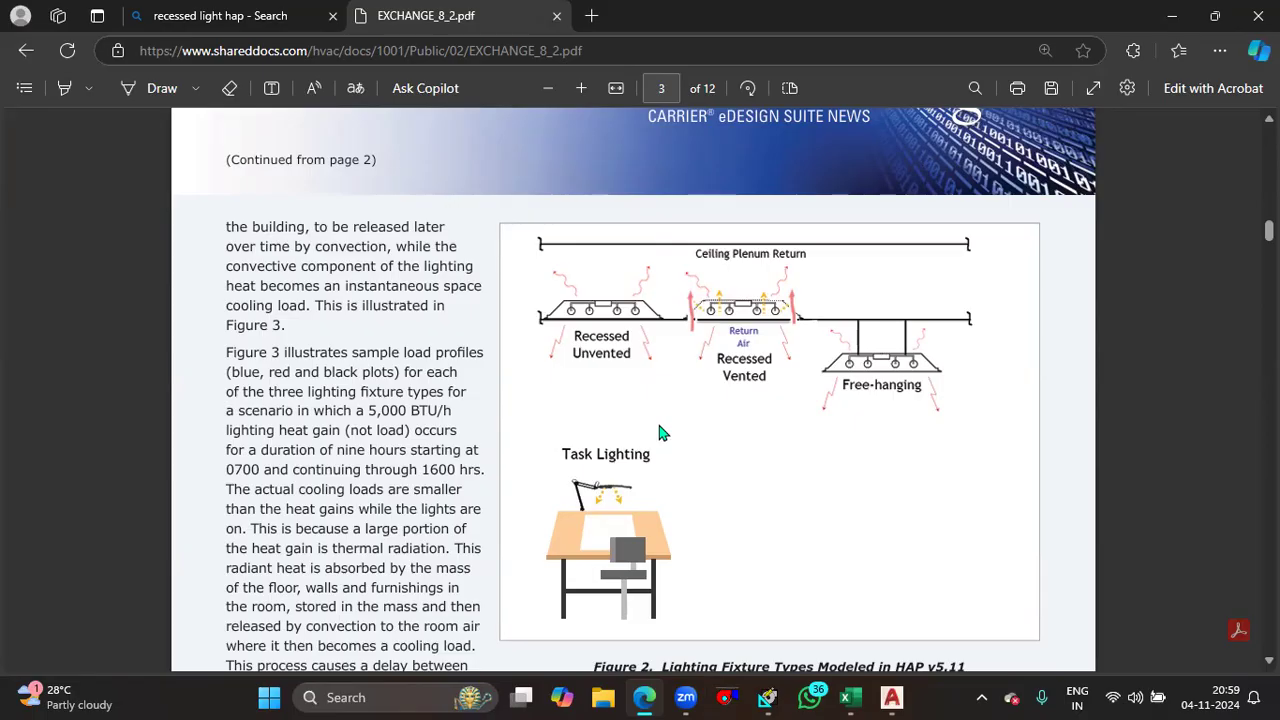
scroll(660, 432, "down", 15)
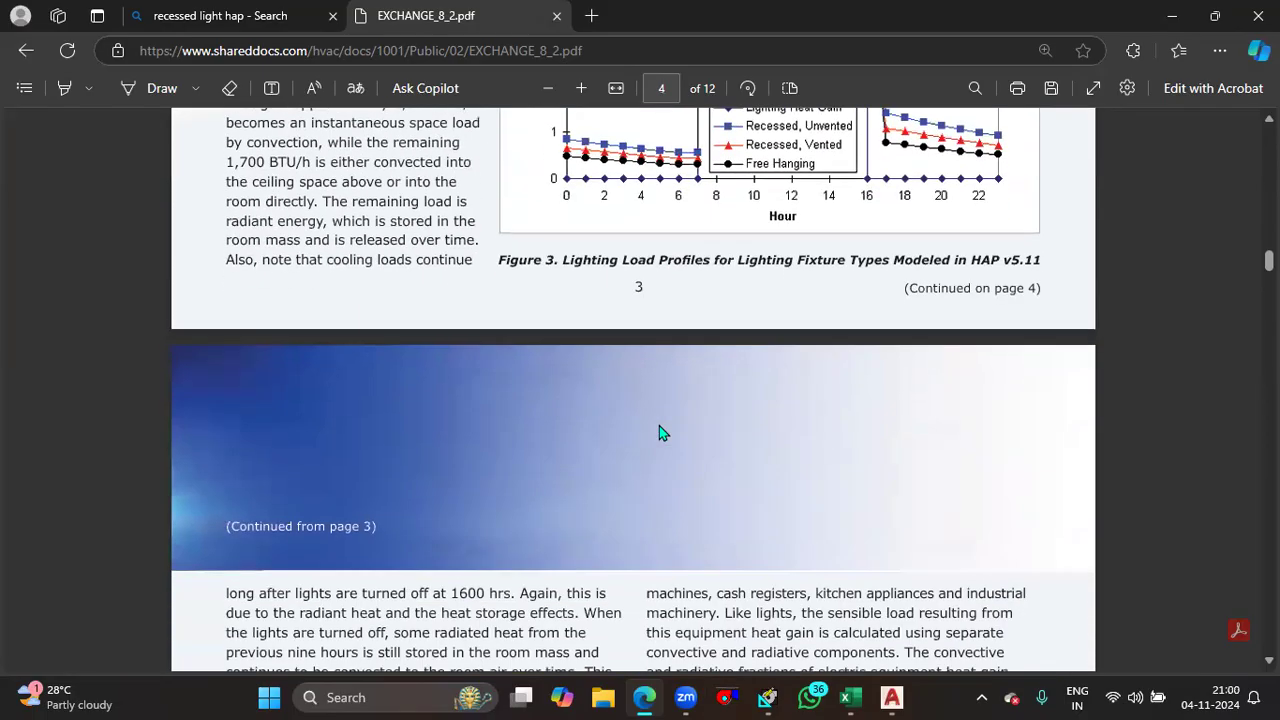
scroll(660, 432, "down", 15)
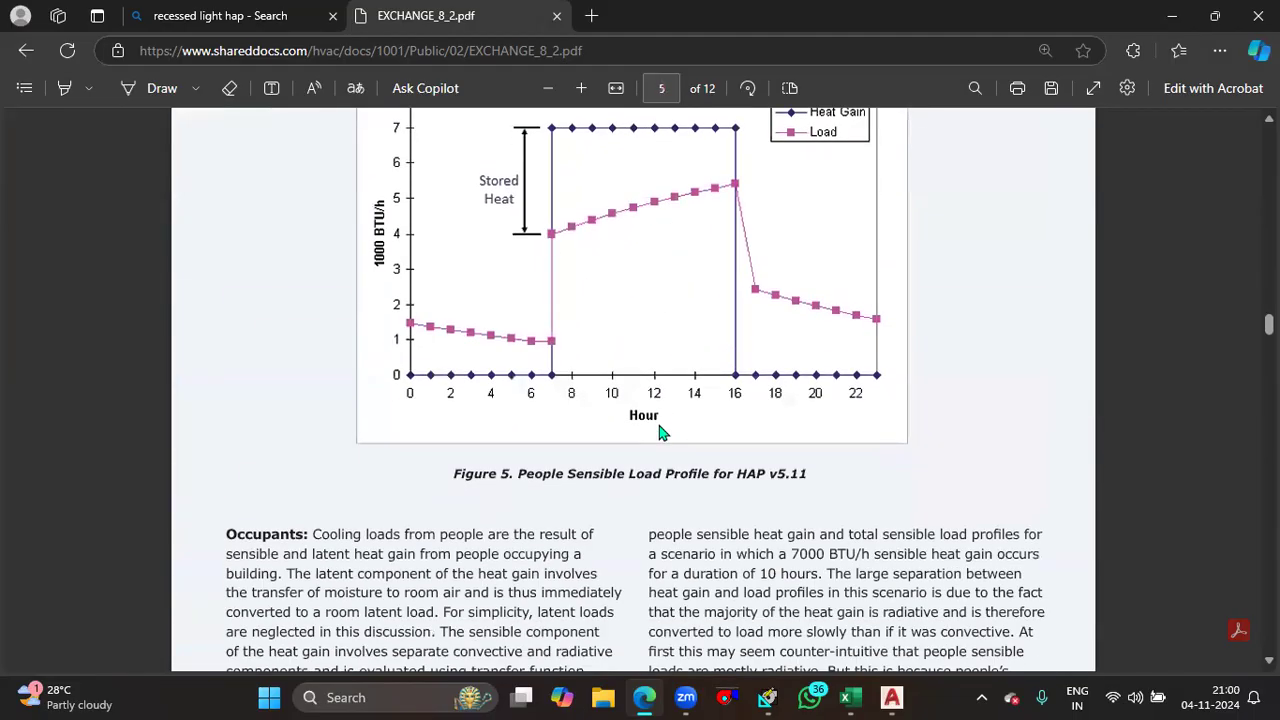
scroll(660, 432, "down", 20)
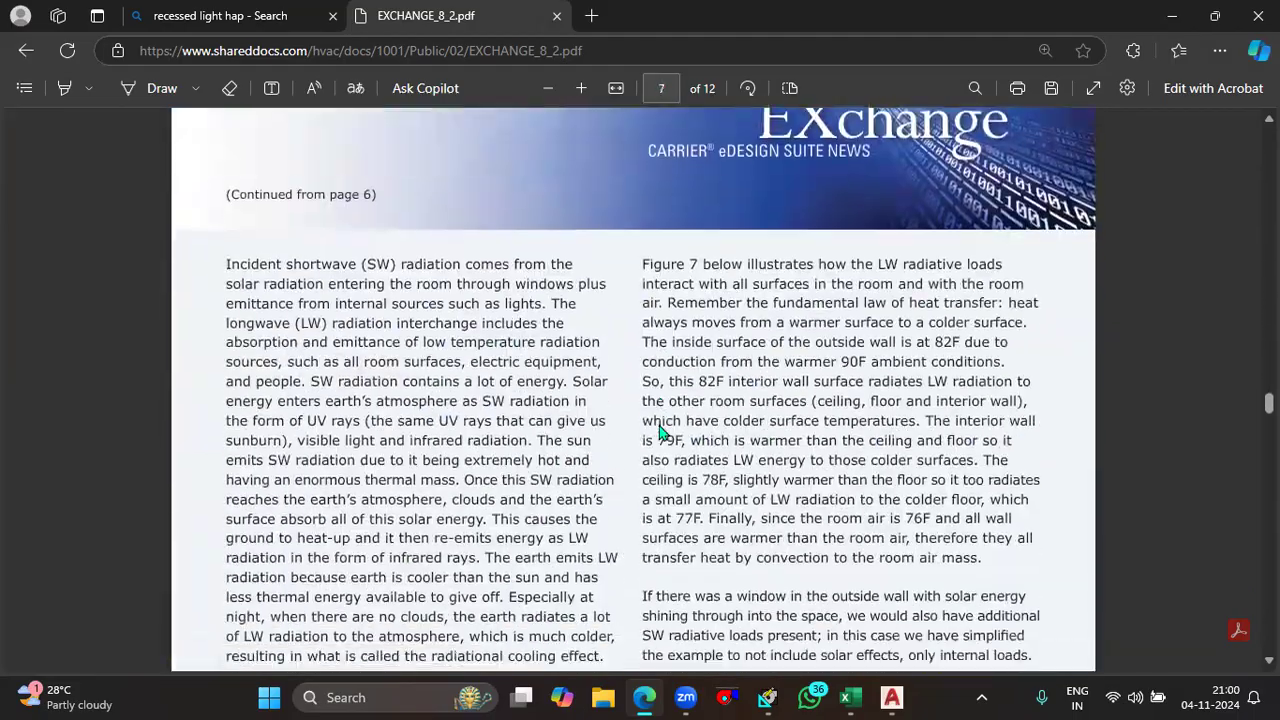
scroll(660, 432, "down", 20)
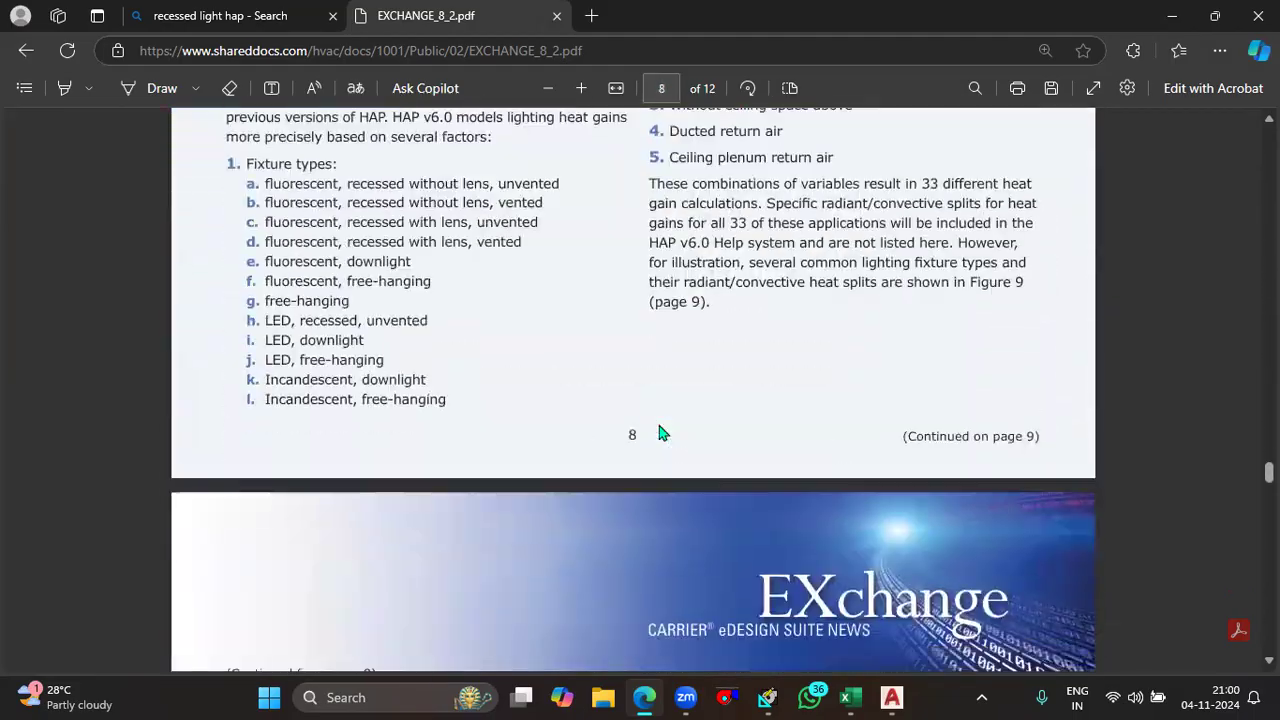
- Examine the PDF's Figure 9 on HAP v6.0 lighting fixture types and their radiant/convective heat splits
scroll(660, 432, "down", 1)
scroll(492, 434, "up", 2)
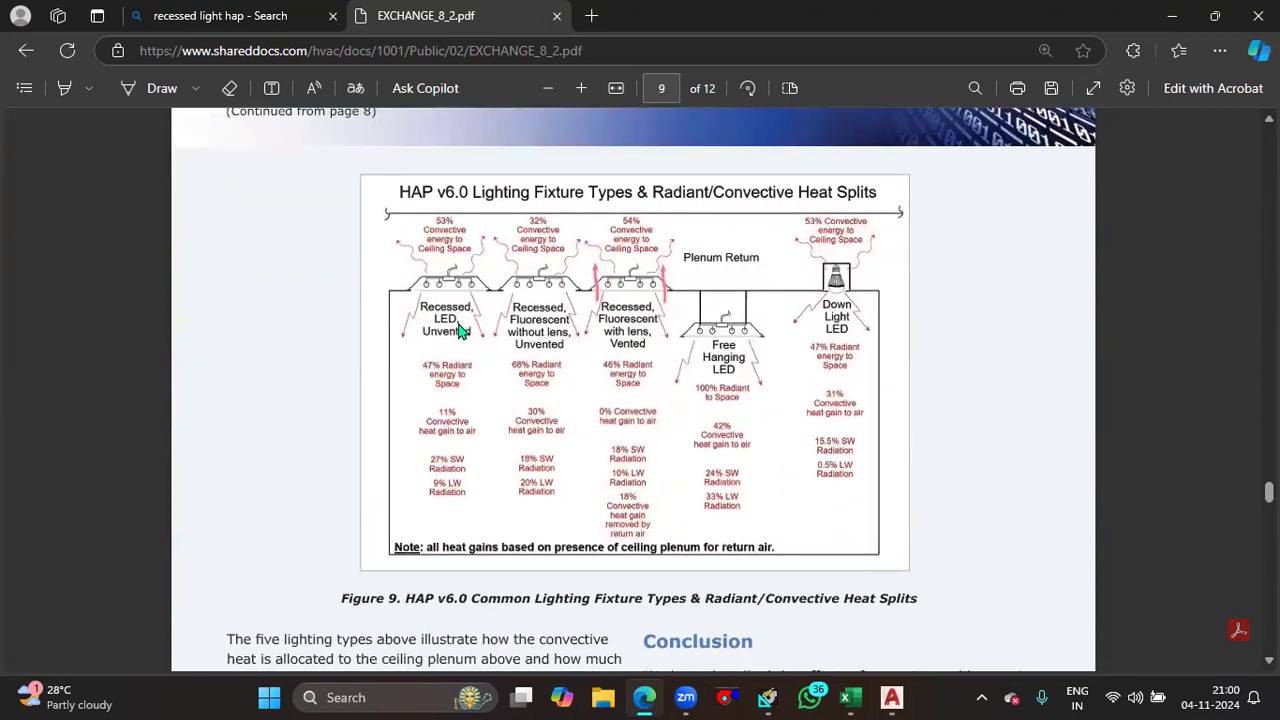
scroll(462, 332, "up", 3, "ctrl")
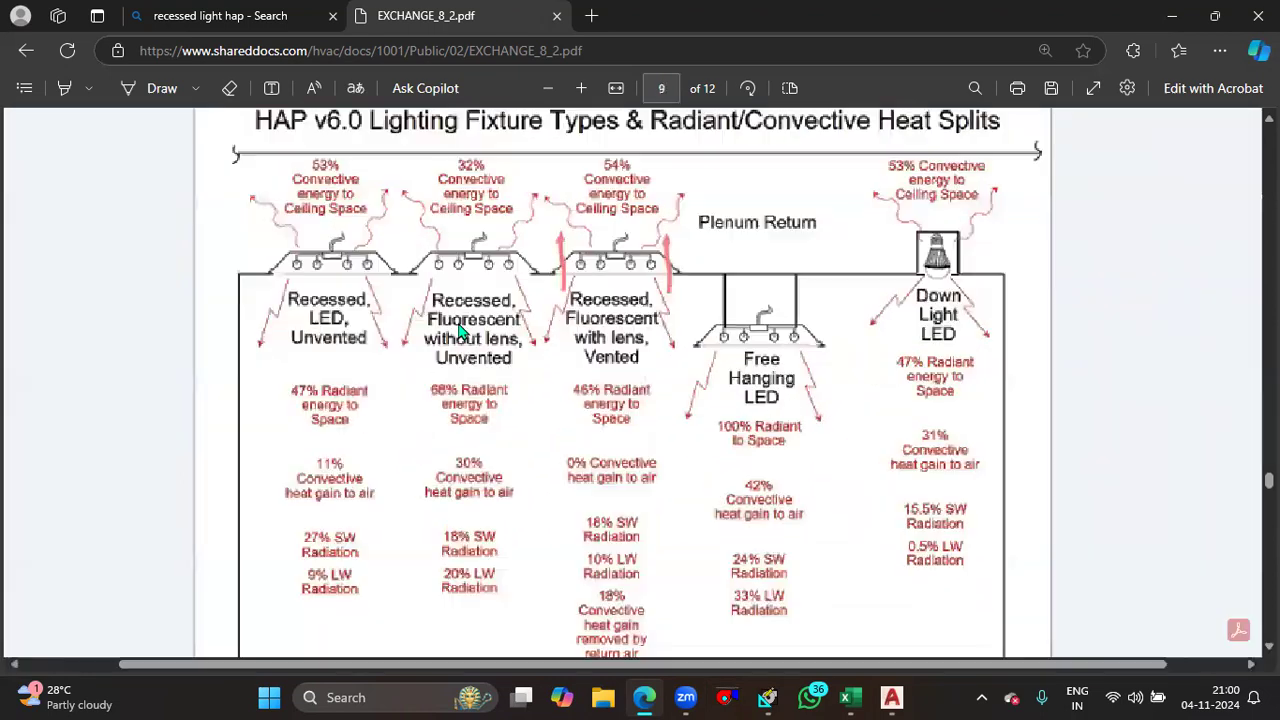
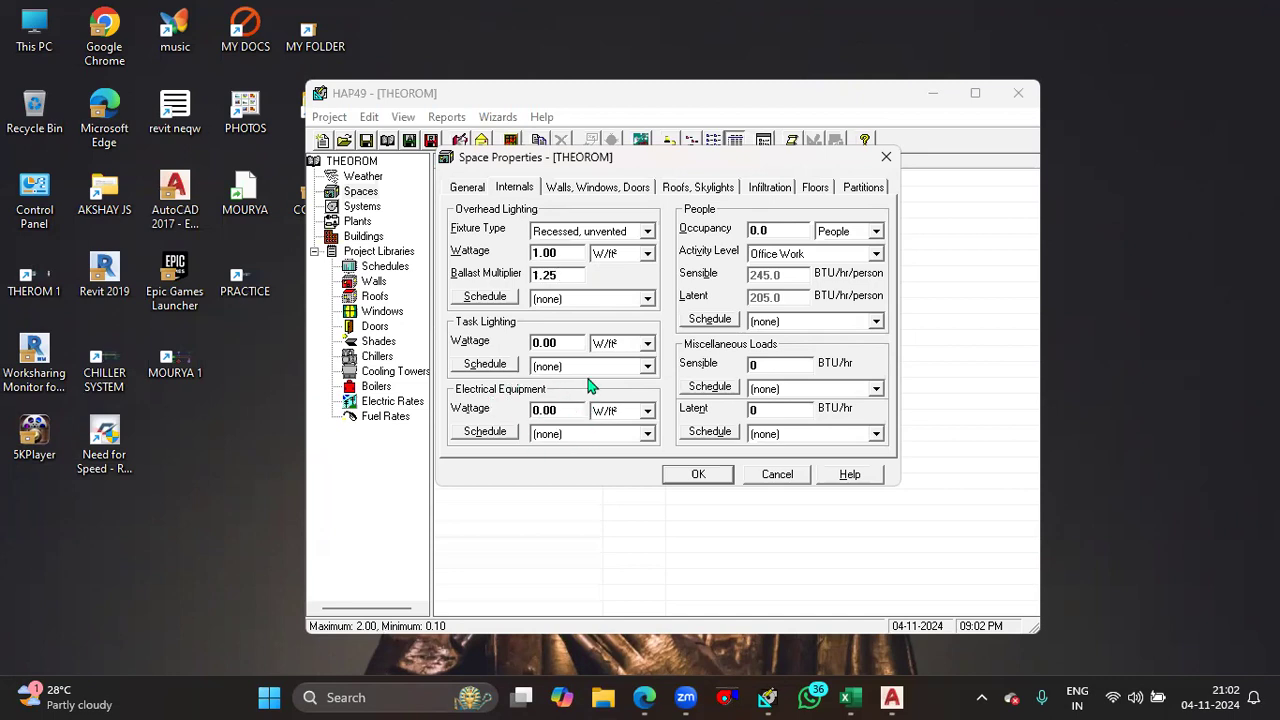
- Switch to the THEOREMS.dwg drawing in AutoCAD and read the system dissipation and lighting load notes beside the plan
left_click(893, 698)
scroll(690, 457, "down", 6)
scroll(759, 458, "up", 3)
scroll(759, 458, "up", 5)
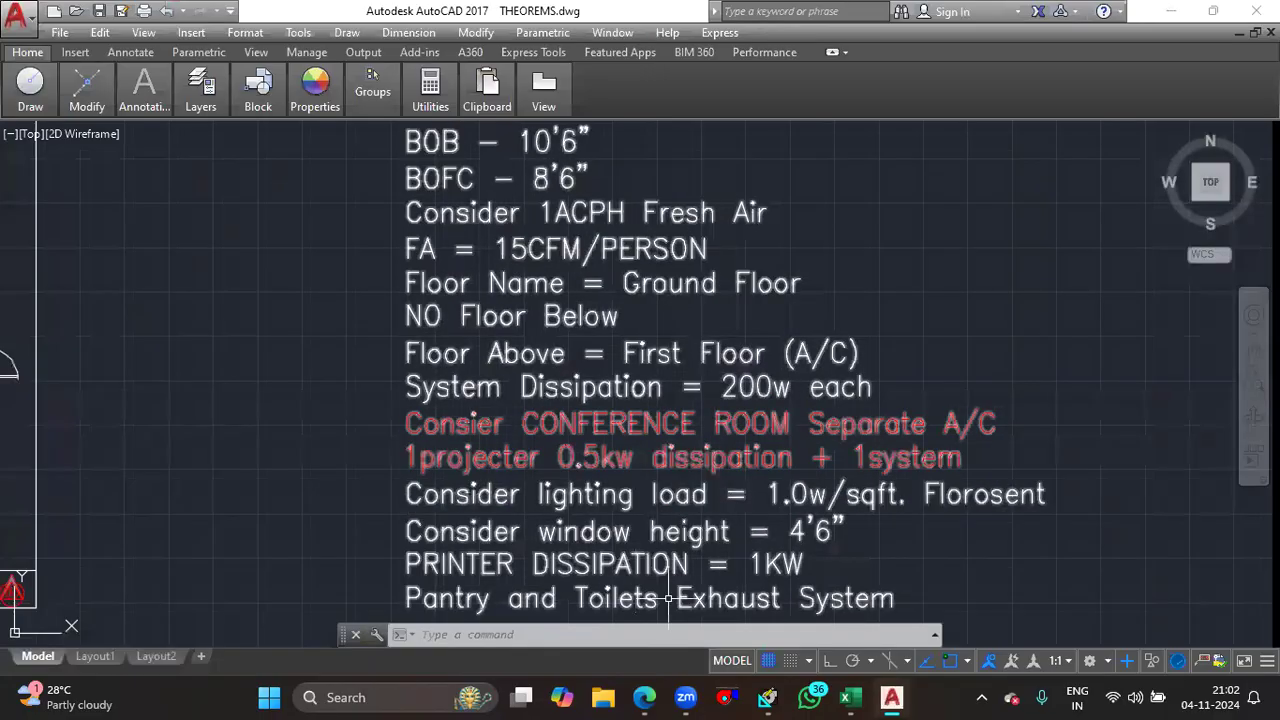
scroll(706, 557, "down", 3)
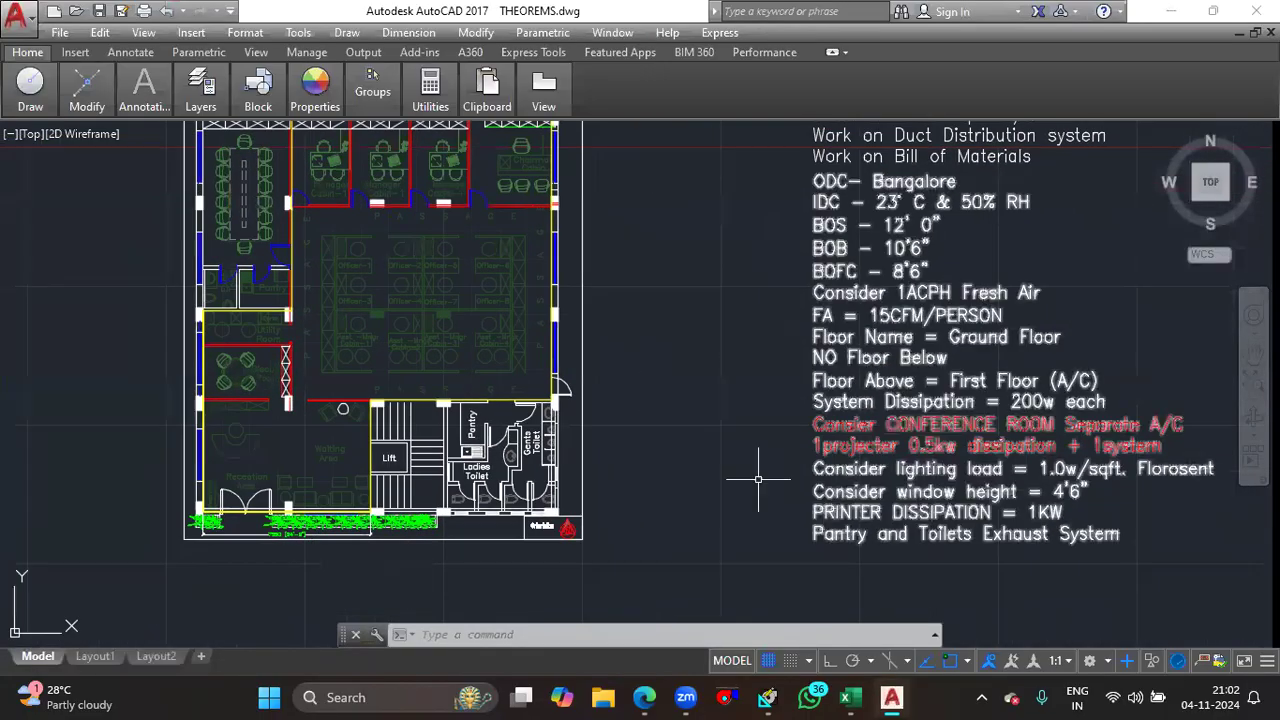
- Examine the floor plan's cabins, officer workstations, reception and utility room to count the systems in the office
scroll(443, 277, "up", 2)
left_click_drag(443, 277, 162, 359)
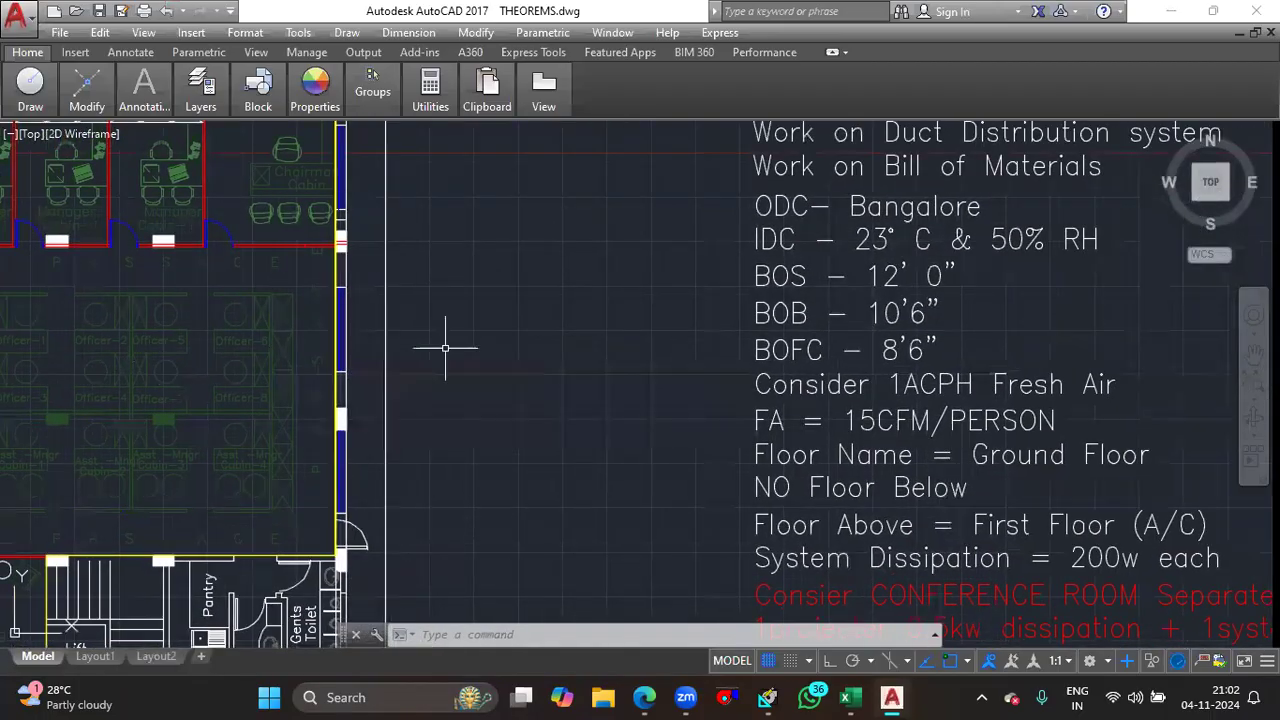
scroll(714, 347, "down", 4)
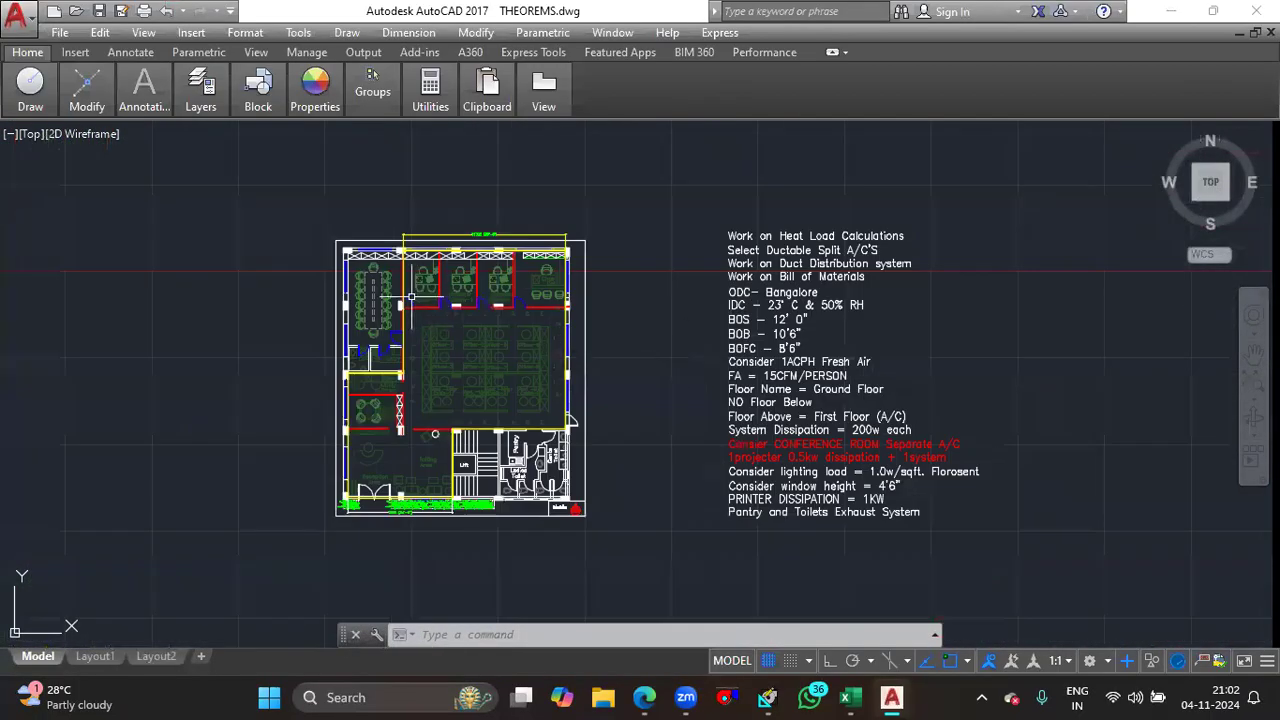
scroll(433, 282, "up", 6)
left_click_drag(412, 292, 402, 332)
left_click_drag(769, 377, 837, 206)
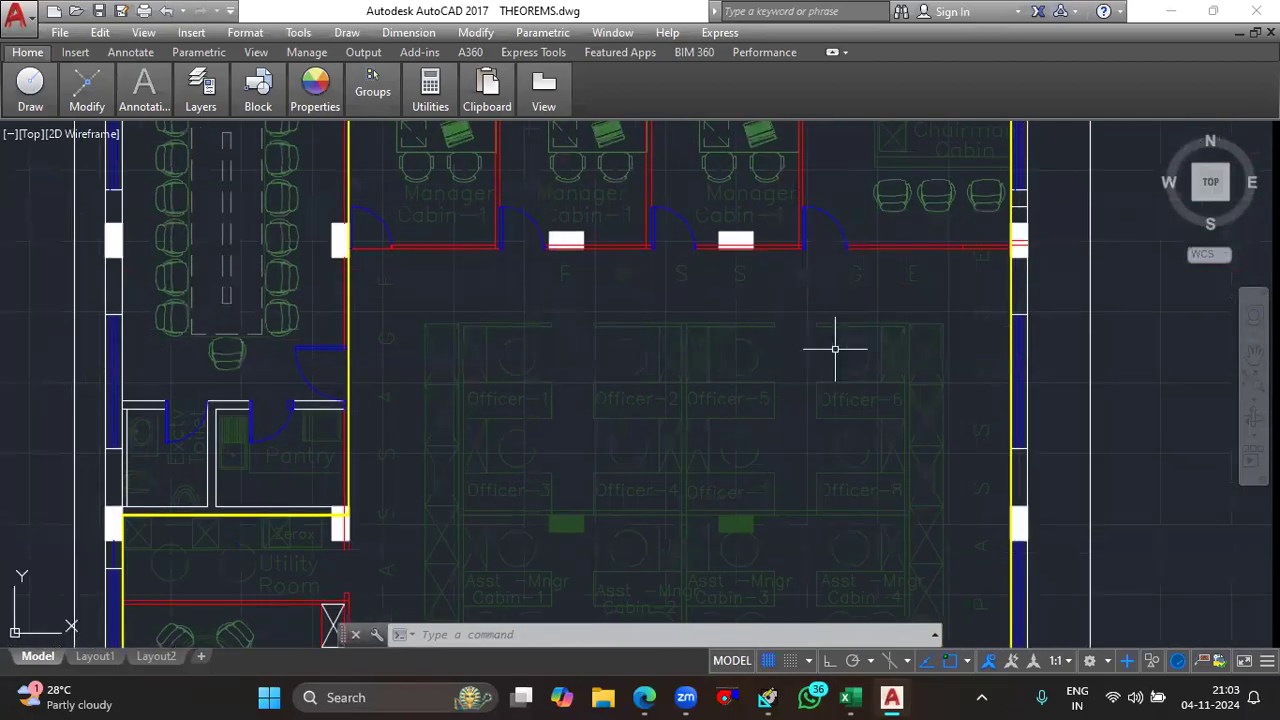
left_click_drag(883, 456, 876, 304)
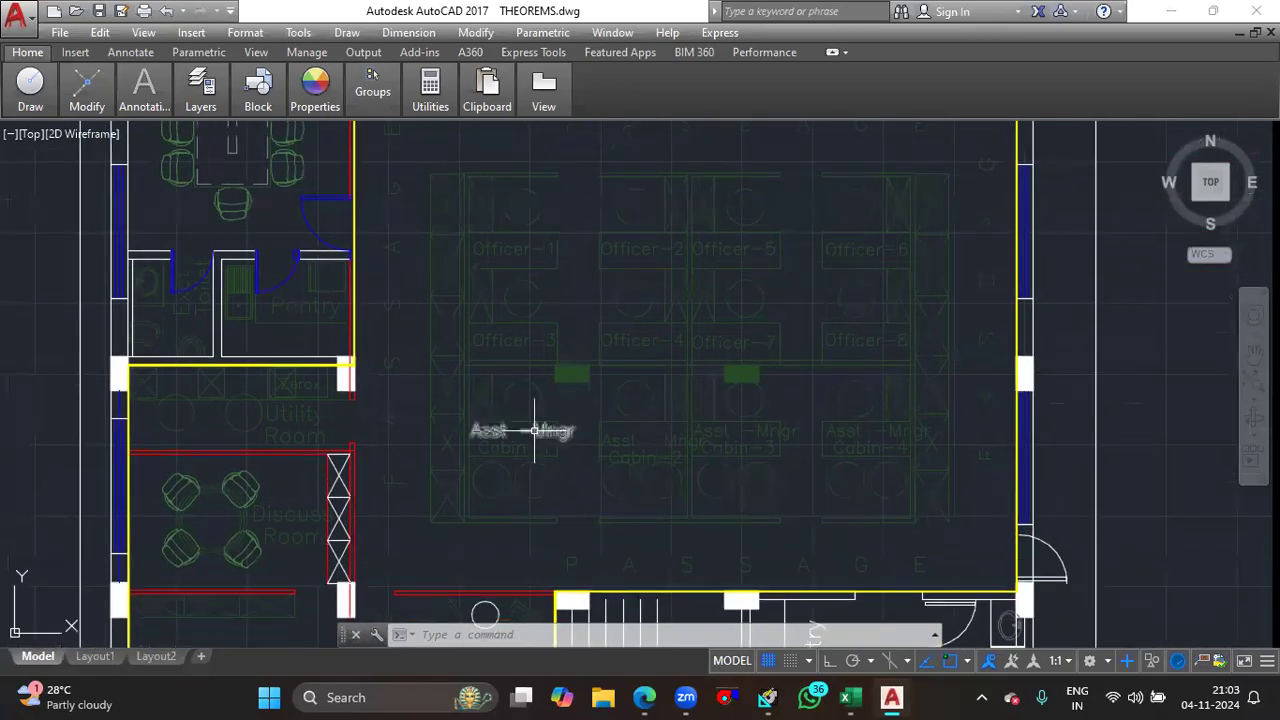
left_click_drag(866, 438, 1037, 164)
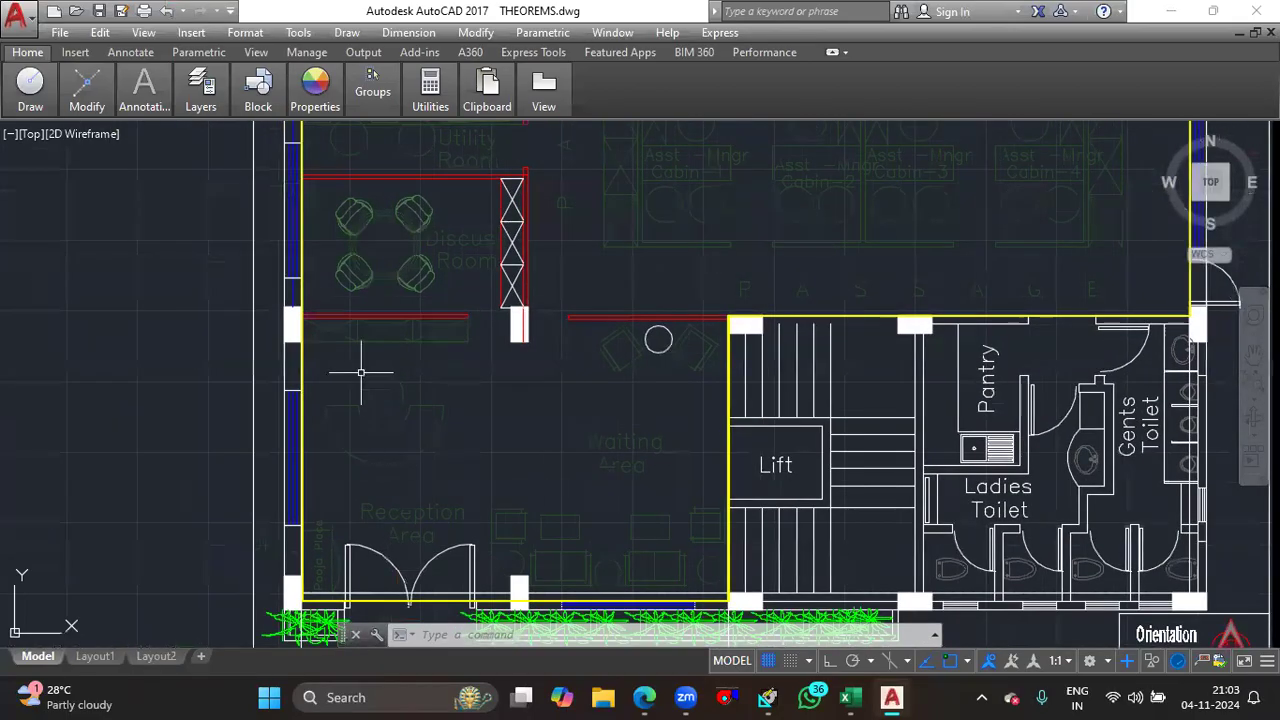
left_click_drag(376, 353, 378, 473)
mouse_move(423, 334)
left_mouse_down()
mouse_move(394, 374)
mouse_move(342, 391)
left_mouse_up()
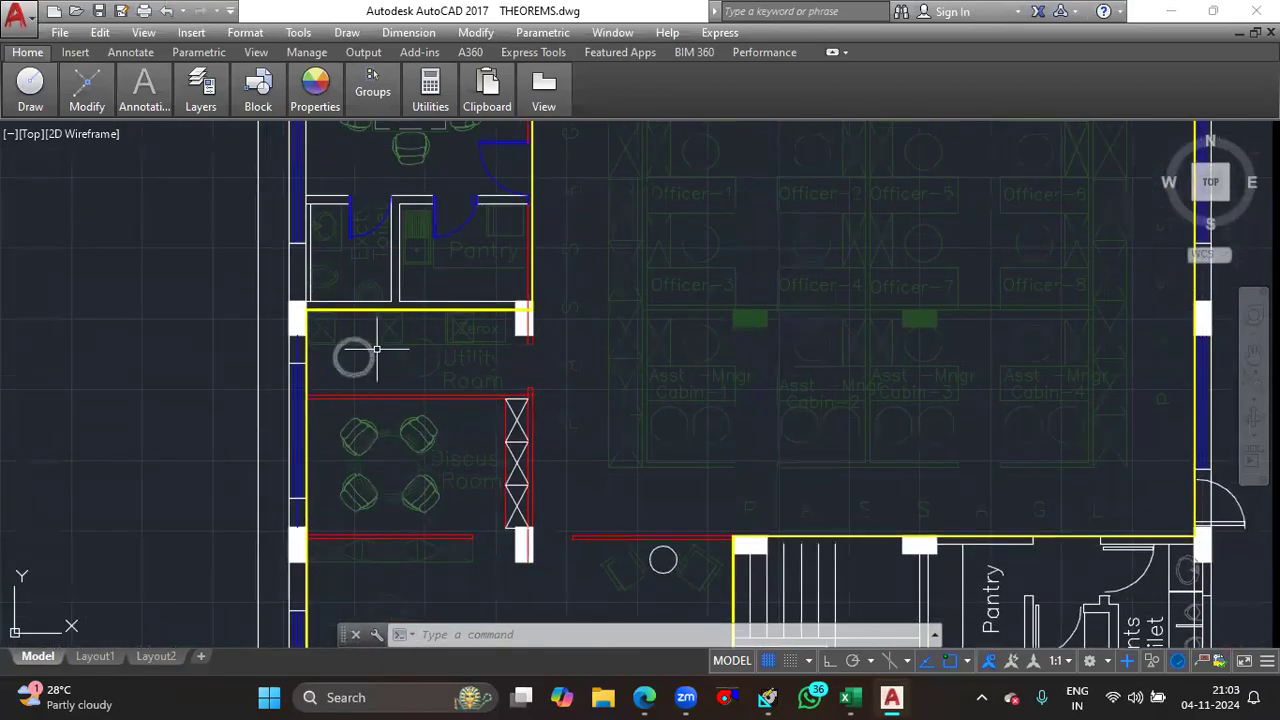
mouse_move(441, 363)
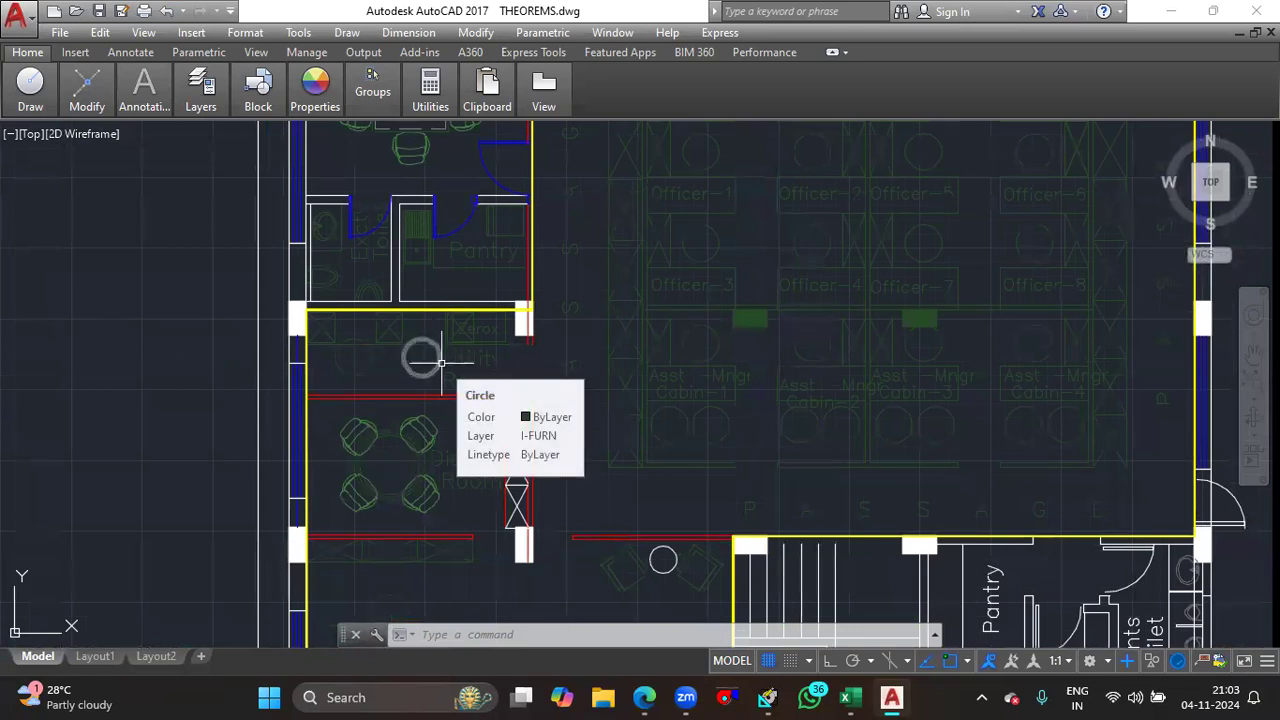
- Switch to the STD HEAT LOAD workbook in Excel and calculate the total system dissipation in cell P8 with =25*200
left_click(853, 697)
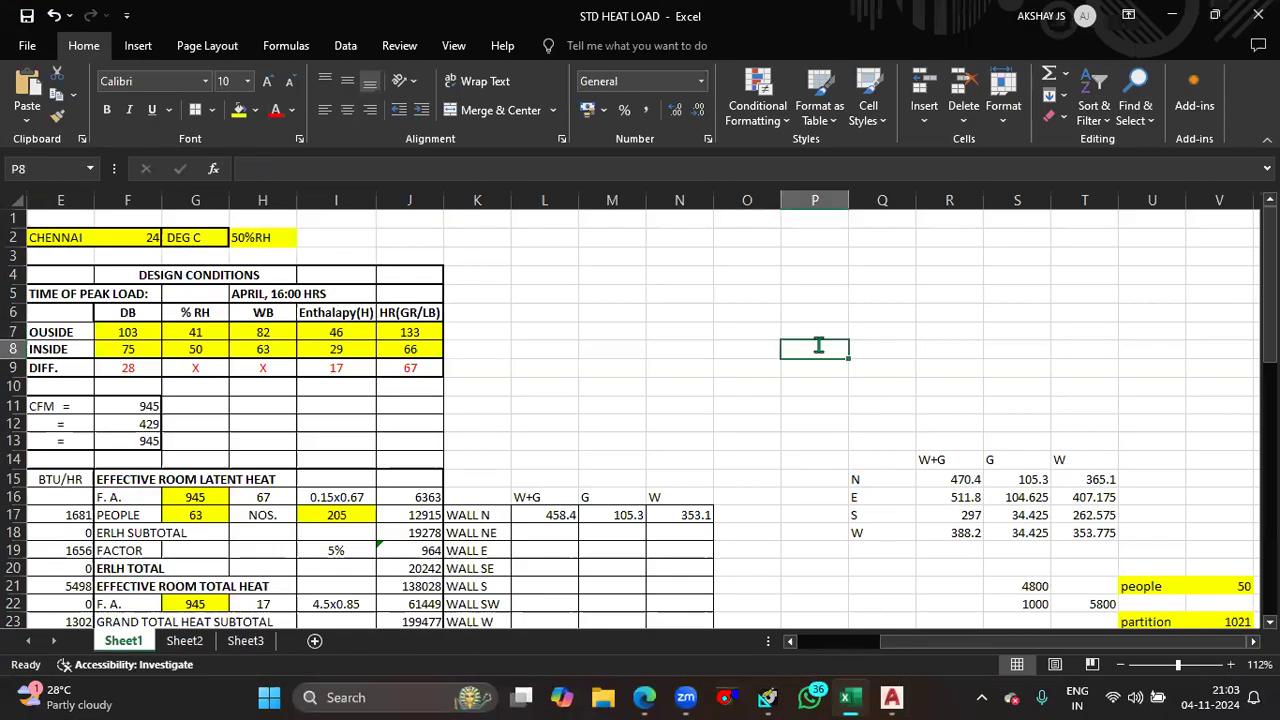
type("=25*200")
key("Return")
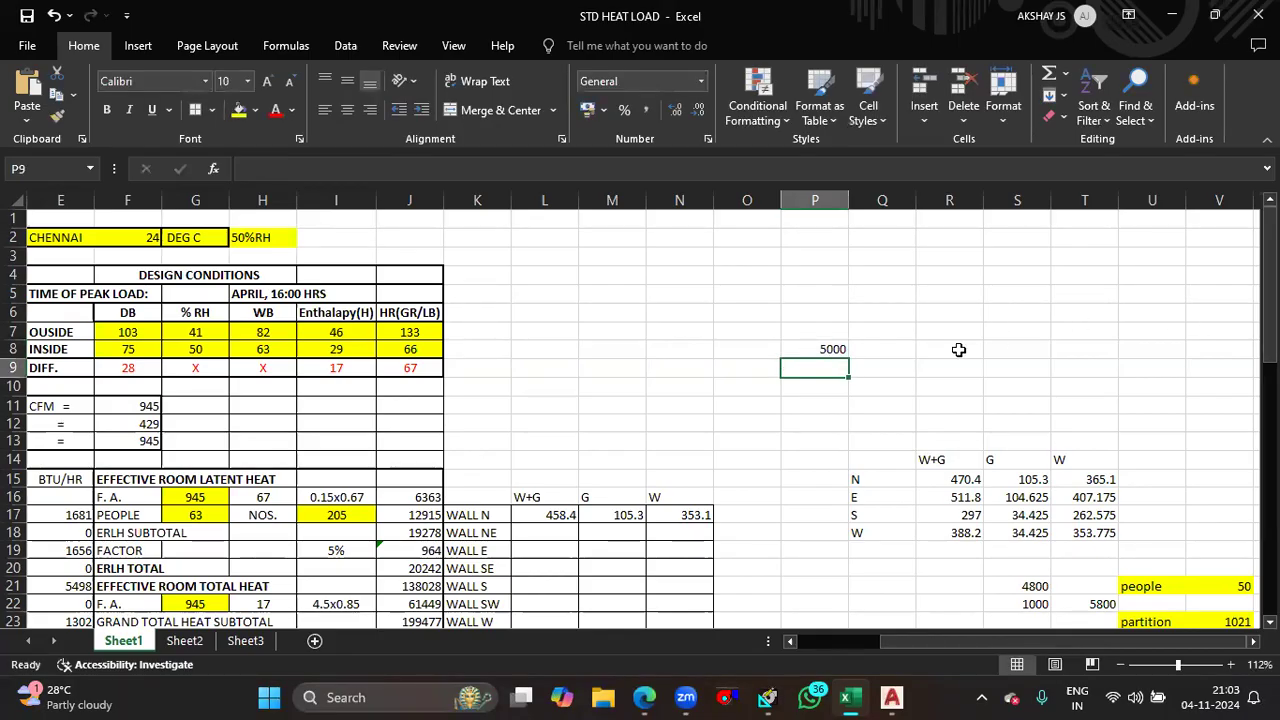
left_click(820, 347)
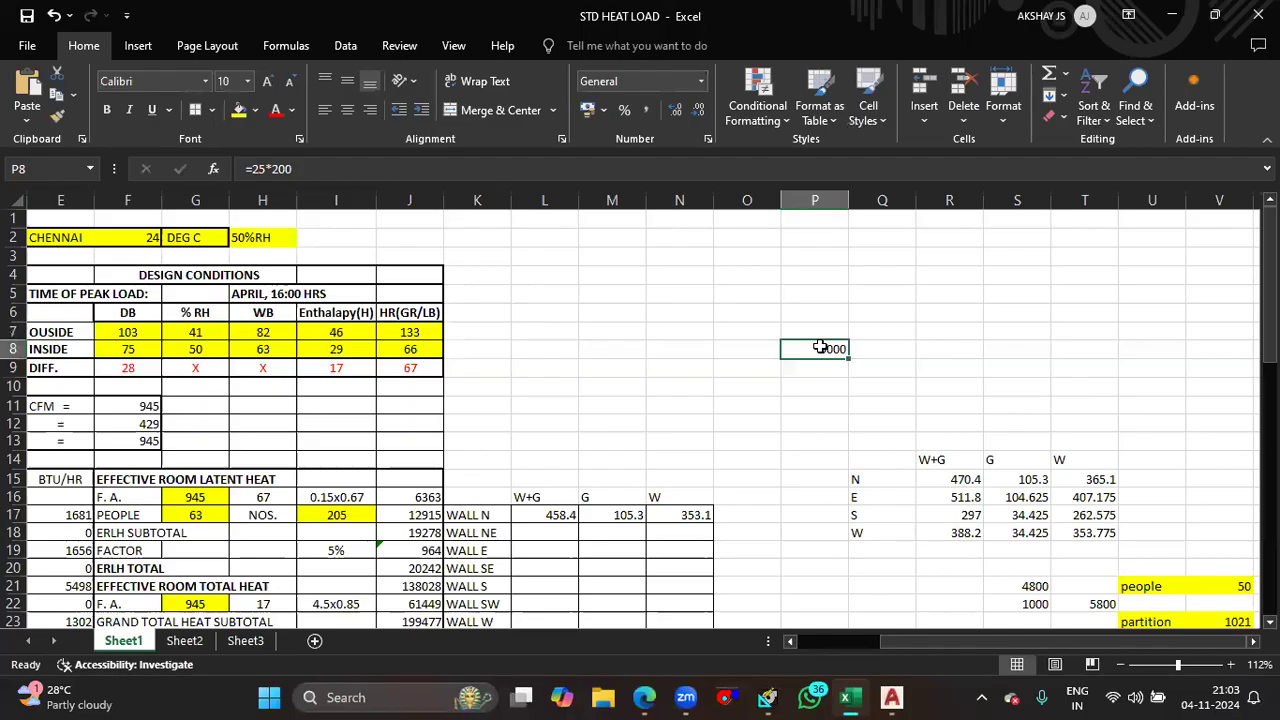
- Check the printer dissipation note in AutoCAD, and set the space's electrical equipment wattage in HAP to 6000 Watts
key("alt+Tab")
mouse_move(989, 306)
left_mouse_down()
mouse_move(920, 289)
mouse_move(800, 324)
left_mouse_up()
scroll(997, 337, "up", 6)
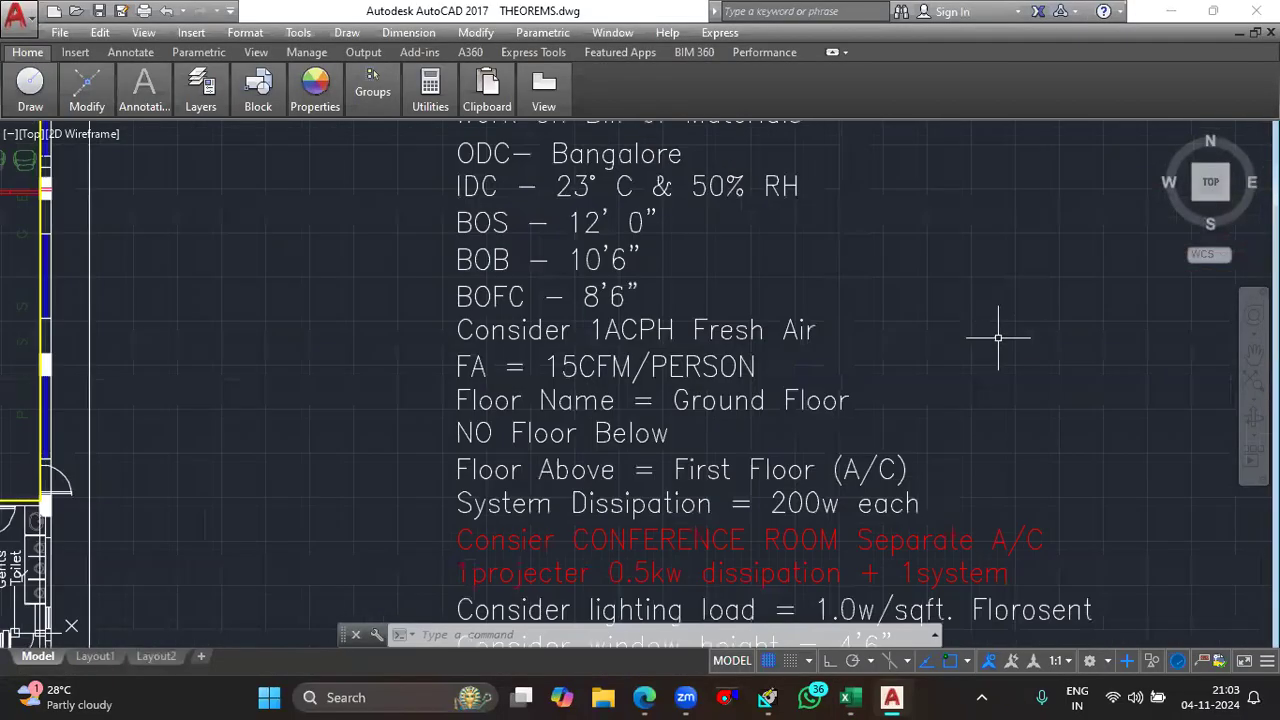
left_click_drag(862, 477, 828, 240)
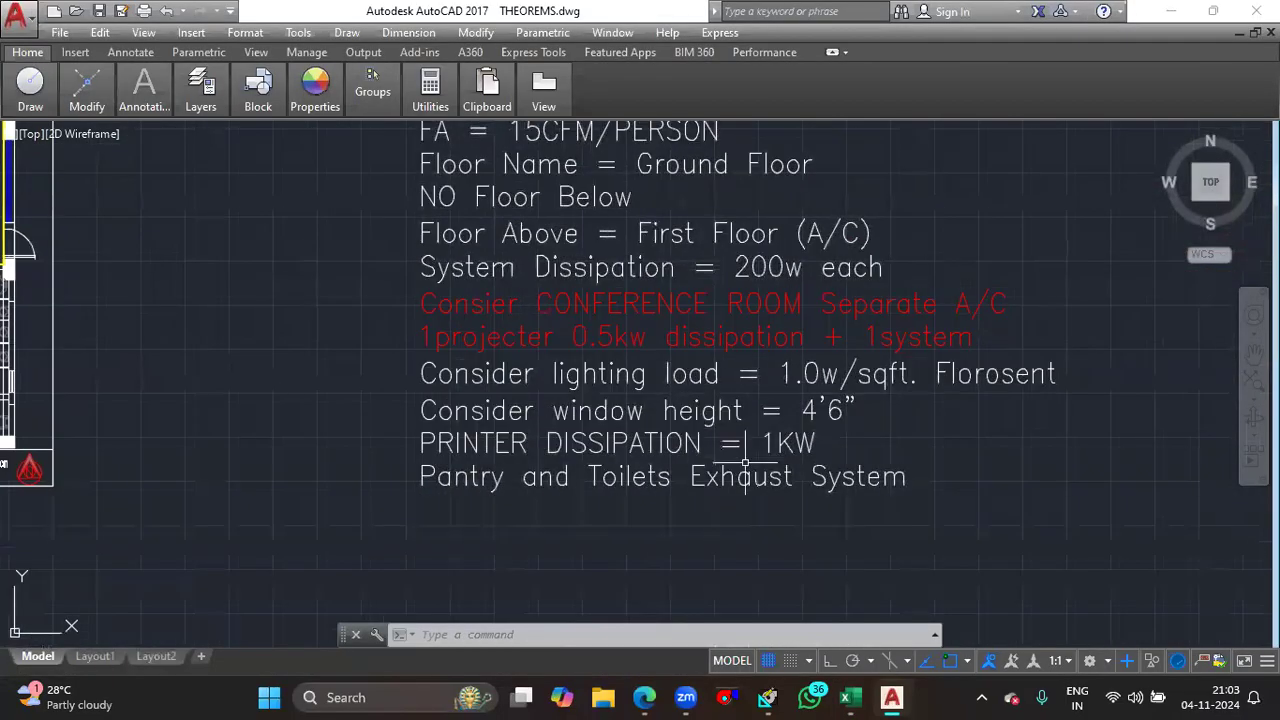
mouse_move(851, 697)
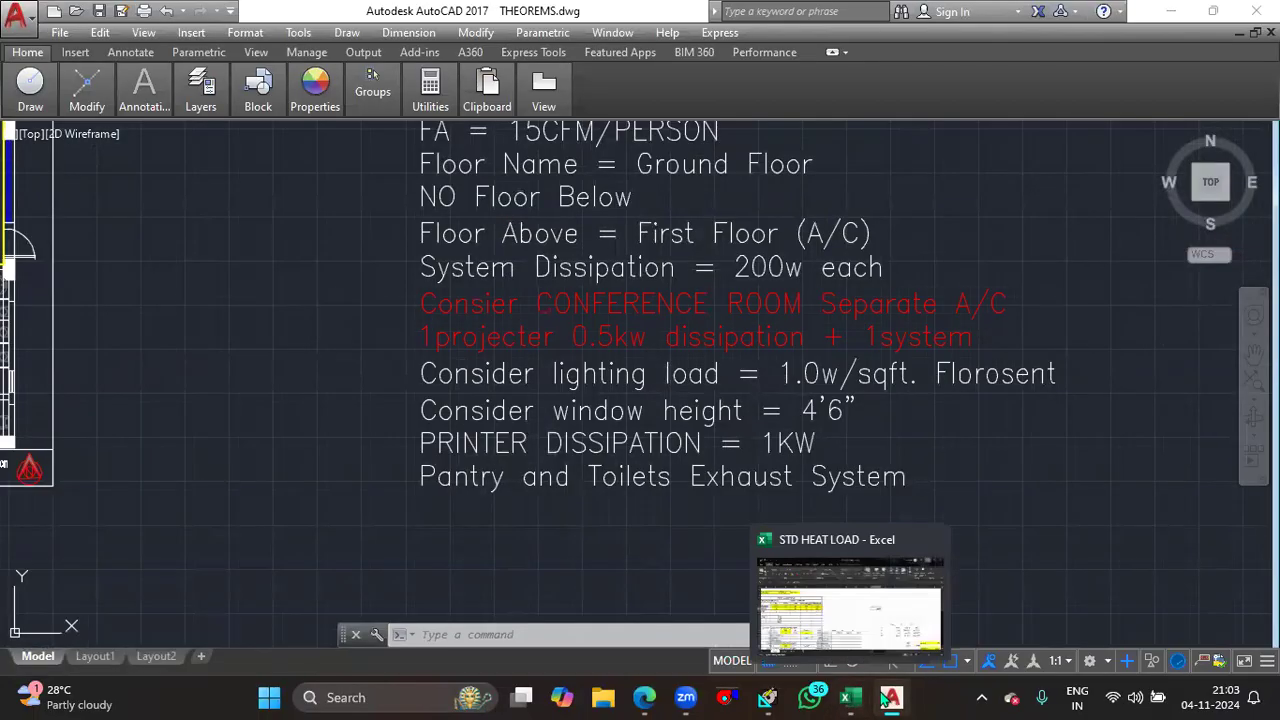
left_click(766, 697)
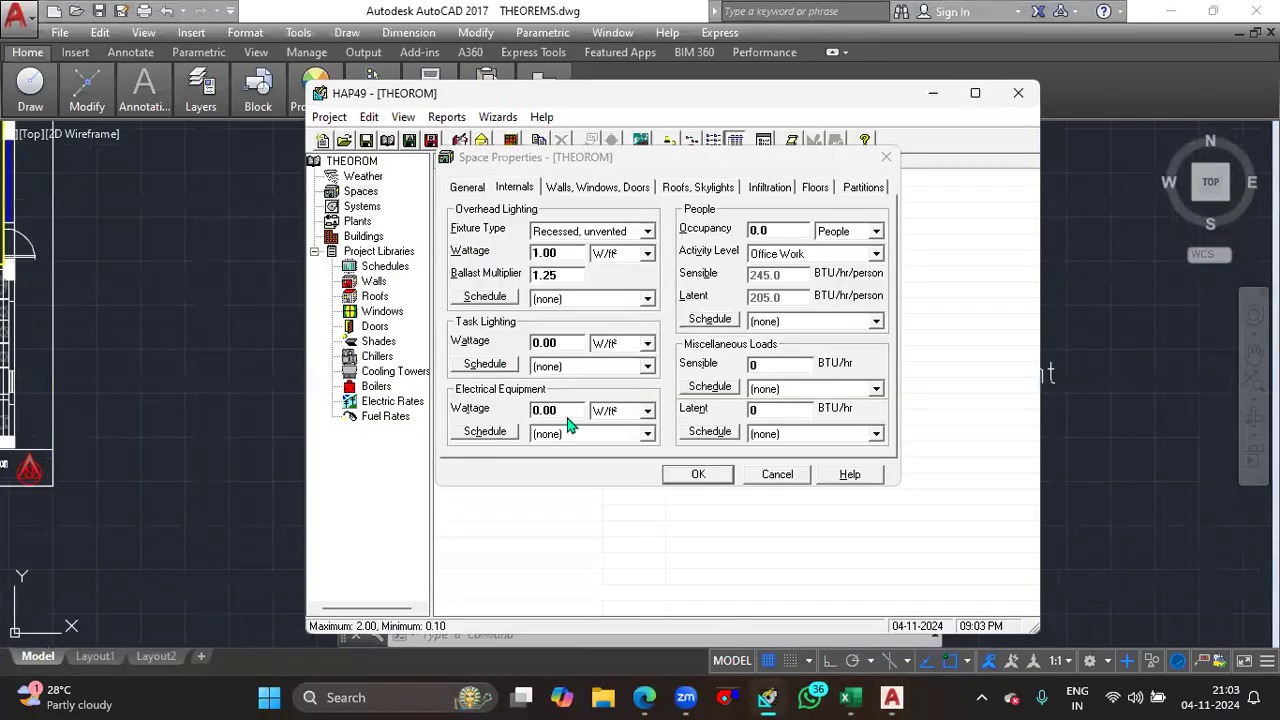
left_click(648, 412)
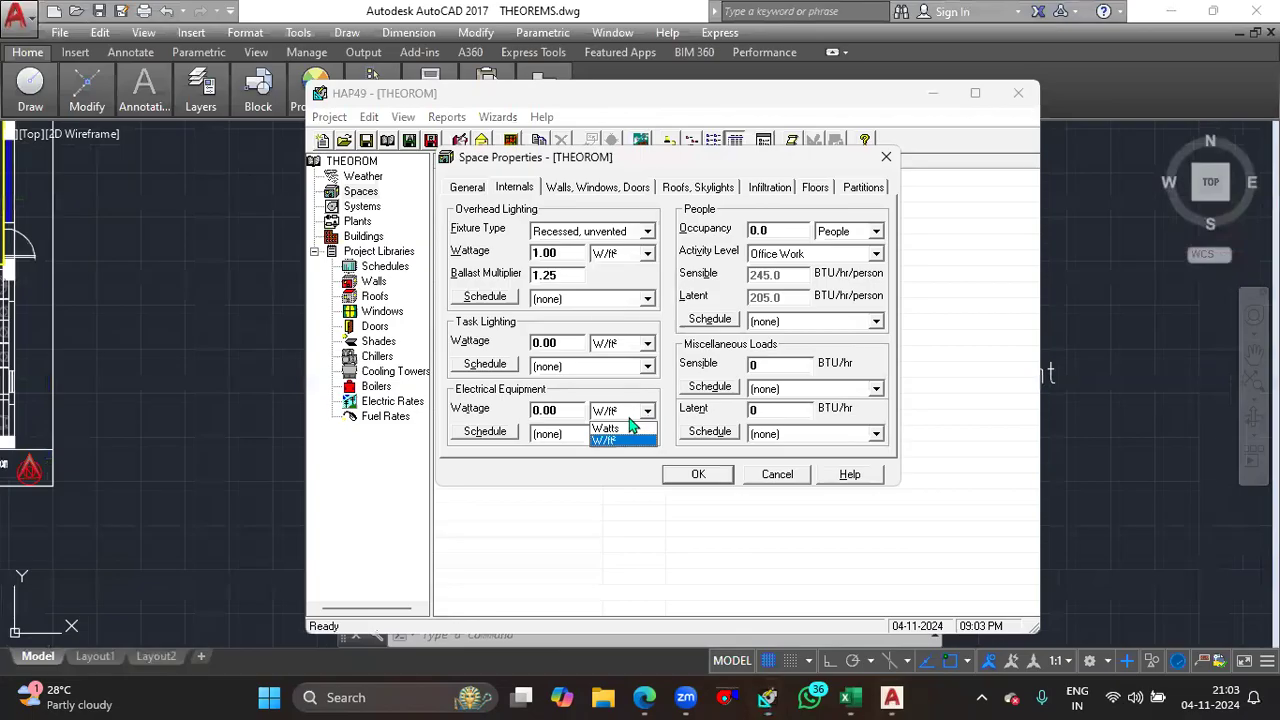
left_click(617, 431)
left_click(569, 415)
type("6000")
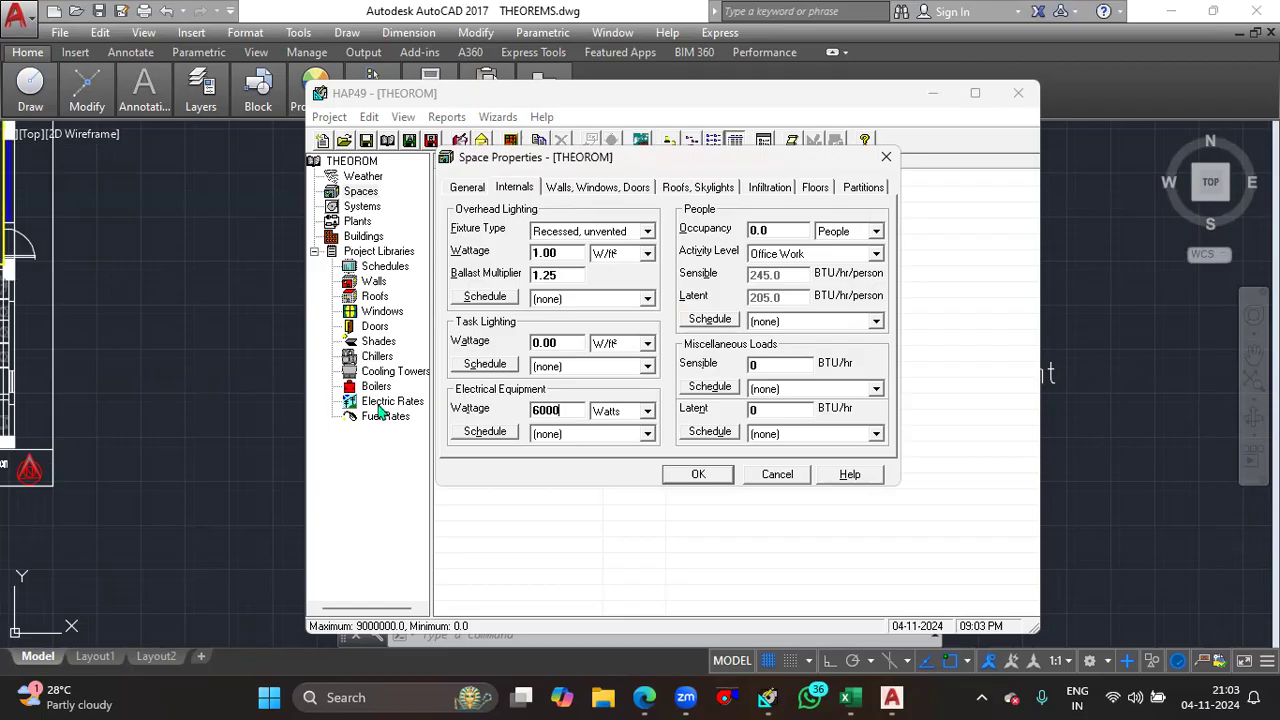
- Look over the STD HEAT LOAD sheet in Excel for reference heat load inputs
left_click(910, 695)
left_click(910, 695)
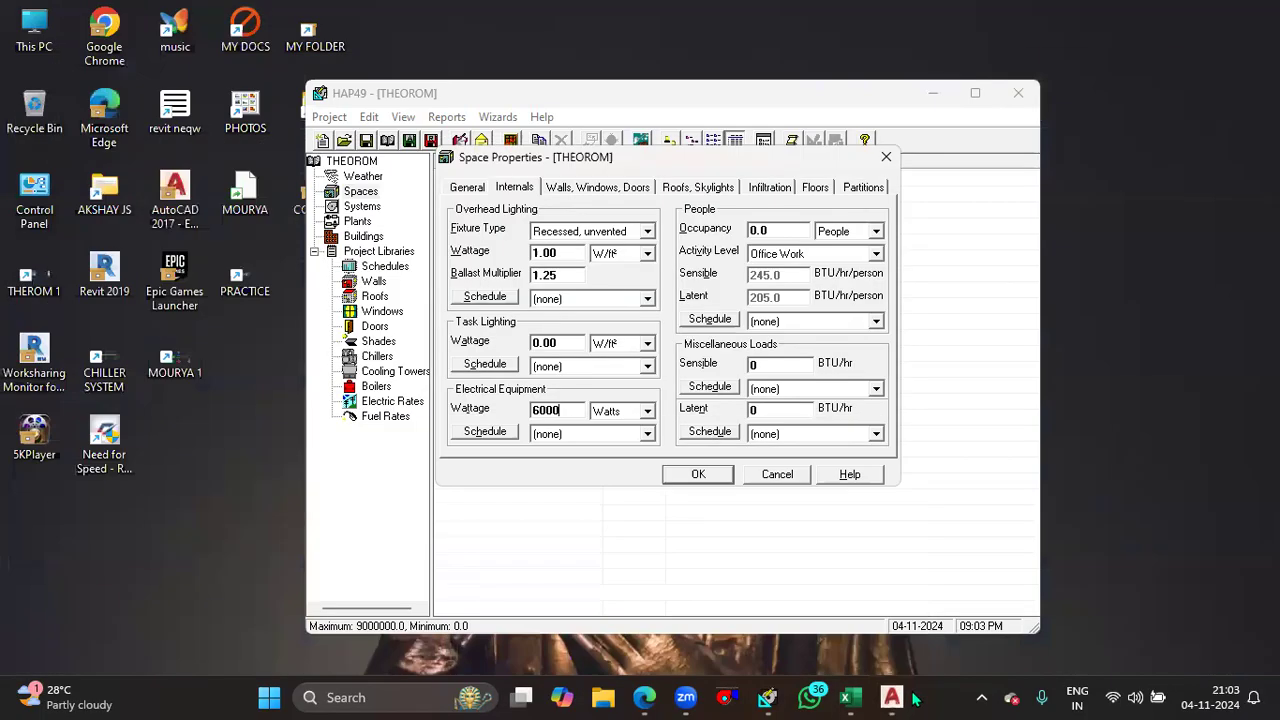
left_click(850, 697)
left_click_drag(968, 645, 880, 645)
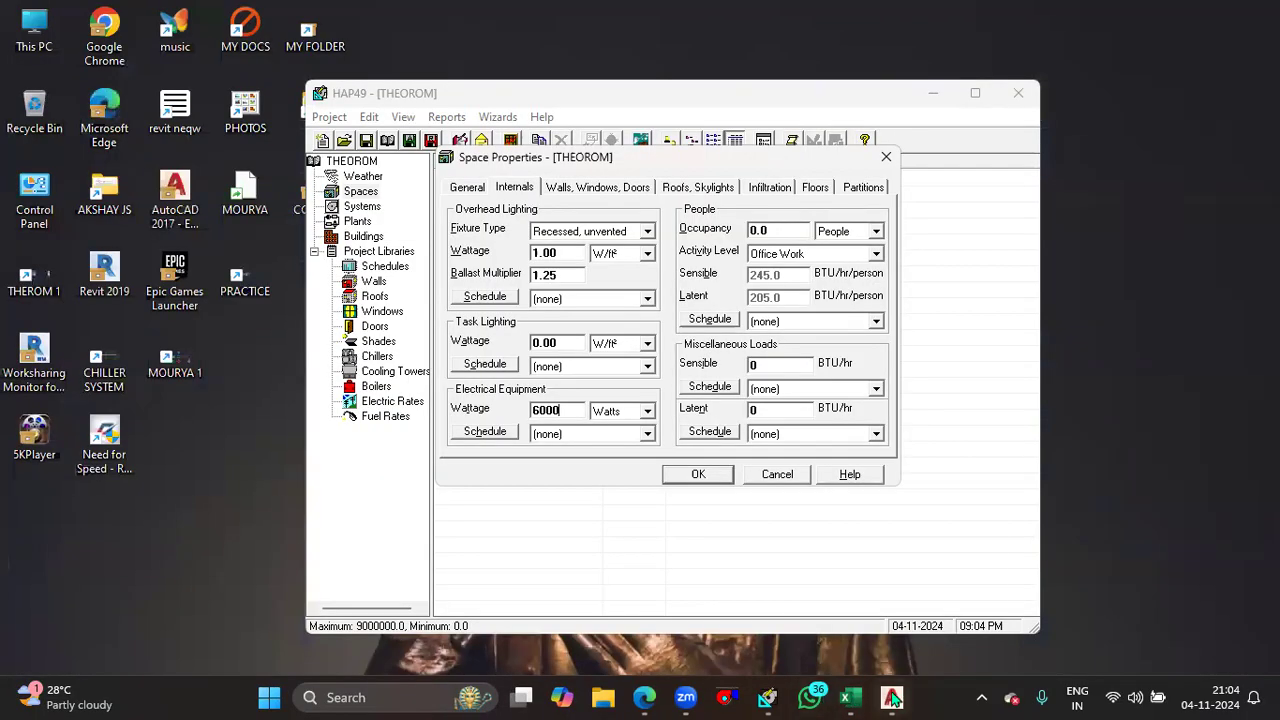
- Count the seats in the AutoCAD plan's cabins and workstations, and set the space's occupancy in HAP to 45 people
left_click(892, 699)
scroll(662, 421, "down", 5)
scroll(766, 437, "up", 5)
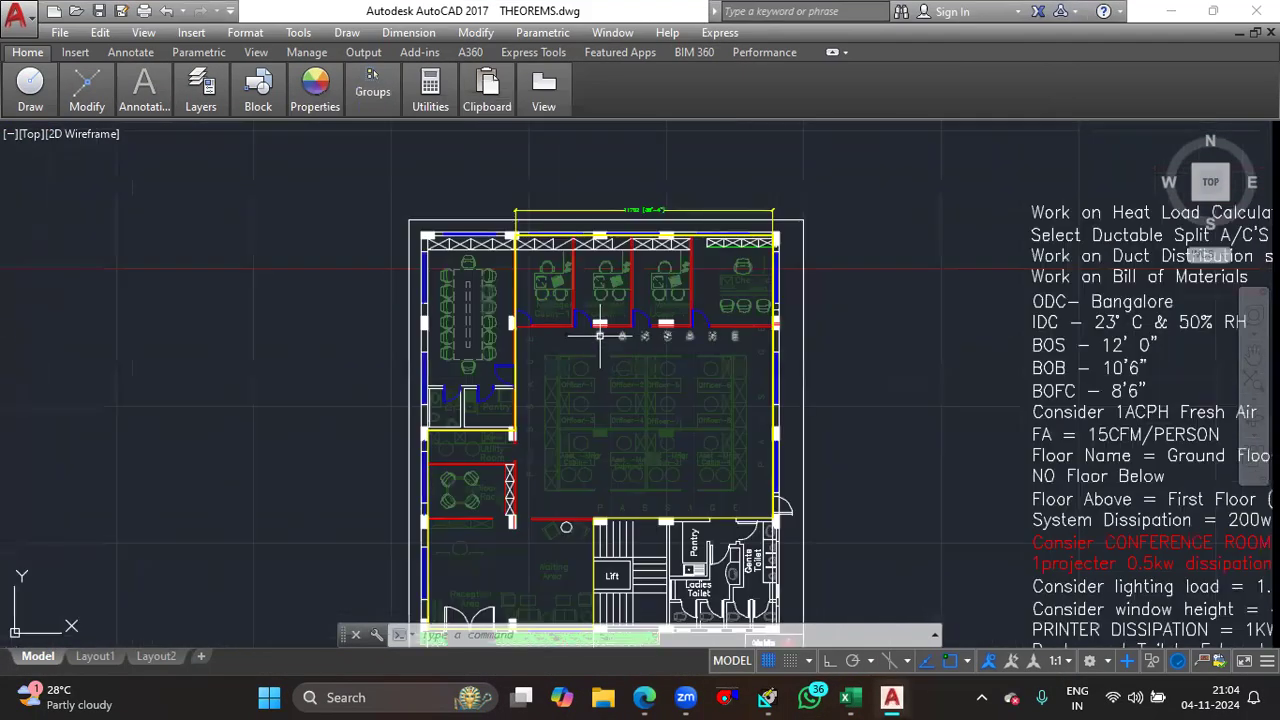
scroll(506, 363, "up", 3)
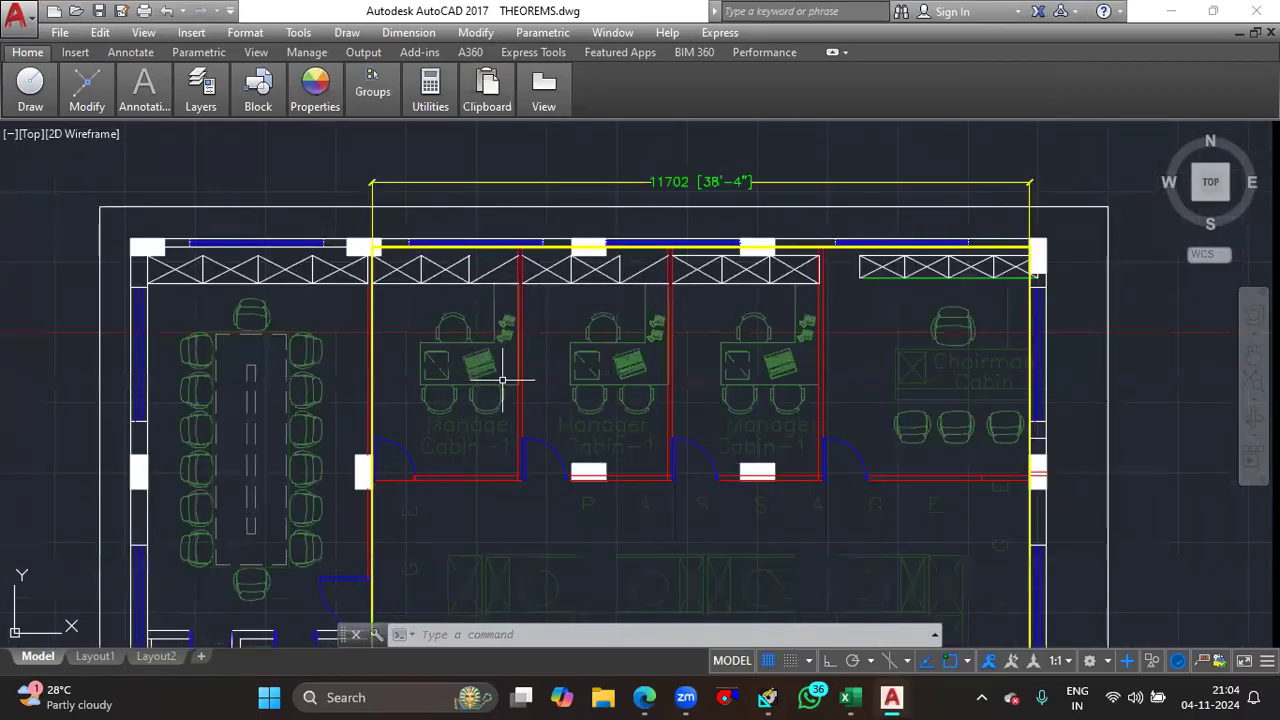
left_click_drag(547, 361, 617, 283)
left_click_drag(858, 459, 851, 349)
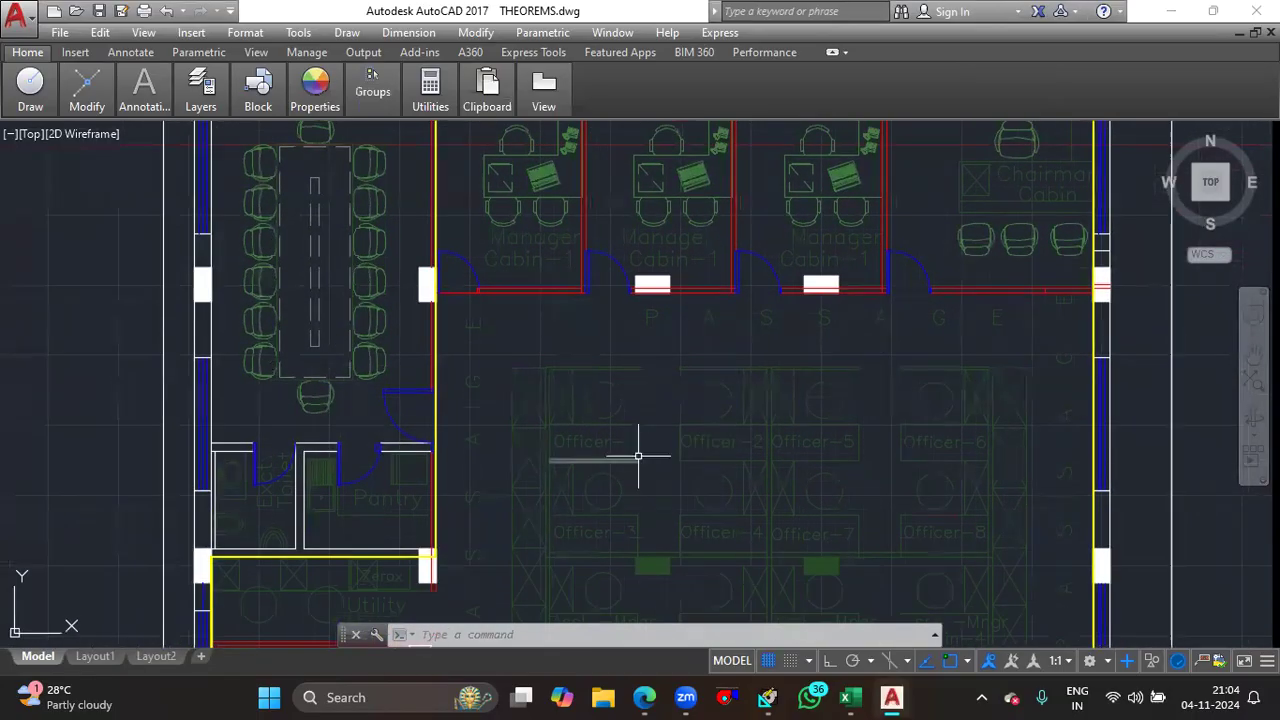
scroll(638, 456, "down", 6)
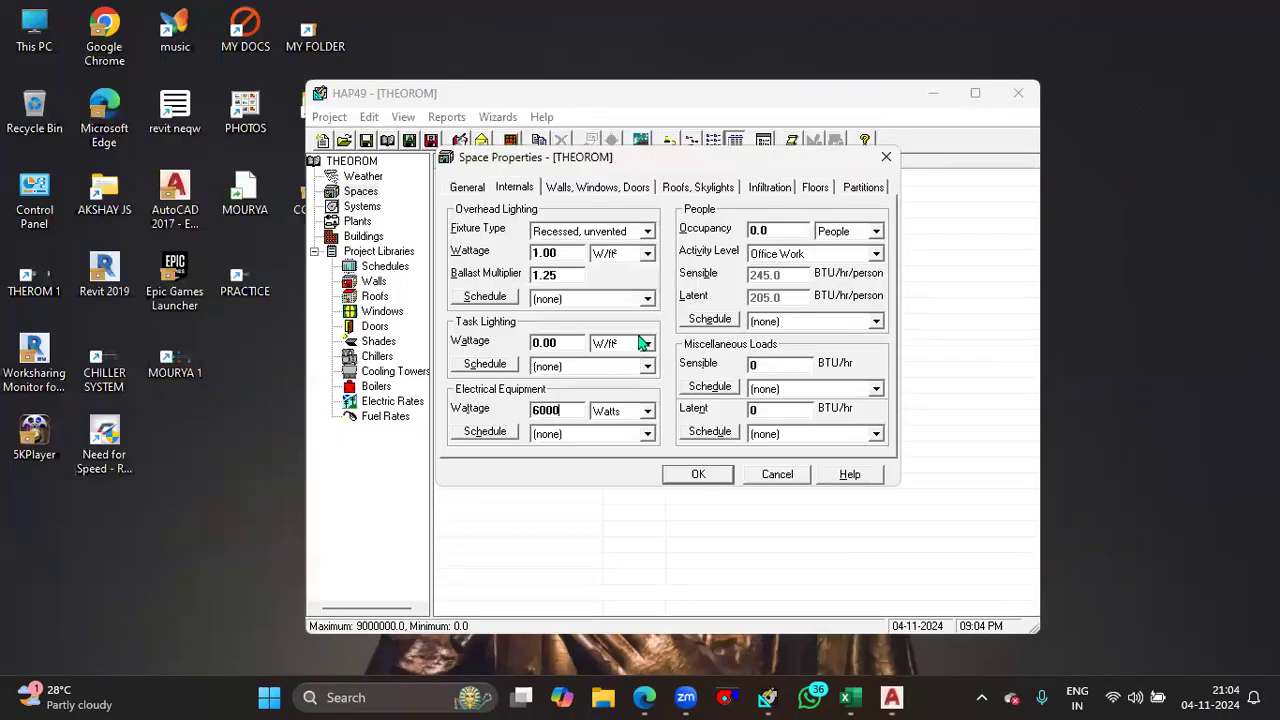
left_click(784, 232)
type("45")
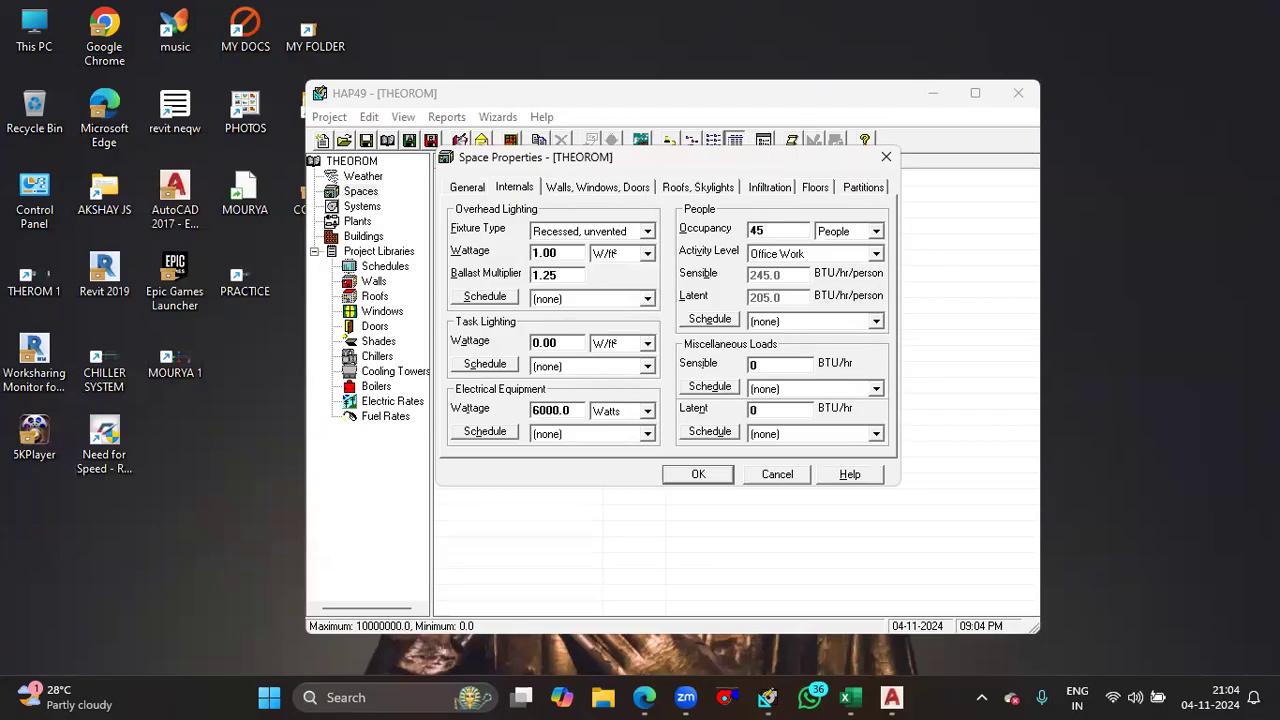
- Recheck the seating in the AutoCAD plan from the cabins down to the reception, and re-enter the HAP occupancy as 45 people
left_click(891, 697)
left_click_drag(576, 355, 534, 492)
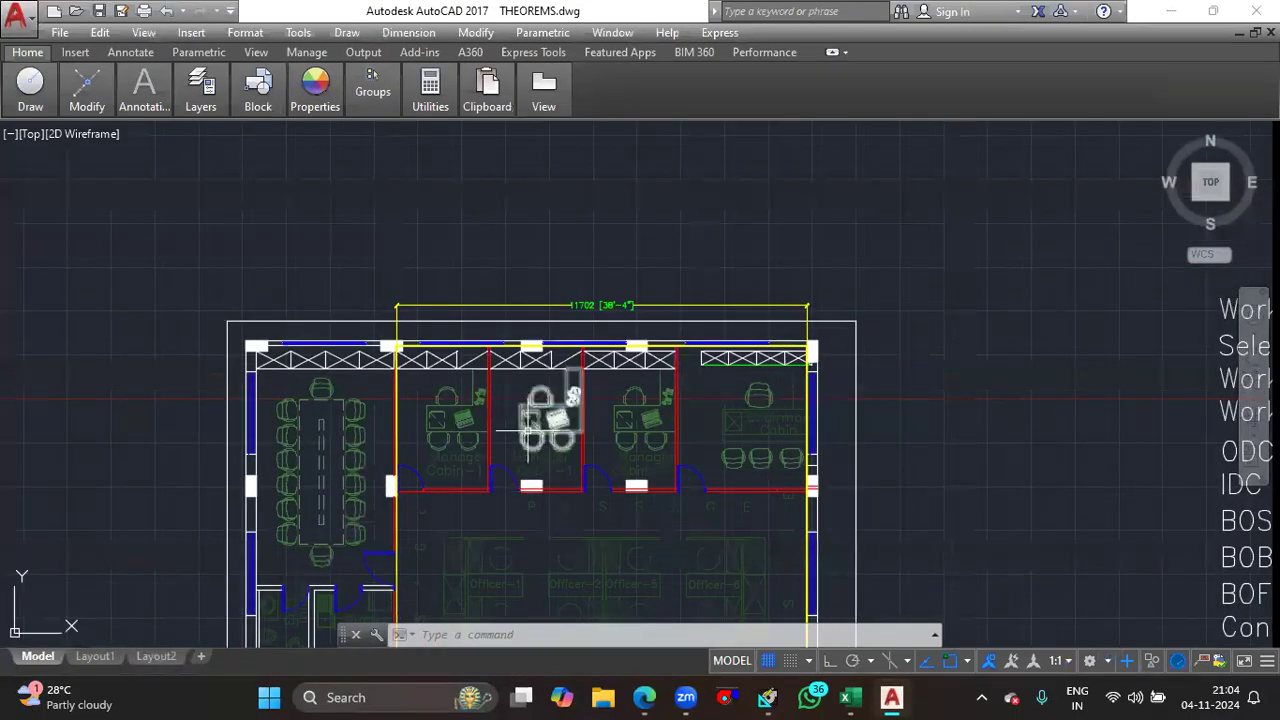
left_click_drag(758, 426, 757, 366)
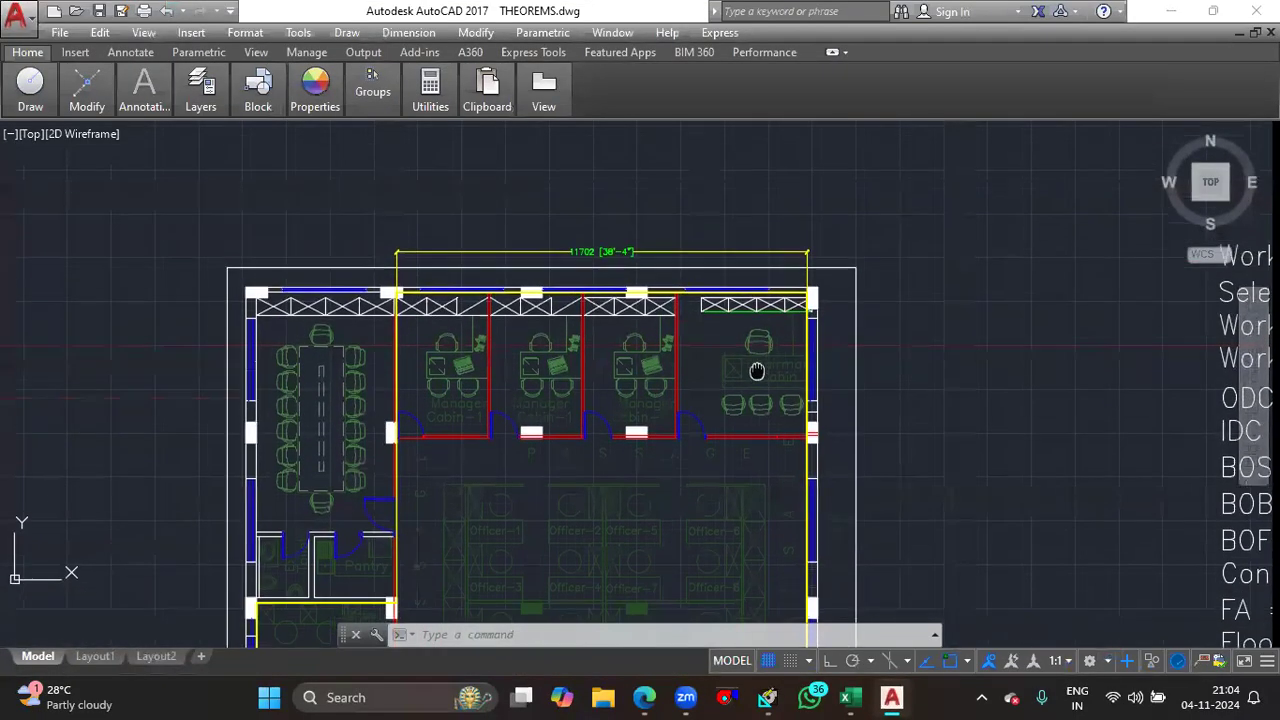
left_click_drag(697, 445, 734, 329)
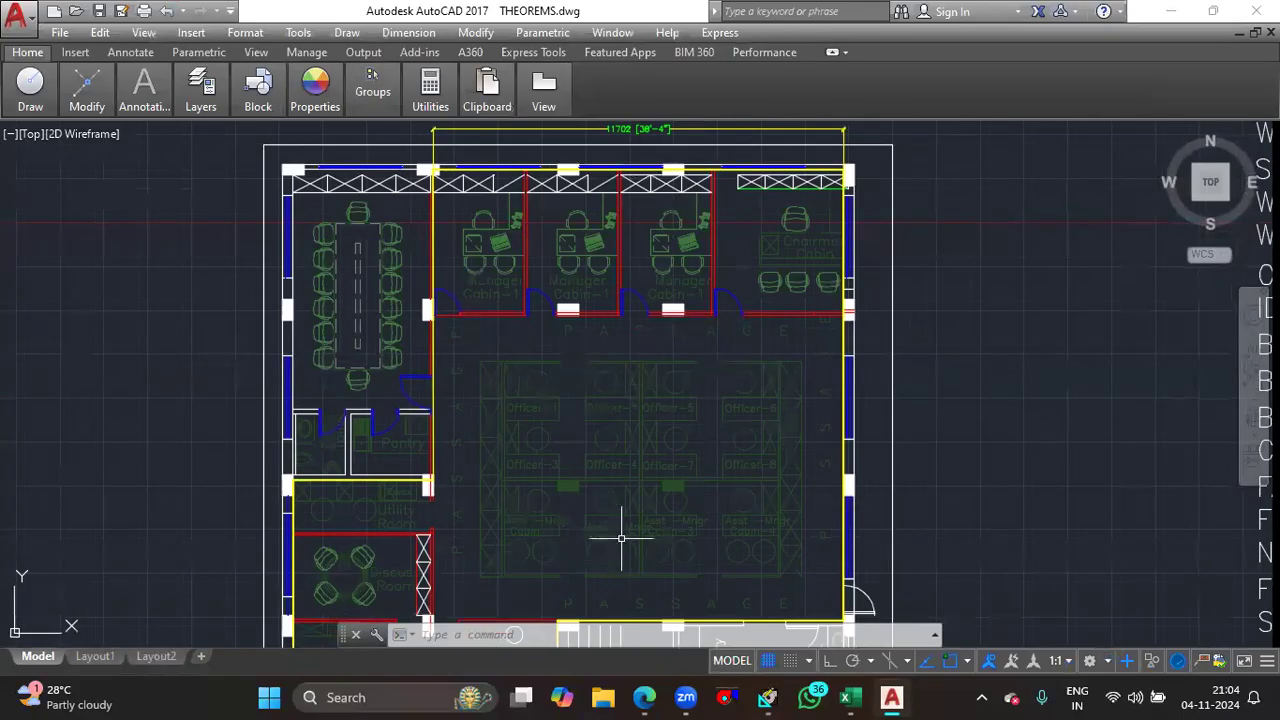
left_click_drag(731, 590, 804, 259)
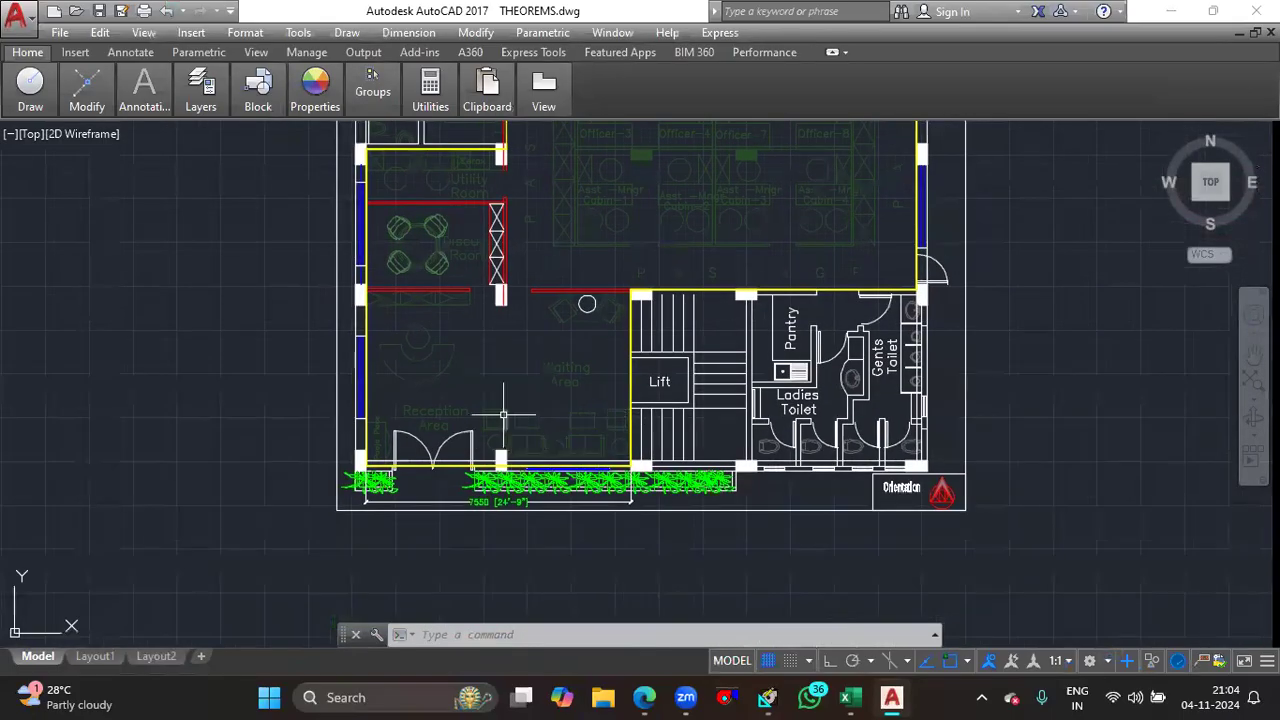
left_click_drag(368, 250, 368, 326)
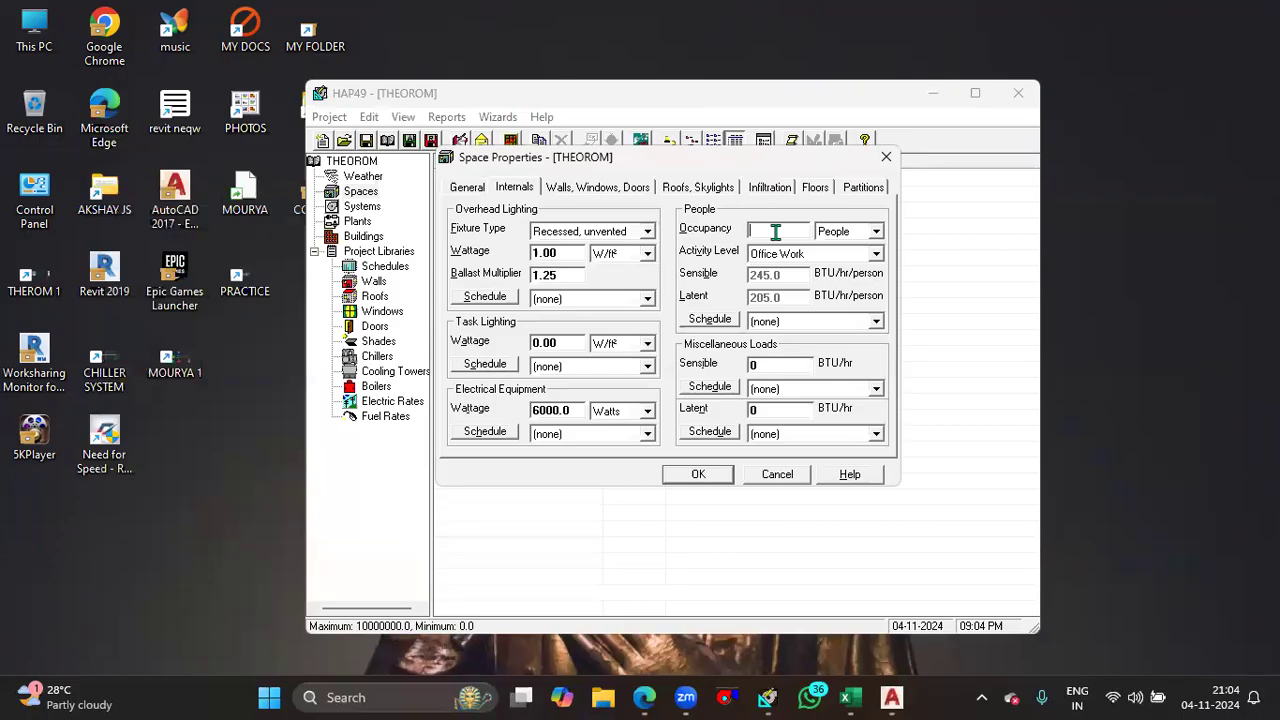
type("5")
- Review the space's general data and outdoor air ventilation requirements, and return to the internal loads
left_click(471, 189)
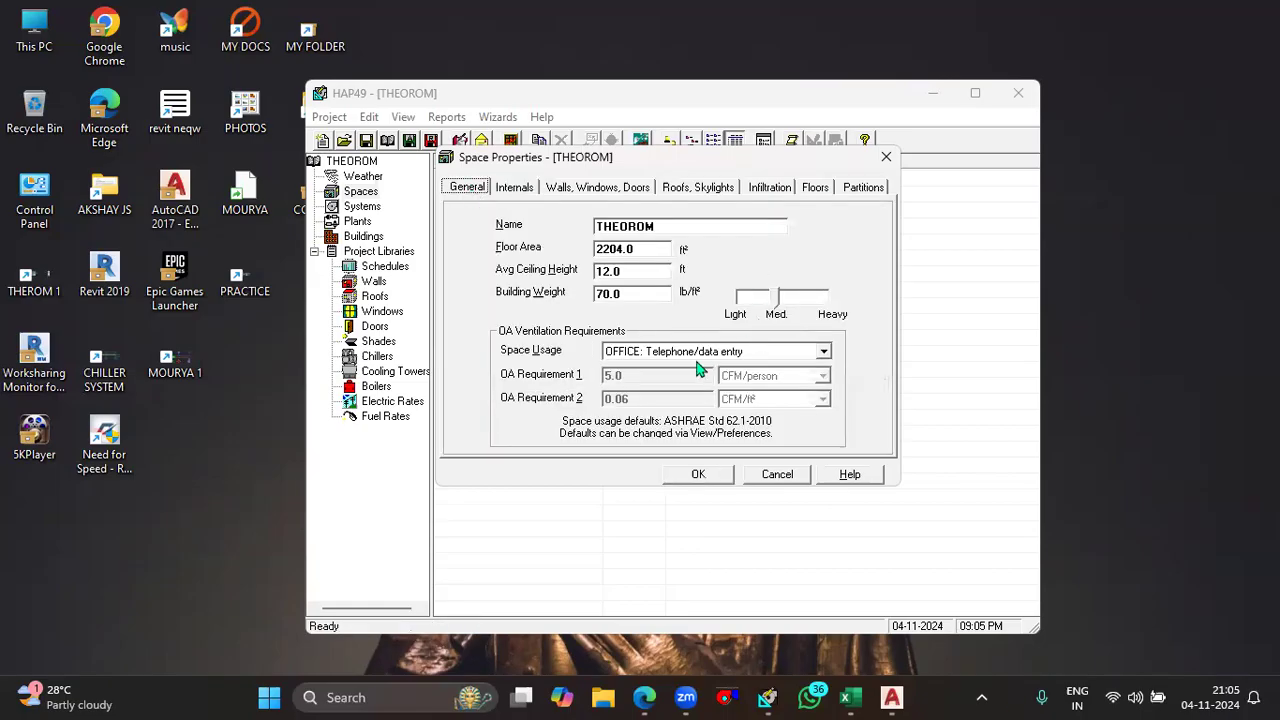
left_click(521, 193)
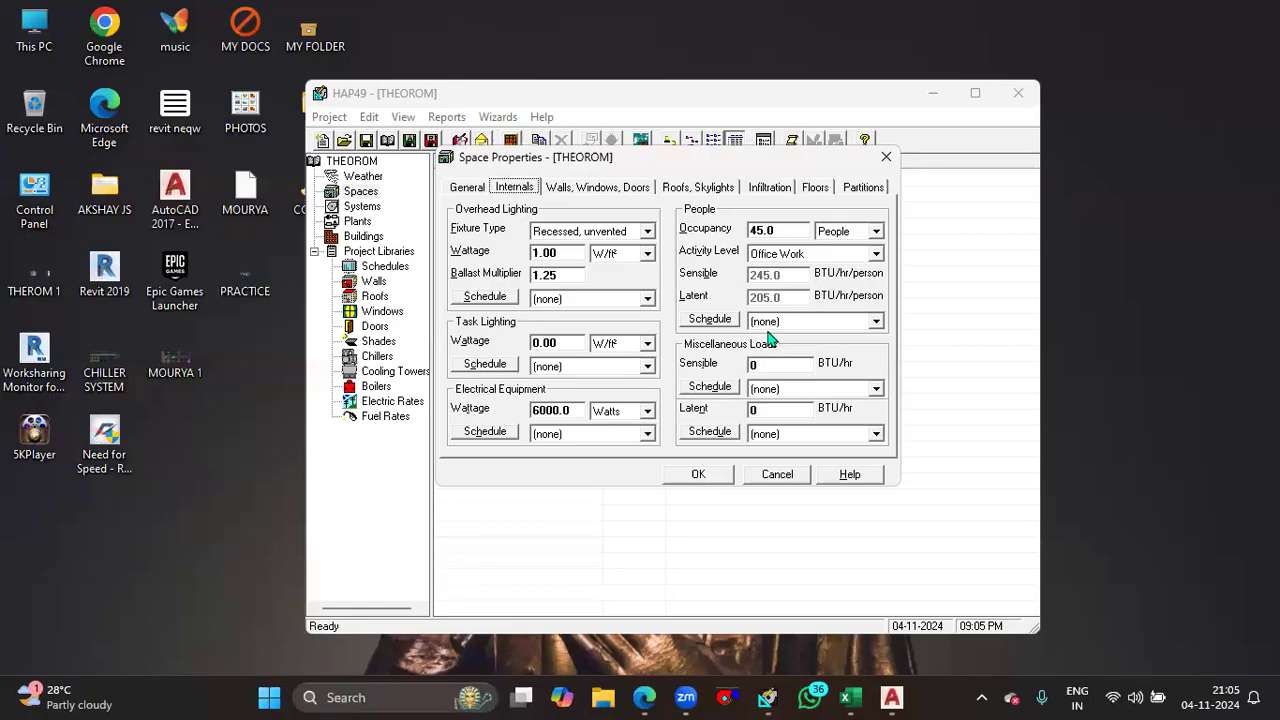
- Create a new fractional schedule for the space's overhead lighting and name it OFFICE TIMINGS
left_click(473, 298)
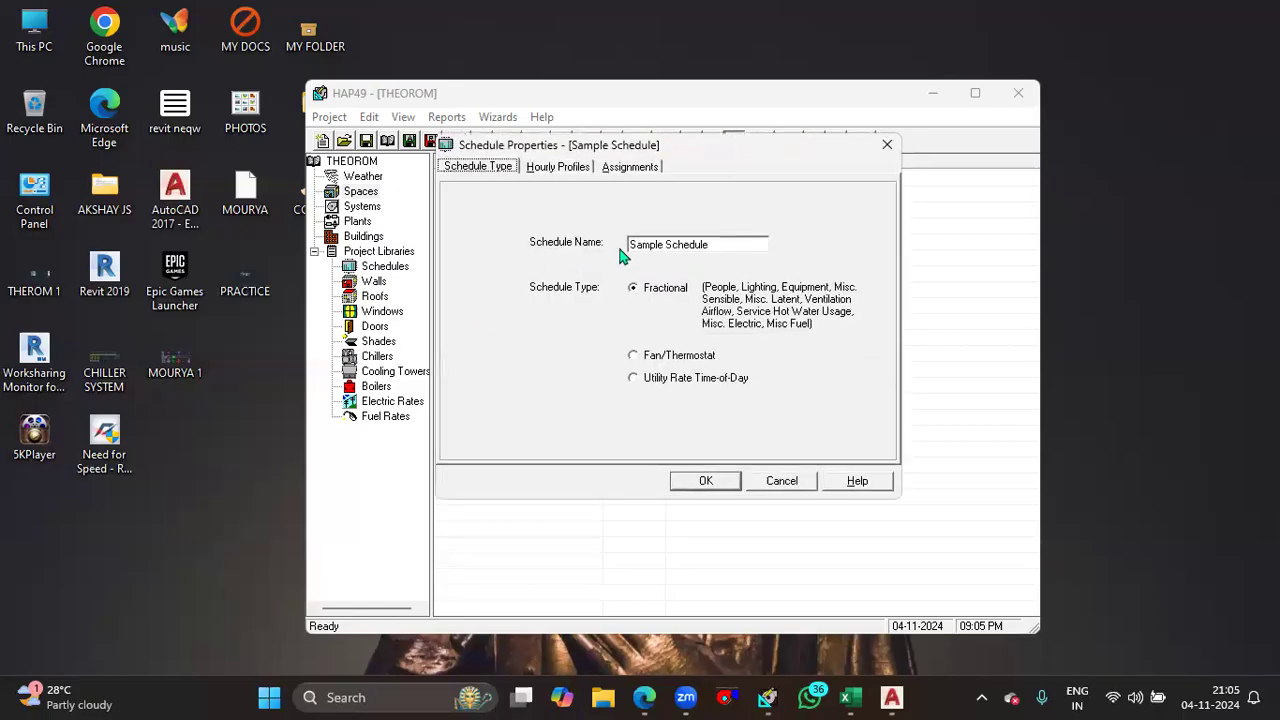
left_click(725, 249)
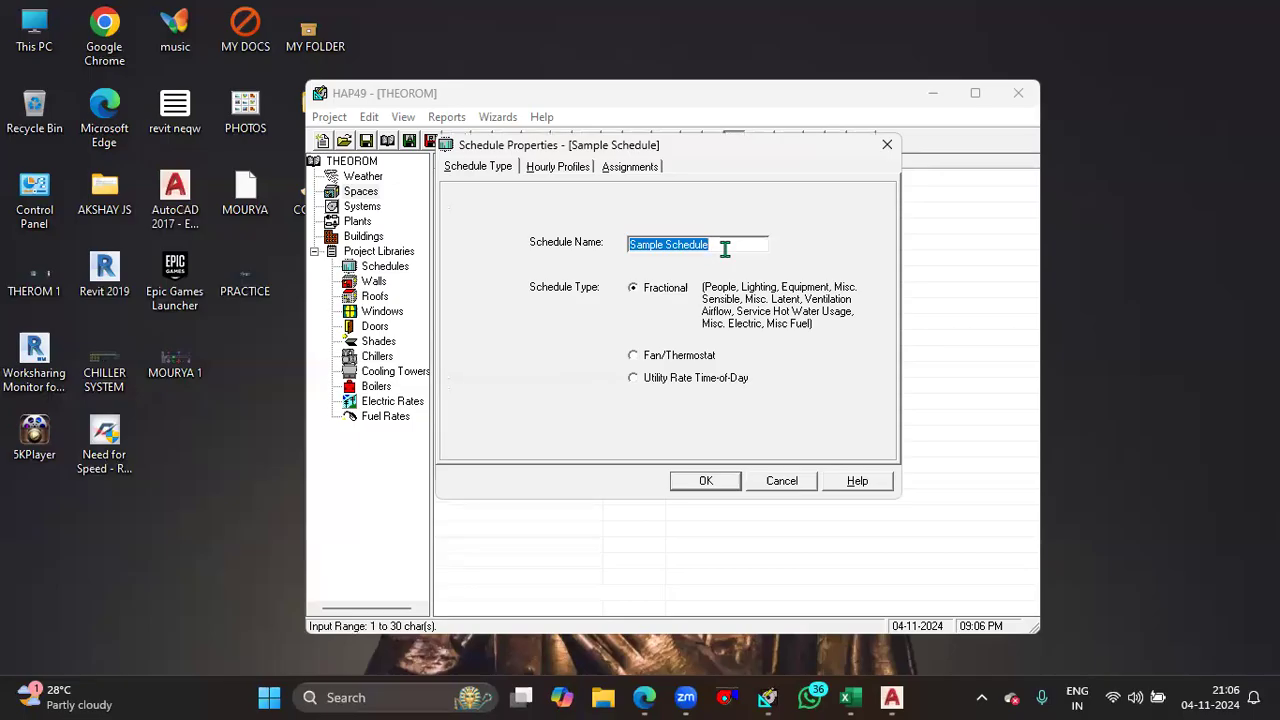
type("OF")
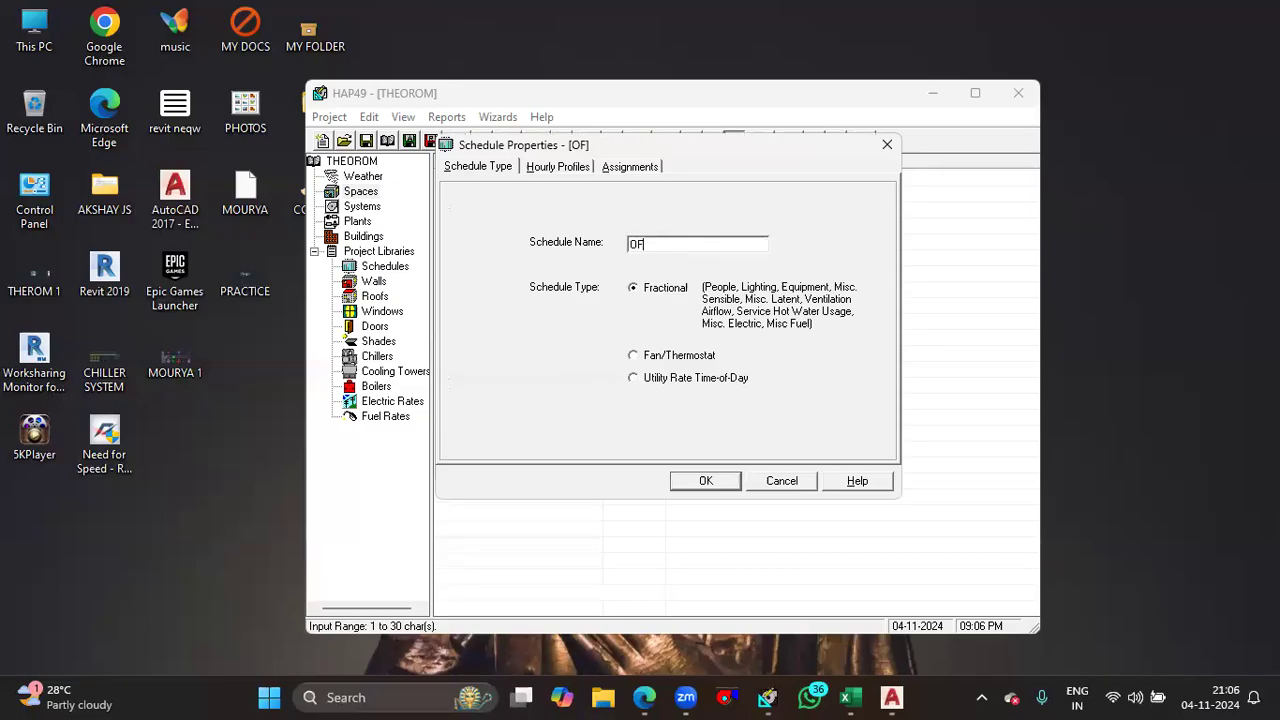
type("FICE TIMINGS")
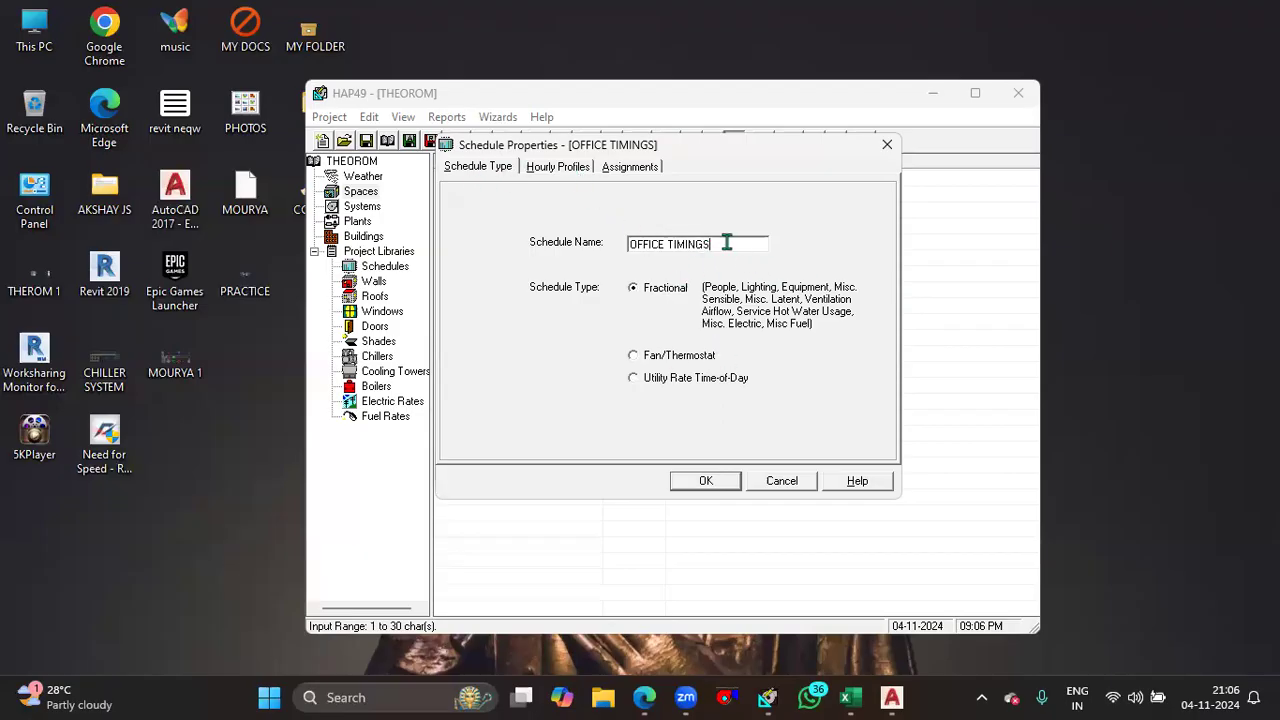
- Open the first hourly profile of the schedule and rename it MON-SAT
left_click(561, 170)
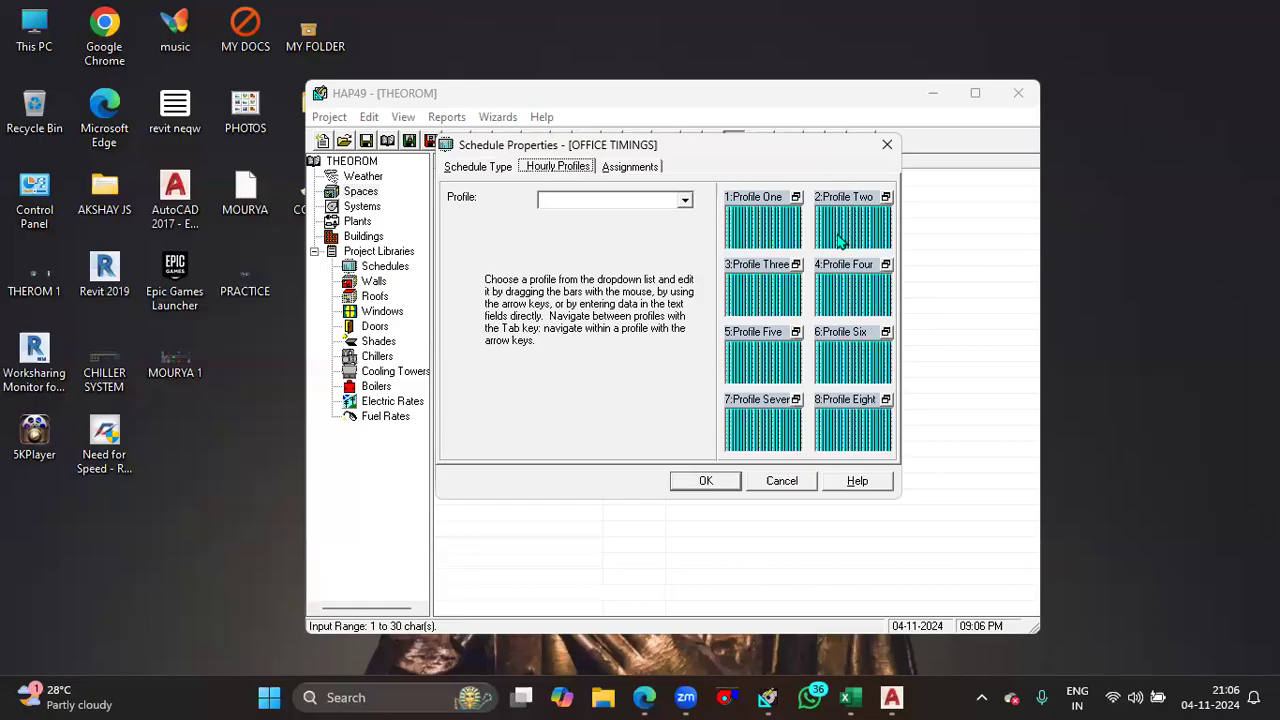
left_click(797, 197)
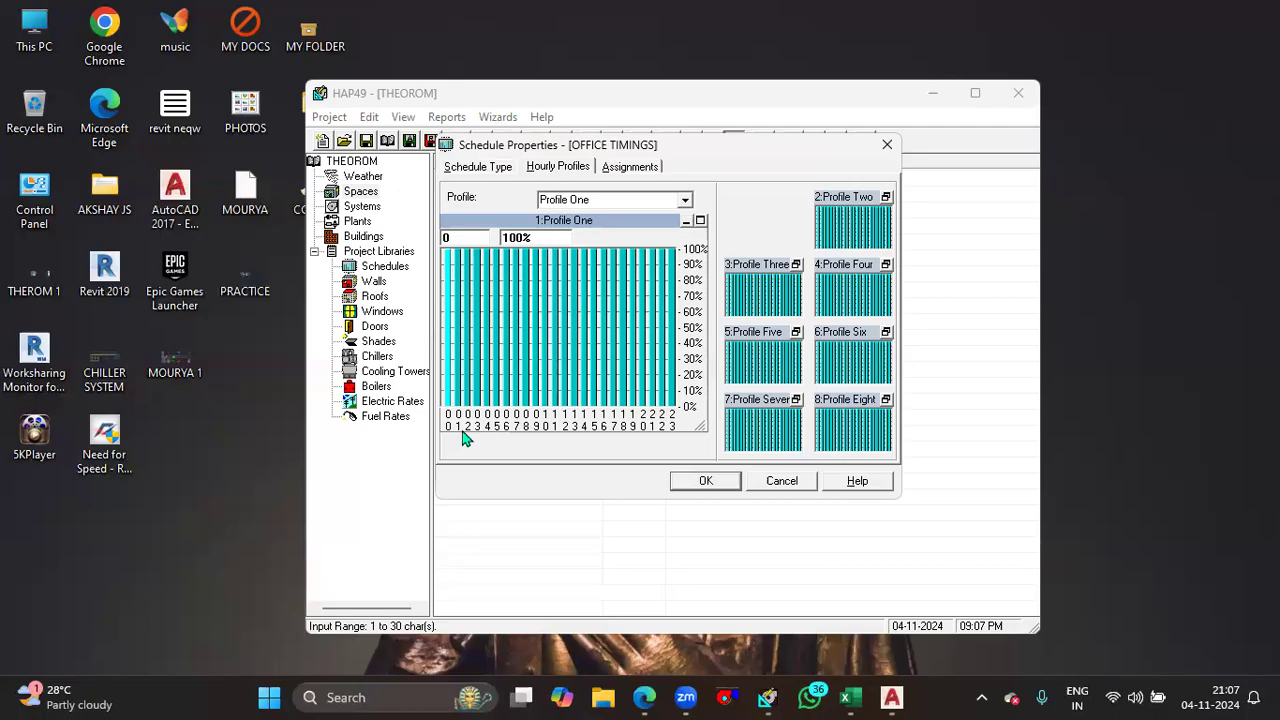
left_click(638, 200)
type("MON-SAT")
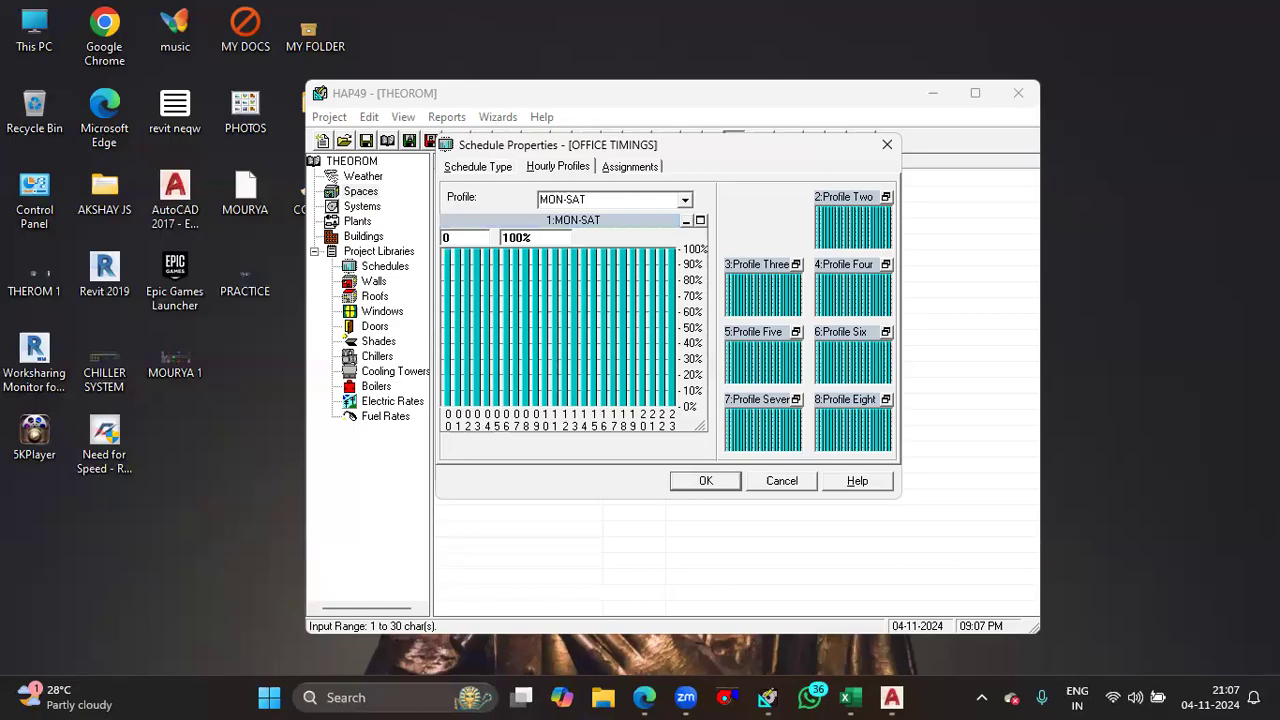
key("BackSpace")
key("BackSpace")
type("AT")
- Set hours 0-7 of the MON-SAT profile to 0%
left_click(460, 237)
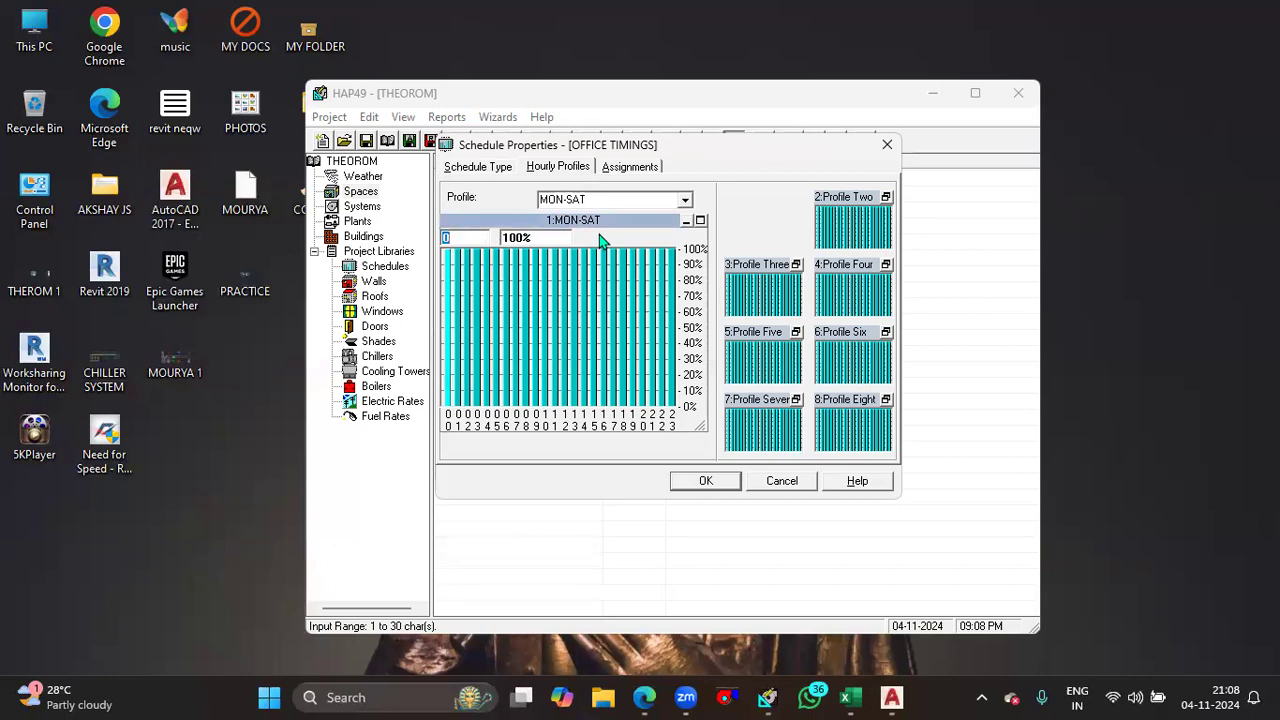
type("0-7")
left_click(567, 238)
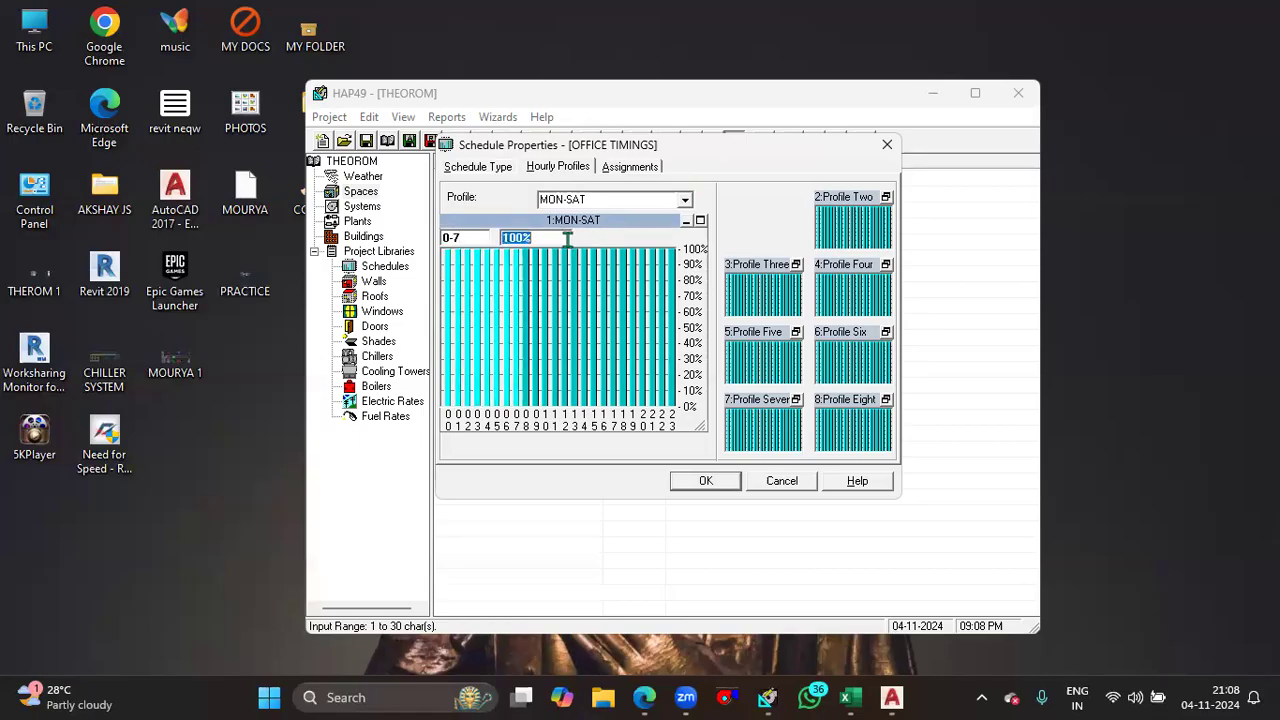
type("0")
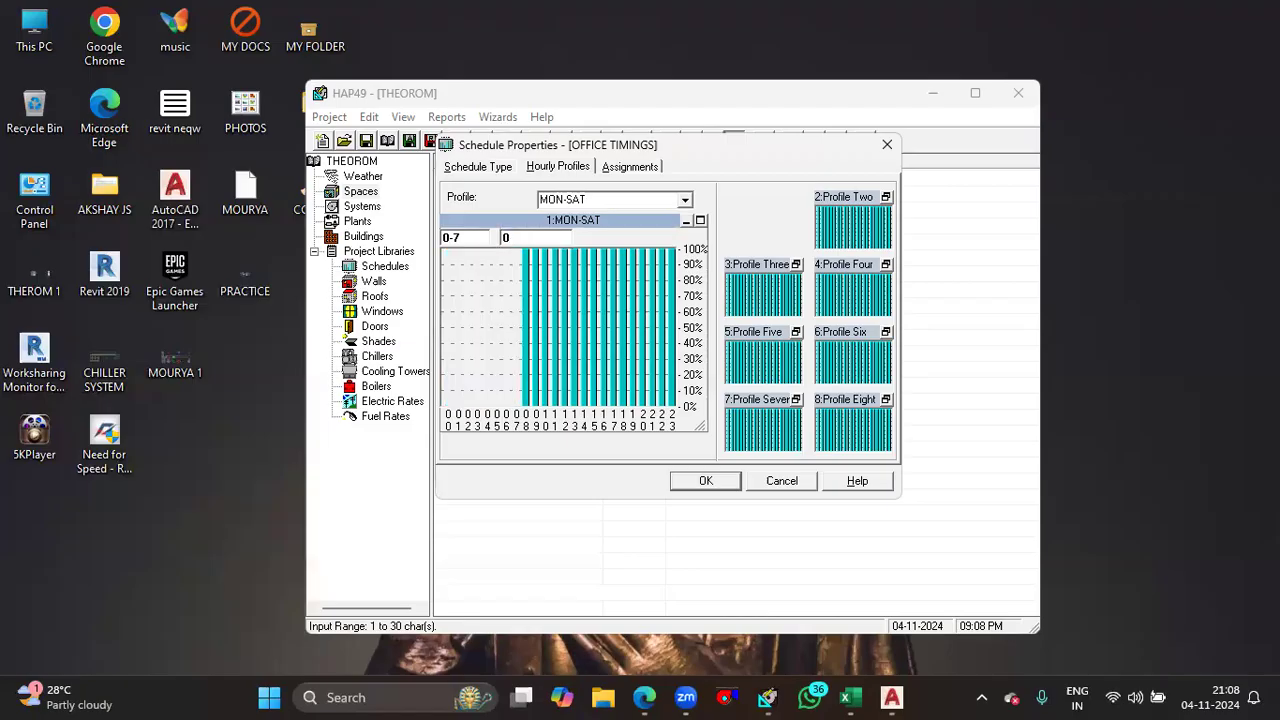
- Set hour 8 of the MON-SAT profile to 25%, and raise it to 50%
left_click(474, 235)
type("8")
left_click(540, 236)
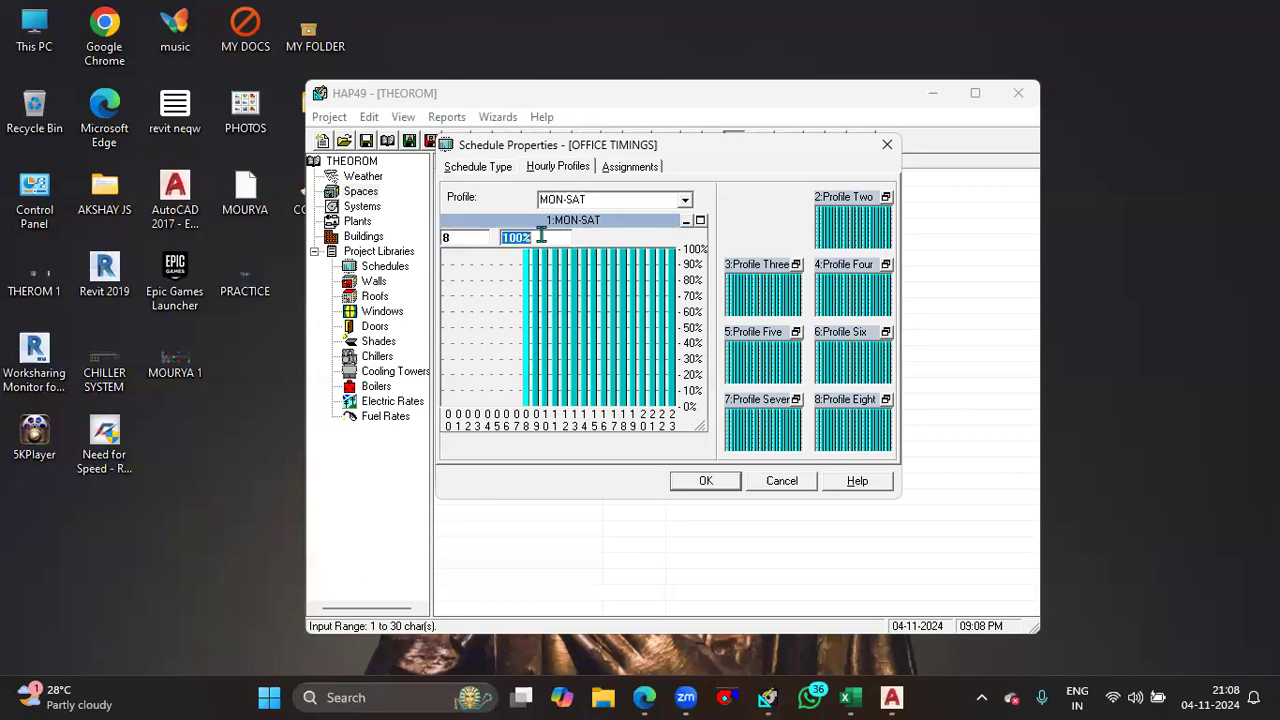
type("25")
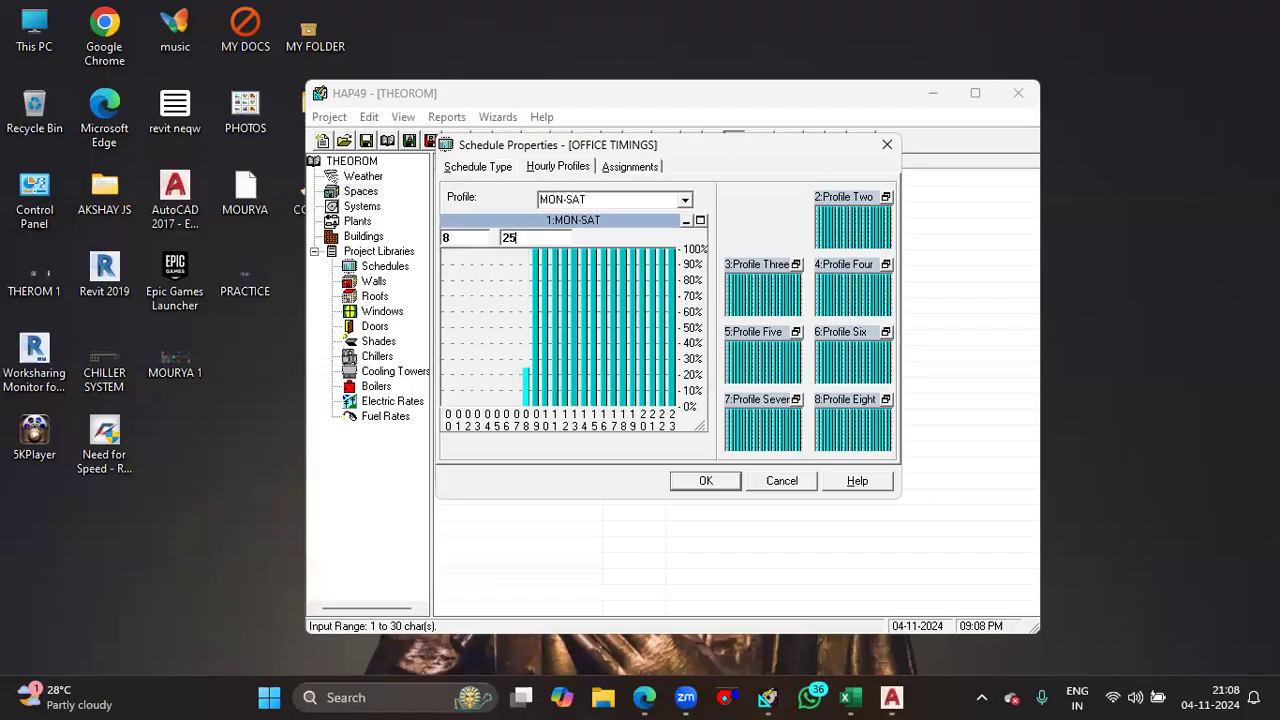
left_click(463, 234)
left_click(538, 238)
type("50")
key("Return")
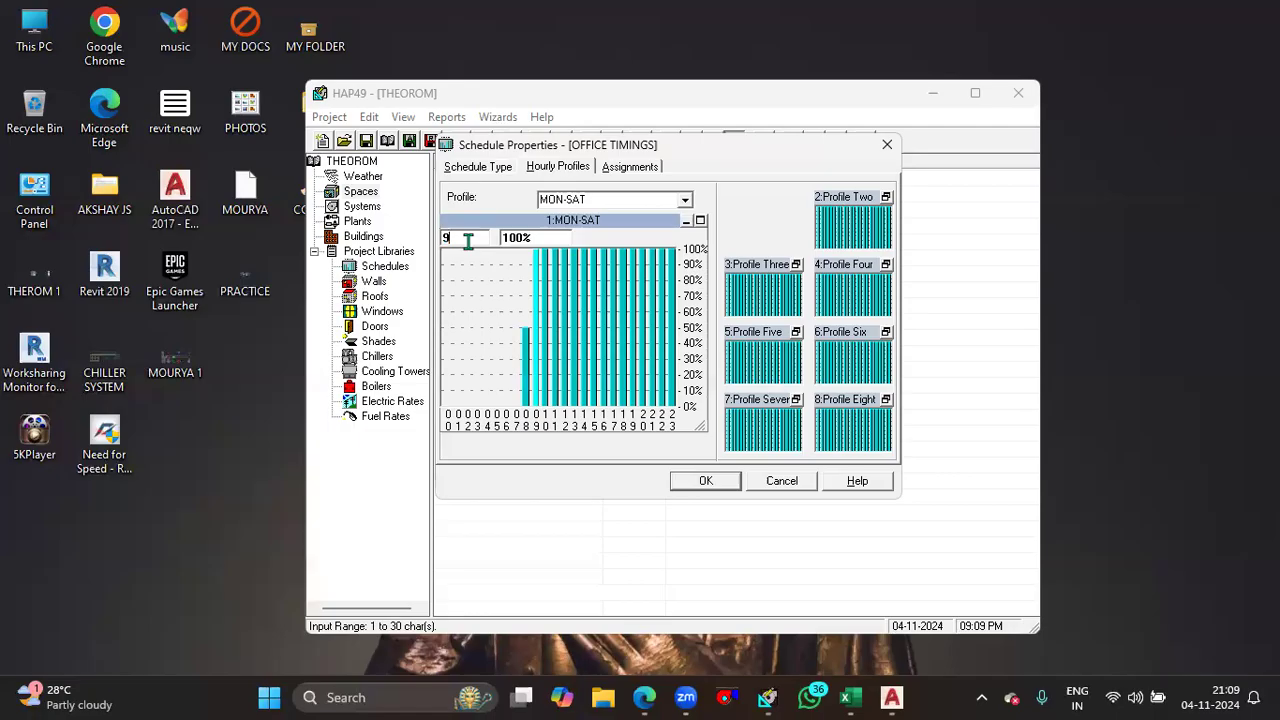
- Keep hours 9-19 of the MON-SAT profile at 100% and set hour 20 to 50%
type("-")
type("19")
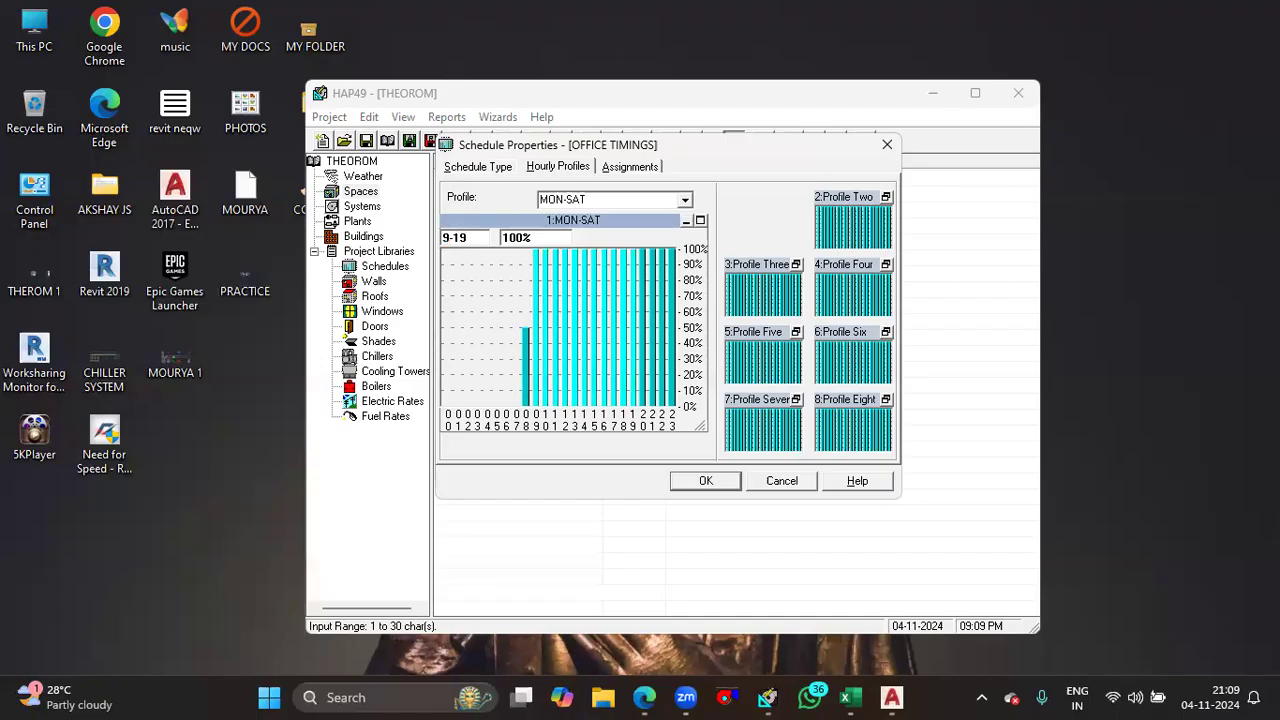
left_click(541, 240)
left_click(466, 238)
type("20")
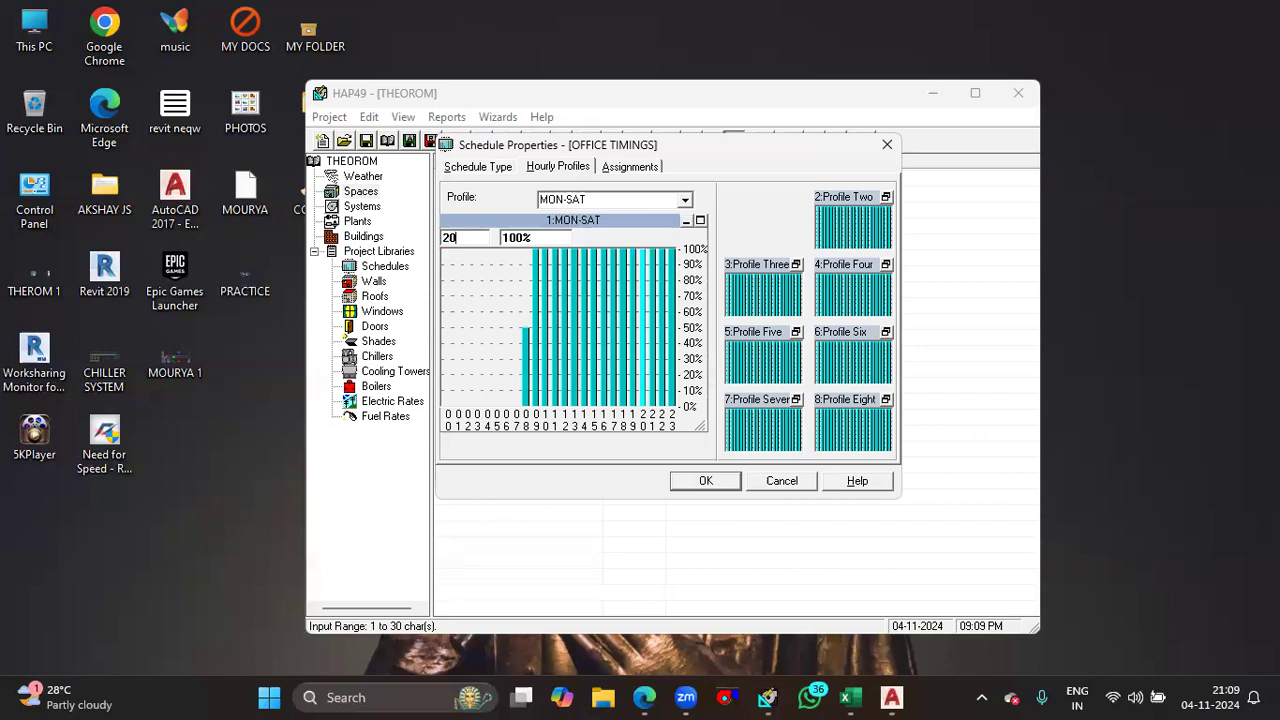
double_click(537, 237)
type("50")
- Set hours 21-23 of the MON-SAT profile to 0% and raise hour 20 to 100%
double_click(470, 237)
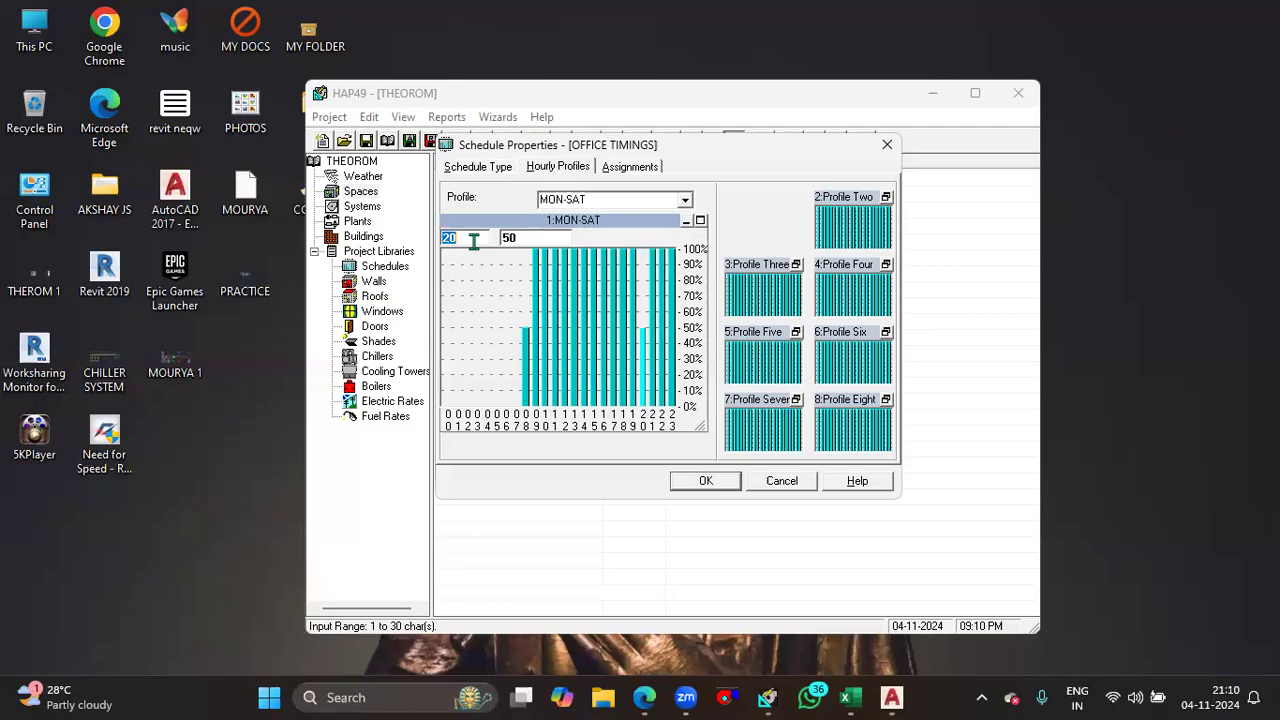
type("21-23")
double_click(542, 237)
type("0")
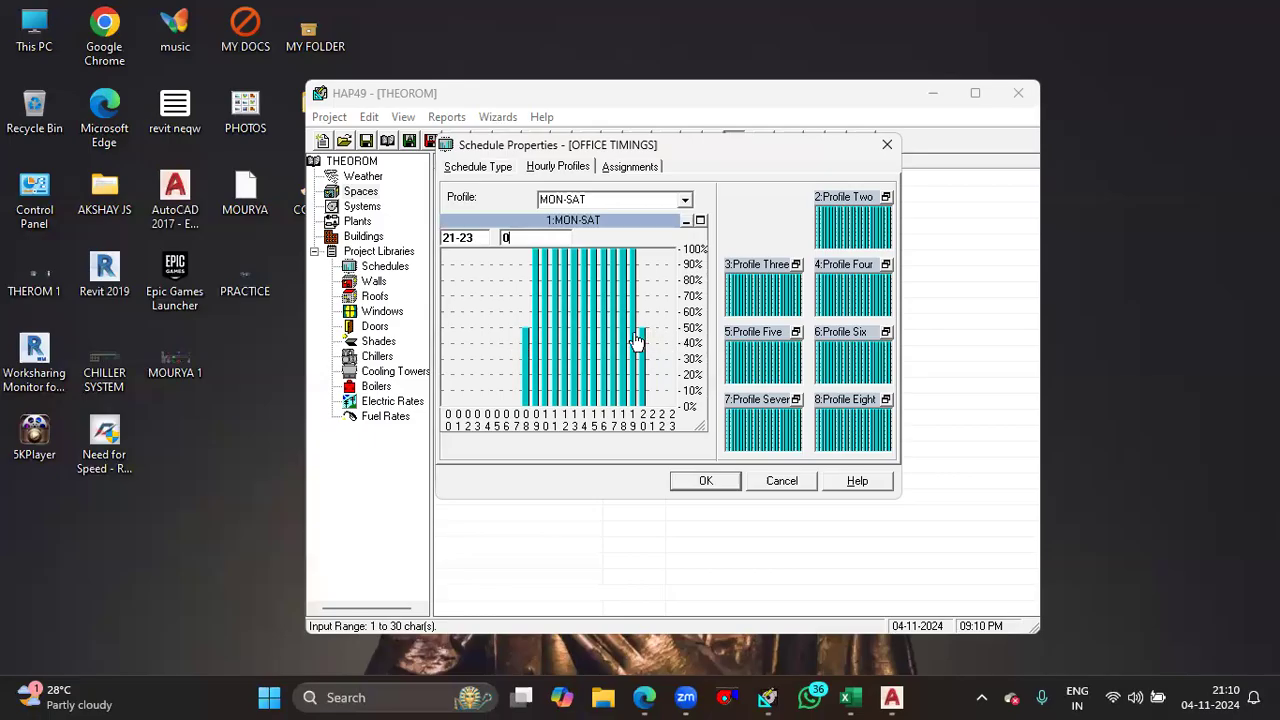
left_click_drag(648, 342, 650, 252)
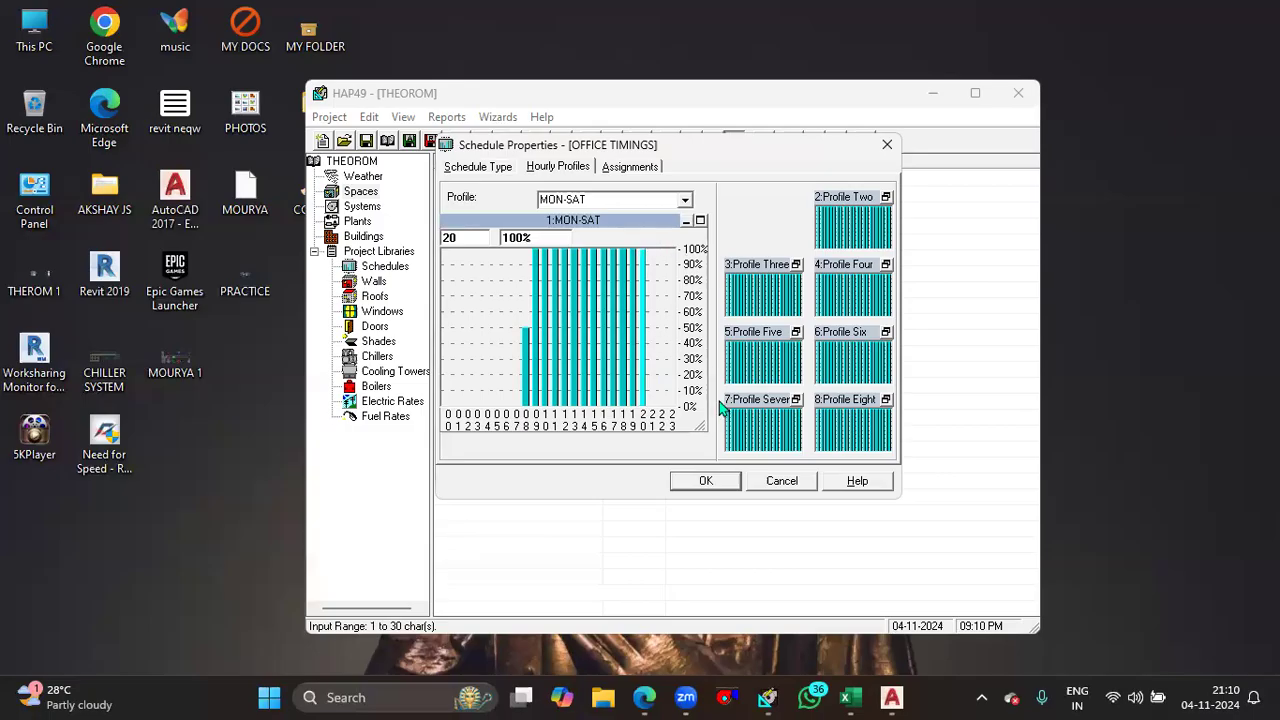
- Rename the second hourly profile SUN&HLDYS and set its hours 0-24 to 0%
double_click(857, 228)
left_click(601, 203)
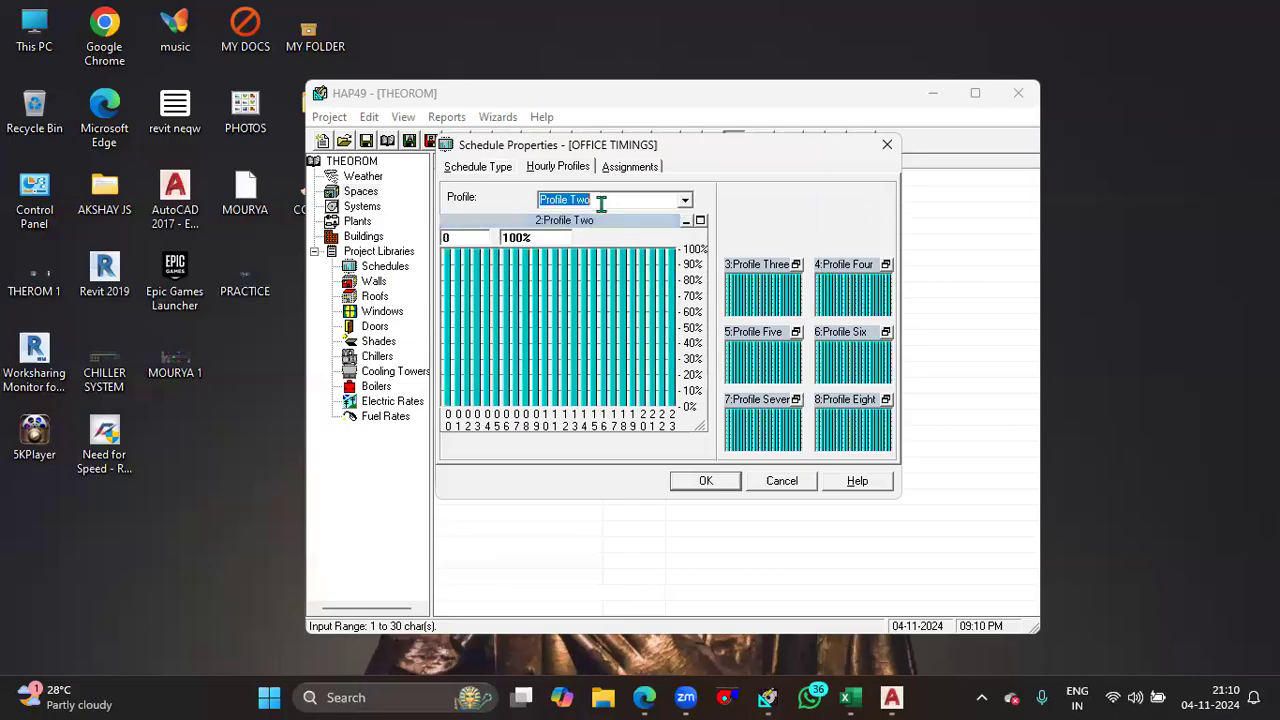
type("S")
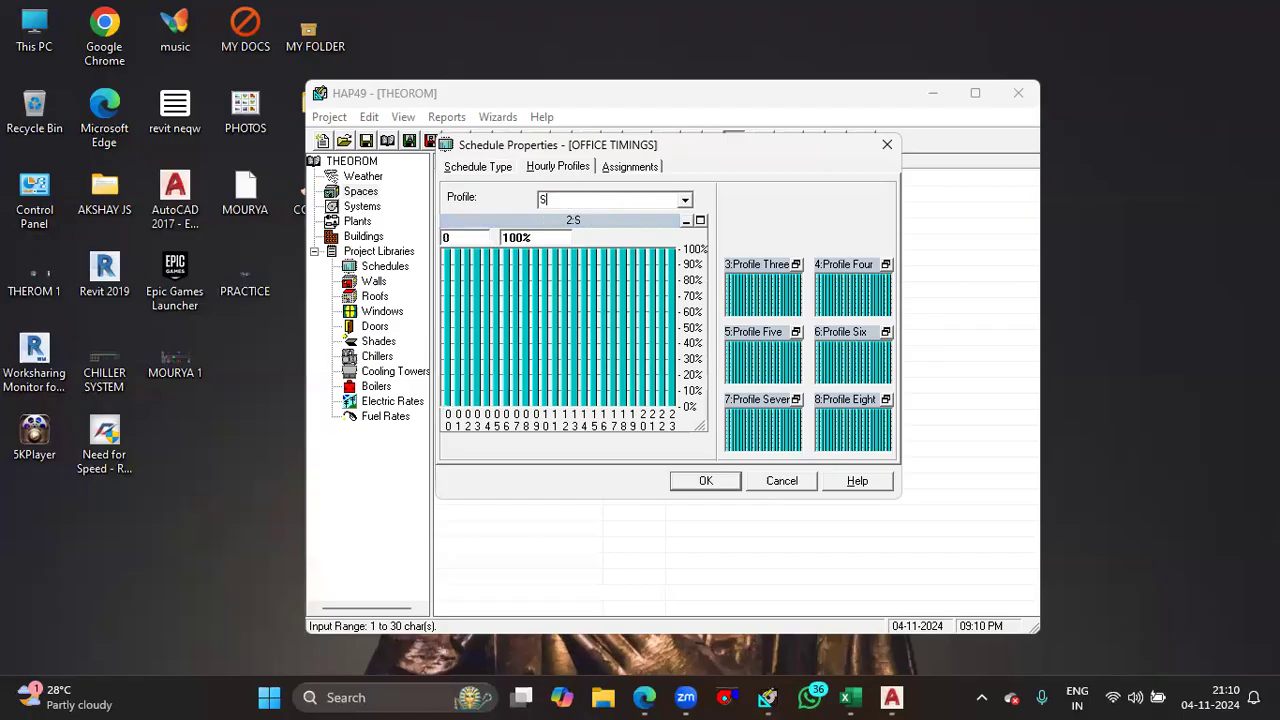
type("UN&HLDYS")
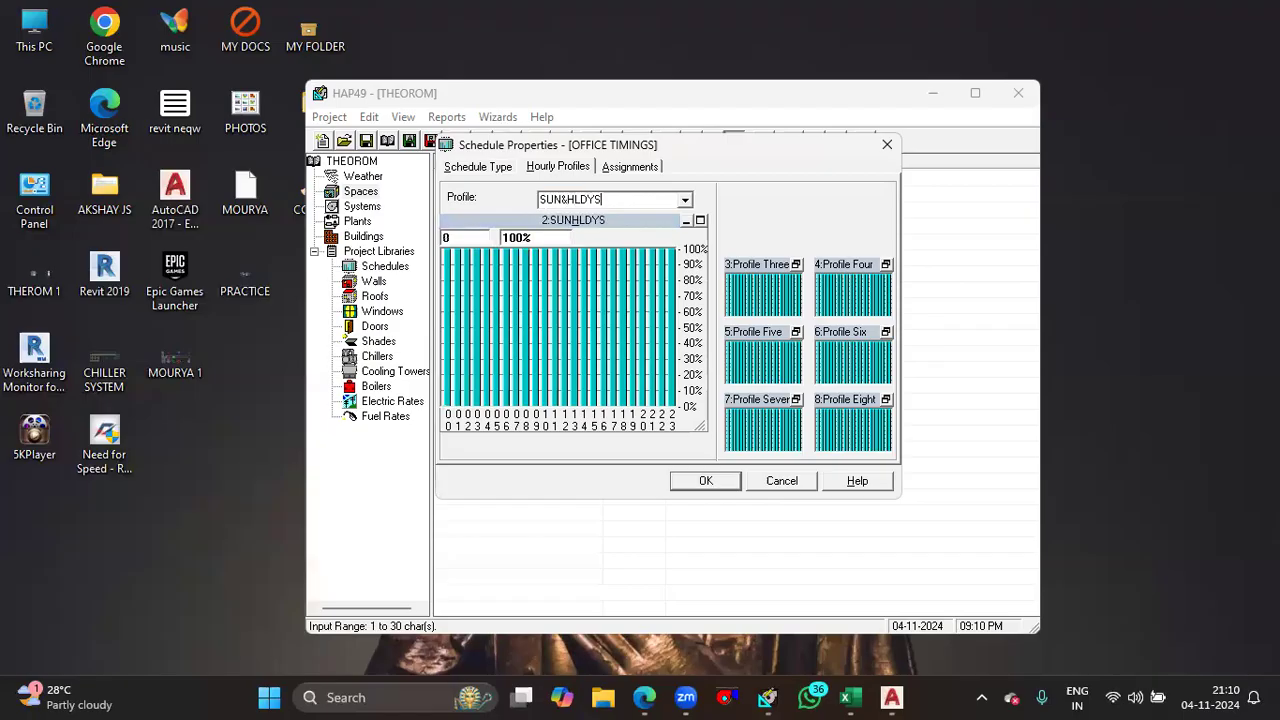
left_click(455, 238)
type("-24")
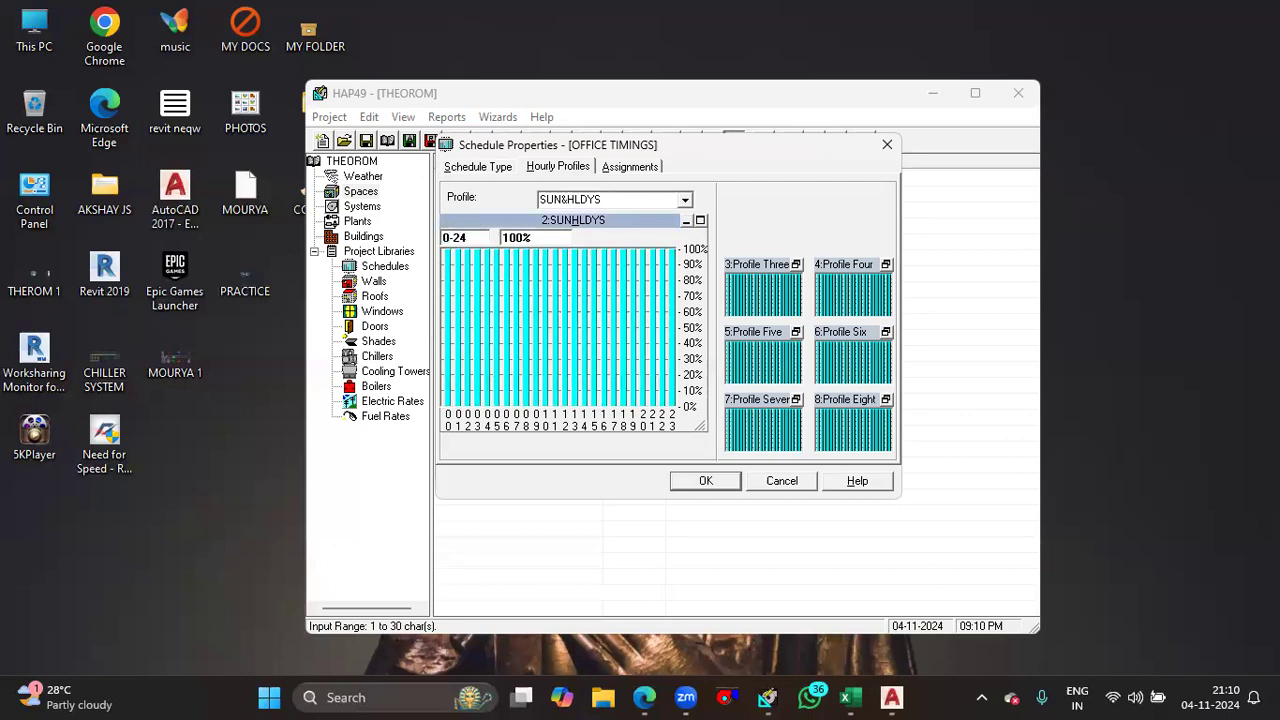
left_click(558, 238)
type("0")
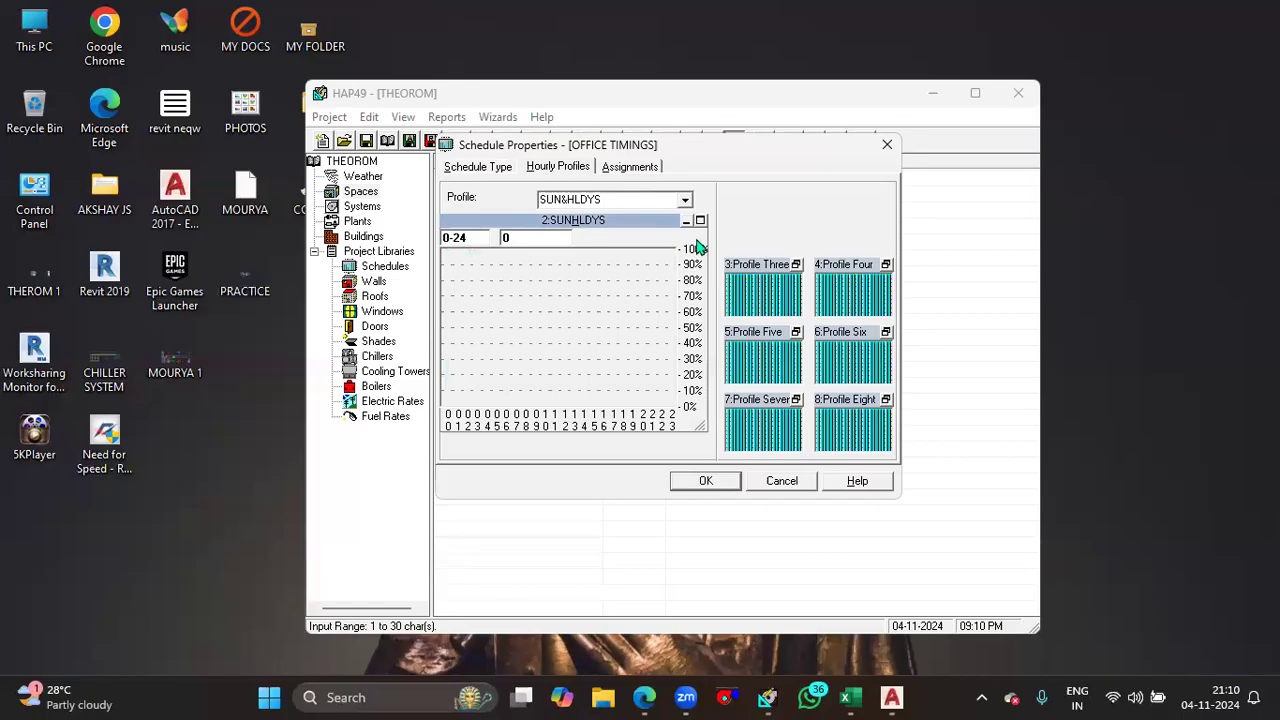
- Review the schedule's name and type, and both the MON-SAT and SUN&HLDYS hourly profiles
left_click(710, 89)
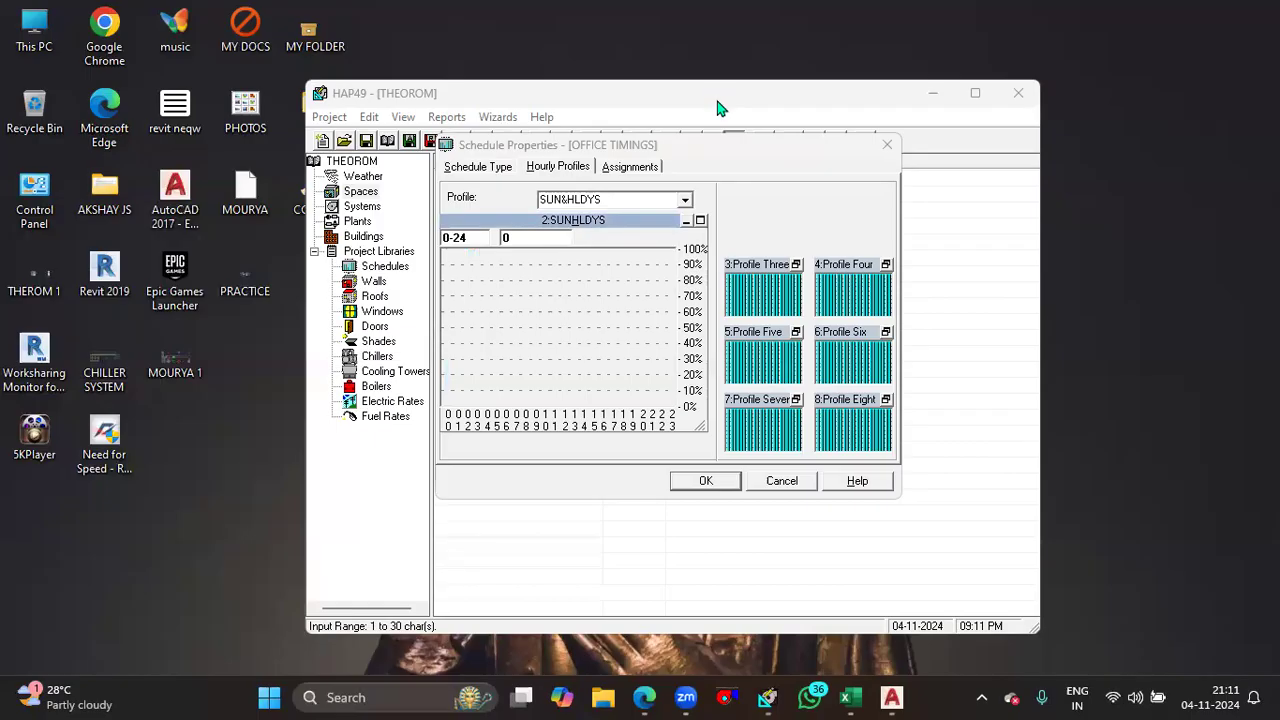
left_click(482, 167)
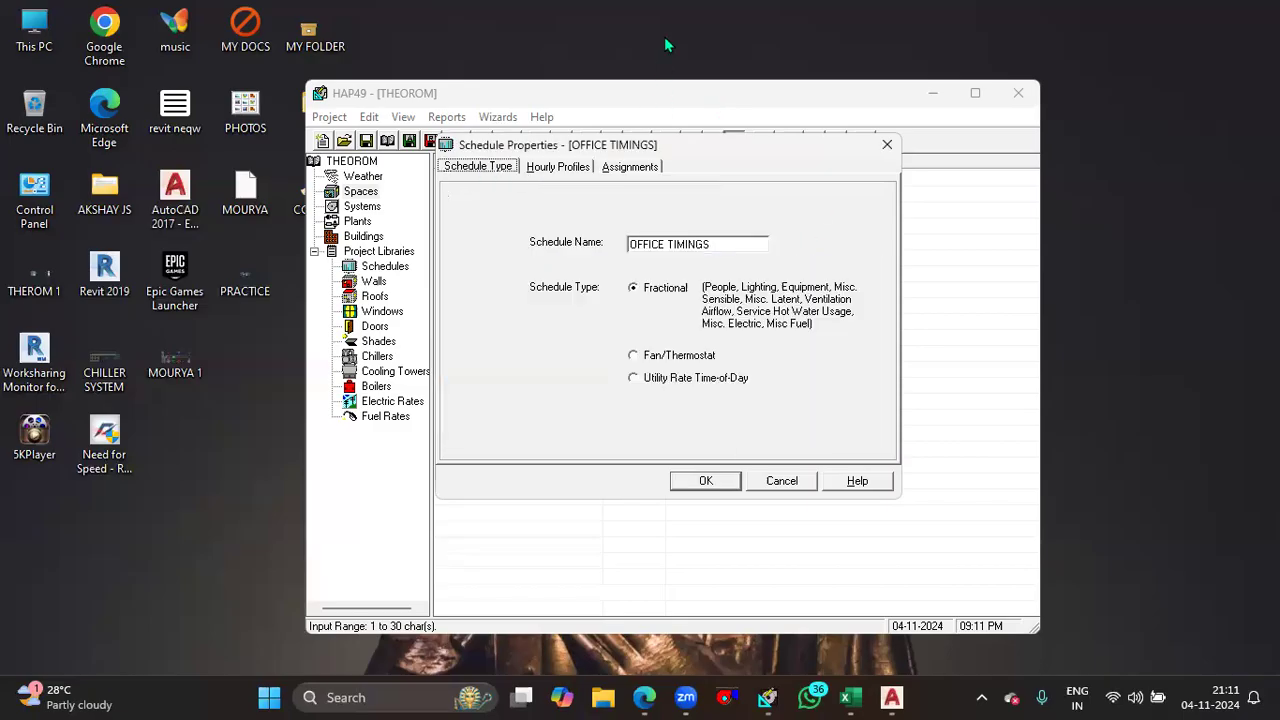
left_click(614, 291)
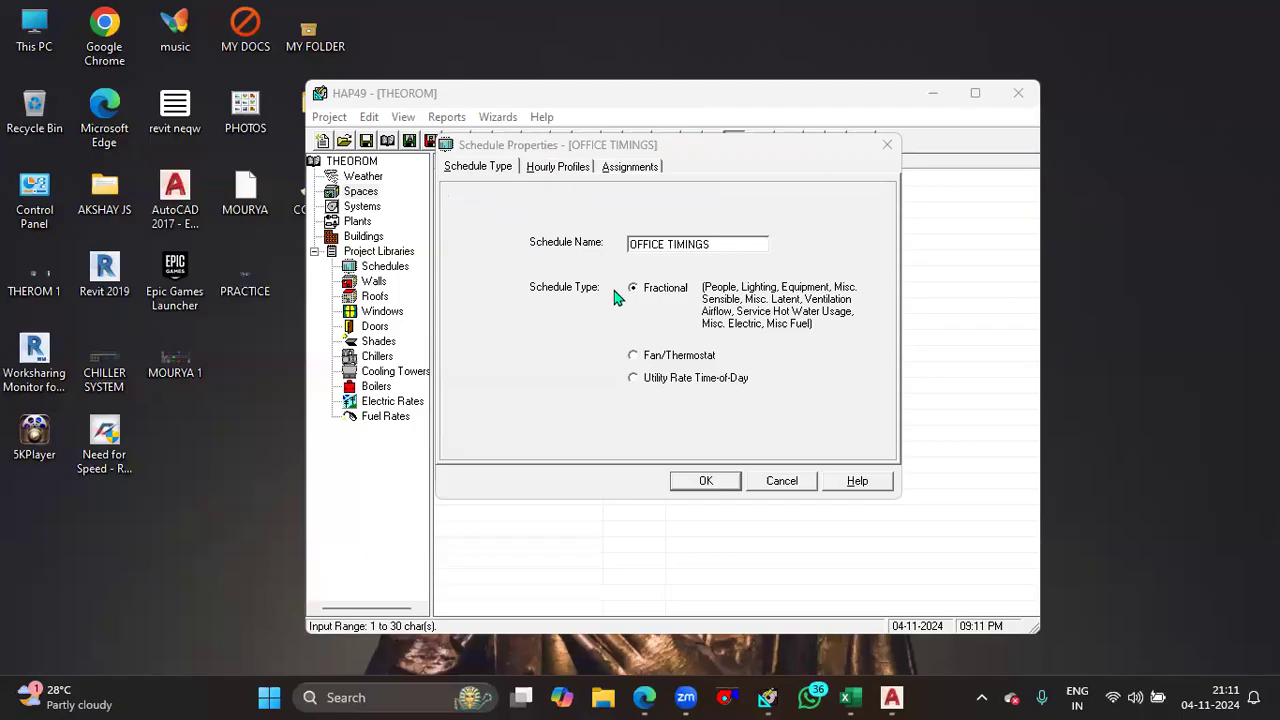
left_click(542, 170)
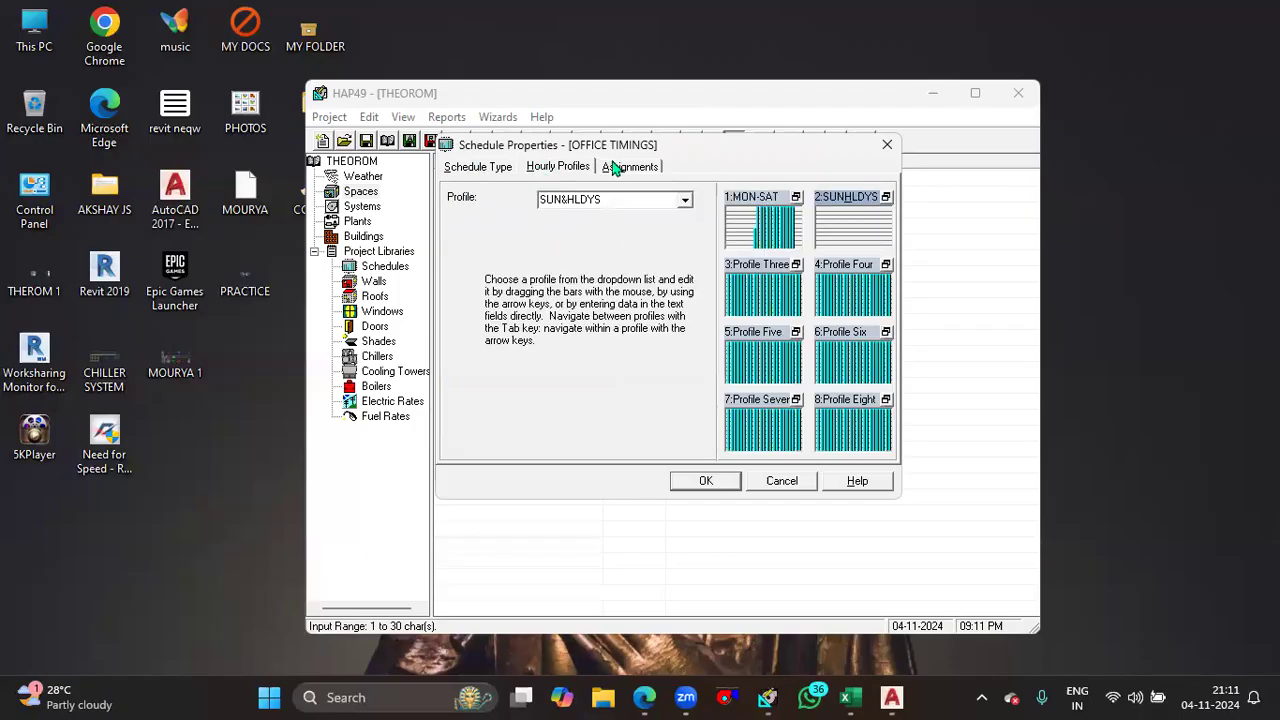
left_click(792, 196)
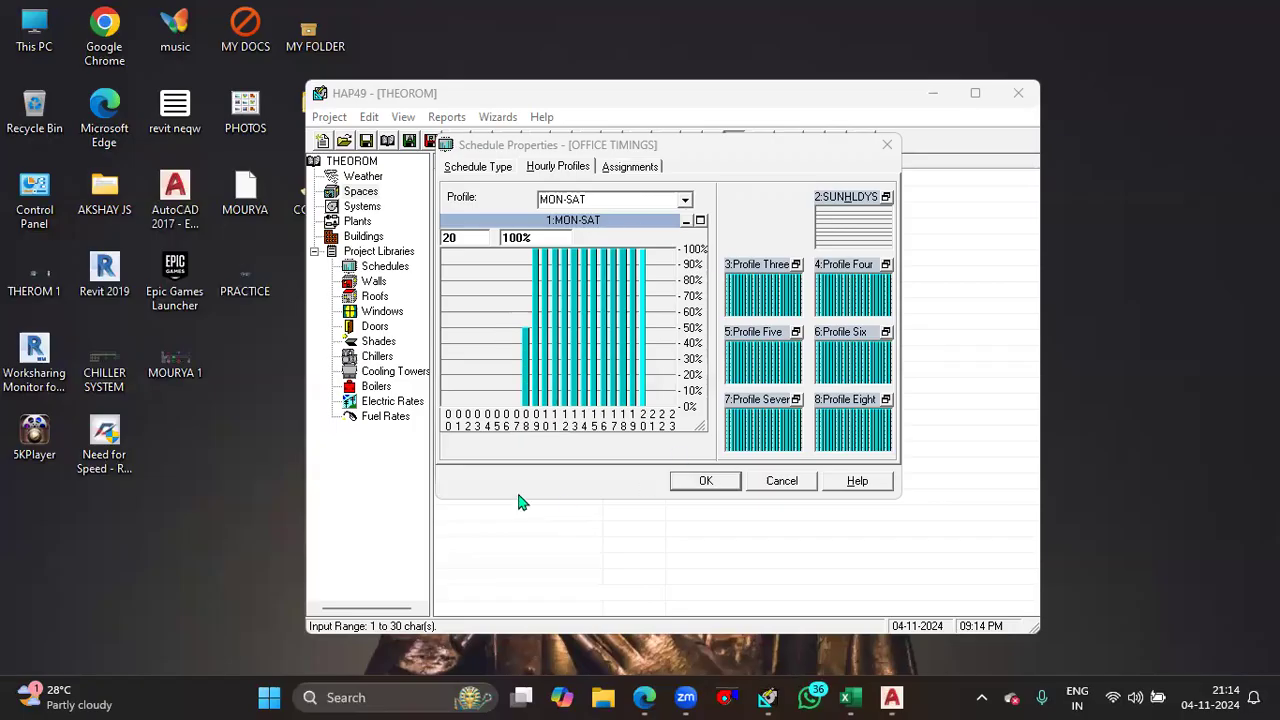
left_click(886, 197)
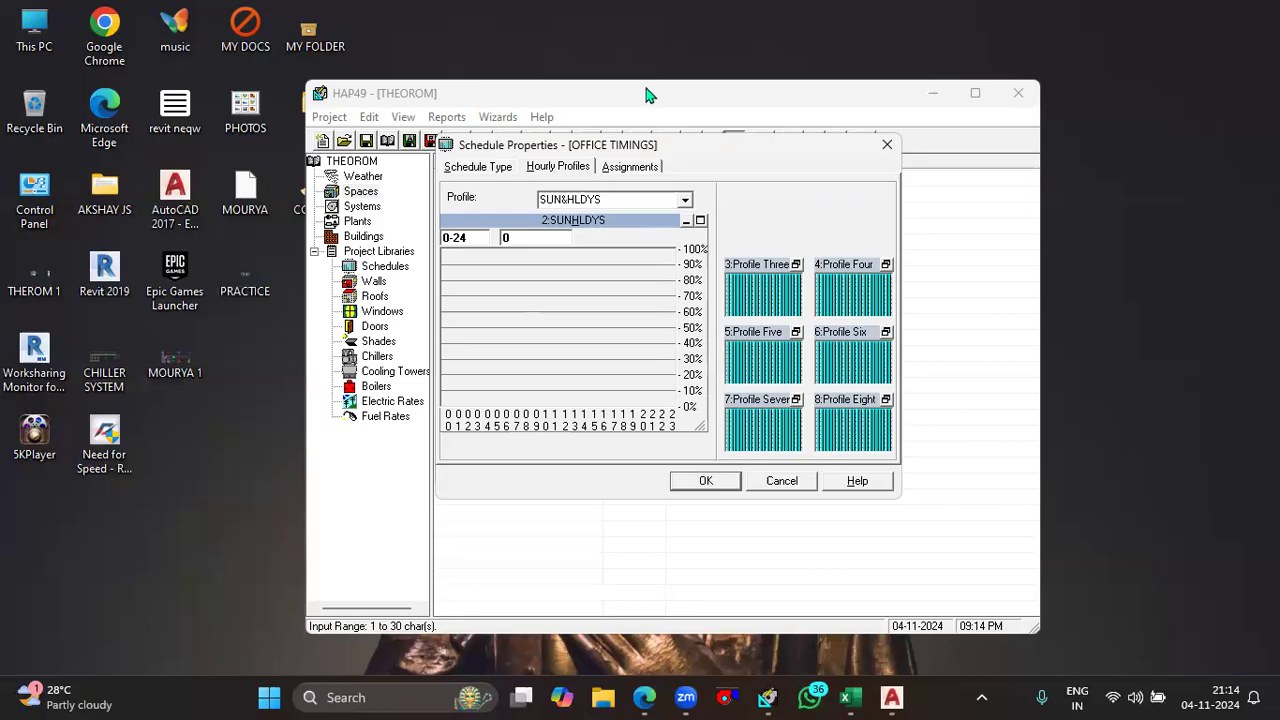
- Assign the MON-SAT profile to Monday through Saturday for all months
left_click(629, 167)
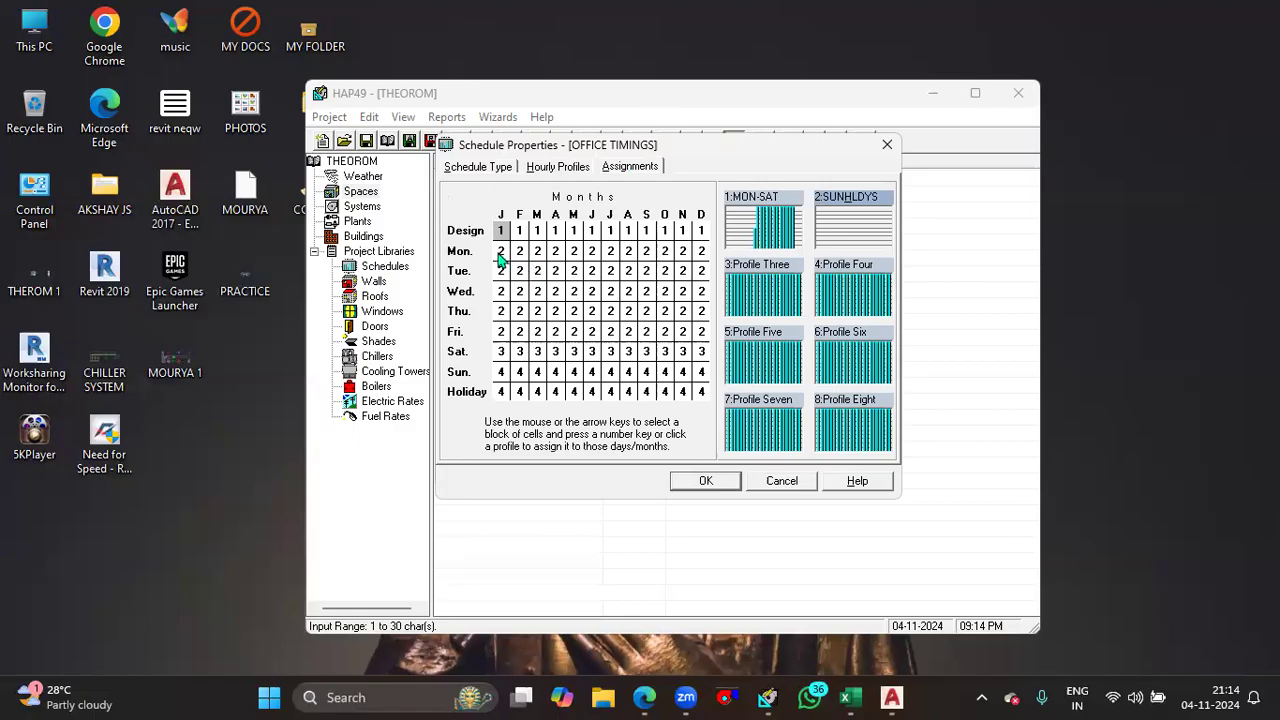
left_click(501, 253)
left_click_drag(503, 258, 698, 368)
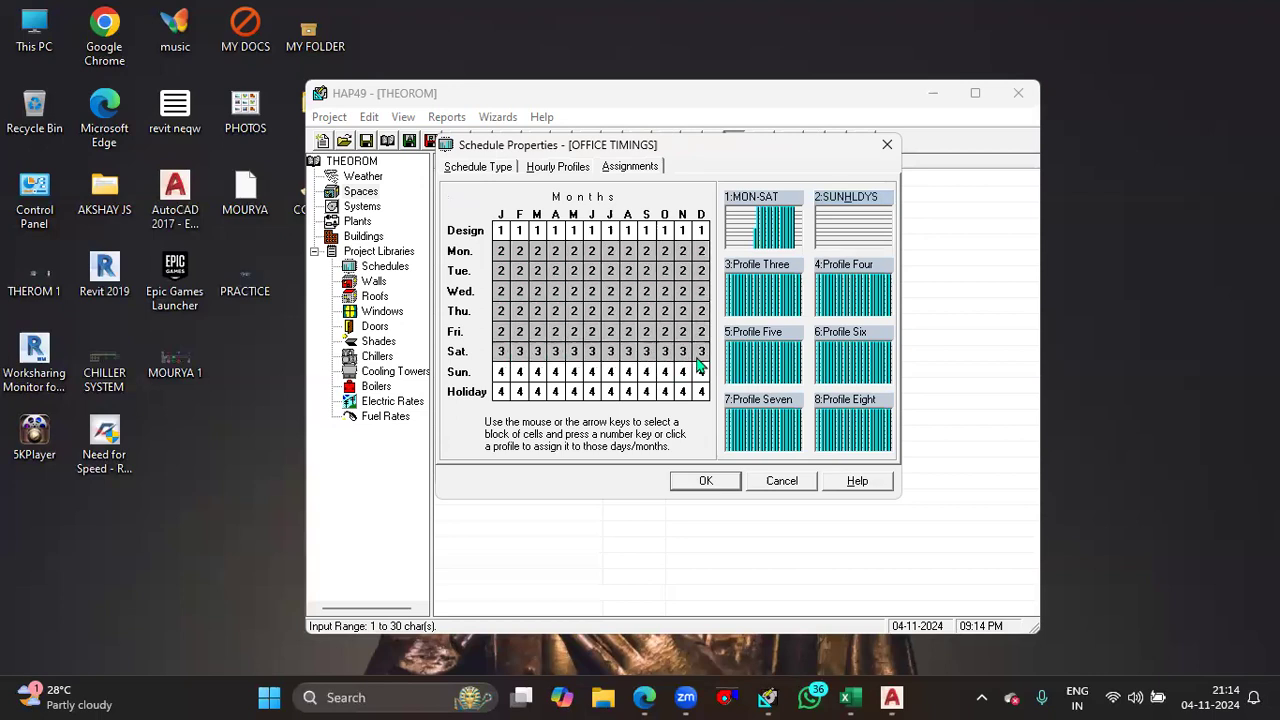
left_click(759, 201)
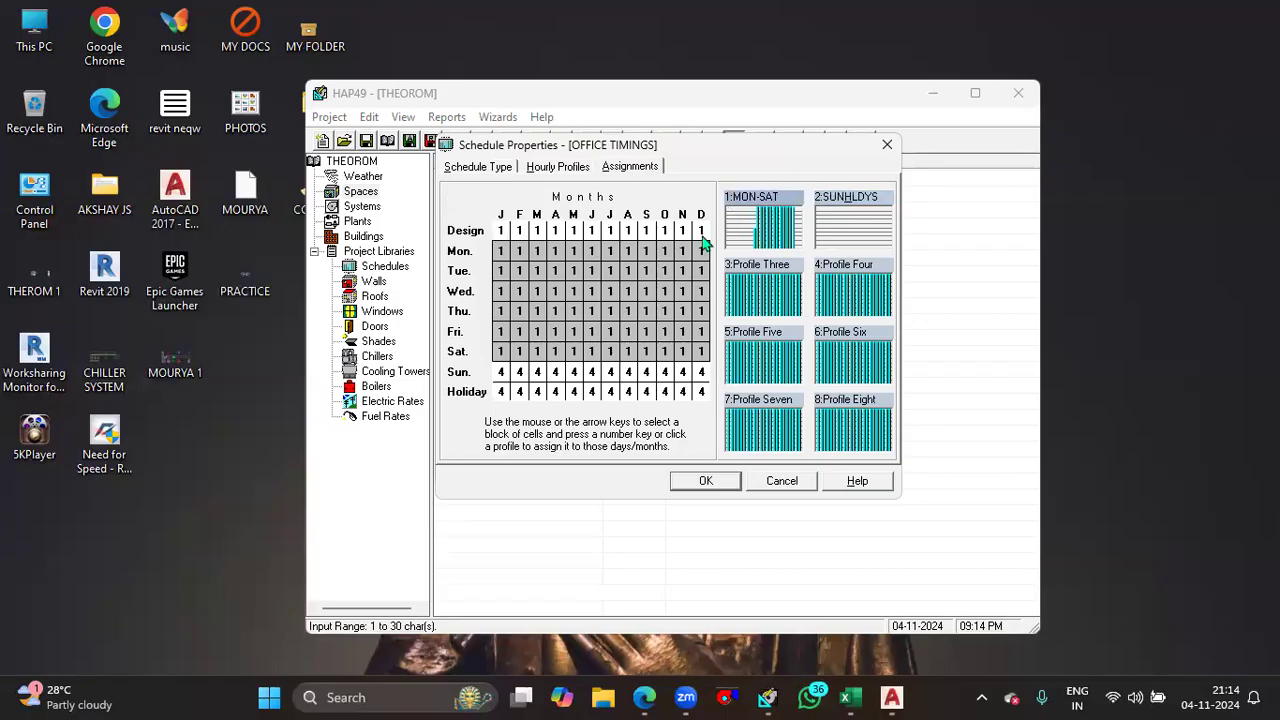
- Assign the SUN&HLDYS profile to Sundays and holidays for all months, and save the schedule
left_click_drag(501, 372, 703, 398)
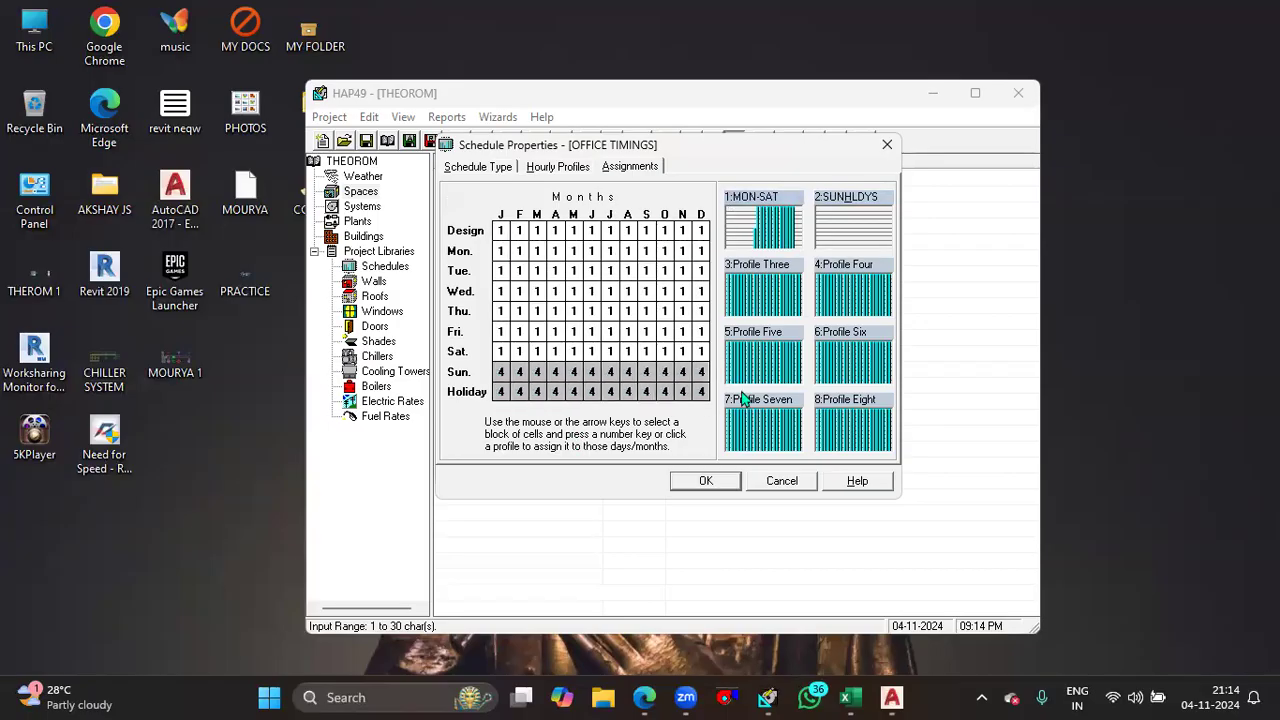
left_click(833, 207)
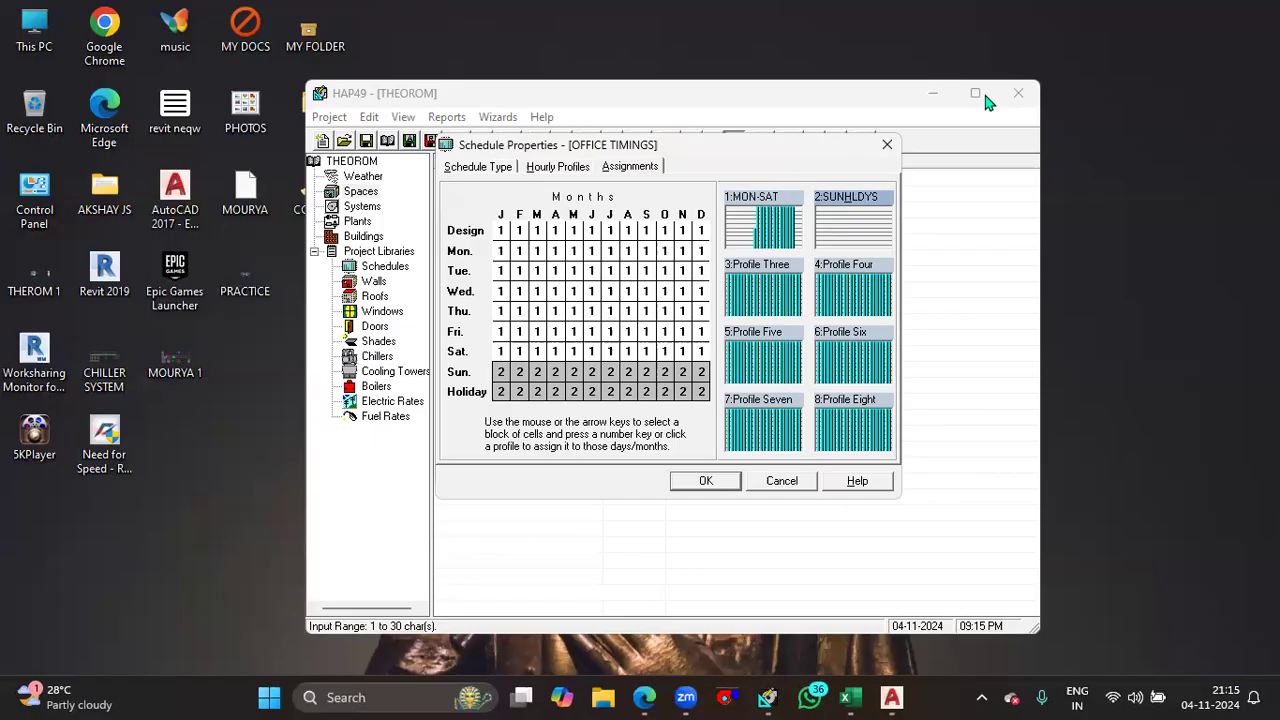
left_click(716, 482)
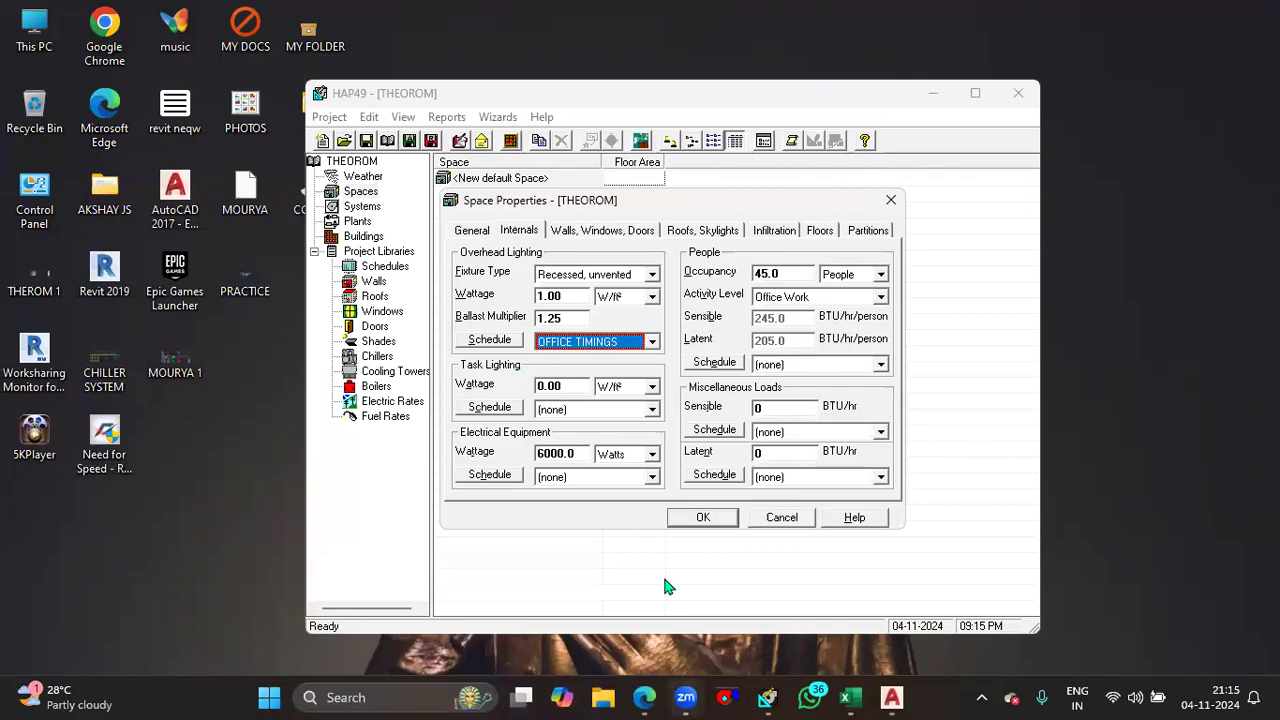
- Assign the OFFICE TIMINGS schedule to the space's electrical equipment and people loads
left_click(652, 477)
left_click(583, 519)
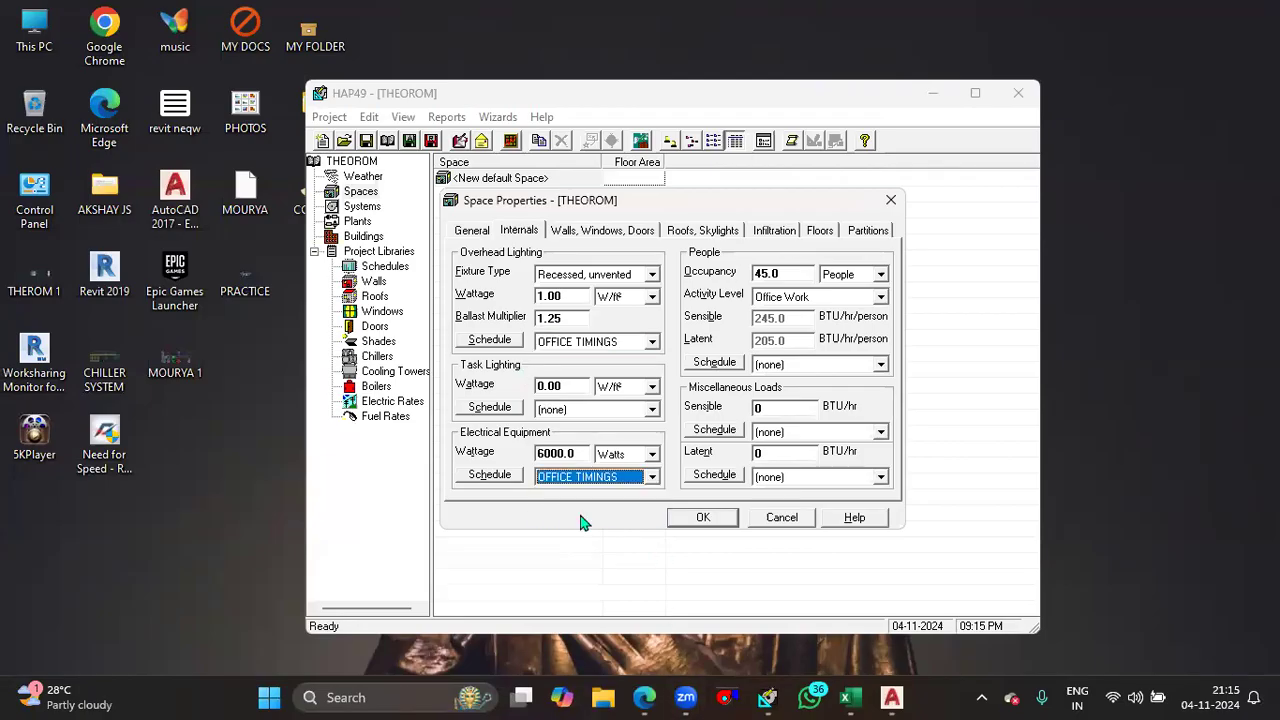
left_click(880, 364)
left_click(792, 406)
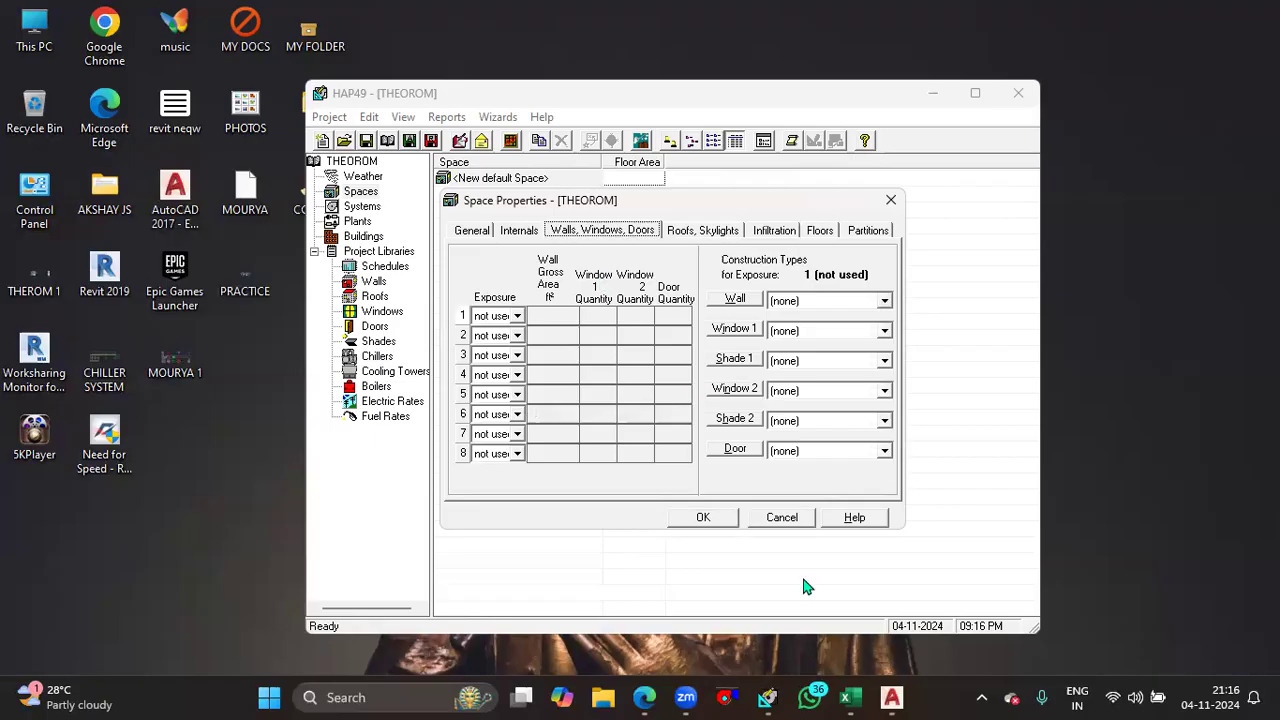
- Switch to the THEOREMS.dwg floor plan in AutoCAD and examine the north orientation marker and the building's outer walls
left_click(891, 697)
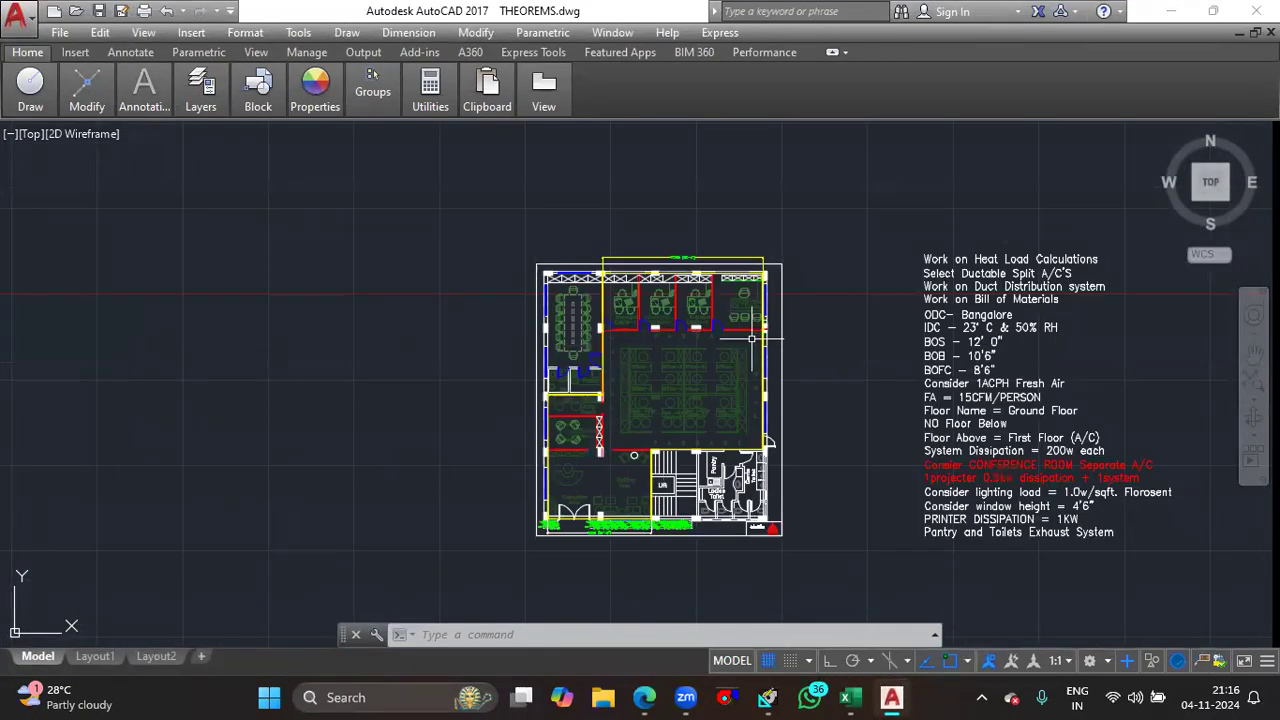
mouse_move(748, 347)
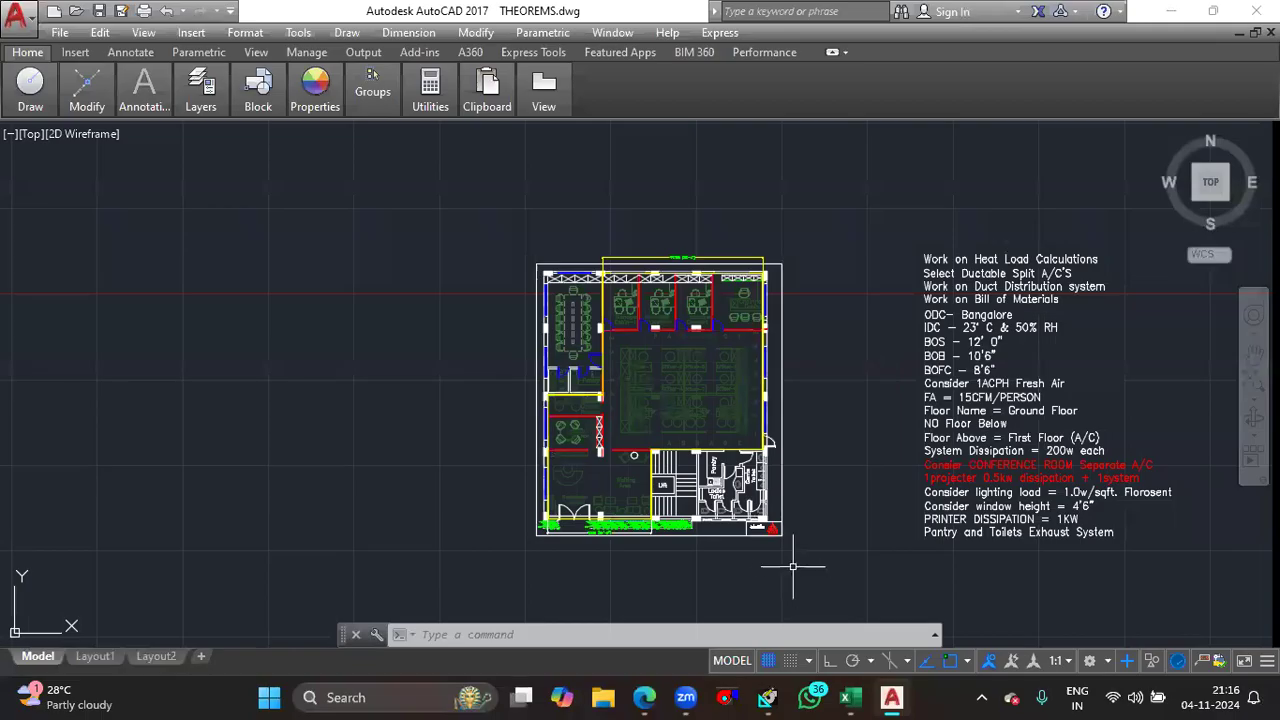
scroll(764, 533, "up", 5)
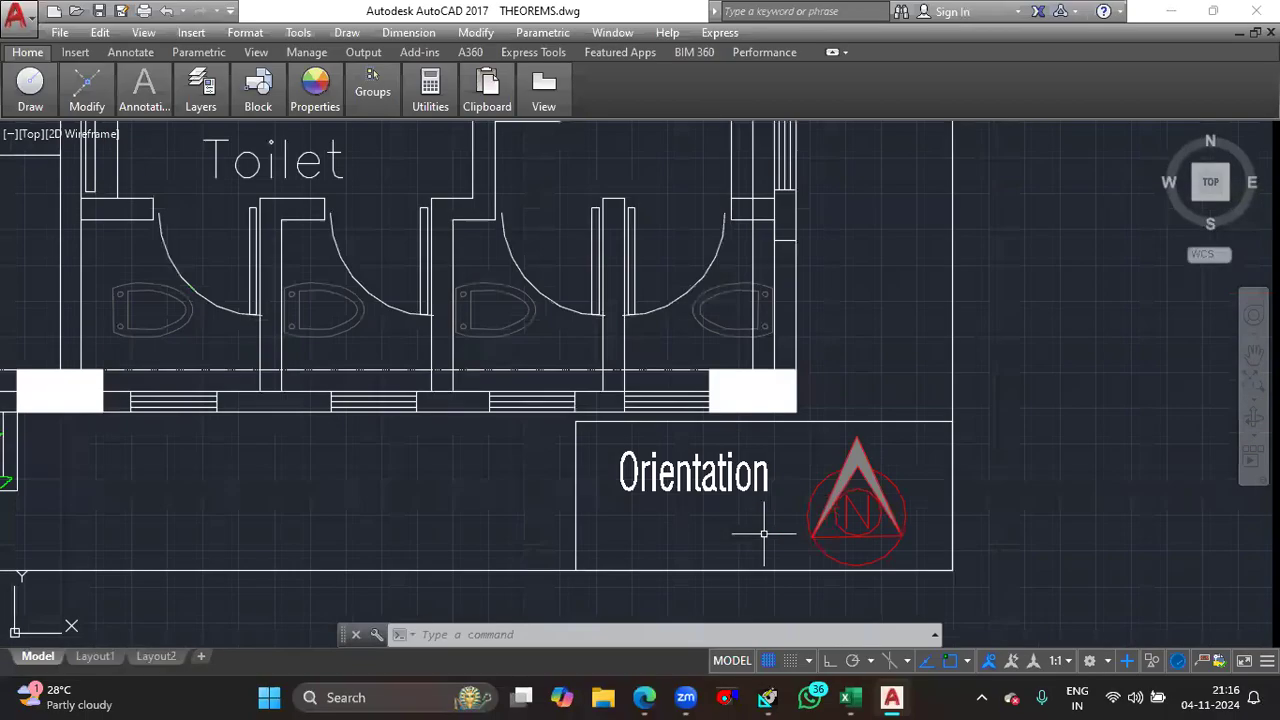
scroll(740, 535, "down", 3)
scroll(641, 395, "down", 7)
scroll(641, 395, "up", 8)
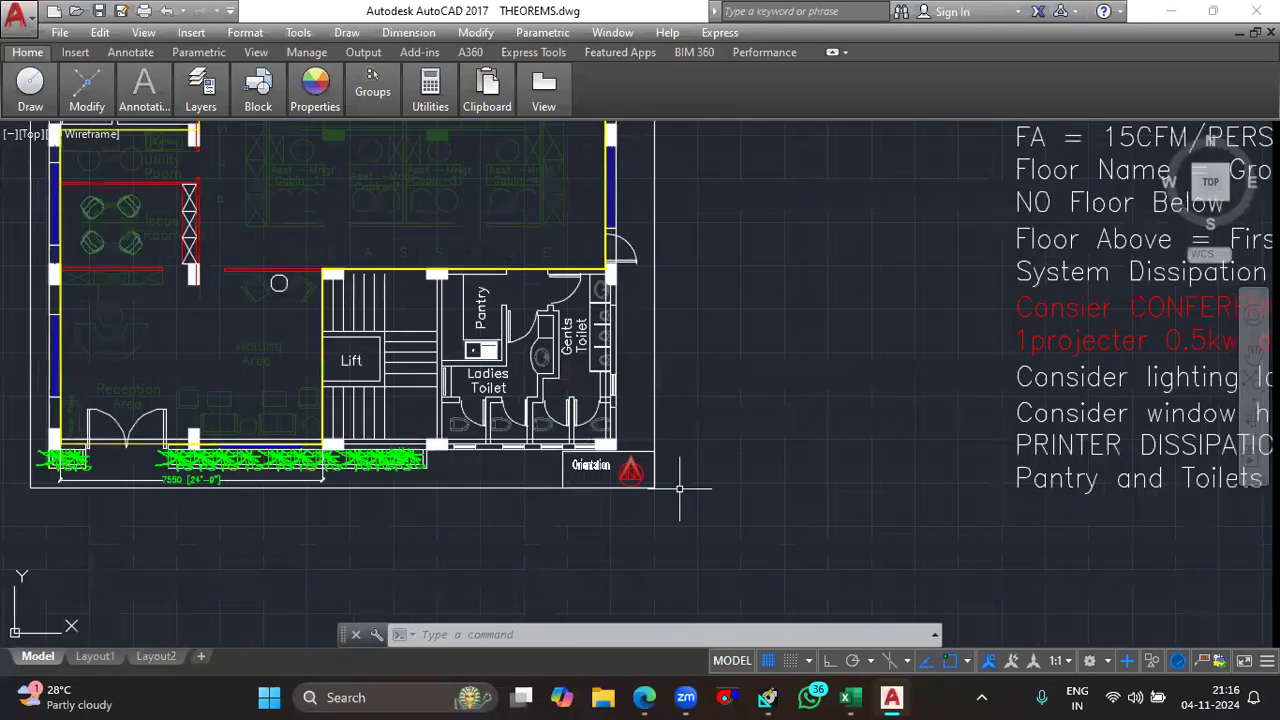
scroll(613, 470, "down", 10)
scroll(613, 470, "up", 5)
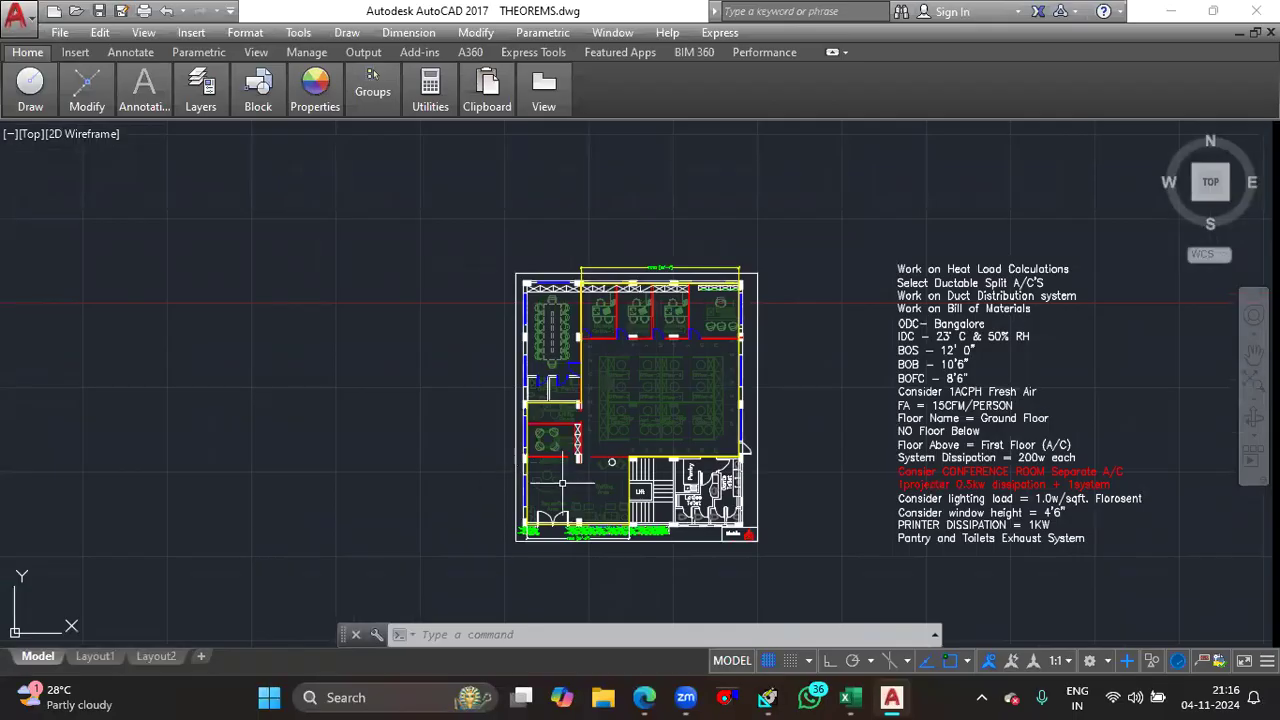
- Return to the space properties in HAP and set the first wall exposure to N
left_click(767, 697)
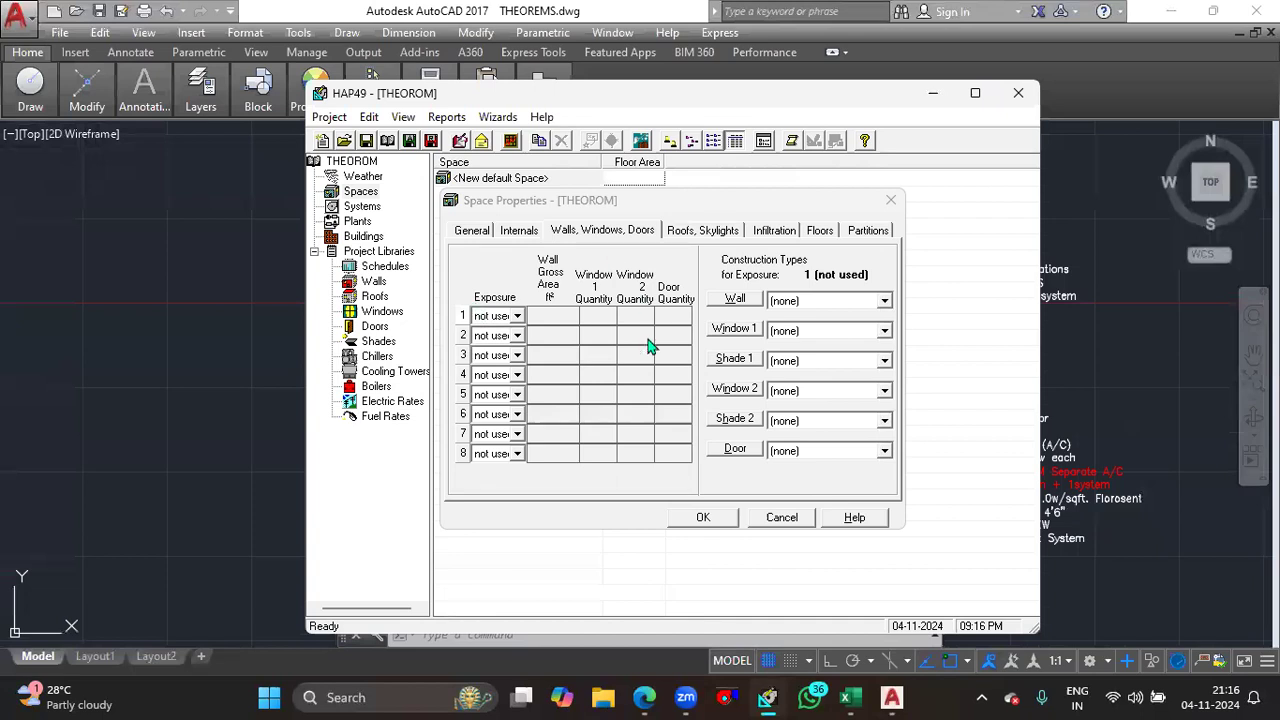
left_click(518, 316)
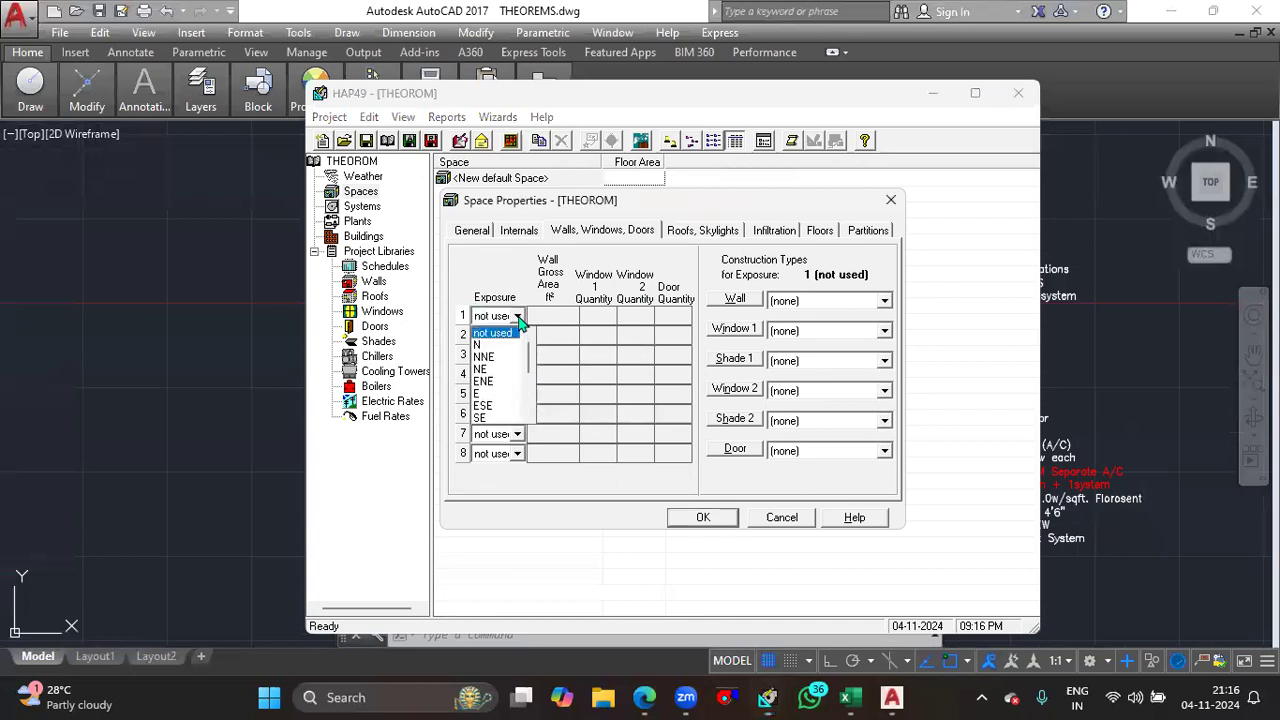
left_click(489, 346)
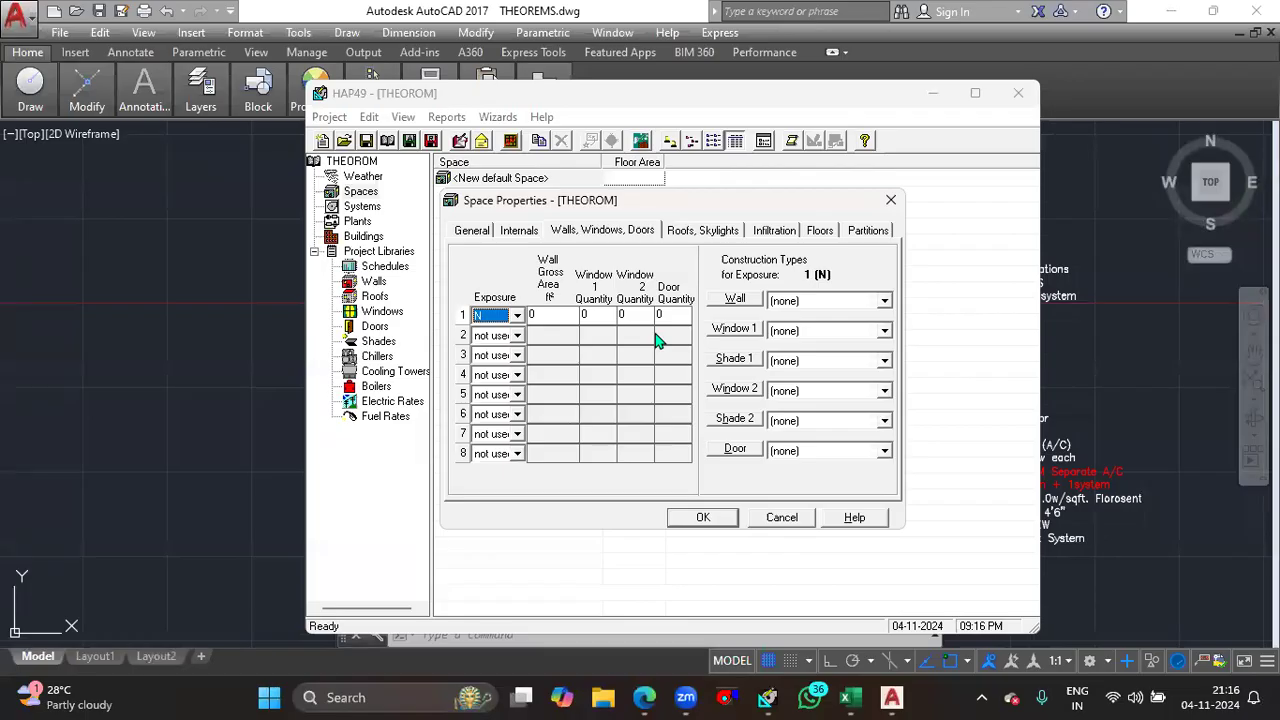
- Check the wall and glass areas by orientation in the STD HEAT LOAD workbook in Excel, and return to HAP
left_click(850, 697)
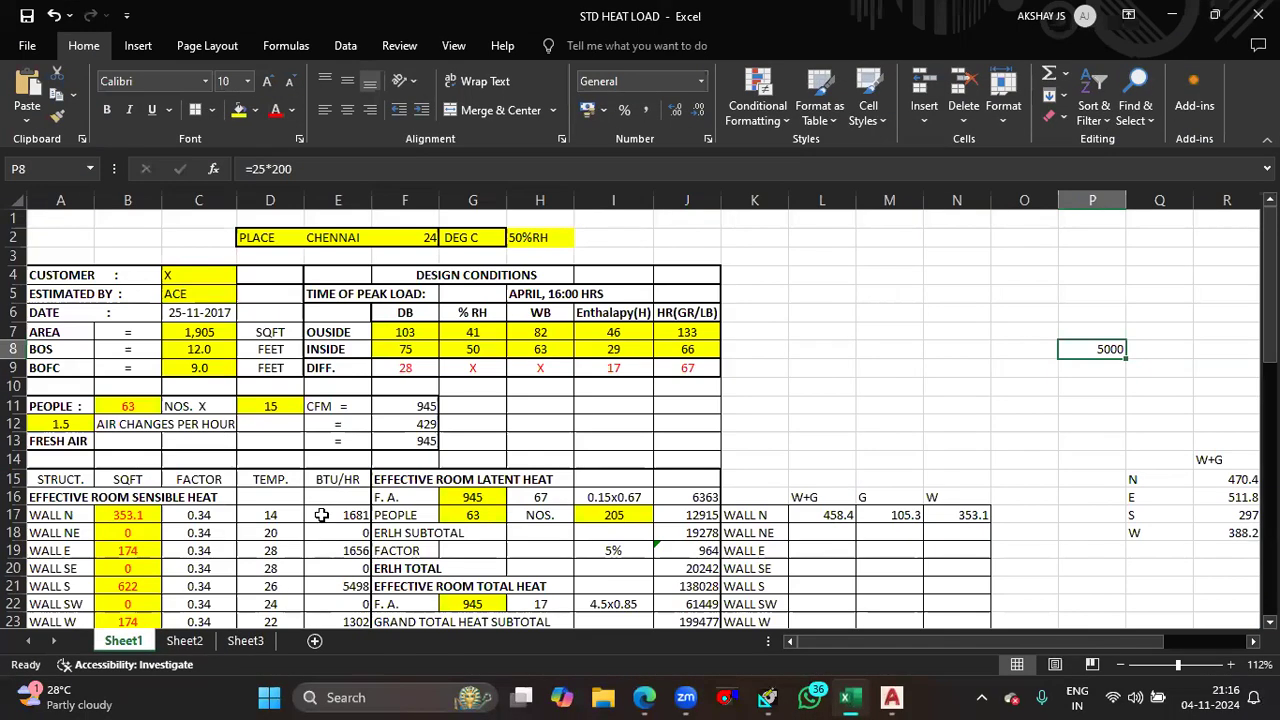
scroll(322, 515, "down", 3)
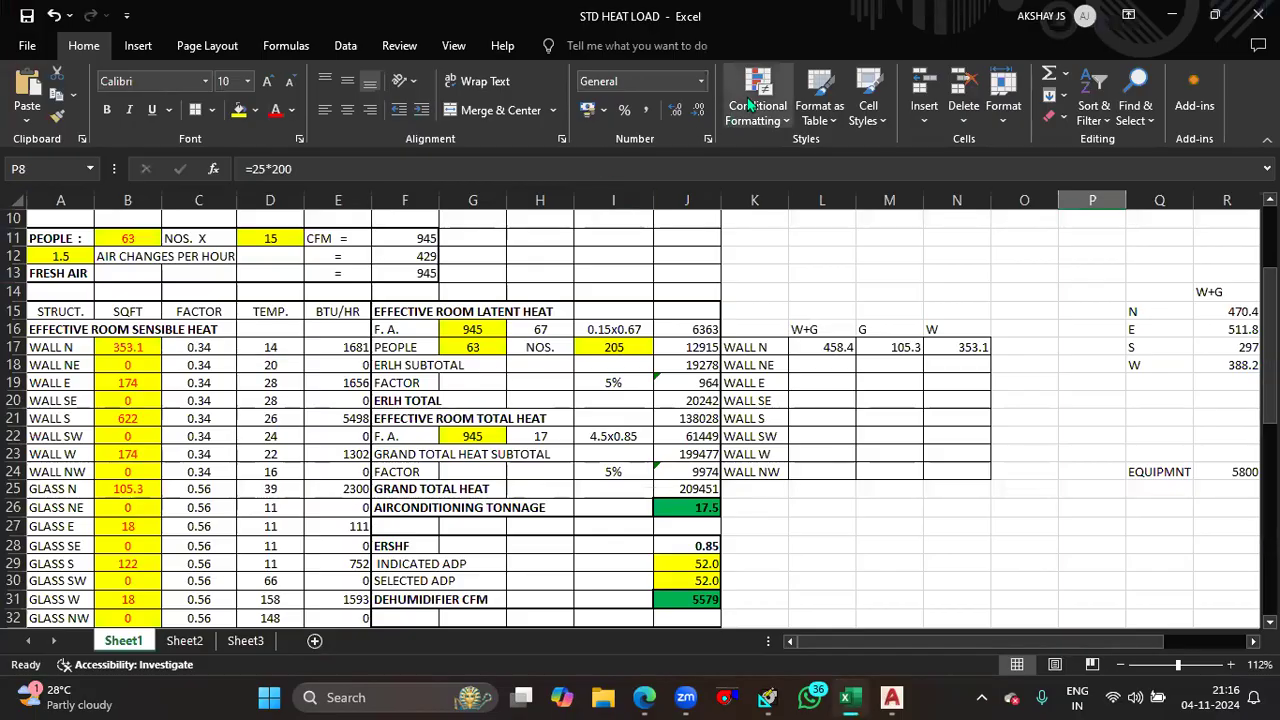
left_click(1168, 8)
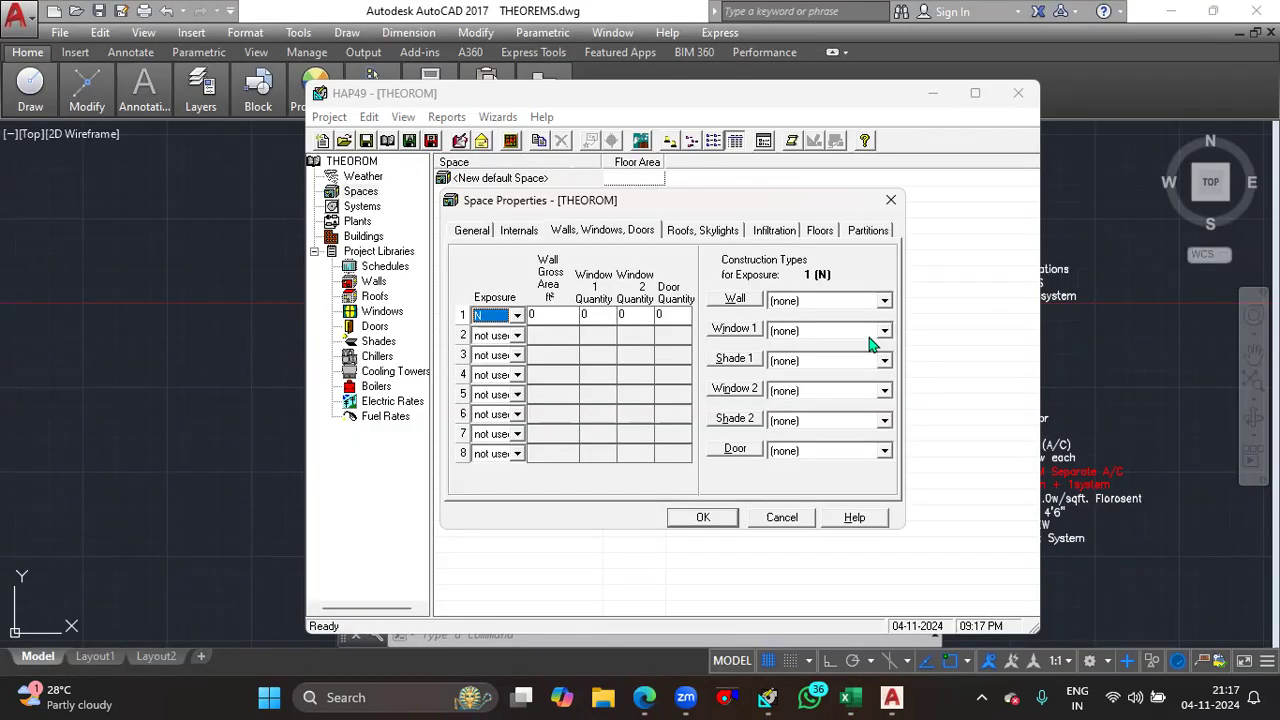
- Start a wall assembly for the north exposure and set its outside surface color to Light
left_click(752, 303)
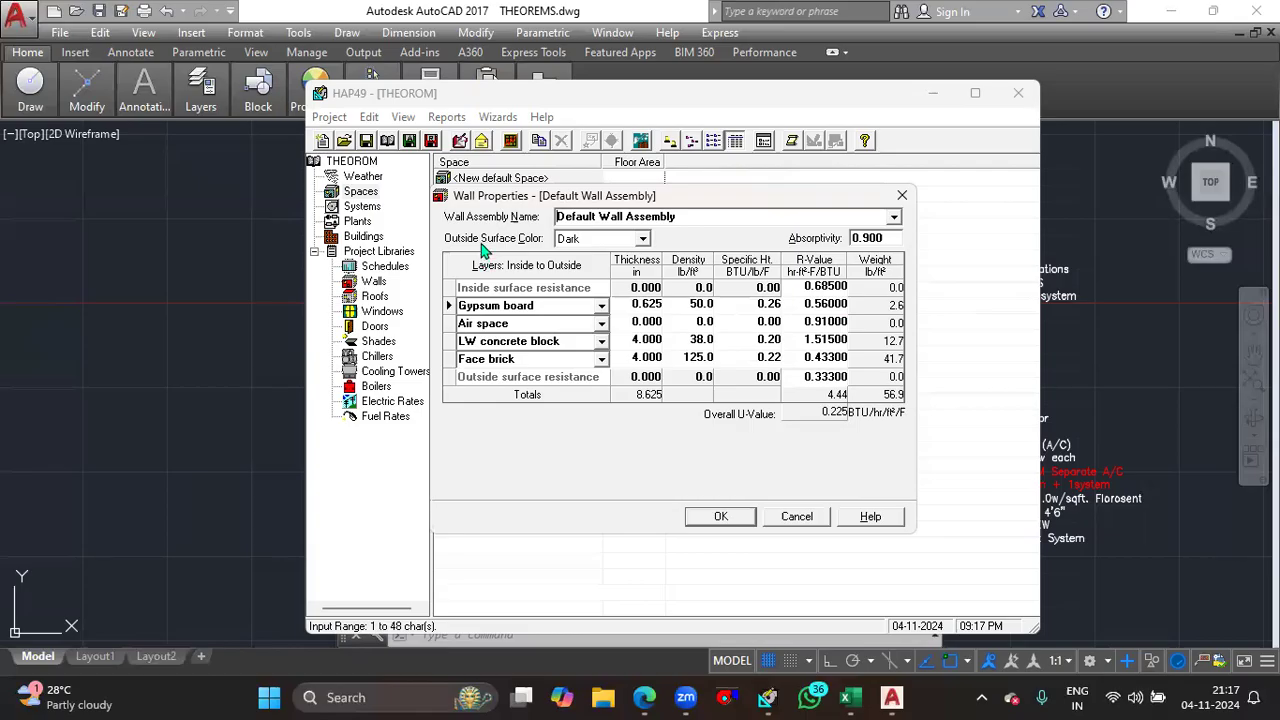
left_click(642, 240)
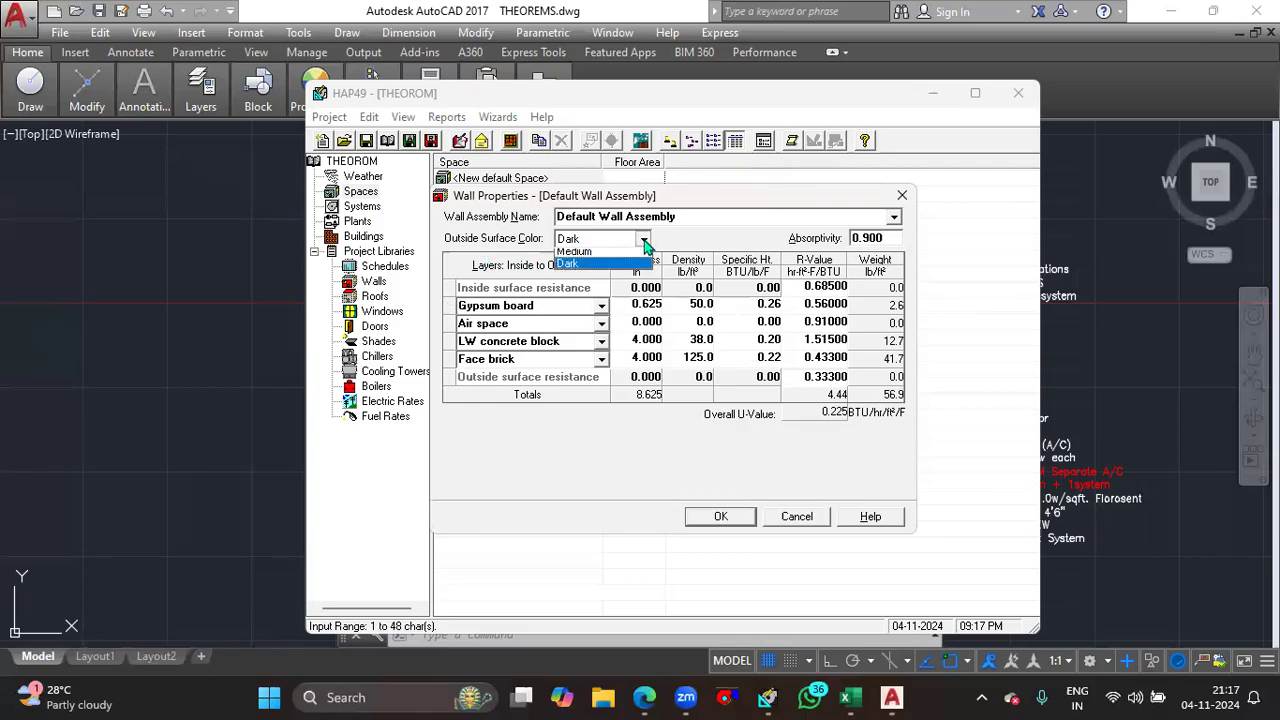
left_click(584, 254)
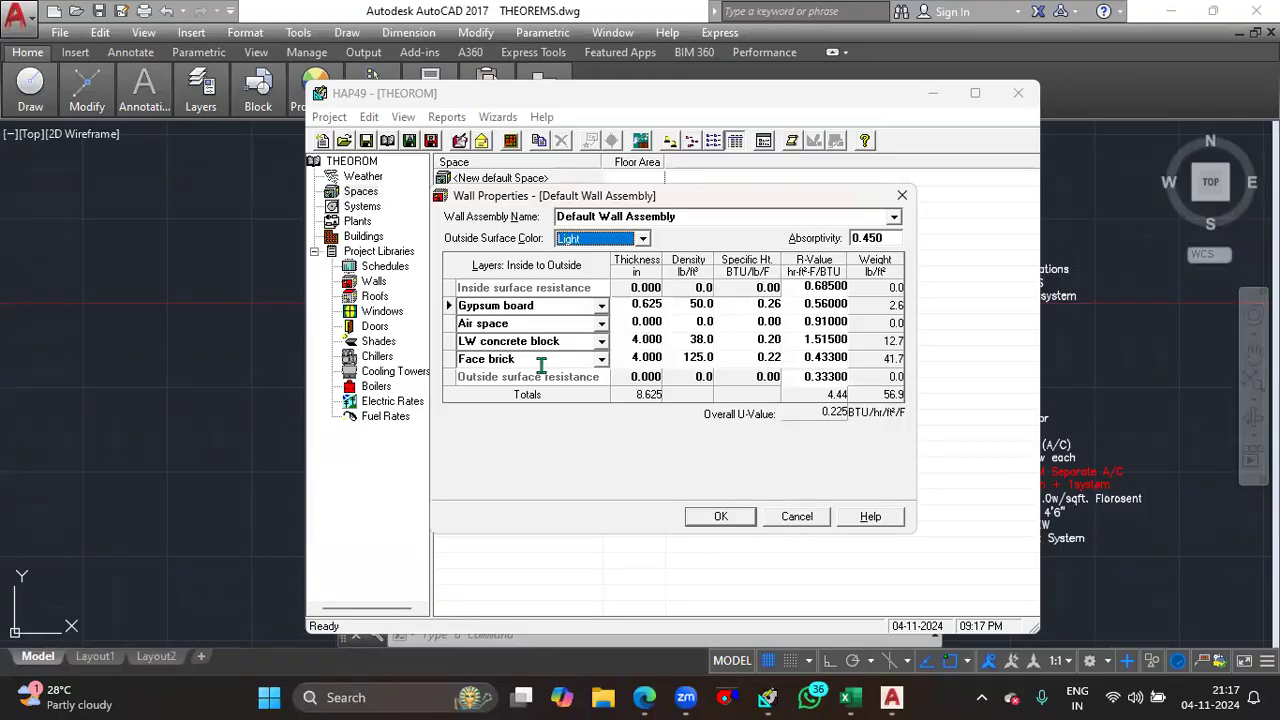
- Change the wall's innermost material layer to 1/2-in gypsum plaster
left_click(601, 306)
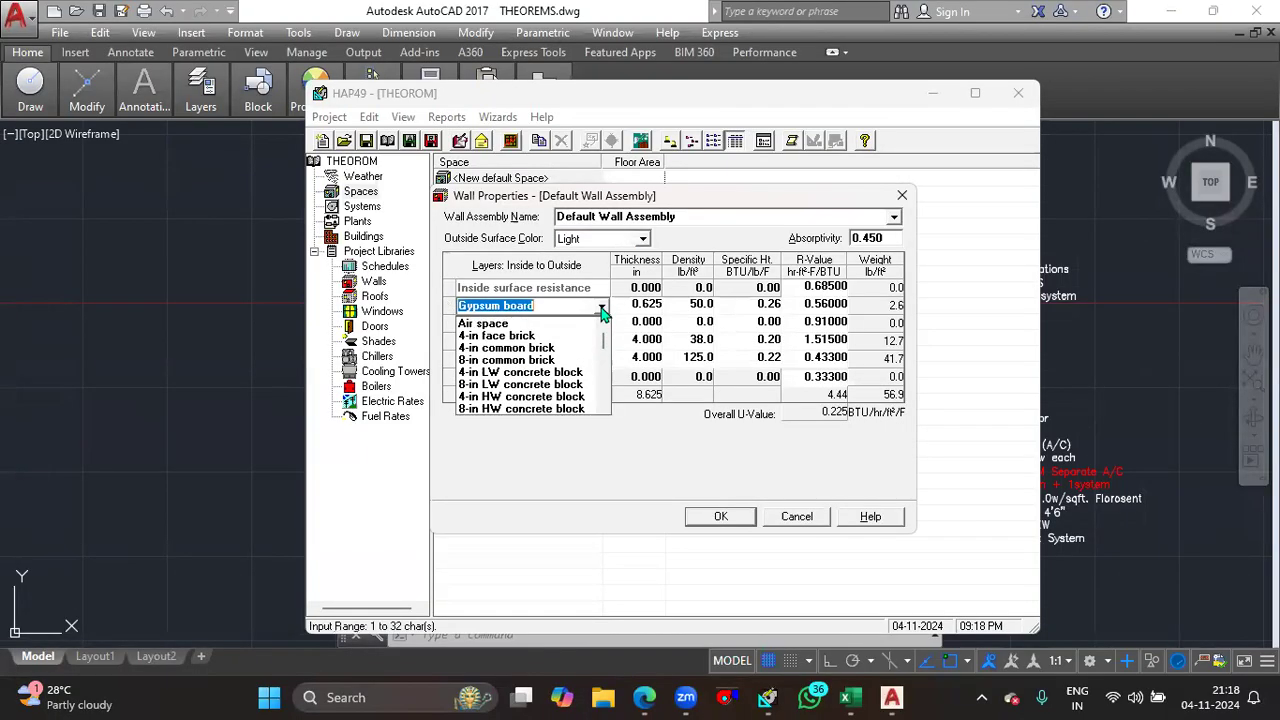
scroll(565, 383, "down", 4)
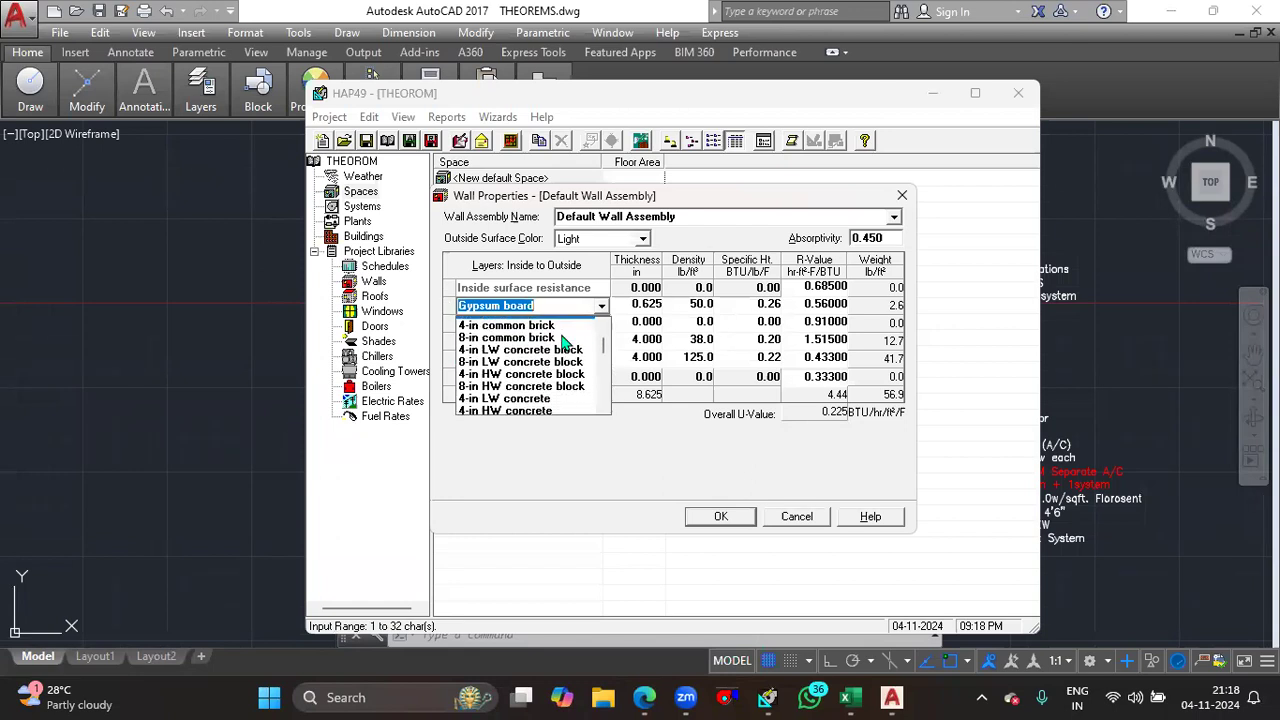
scroll(565, 383, "down", 5)
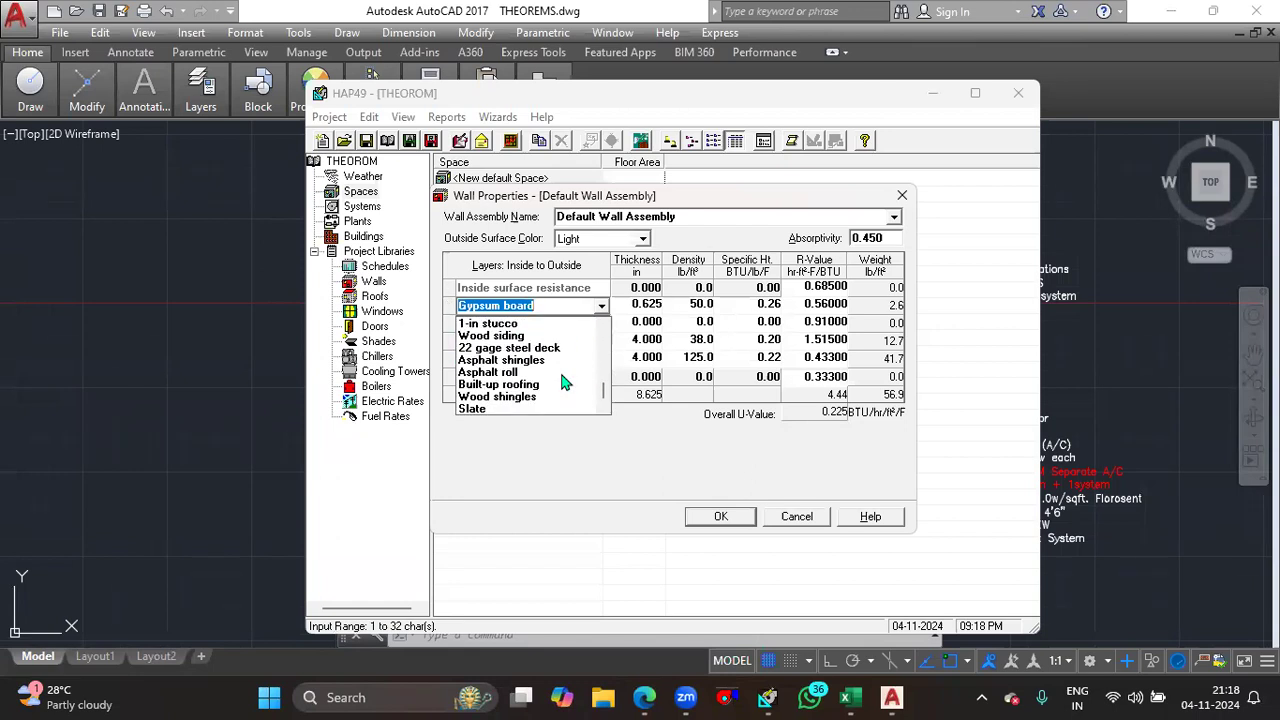
scroll(556, 383, "up", 2)
scroll(548, 383, "up", 3)
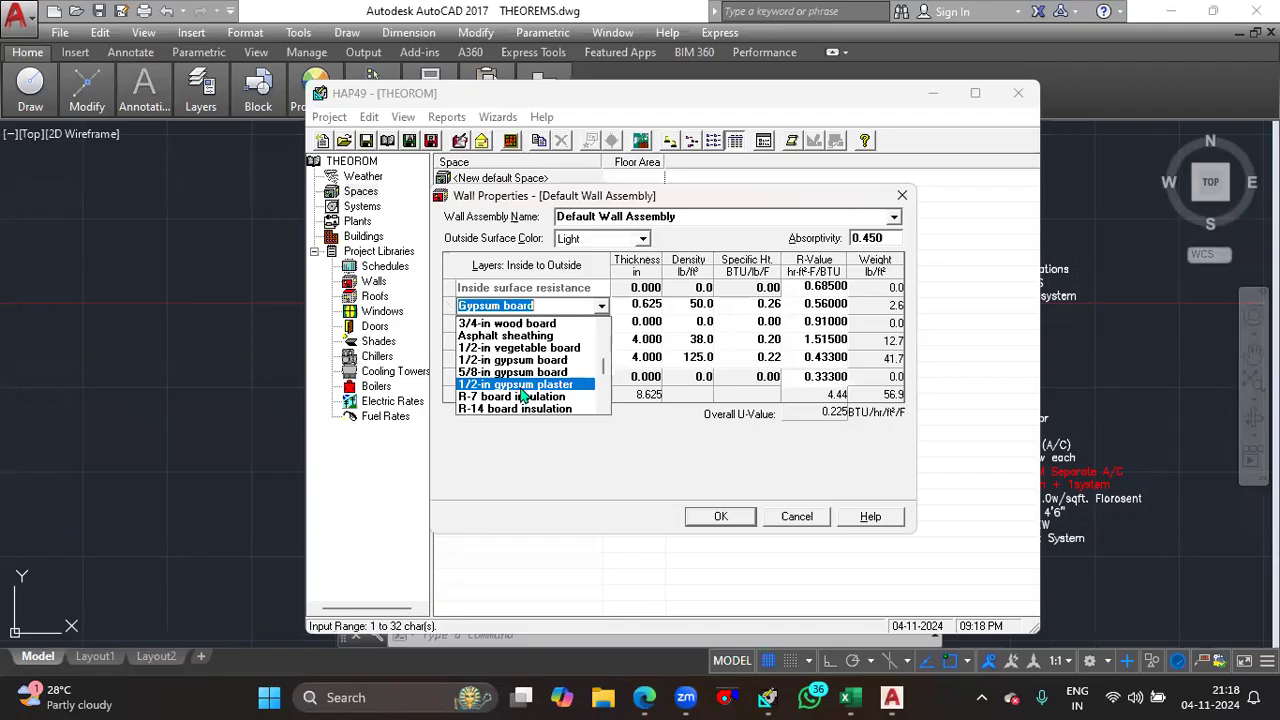
left_click(521, 388)
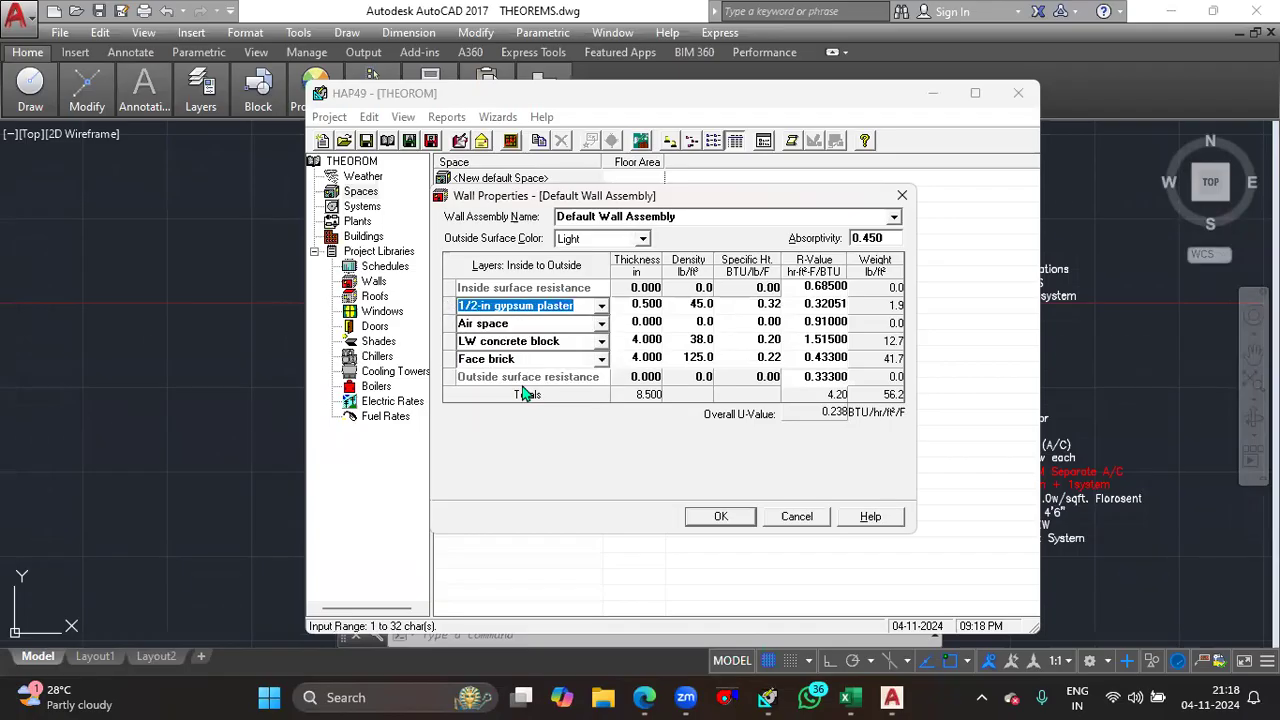
- Set both the second and third material layers of the wall to 4-in face brick
left_click(602, 326)
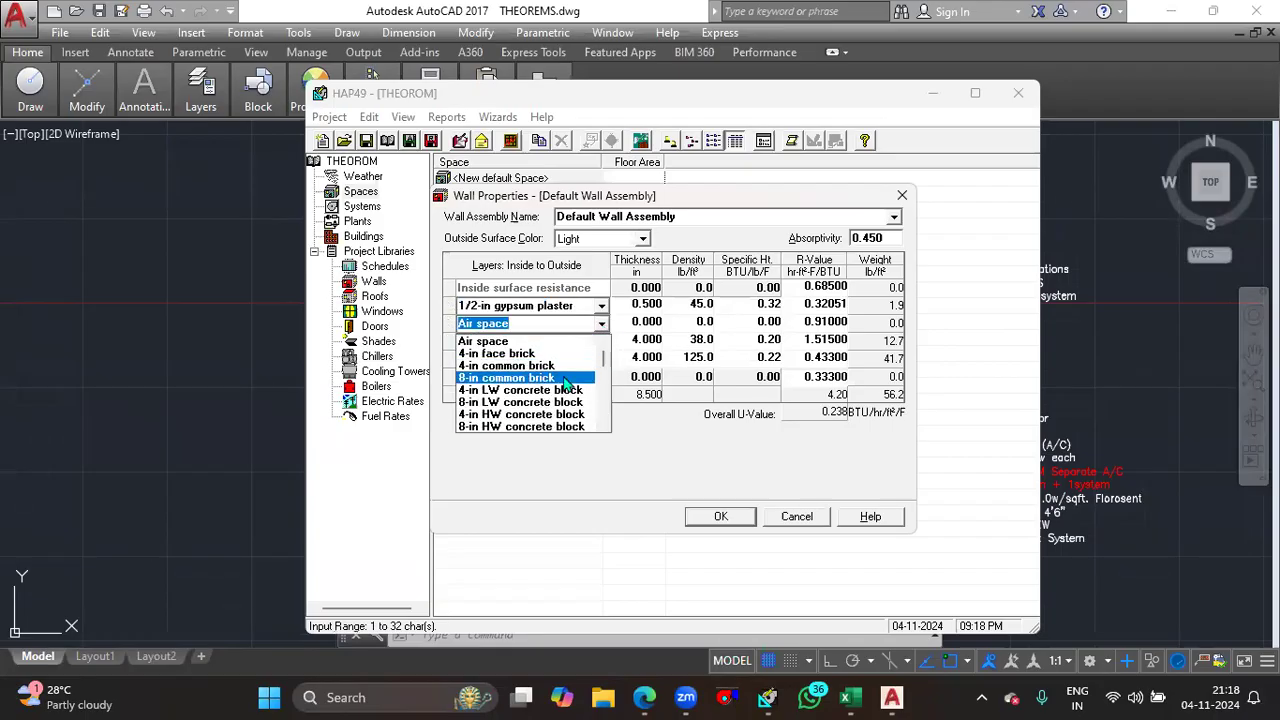
left_click(527, 394)
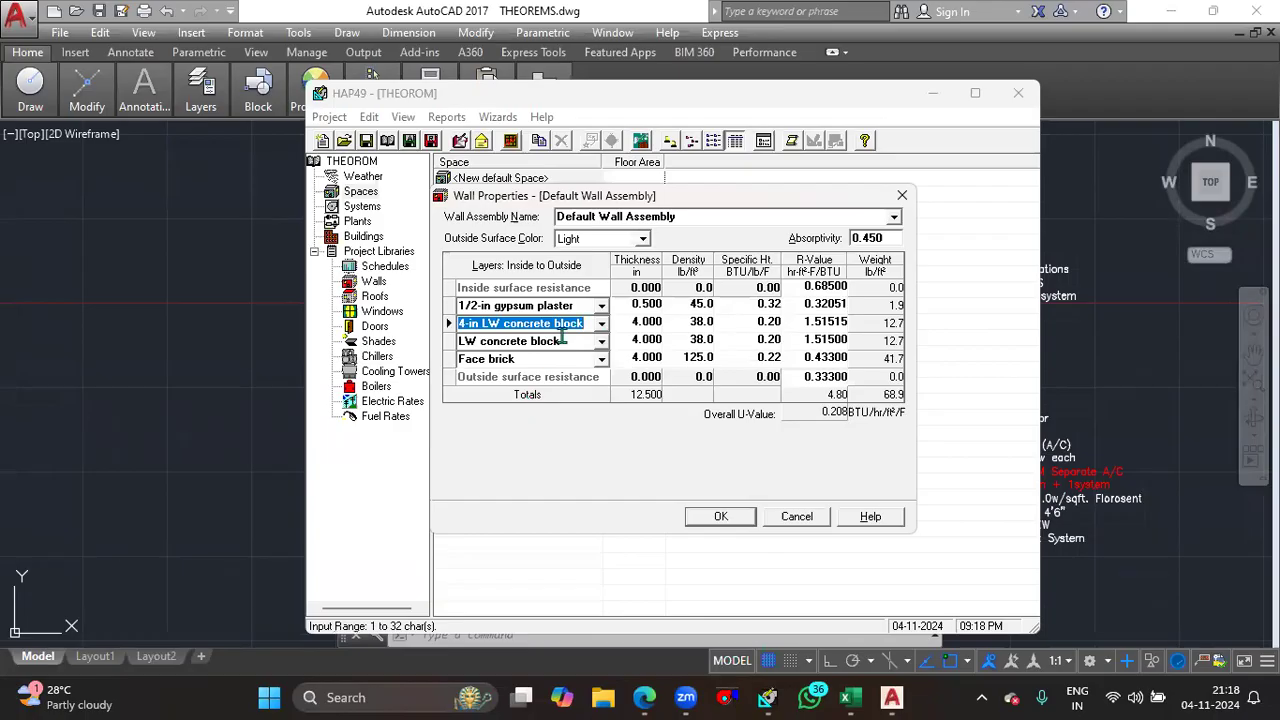
left_click(602, 324)
scroll(548, 385, "down", 8)
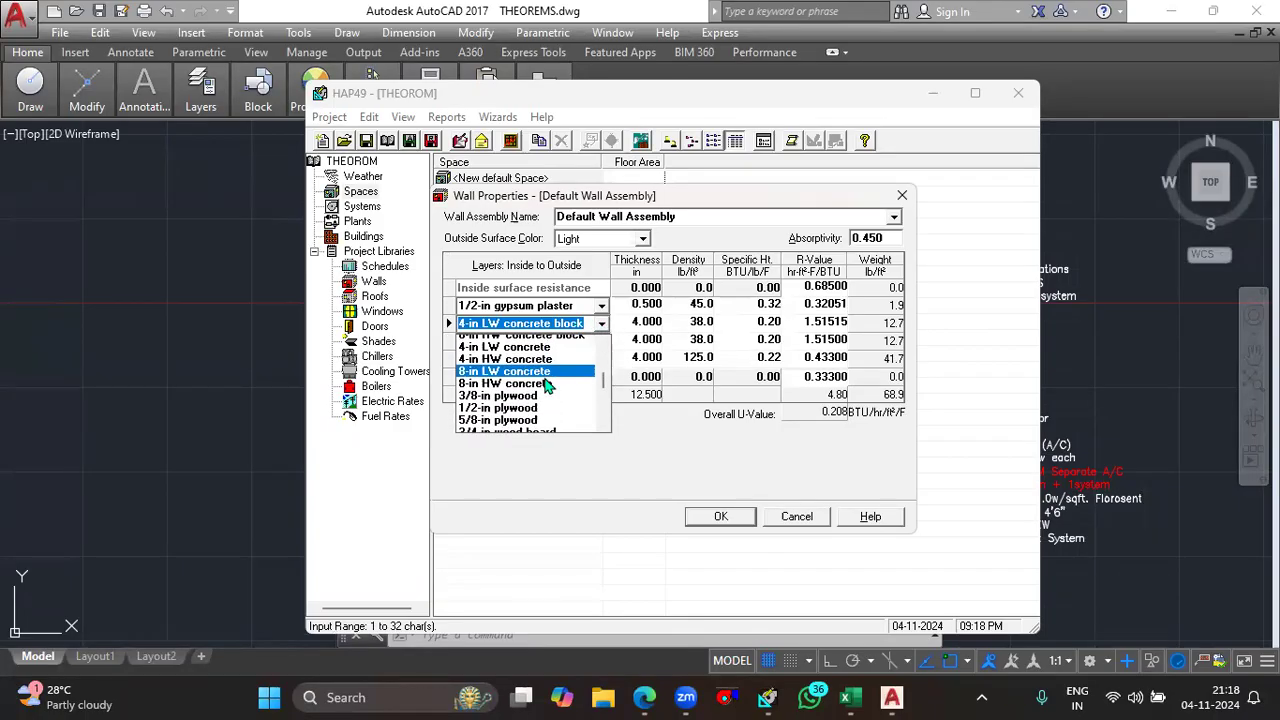
scroll(548, 395, "down", 1)
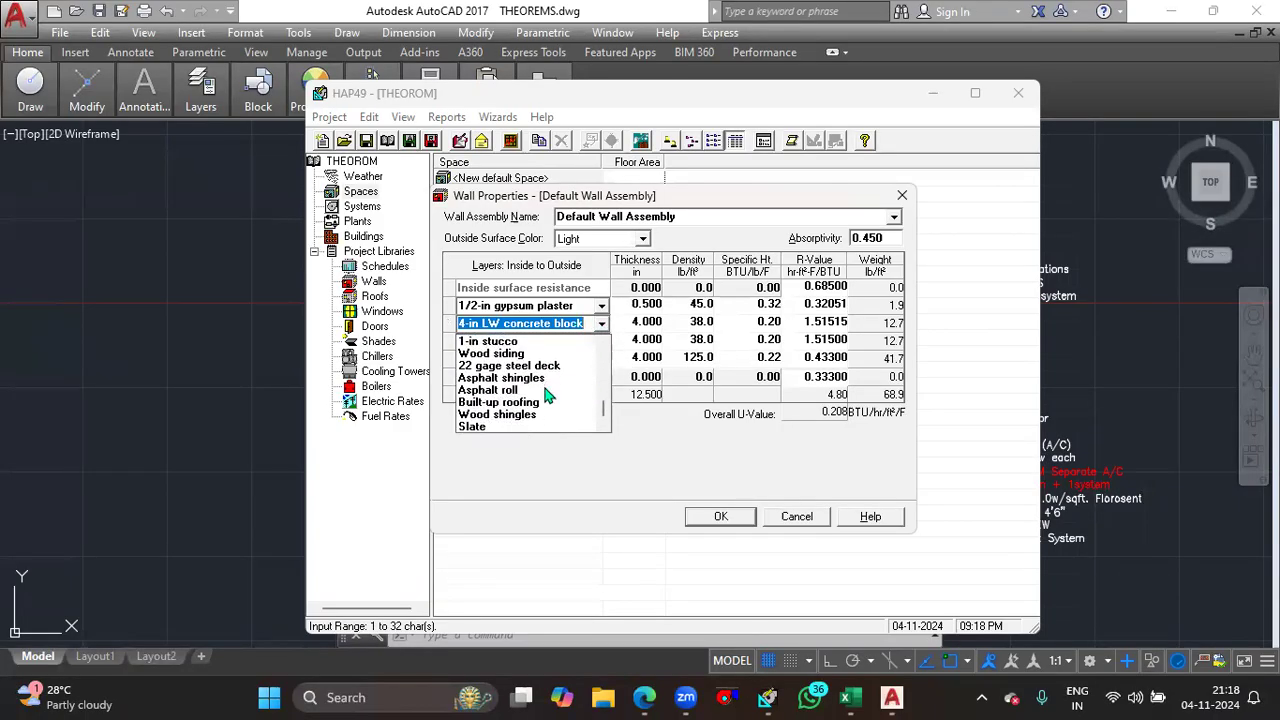
scroll(548, 395, "up", 10)
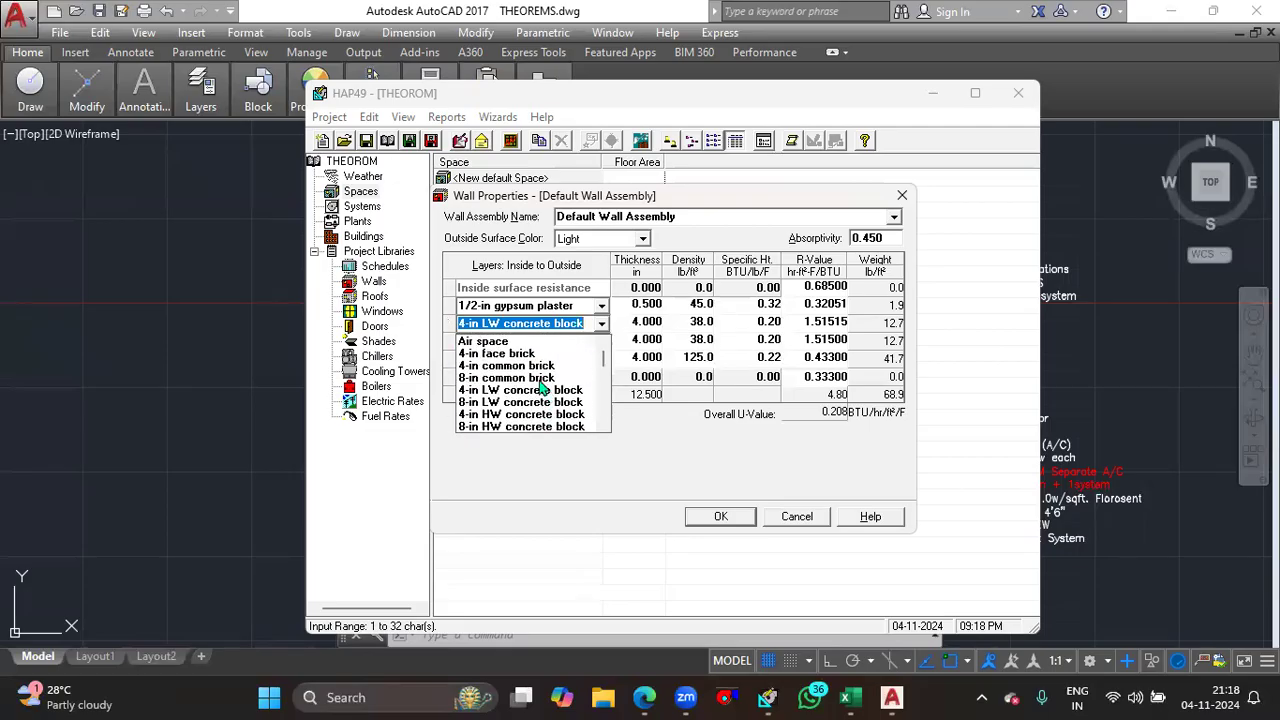
left_click(520, 354)
left_click(601, 342)
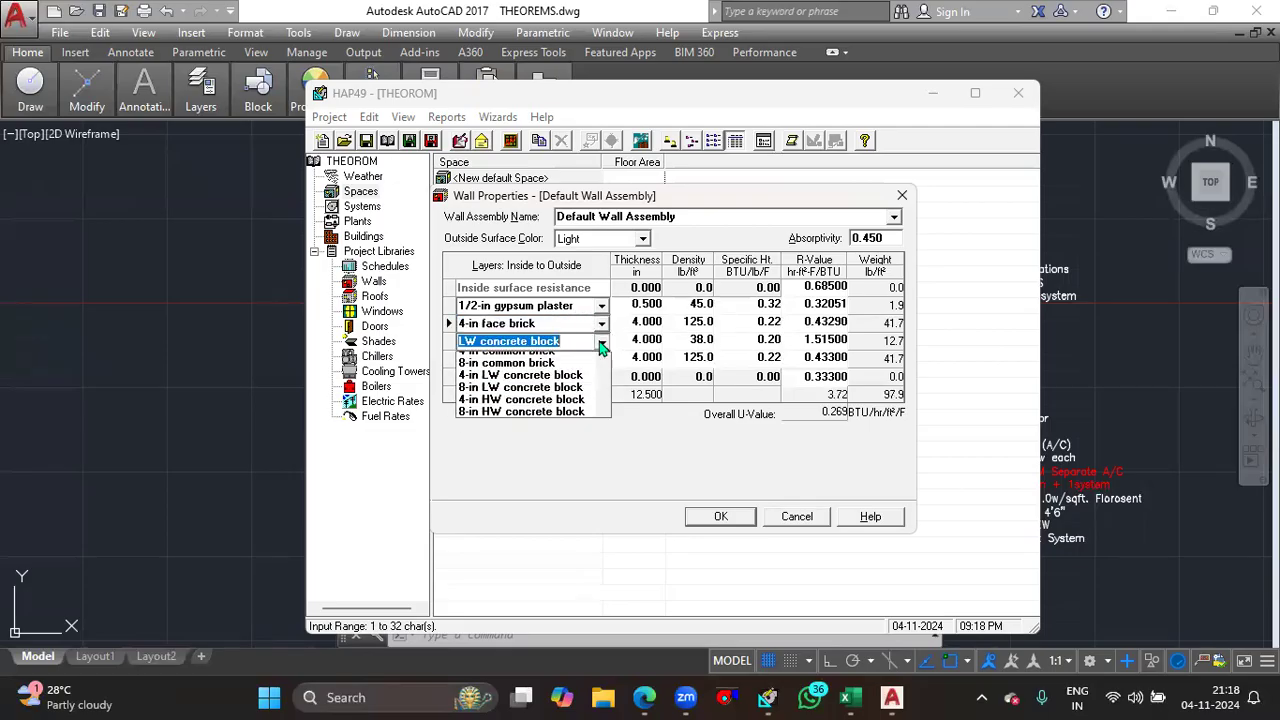
left_click(527, 382)
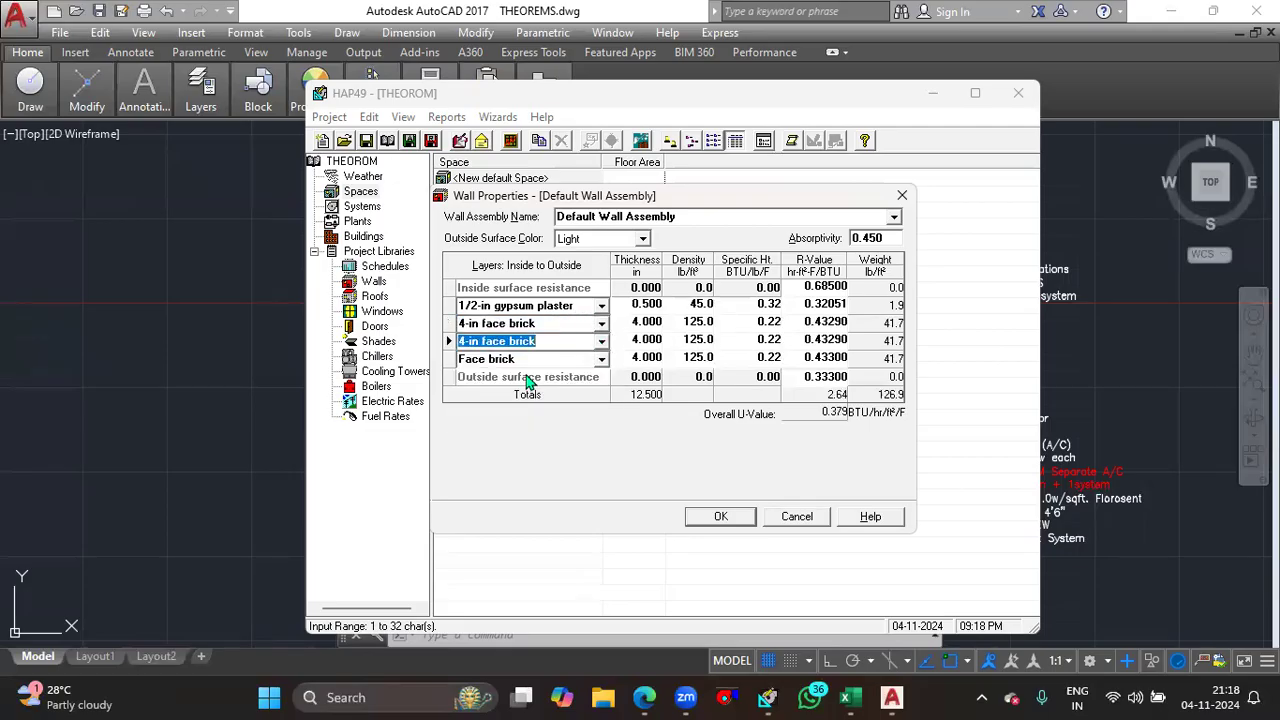
- Set the wall's outermost material layer to 1/2-in gypsum plaster
left_click(601, 358)
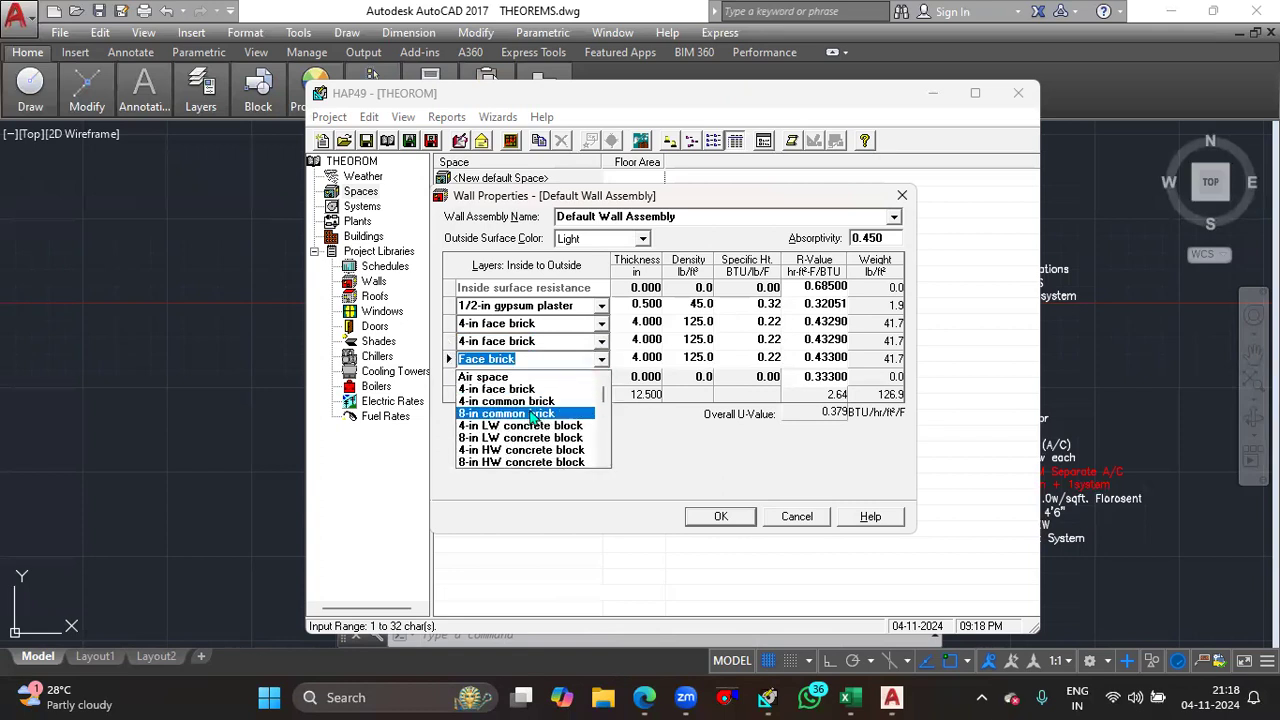
scroll(530, 415, "down", 8)
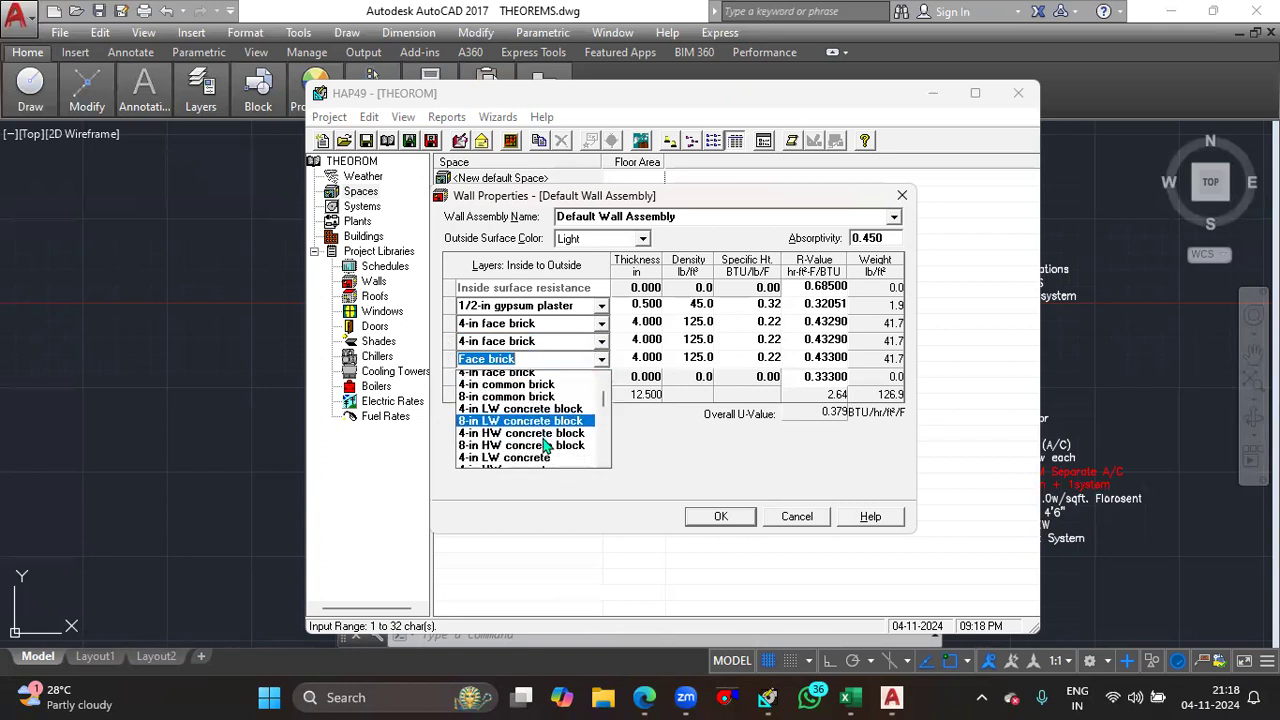
scroll(527, 410, "up", 6)
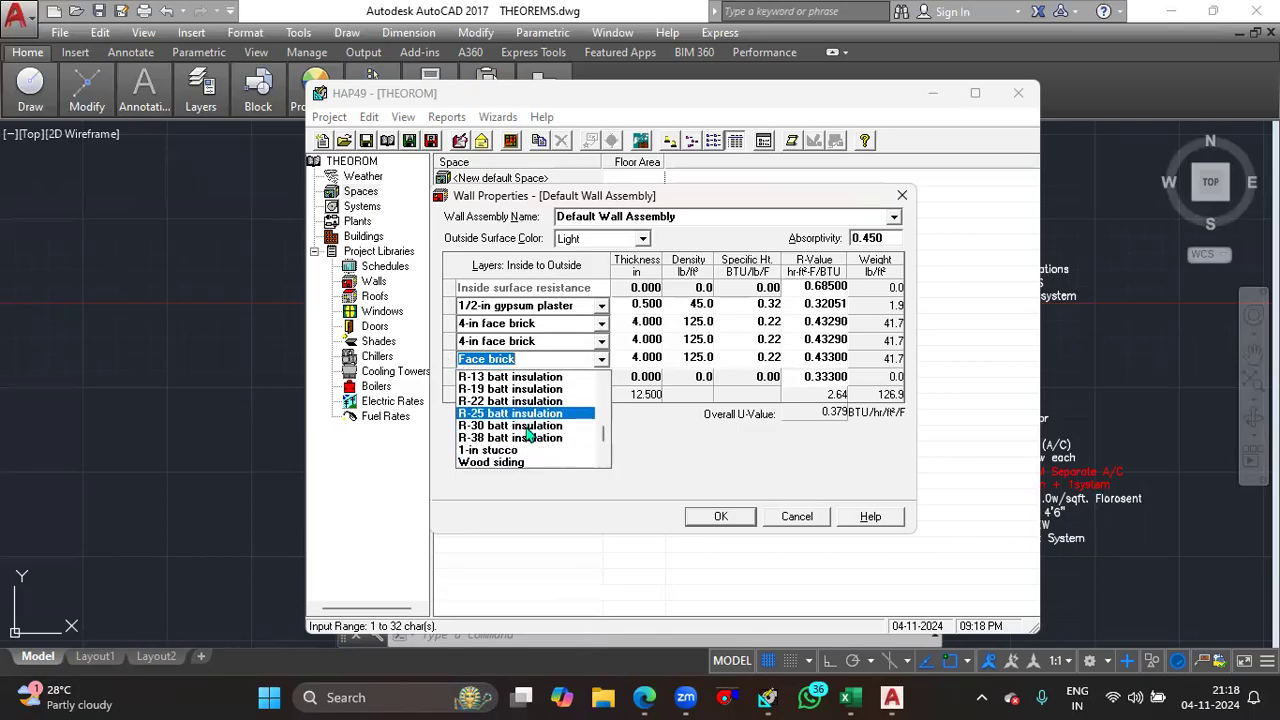
scroll(522, 436, "up", 2)
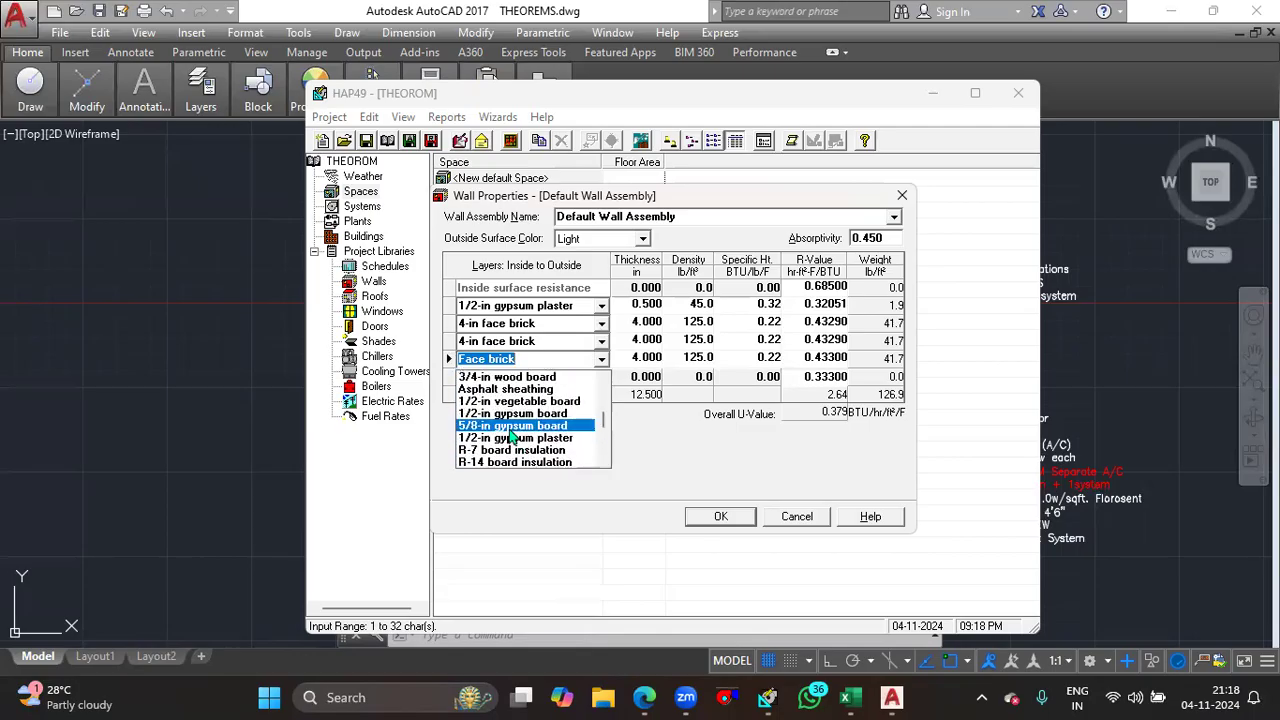
left_click(507, 436)
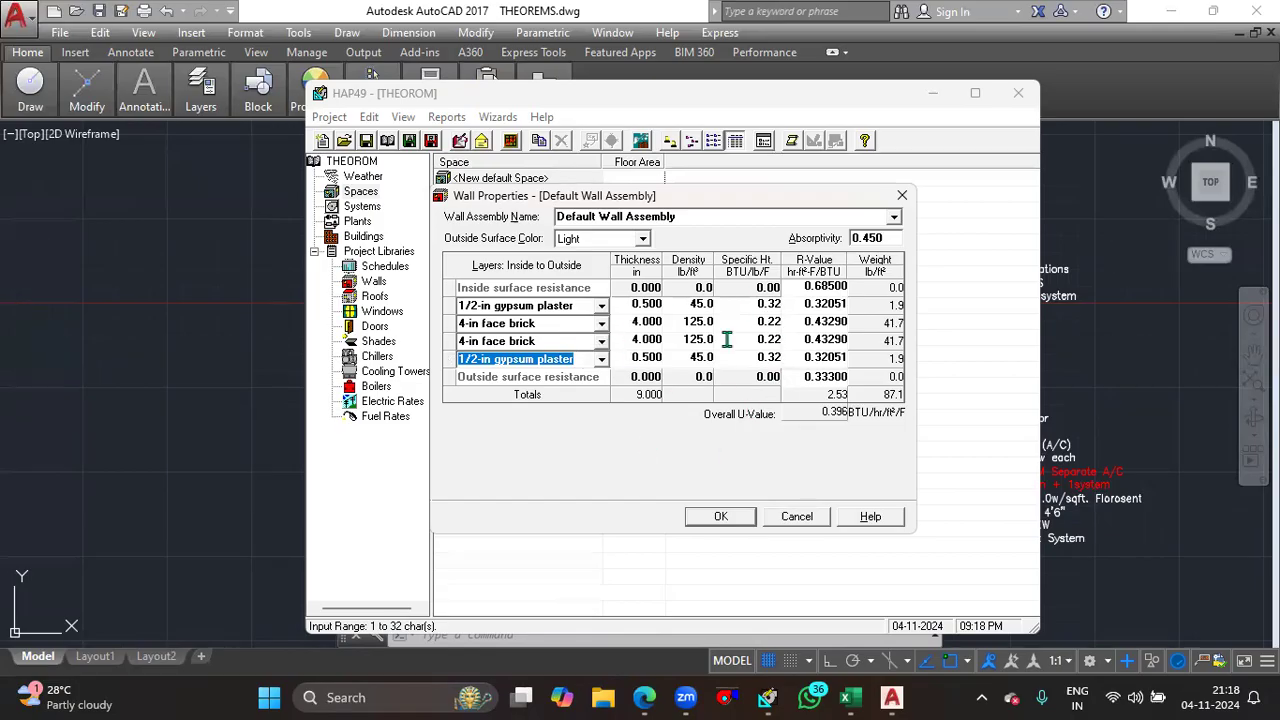
- Review the wall assembly's overall U-value, its outer plaster layer and the inner plaster layer's R-value
left_click(830, 416)
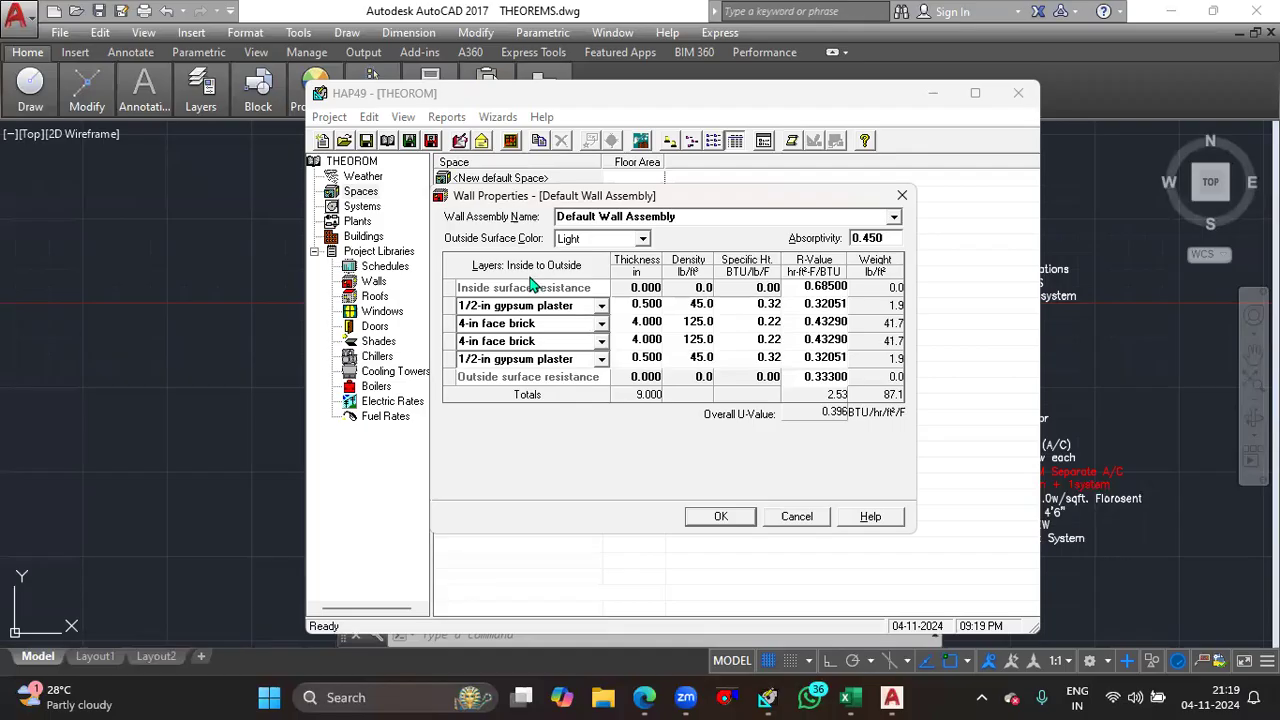
left_click(540, 364)
left_click_drag(832, 304, 805, 304)
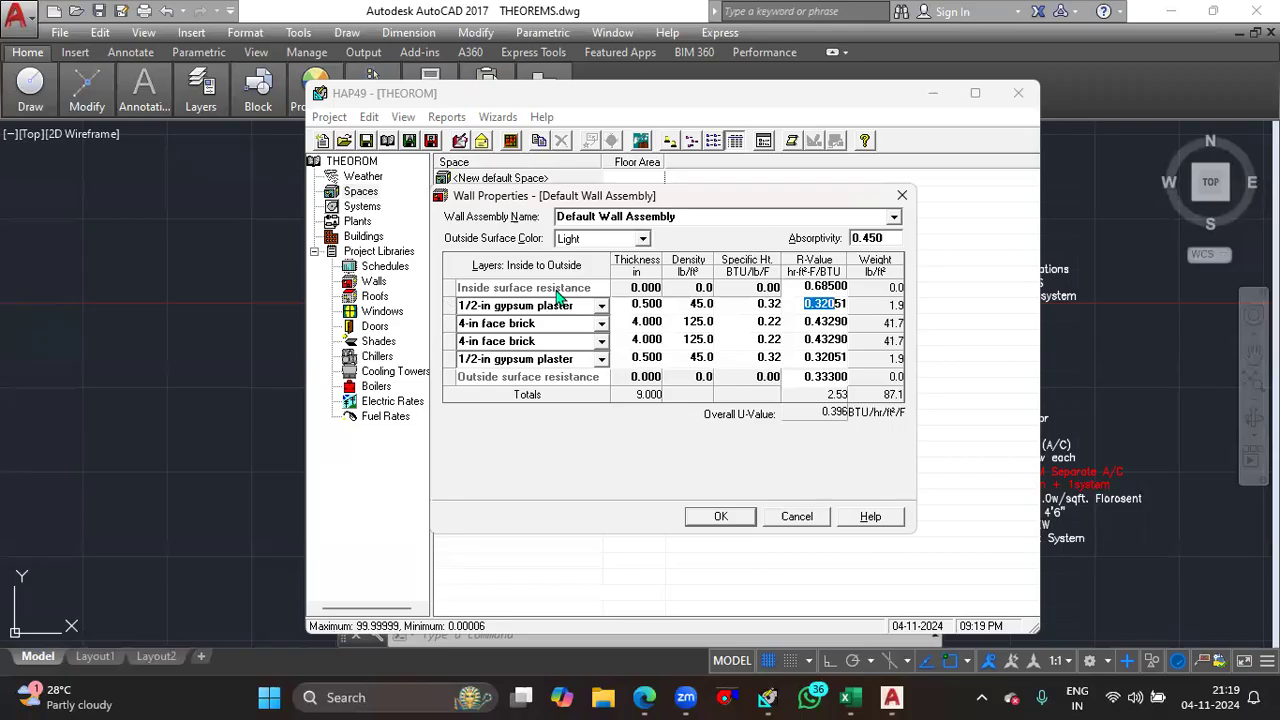
- Name the wall assembly WALL 1 and save it as the north exposure's wall type
left_click(723, 227)
type("WALL 1")
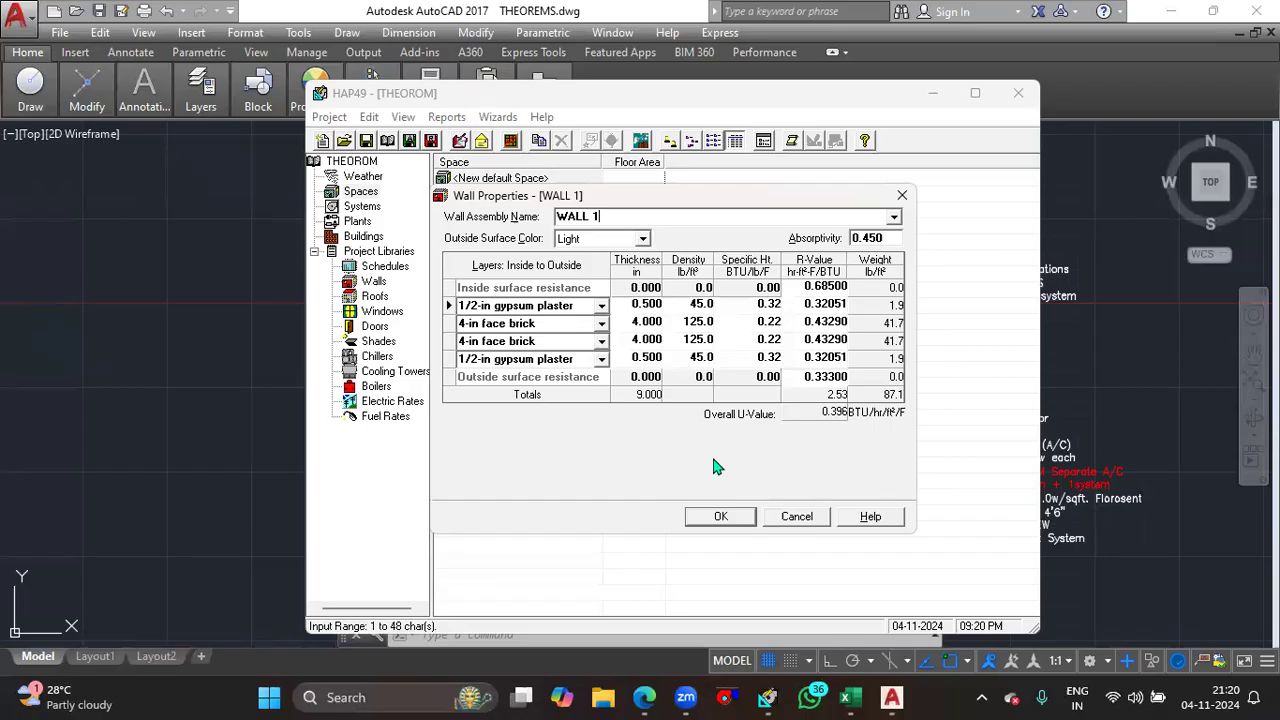
left_click(720, 520)
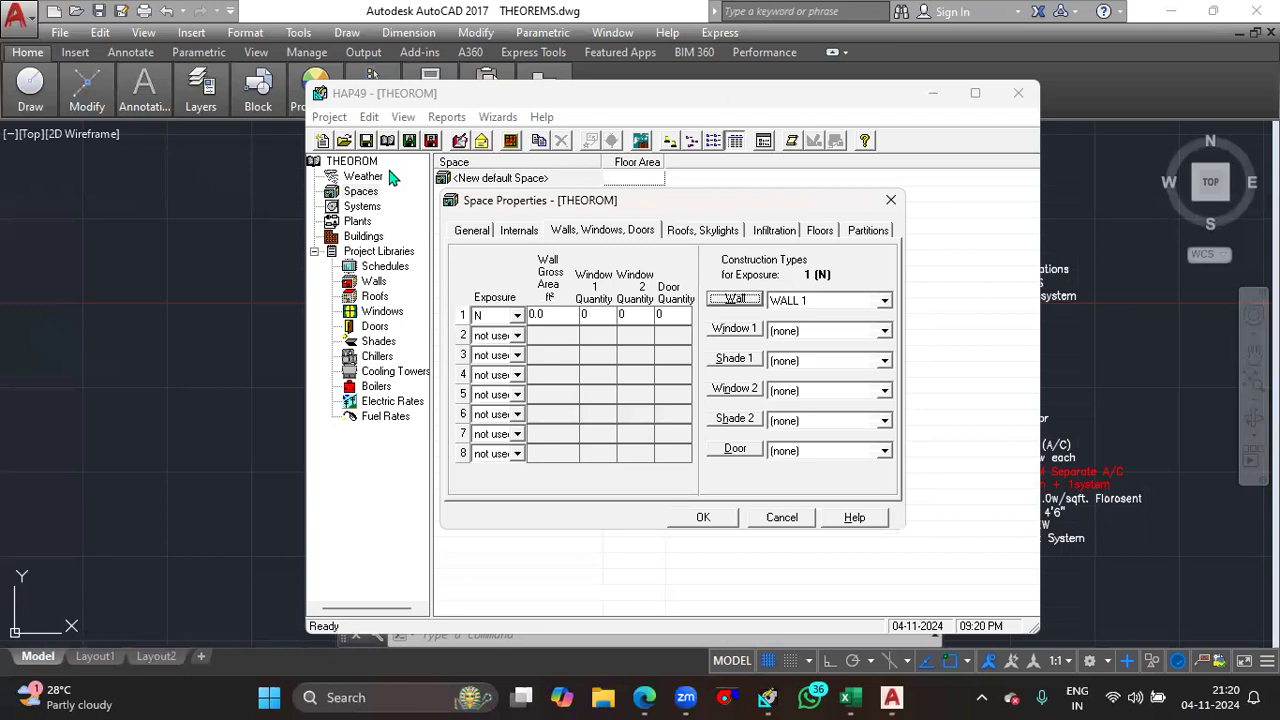
- Switch to the THEOREMS floor plan in AutoCAD and go to the windows along the north wall
left_click(587, 187)
left_click(1067, 343)
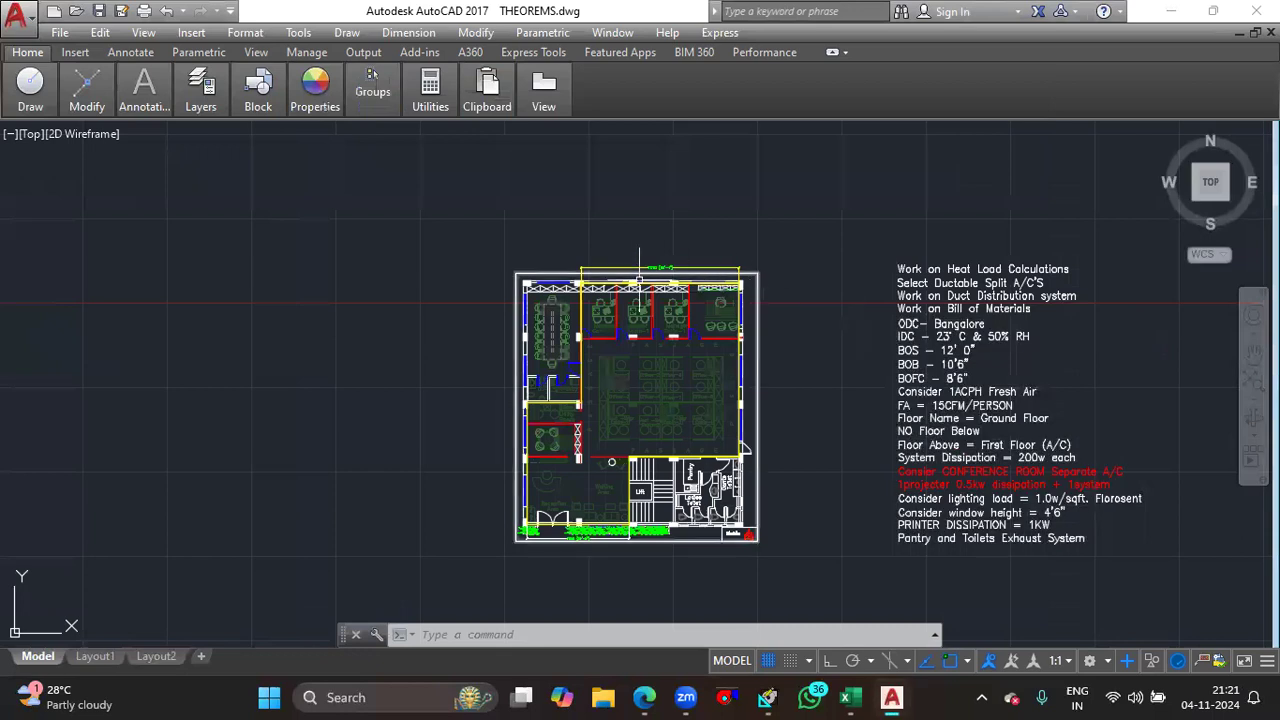
scroll(601, 287, "up", 5)
left_click_drag(660, 288, 618, 461)
type("dil")
key("Return")
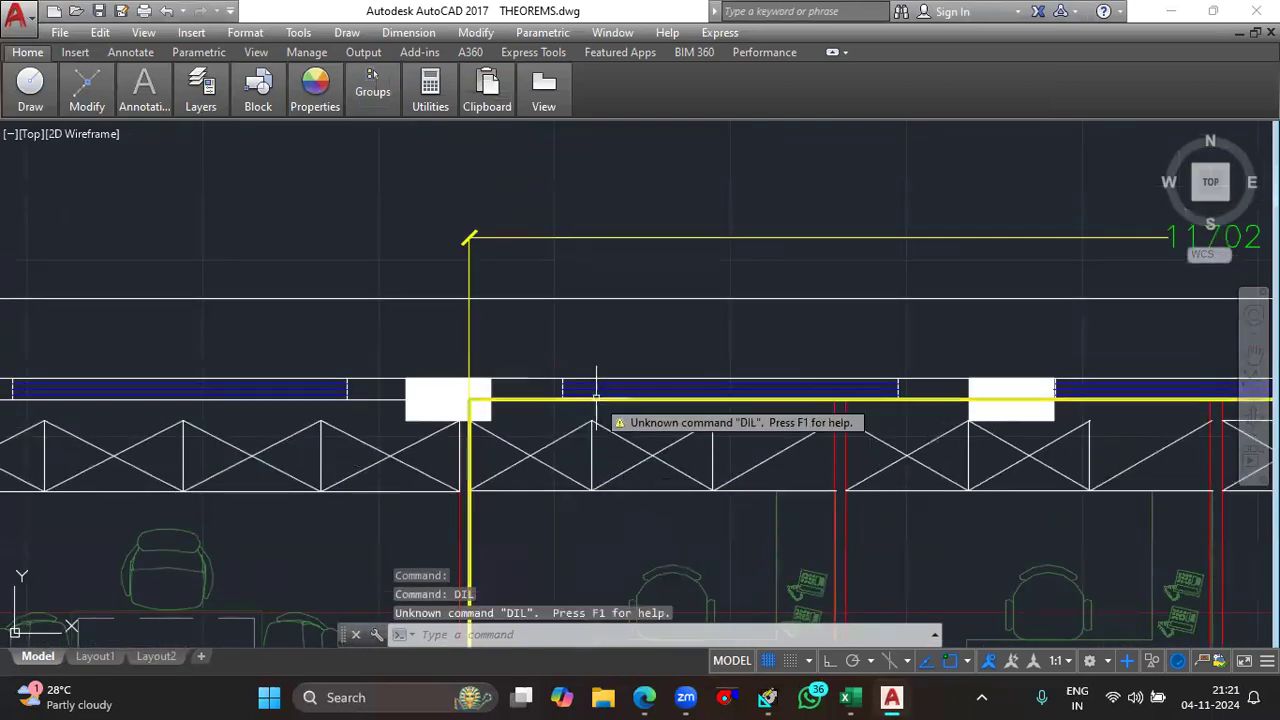
key("Escape")
type("d")
key("Escape")
type("dim")
key("Return")
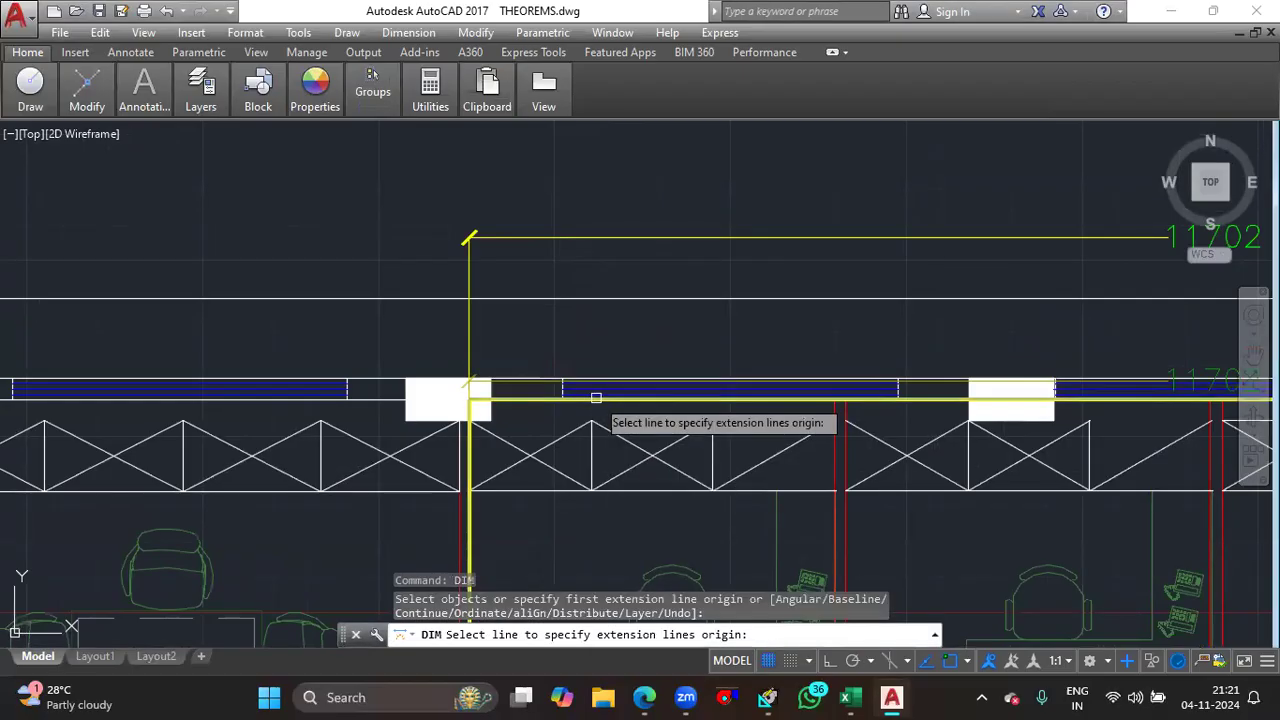
scroll(596, 398, "up", 3)
key("Escape")
- Add a linear dimension across the first window of the marked area's north wall, placed above the wall
type("dli")
key("Return")
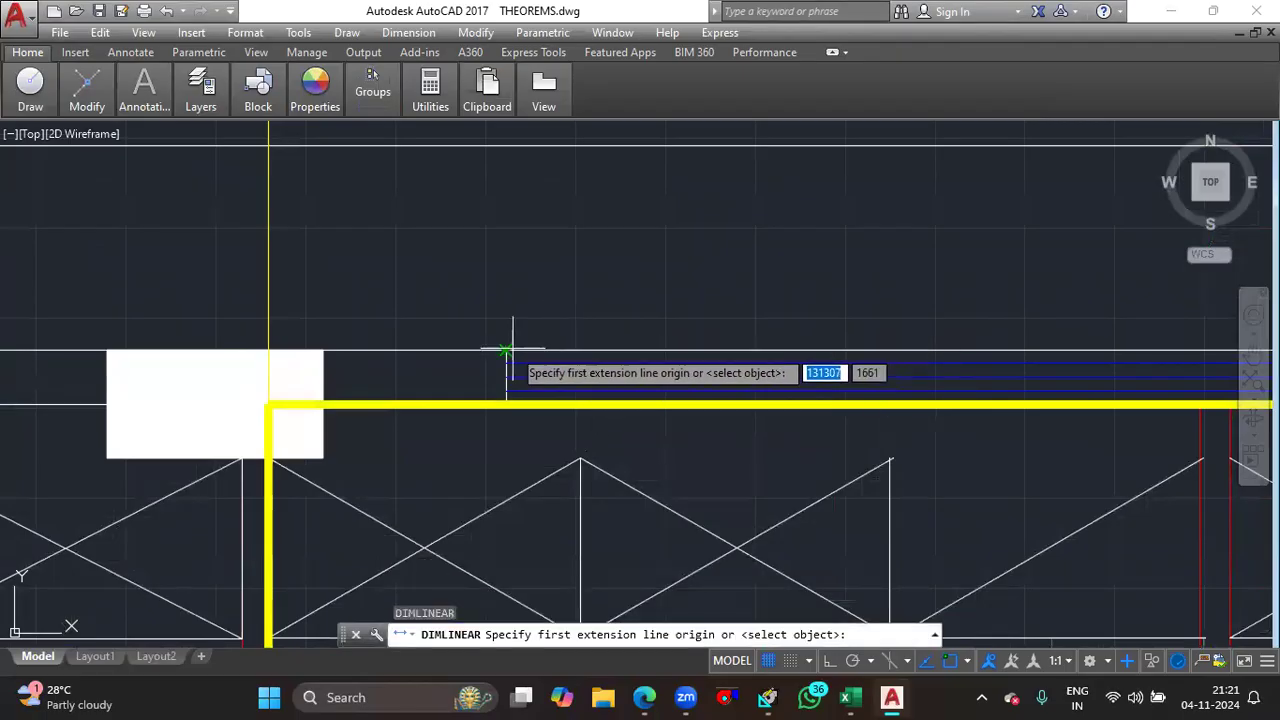
left_click(512, 349)
scroll(540, 345, "down", 3)
scroll(591, 349, "up", 3)
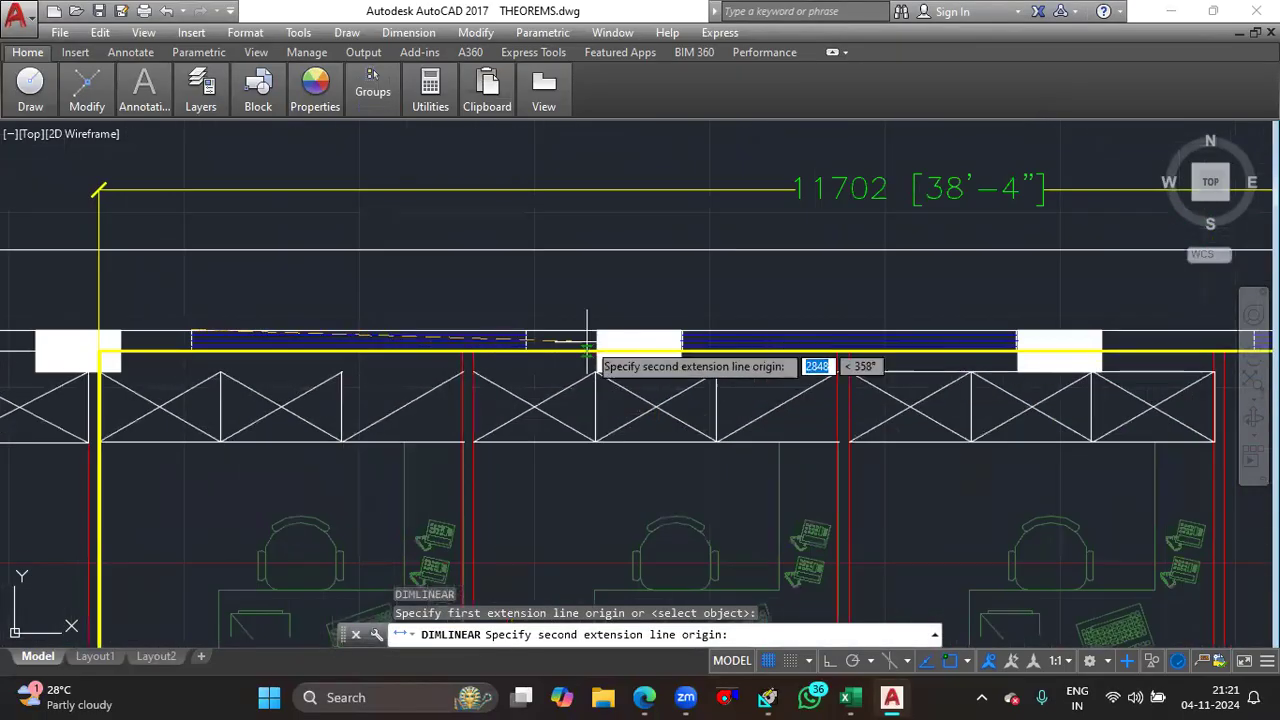
left_click(536, 332)
left_click(571, 286)
scroll(571, 300, "down", 1)
scroll(571, 349, "up", 1)
- Add a linear dimension across the second window of the north wall, placed above the wall
key("Return")
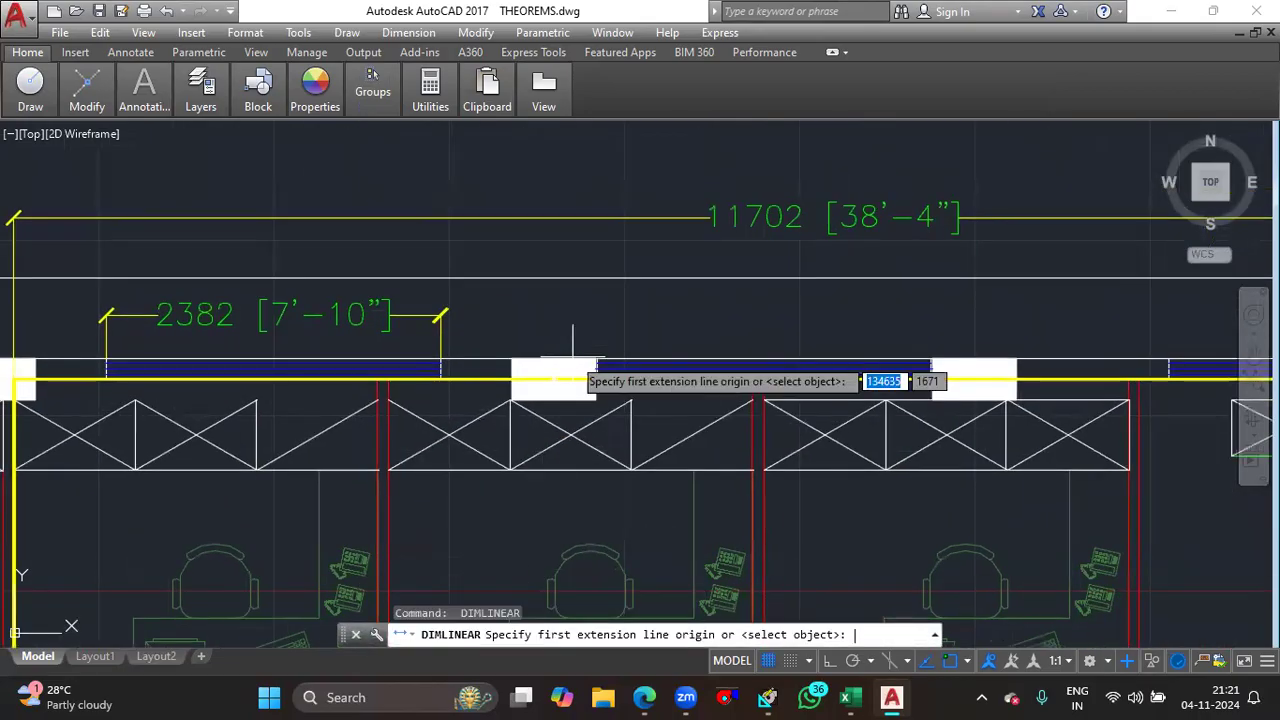
scroll(572, 340, "up", 2)
left_click(571, 343)
scroll(680, 400, "up", 1)
scroll(560, 430, "down", 3)
scroll(800, 440, "up", 3)
left_click(851, 437)
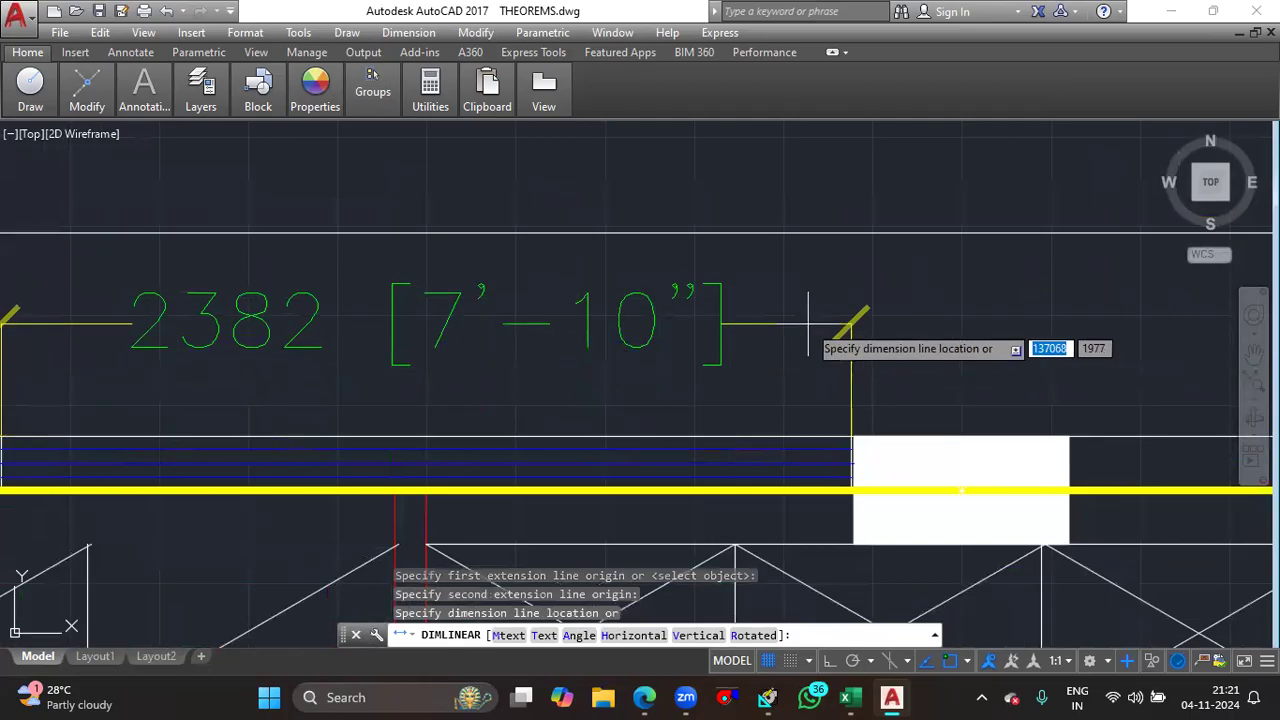
left_click(808, 324)
scroll(808, 324, "down", 5)
scroll(415, 277, "up", 3)
scroll(523, 380, "down", 3)
scroll(647, 403, "up", 4)
scroll(647, 403, "down", 4)
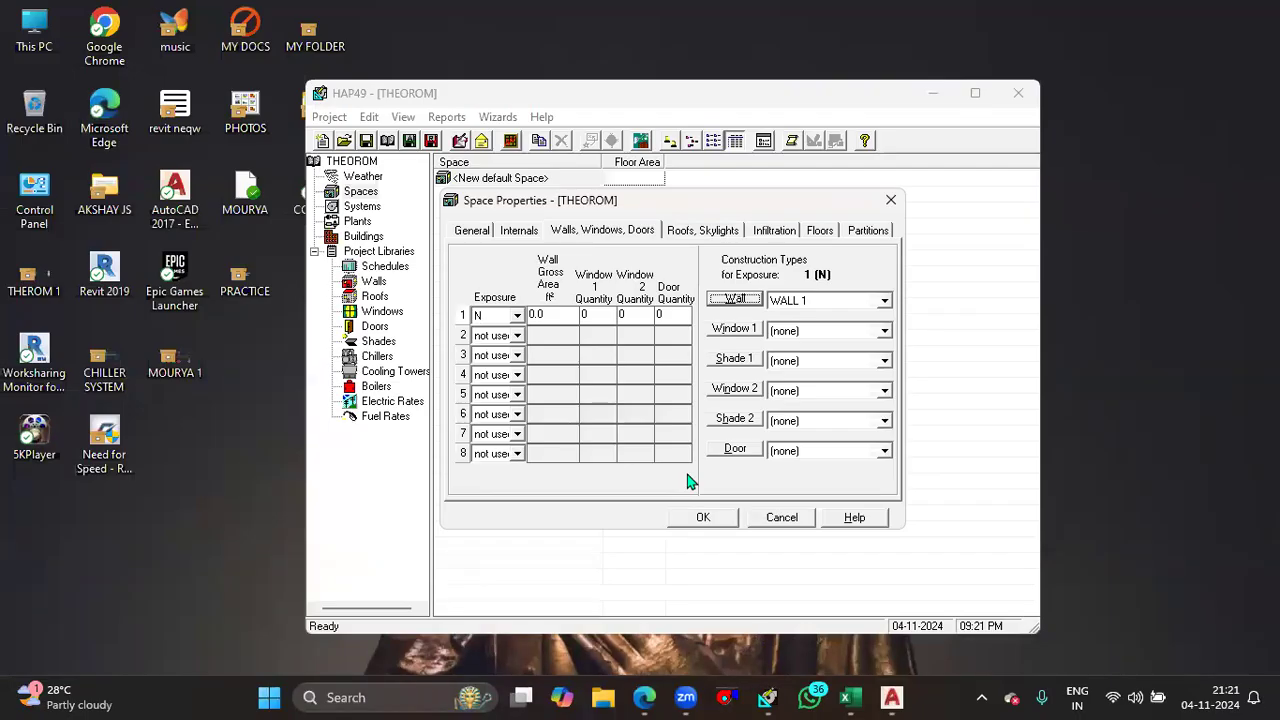
- In HAP, create a Window 1 type named W1 for the north exposure, 4.5 ft high and 7.8 ft wide
left_click(728, 337)
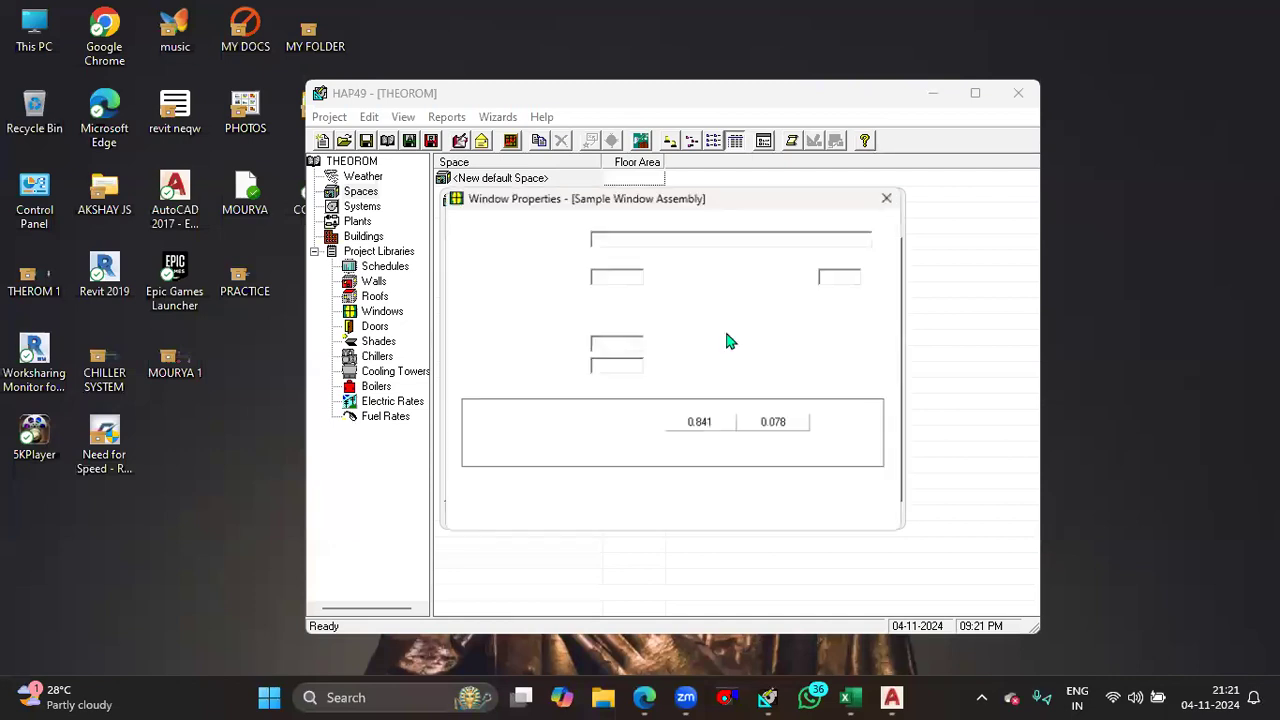
type("W1")
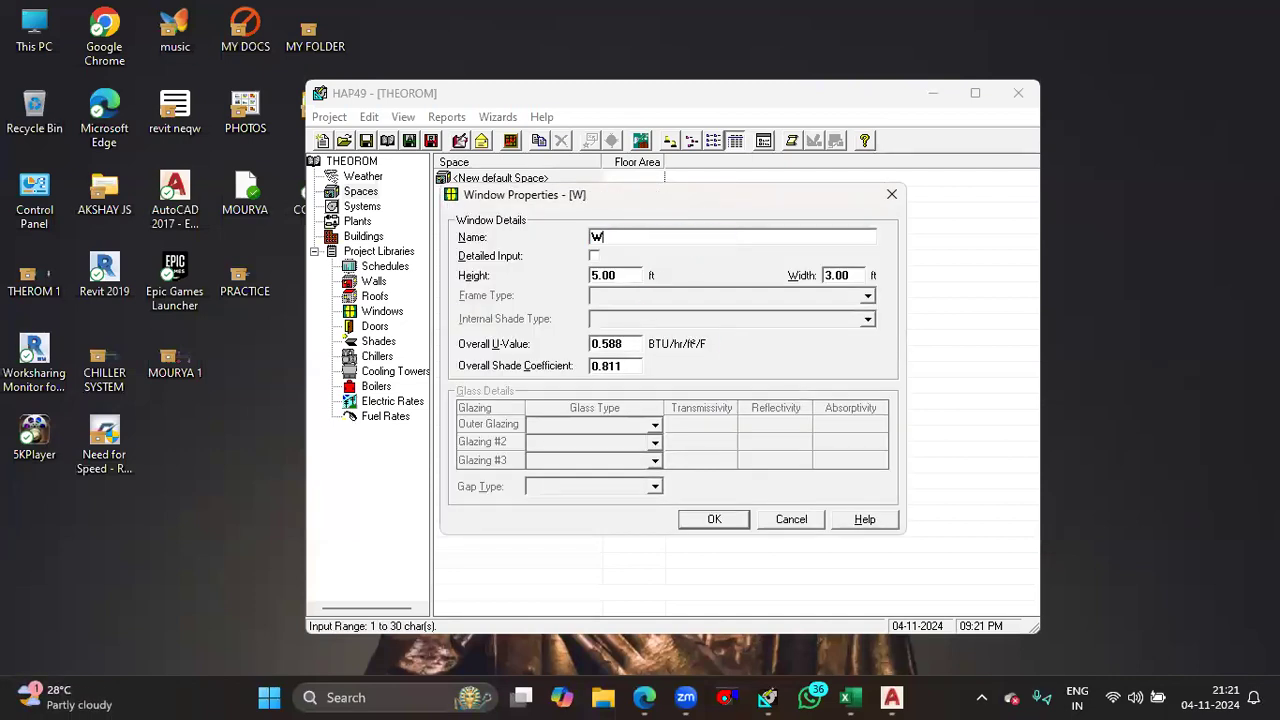
left_click(619, 281)
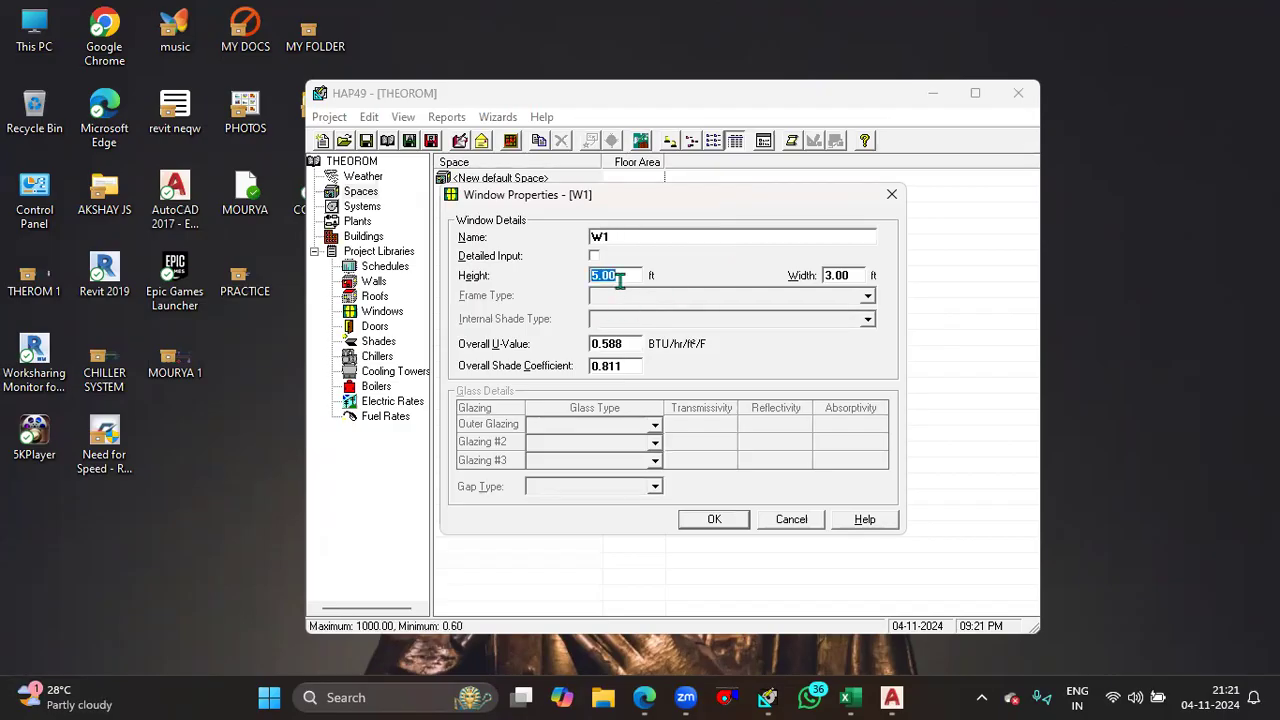
type("4.5")
left_click(857, 277)
type("7.")
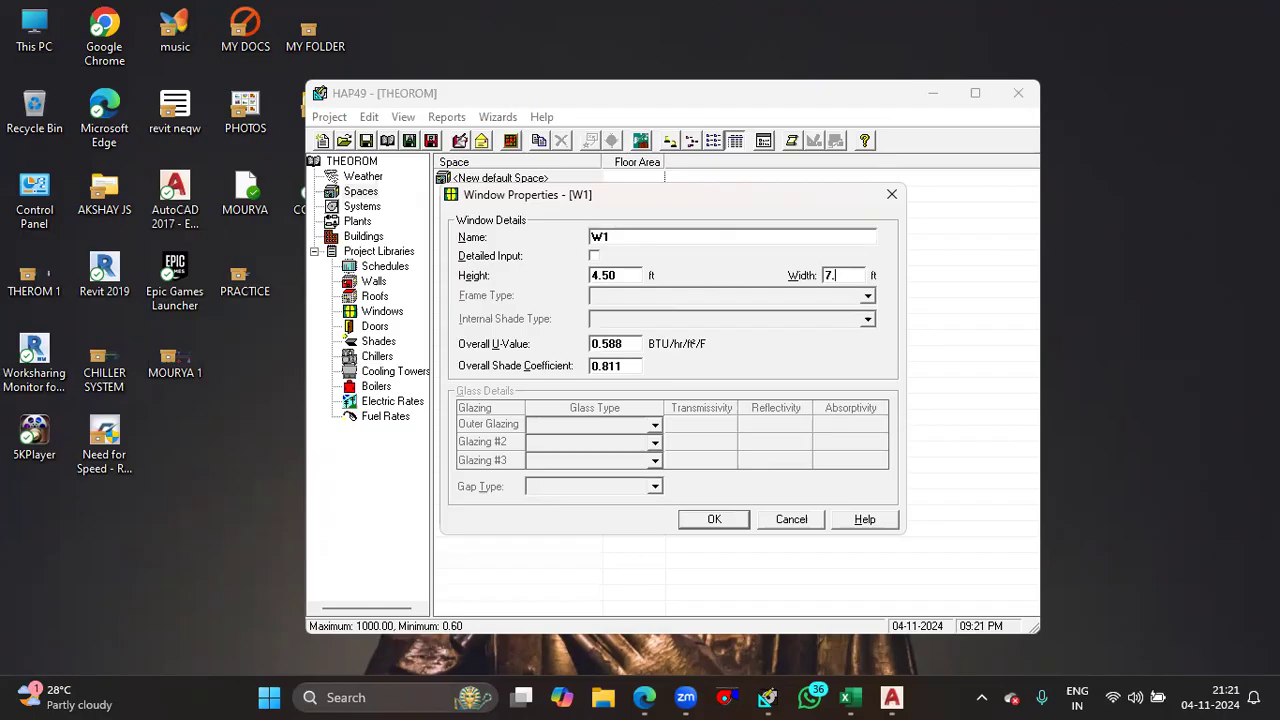
type("8")
- Check W1's detailed glass input and turn it back off, set the overall U-value to 0.56, and save the window
double_click(638, 344)
type(".56")
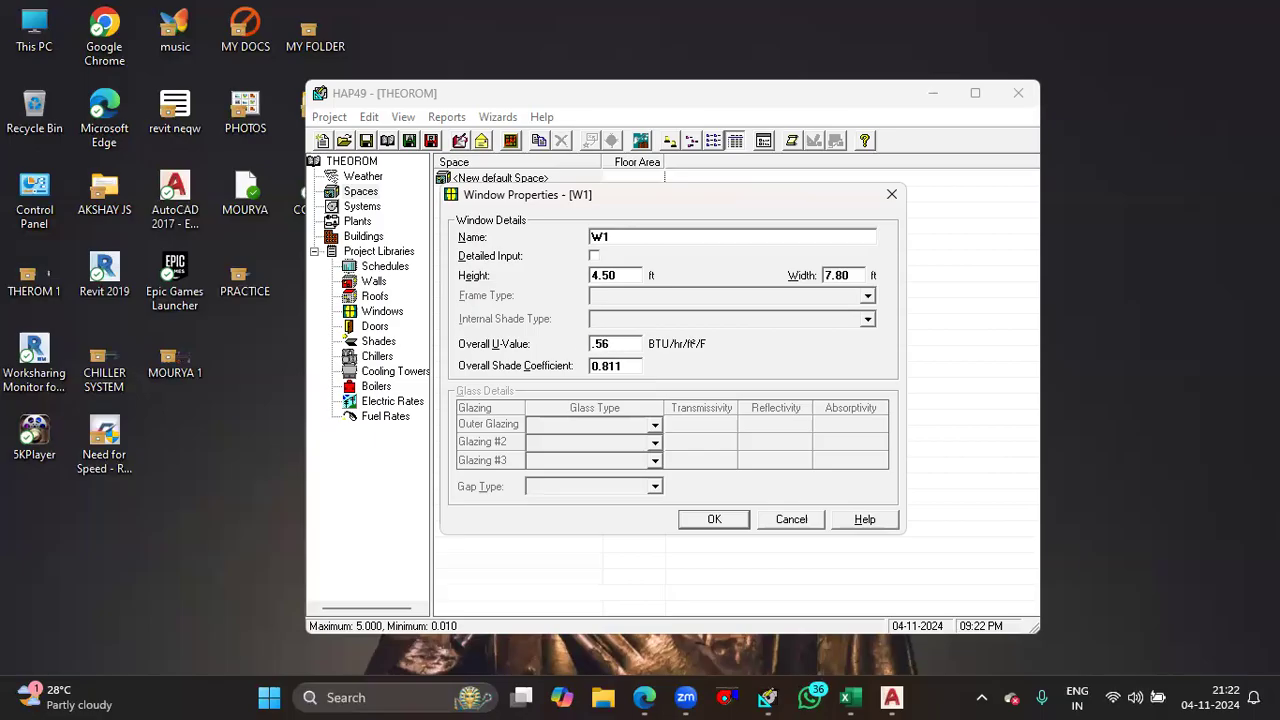
left_click(595, 258)
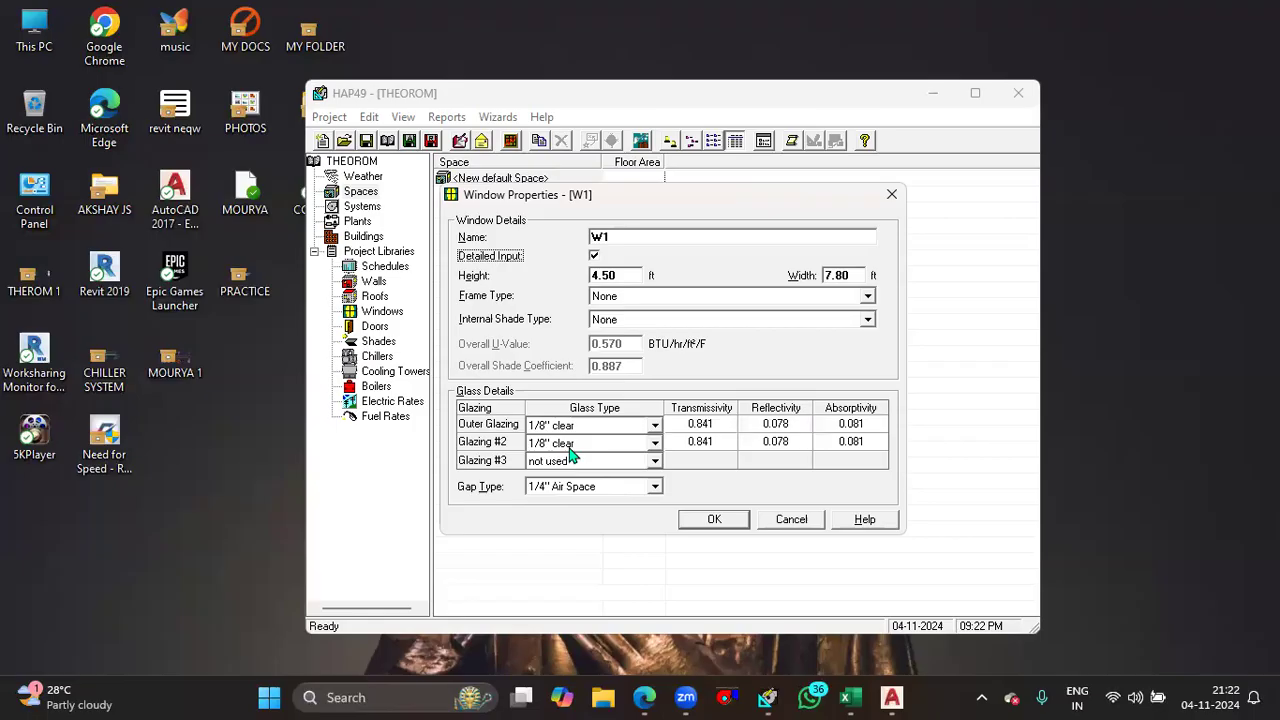
left_click(595, 258)
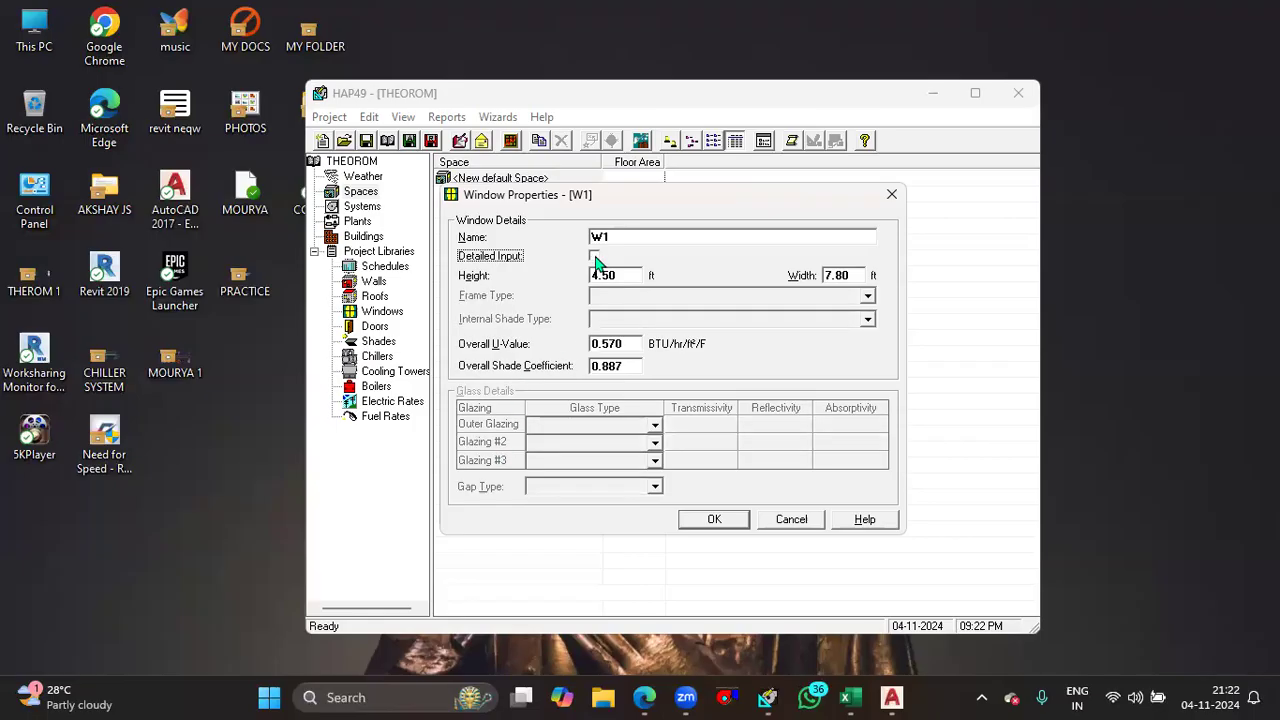
left_click(628, 343)
type(".56")
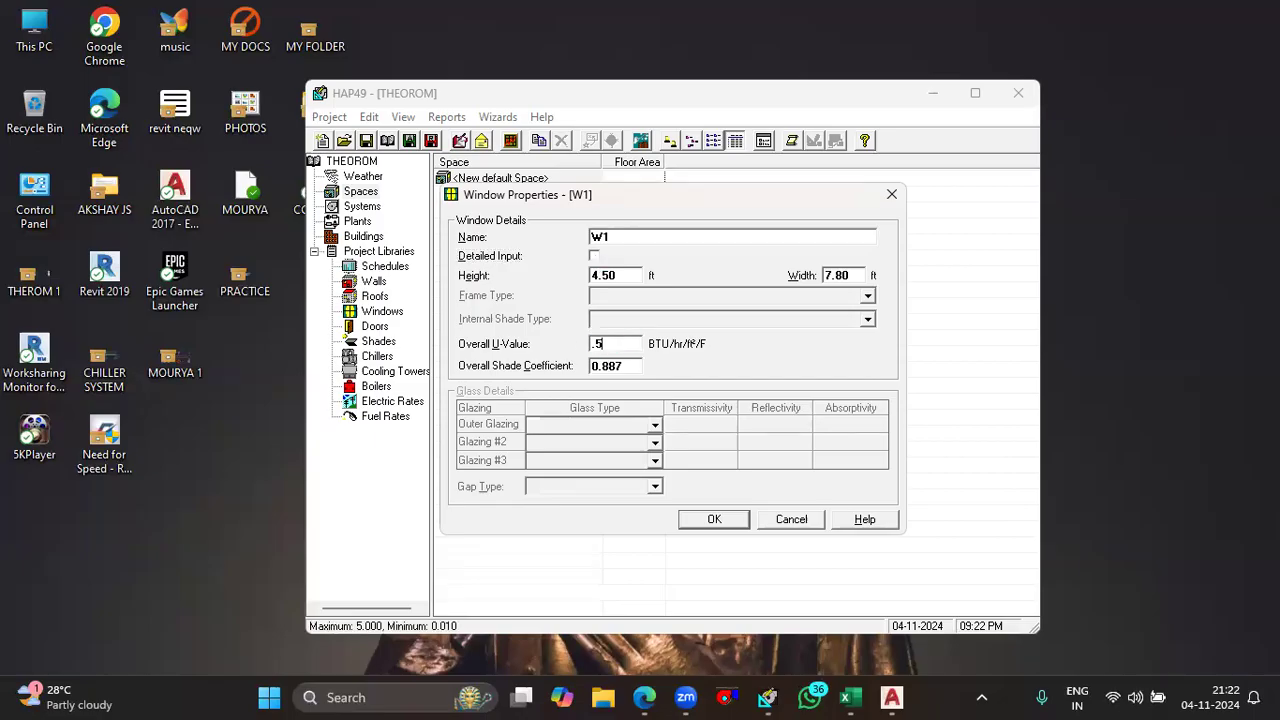
left_click(714, 519)
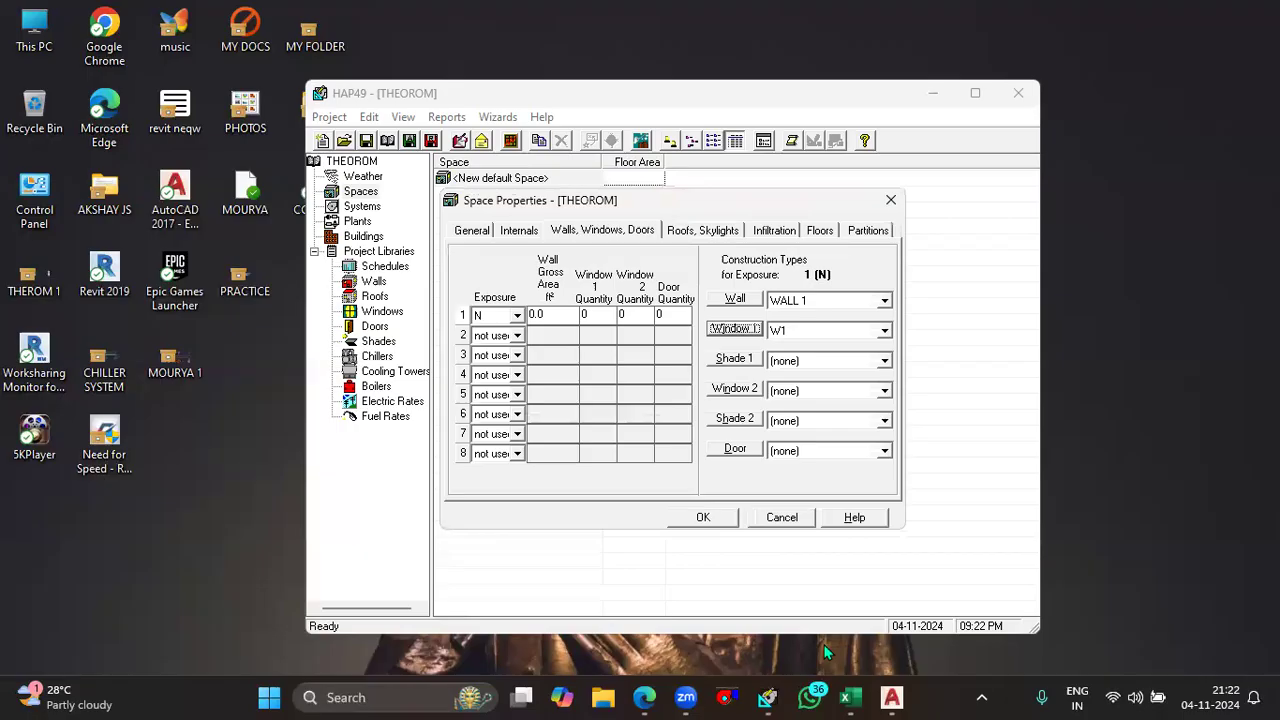
- Switch to AutoCAD and add a linear dimension across the Chairman Cabin's north window, placed above the wall
left_click(891, 697)
left_click_drag(419, 353, 852, 606)
scroll(376, 279, "up", 5)
mouse_move(377, 279)
left_mouse_down()
mouse_move(449, 477)
mouse_move(560, 467)
left_mouse_up()
scroll(565, 460, "down", 3)
scroll(706, 398, "up", 4)
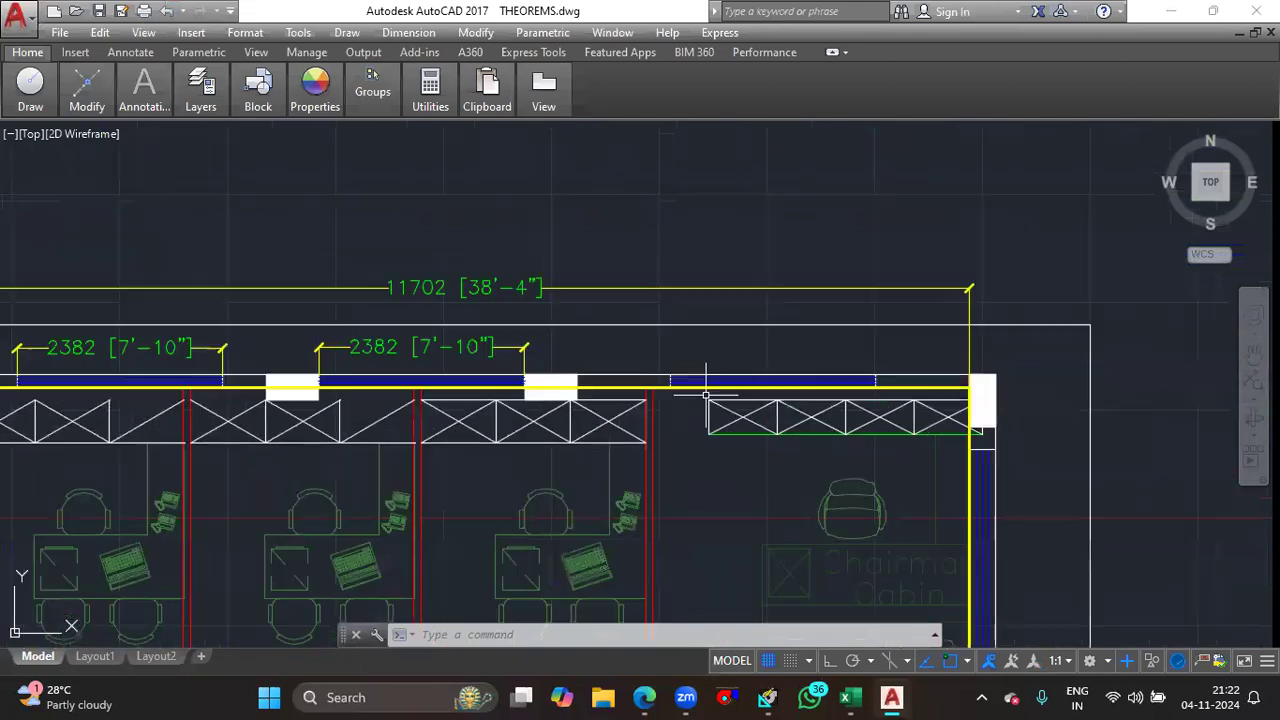
key("Return")
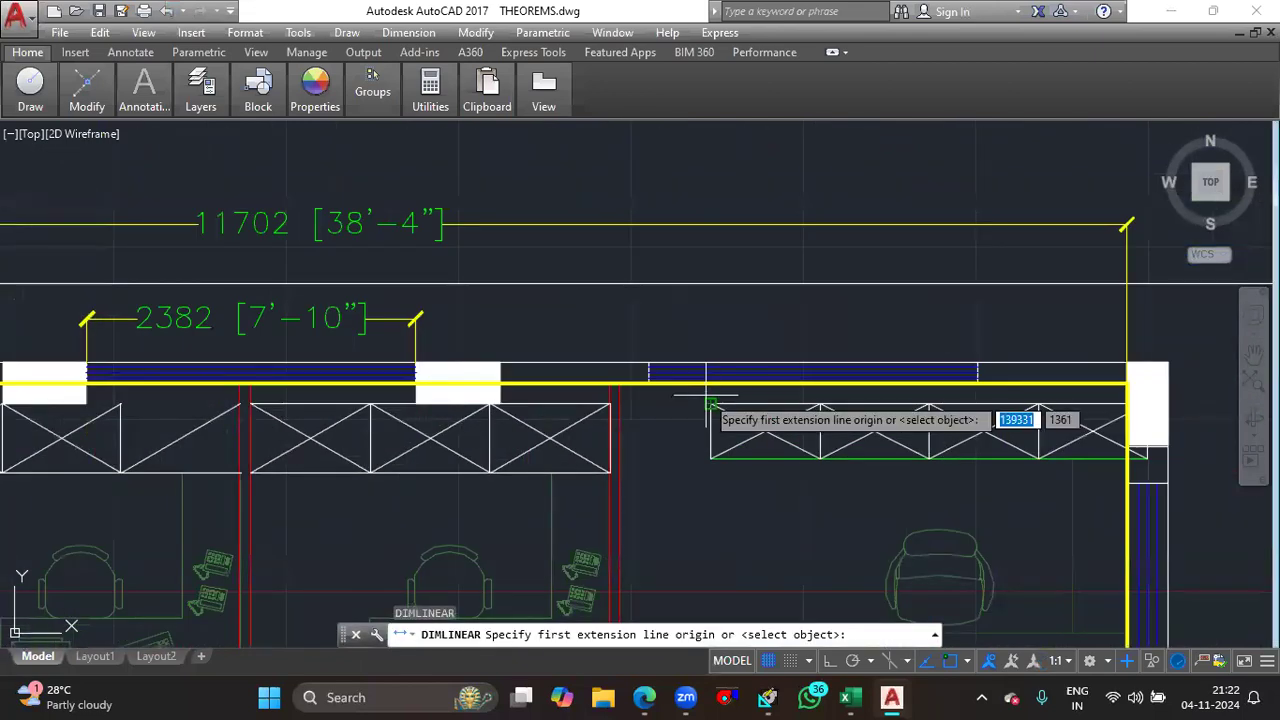
scroll(700, 390, "up", 3)
left_click(564, 313)
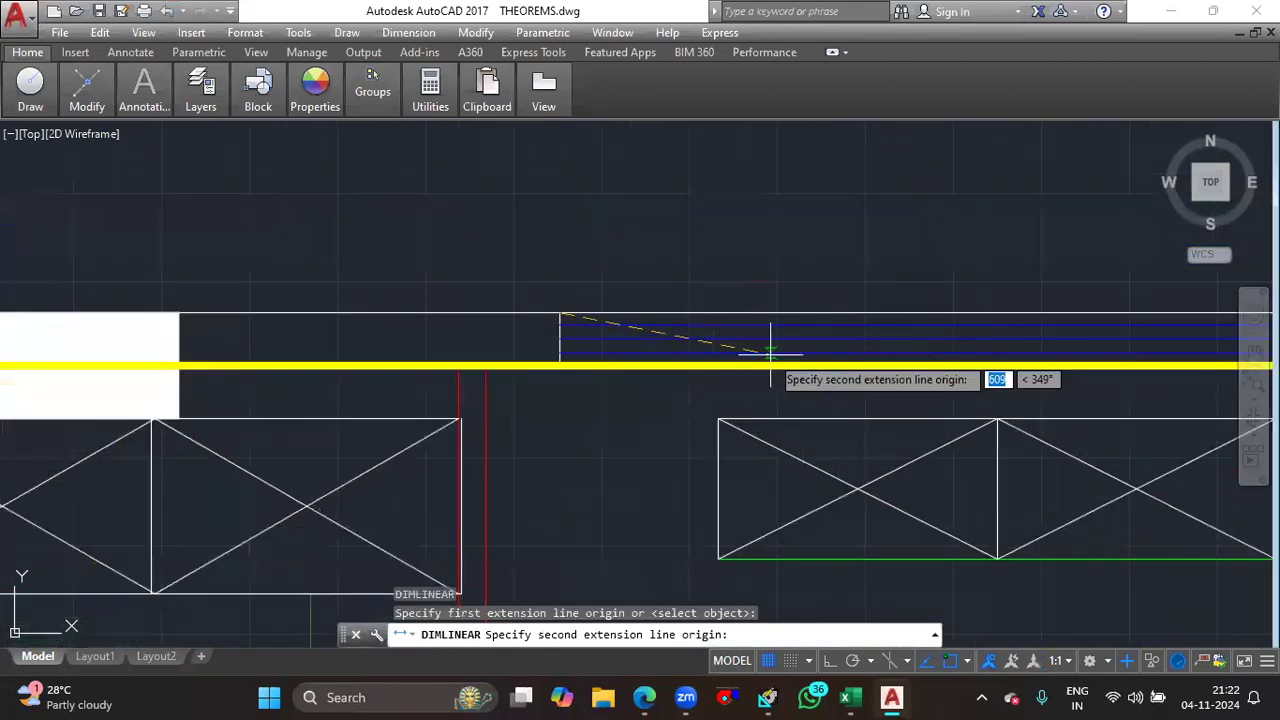
scroll(771, 351, "down", 2)
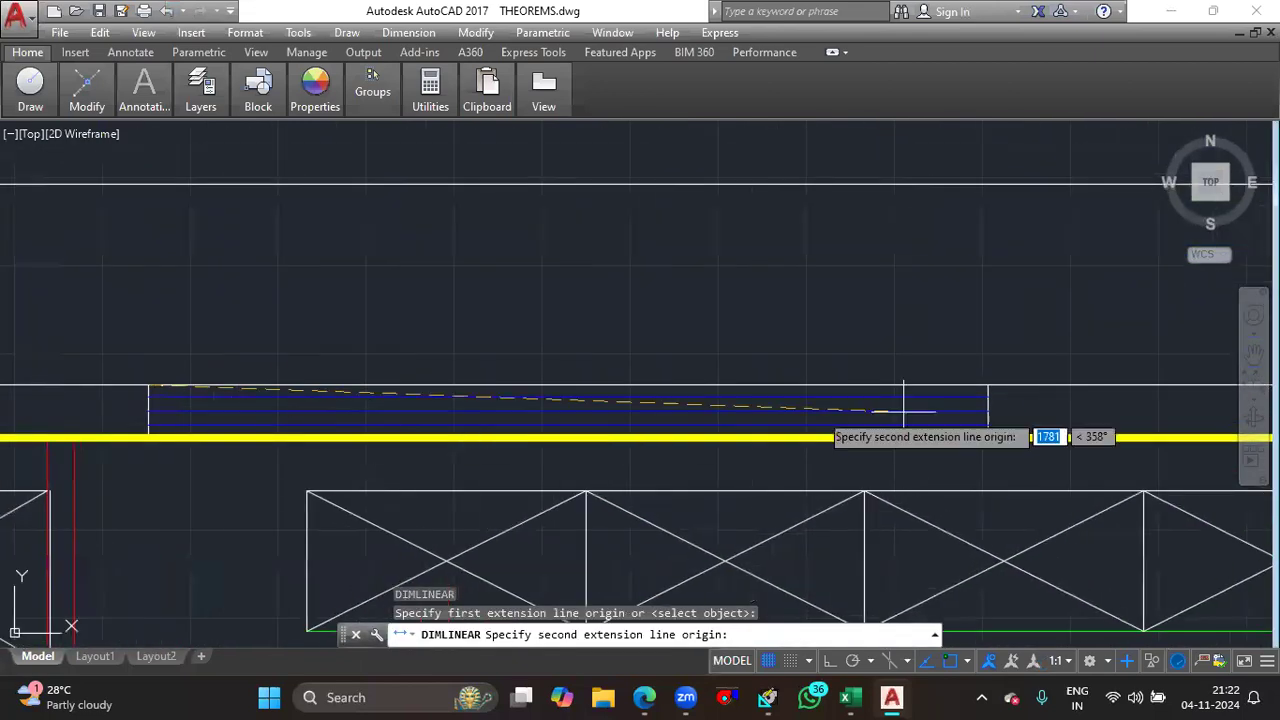
left_click(988, 386)
left_click(900, 292)
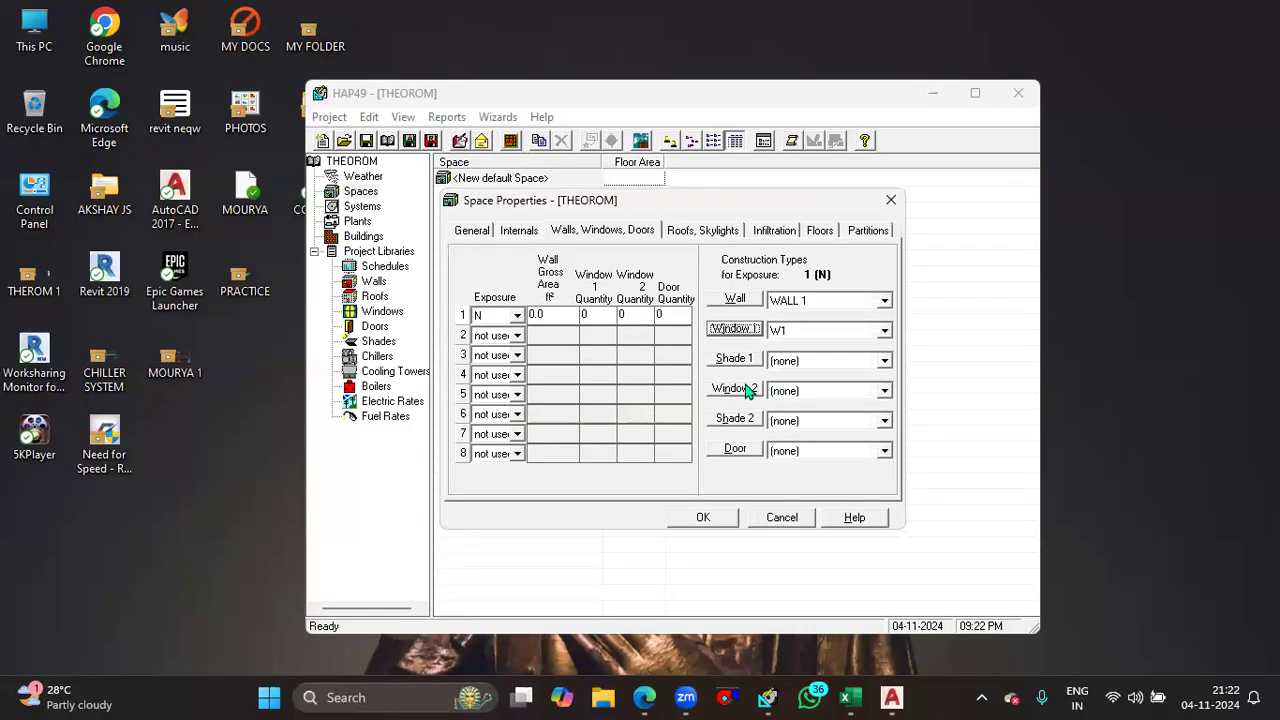
- Open HAP's Window 2 properties, close them without saving, and review the north wall's window dimensions in the AutoCAD plan
left_click(736, 390)
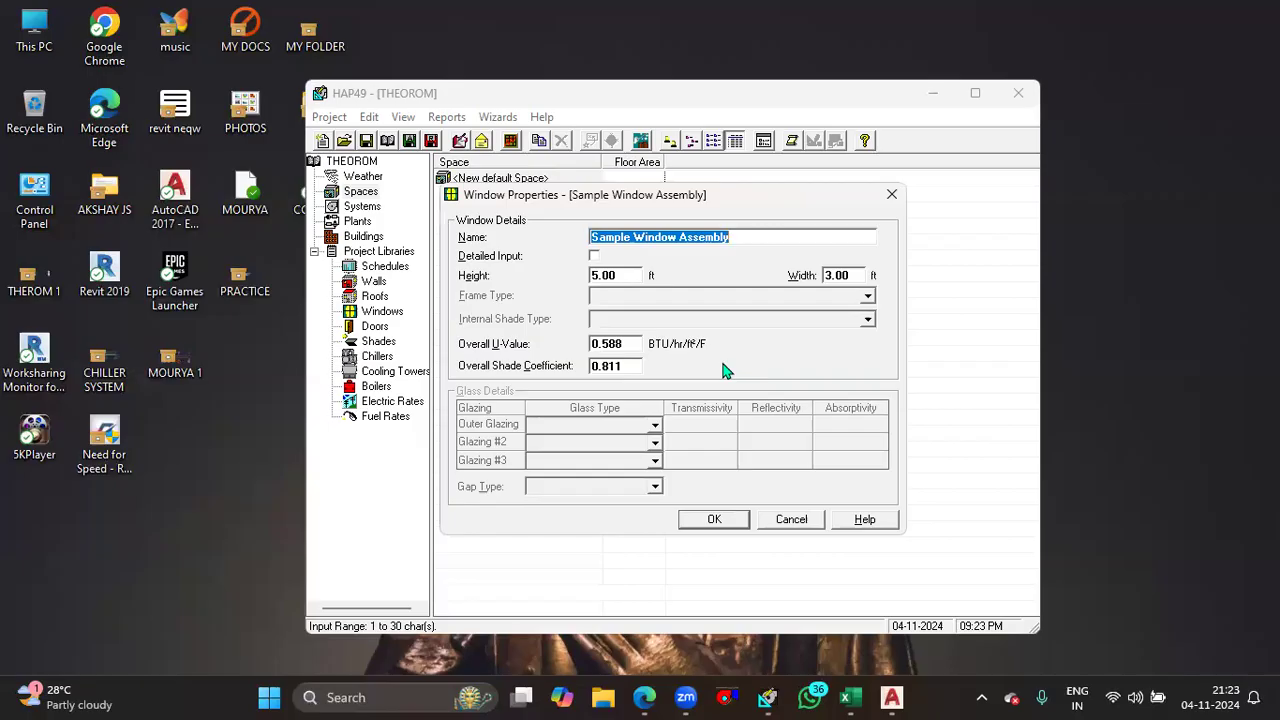
left_click(892, 195)
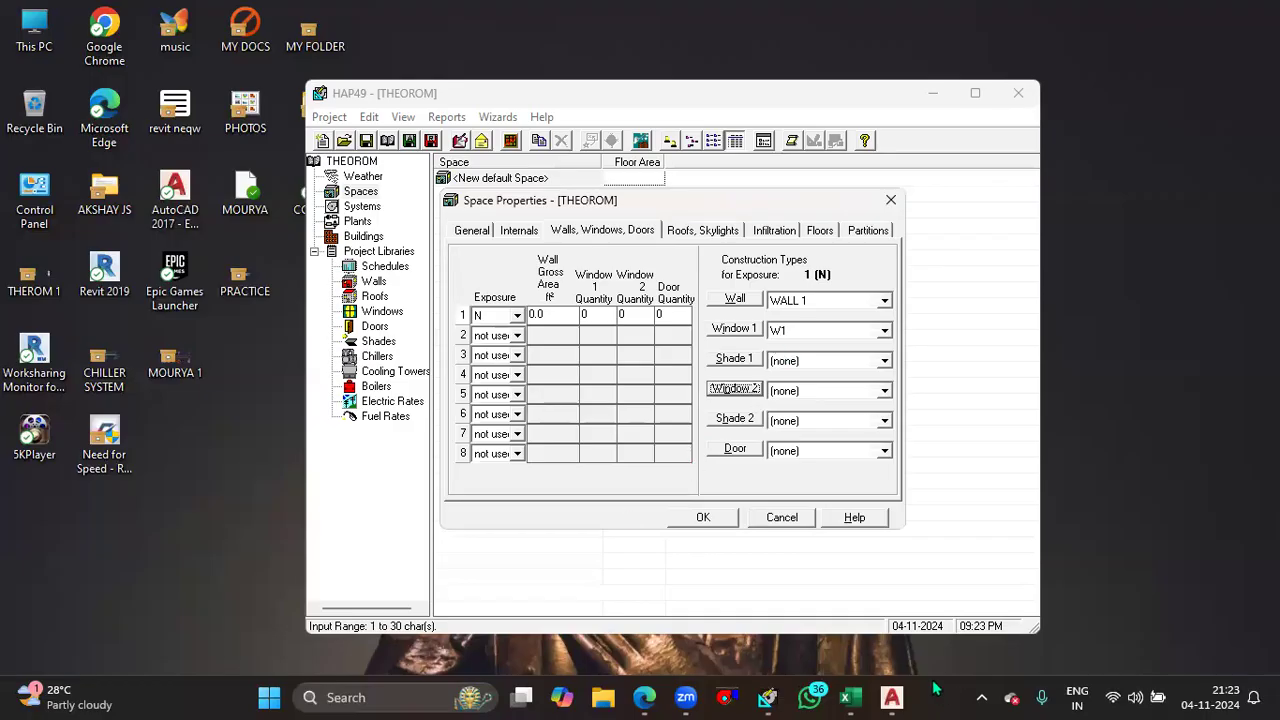
left_click(892, 697)
scroll(653, 597, "down", 4)
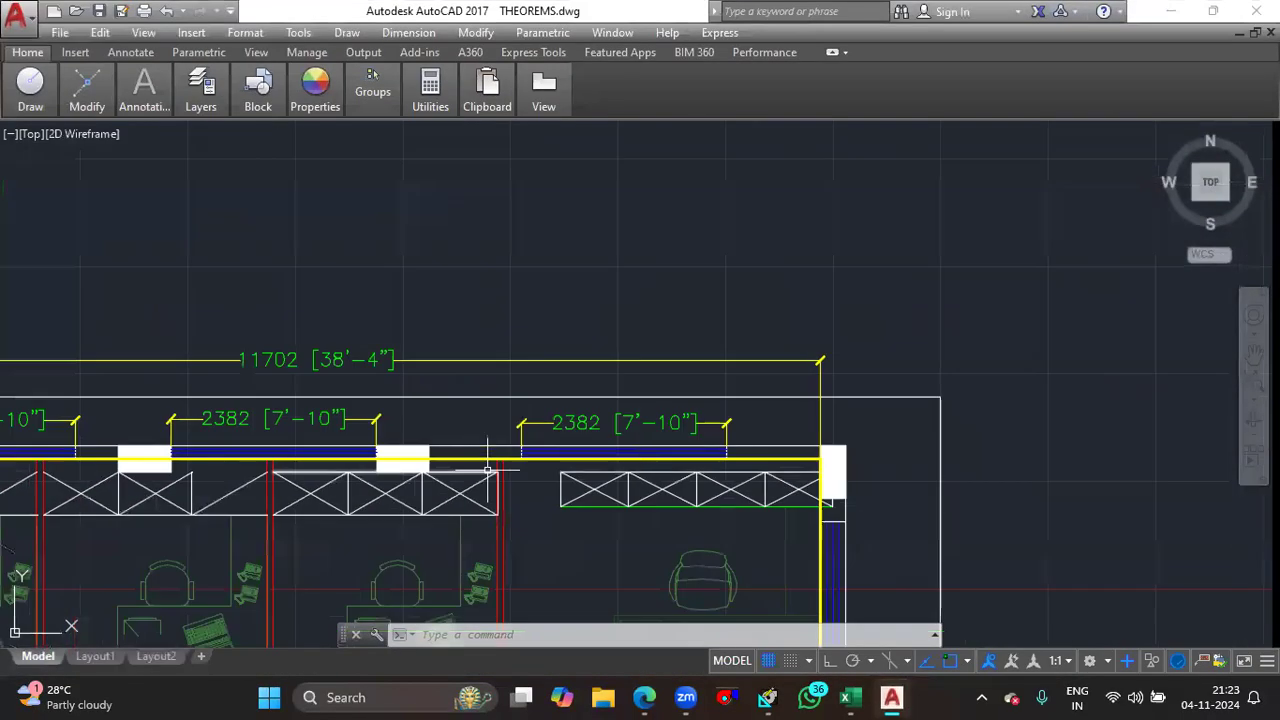
scroll(653, 597, "down", 2)
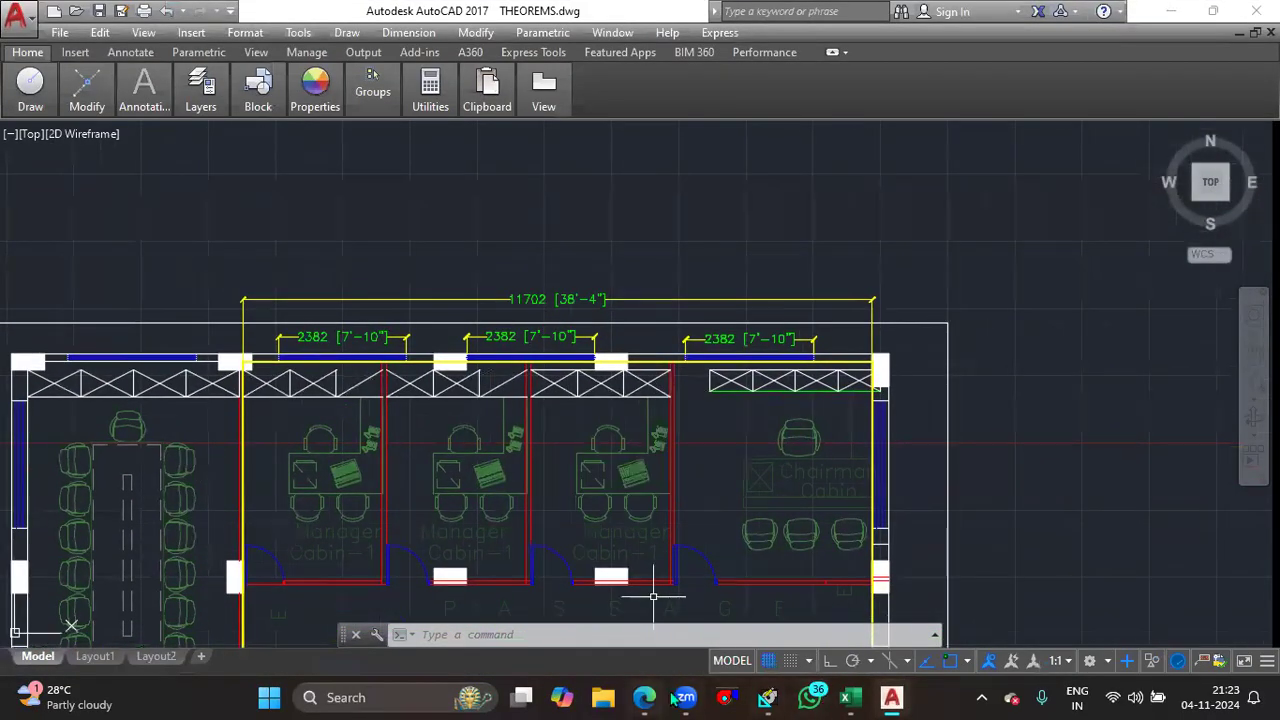
key("alt+Tab")
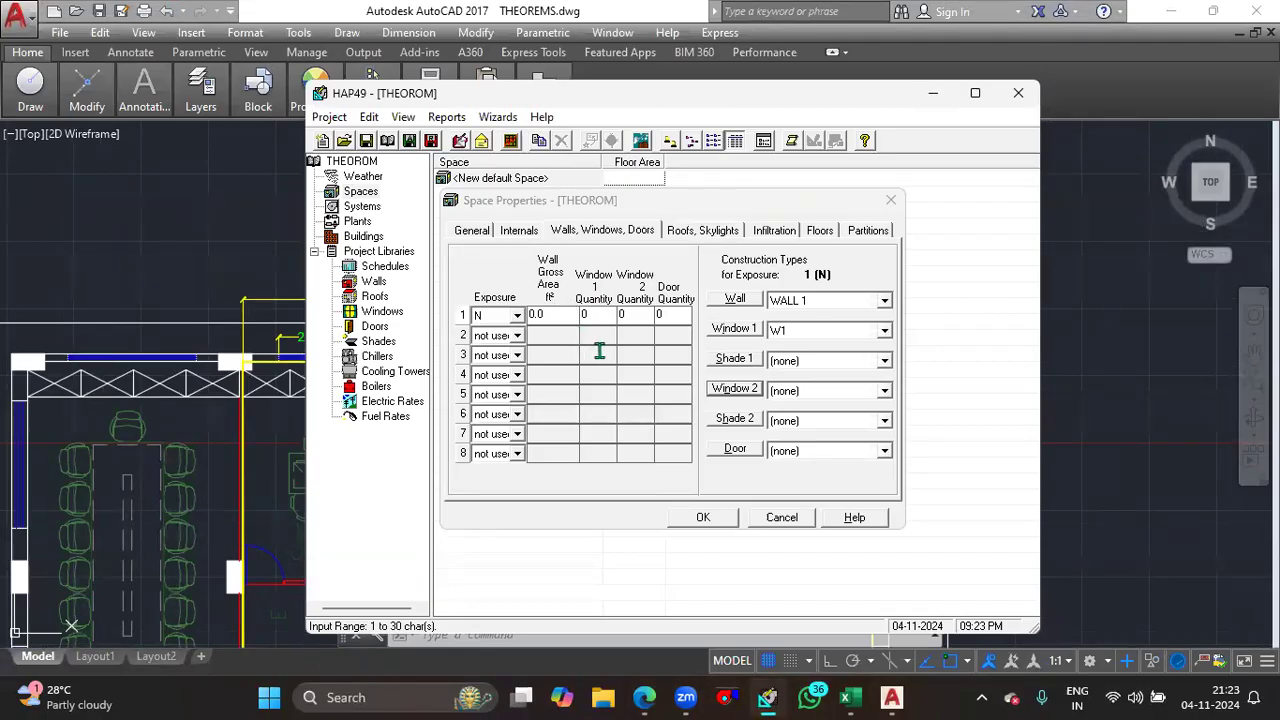
- Return to AutoCAD and calculate the north wall's gross area with the expression 38.3*12
left_click(1188, 370)
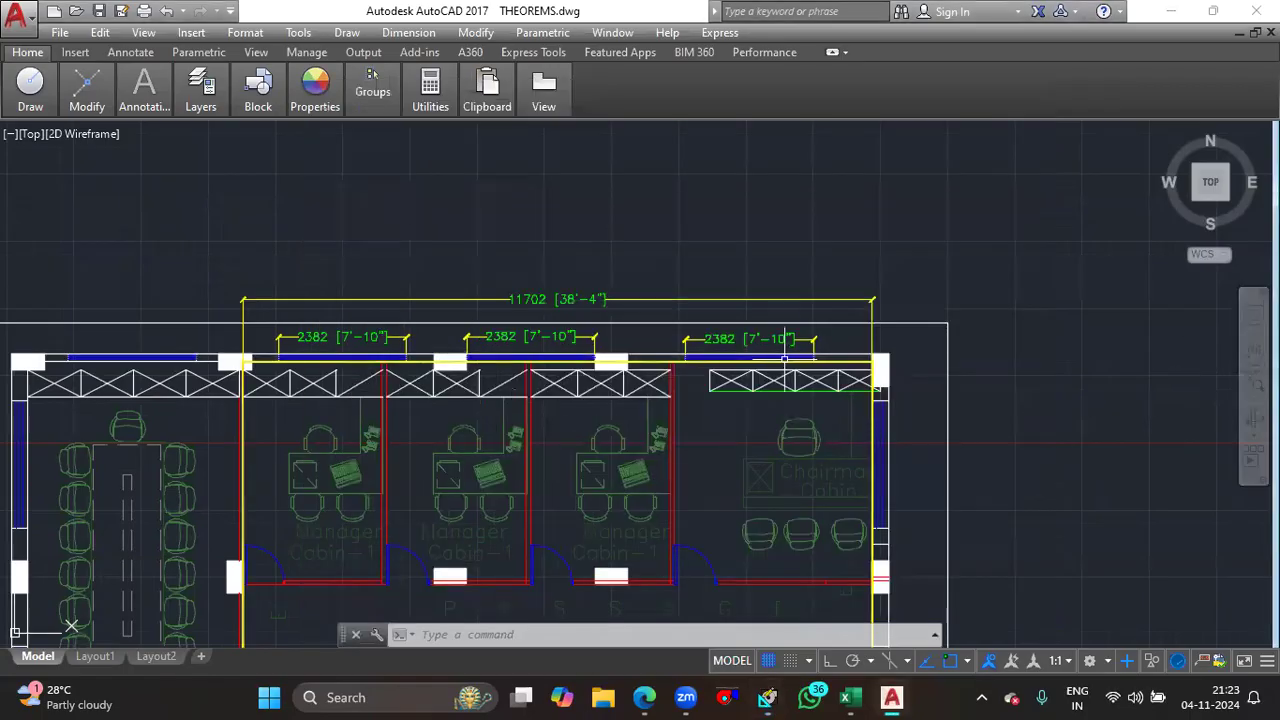
left_click(507, 630)
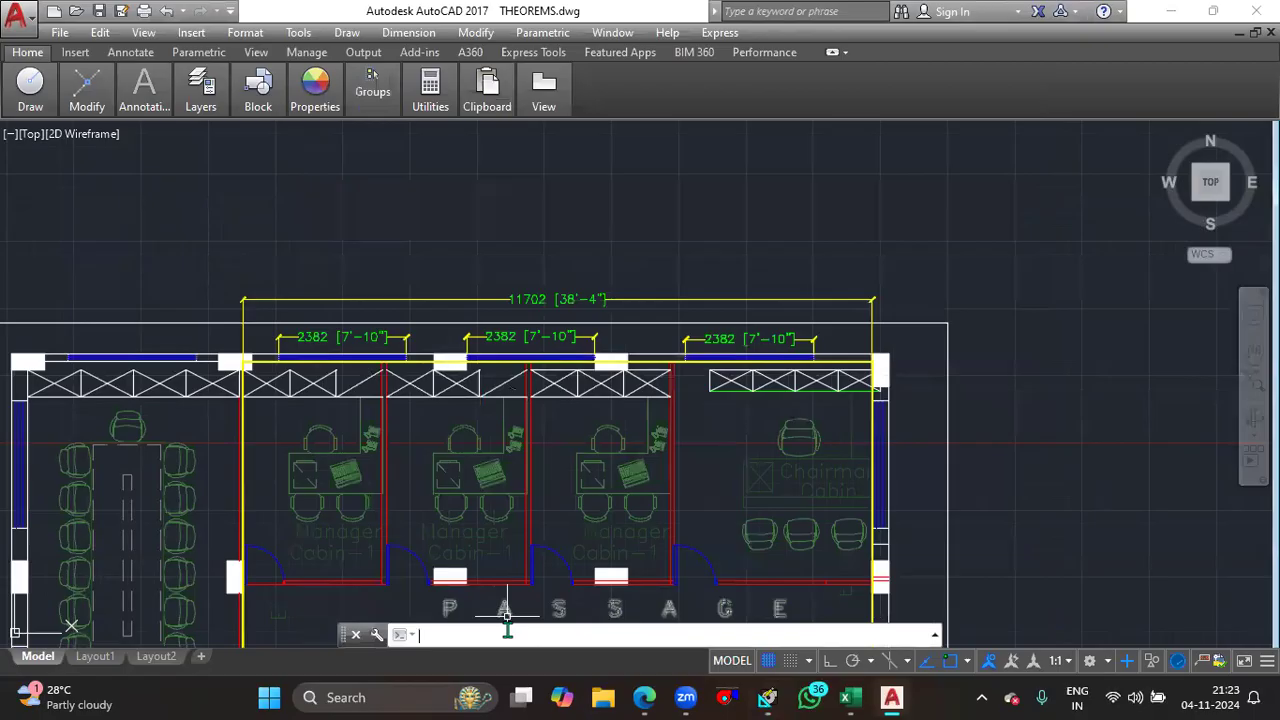
type("cal")
key("Return")
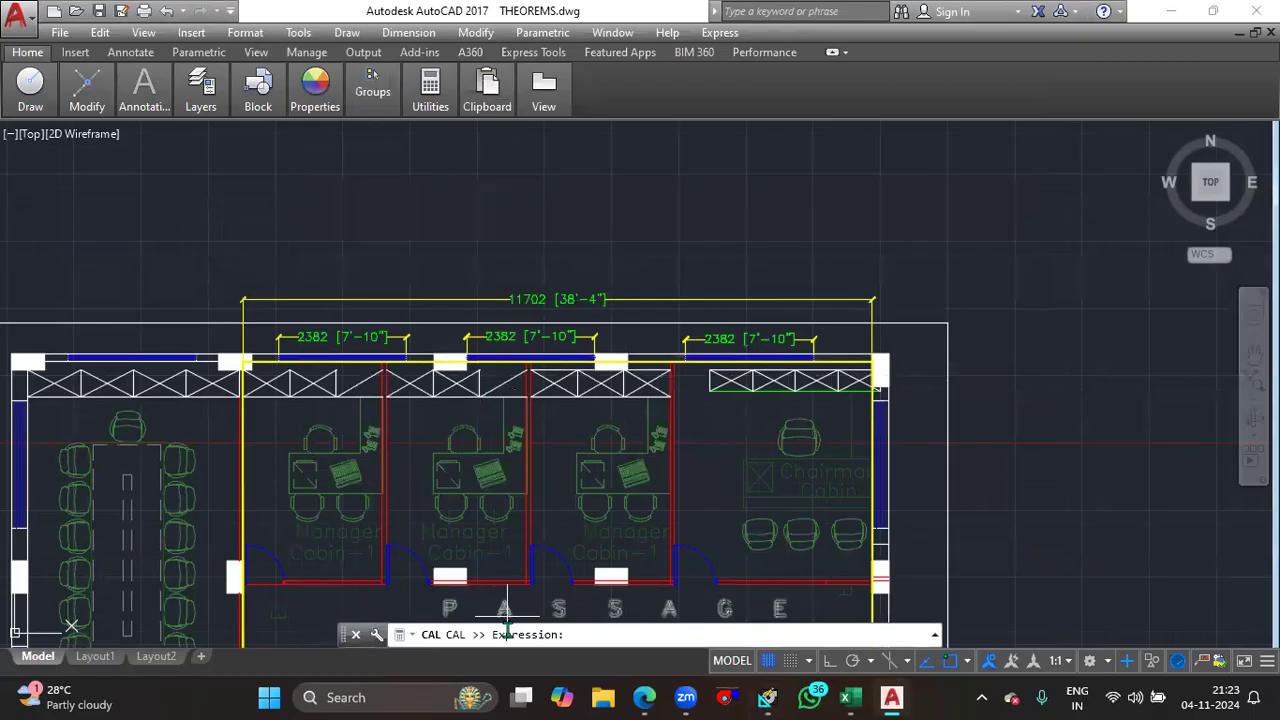
type("3")
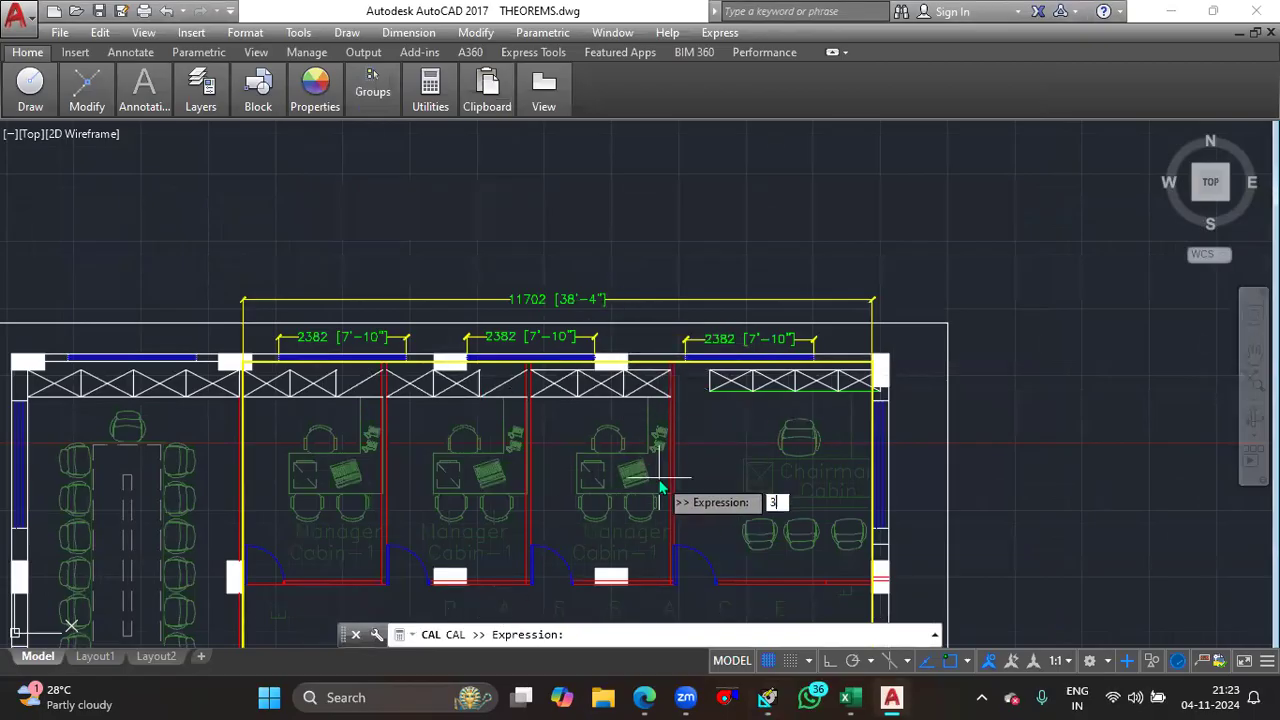
type("8.3*132")
key("BackSpace")
key("BackSpace")
type("2")
key("Return")
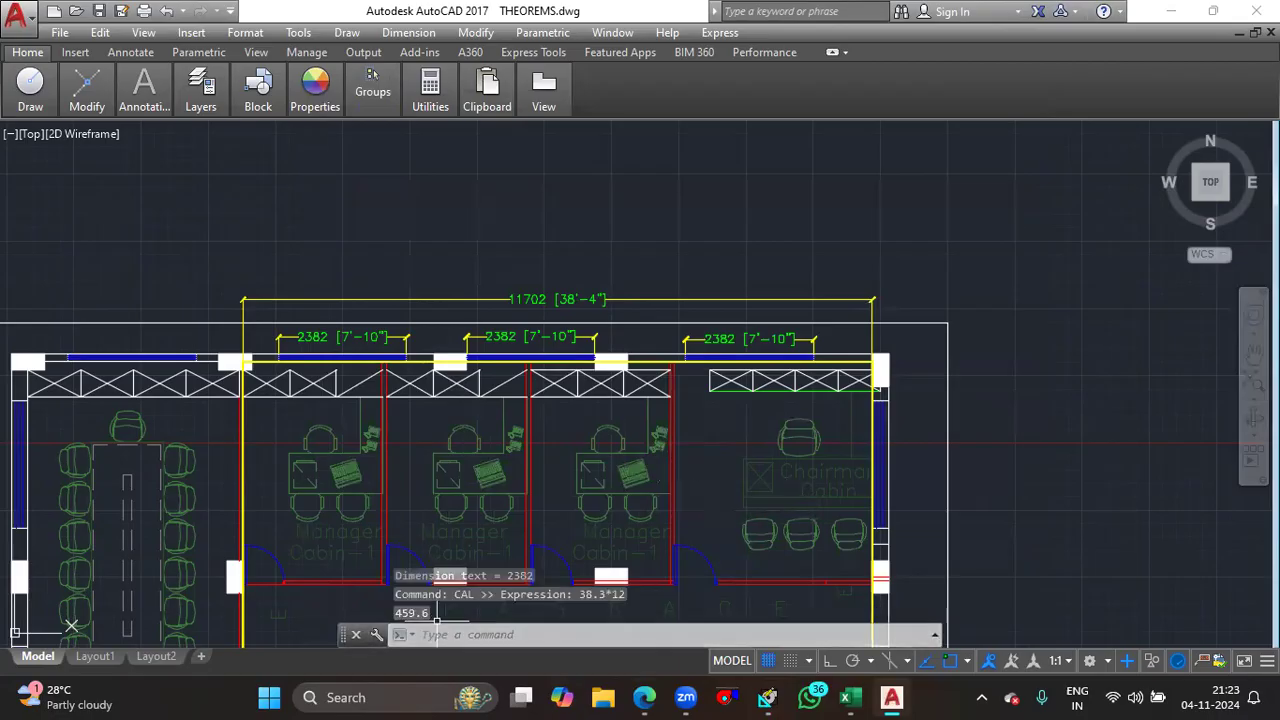
mouse_move(856, 697)
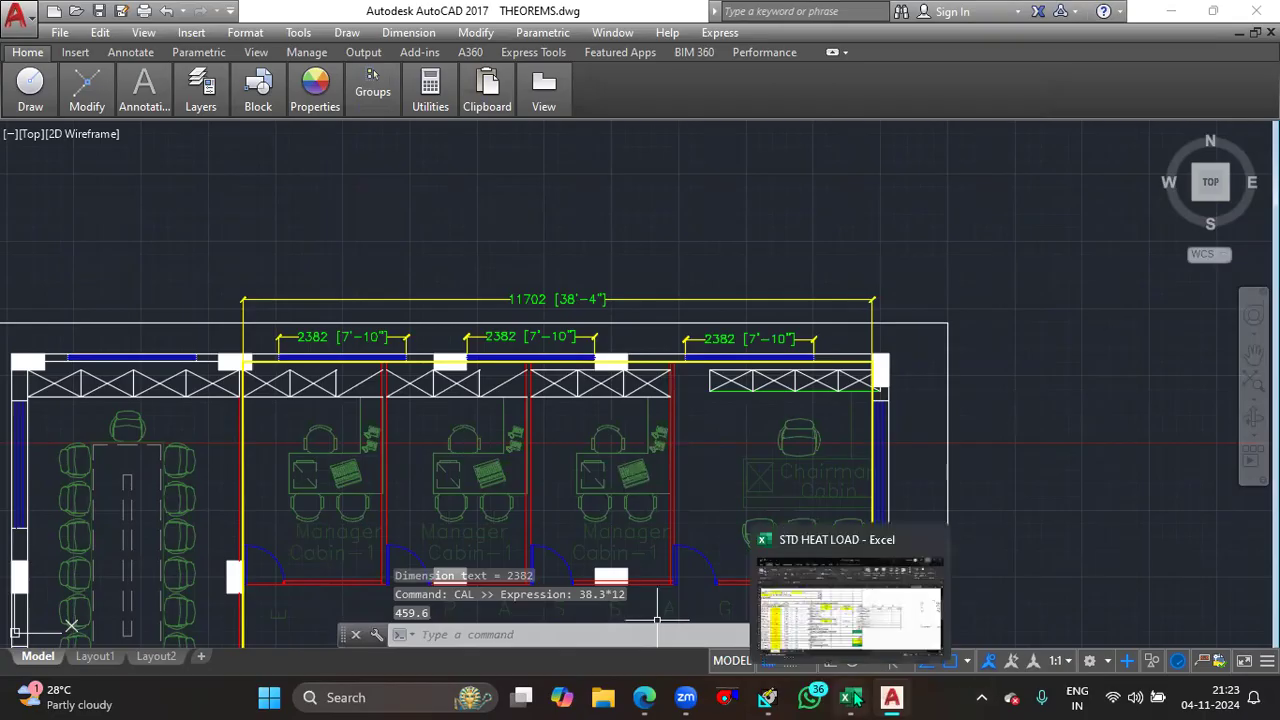
- Switch to HAP and give the N exposure a wall gross area of 460 ft² and a Window 1 quantity of 3
left_click(767, 697)
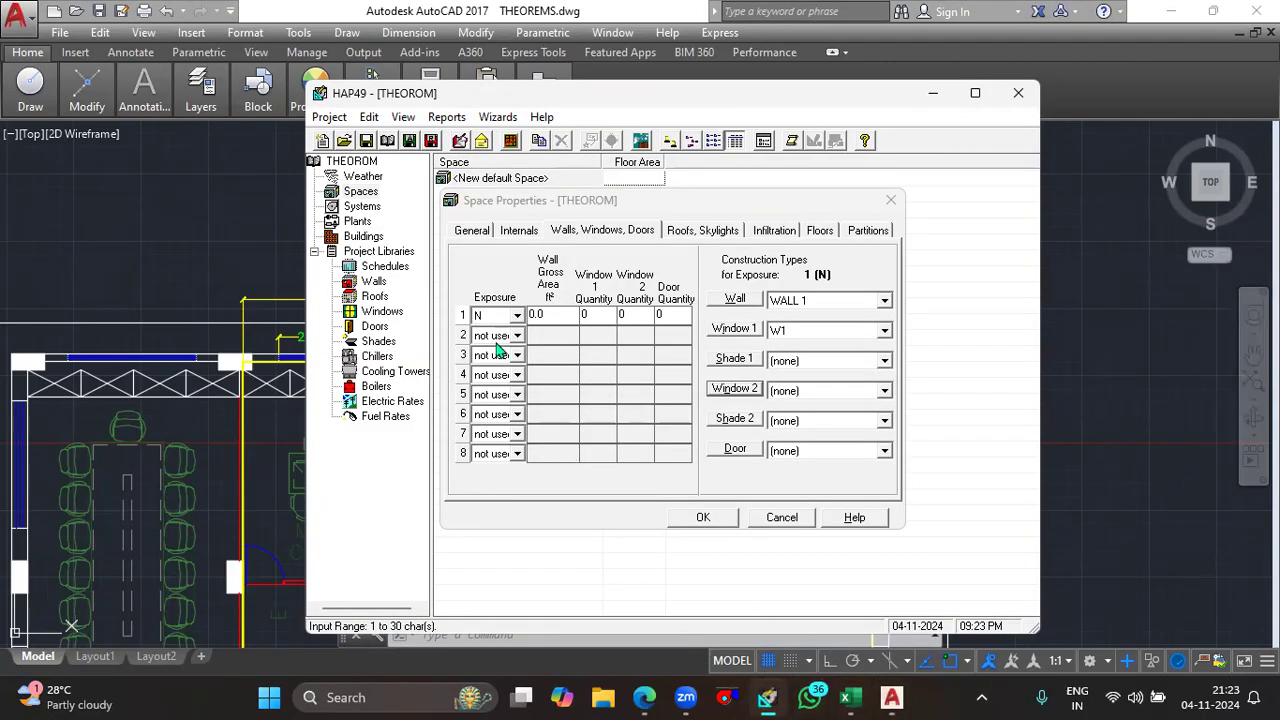
left_click(548, 314)
type("460")
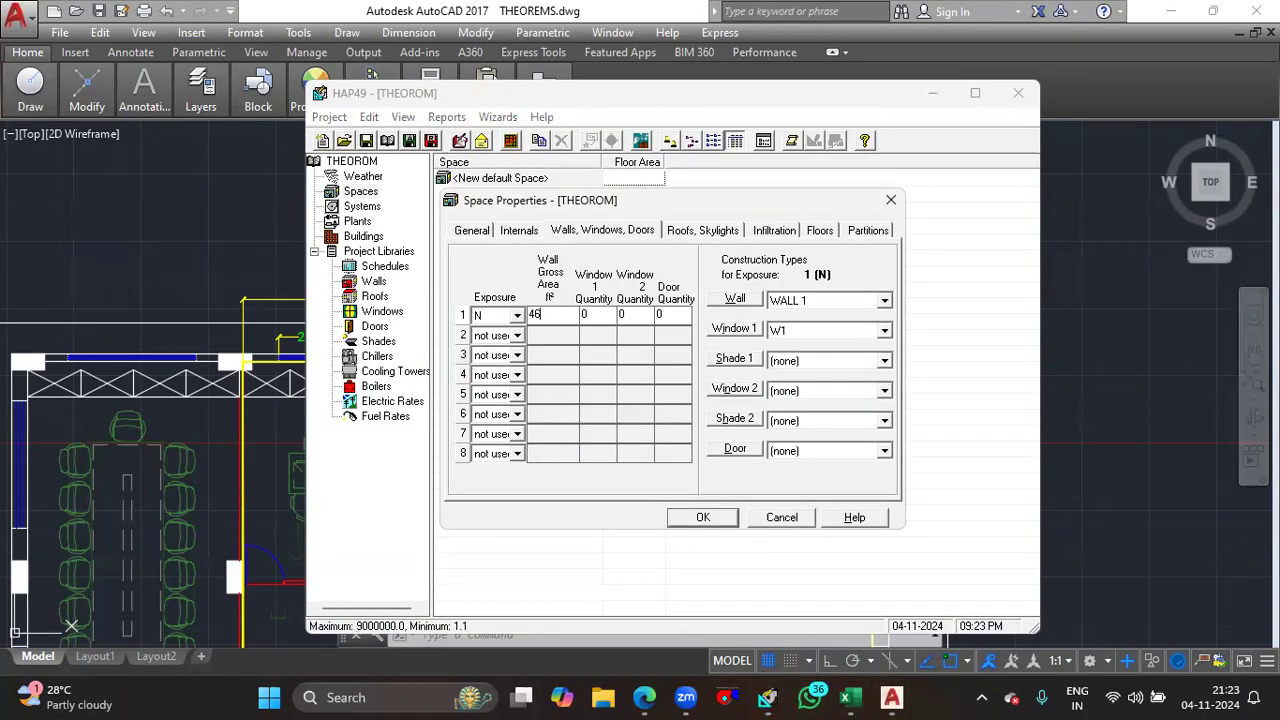
left_click(586, 315)
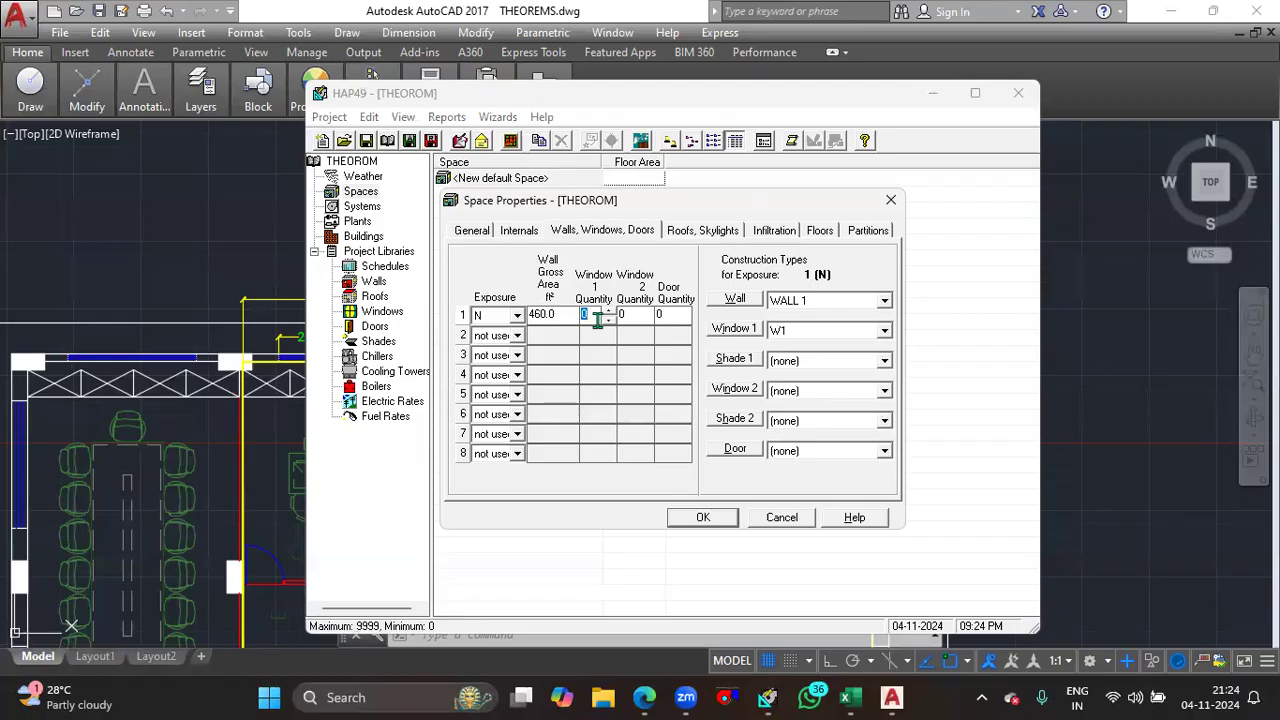
left_click(608, 312)
left_click(608, 312)
left_click(608, 312)
- Check the north windows and Chairman Cabin in the AutoCAD plan, return to HAP, and set the second wall exposure to E
left_click(222, 240)
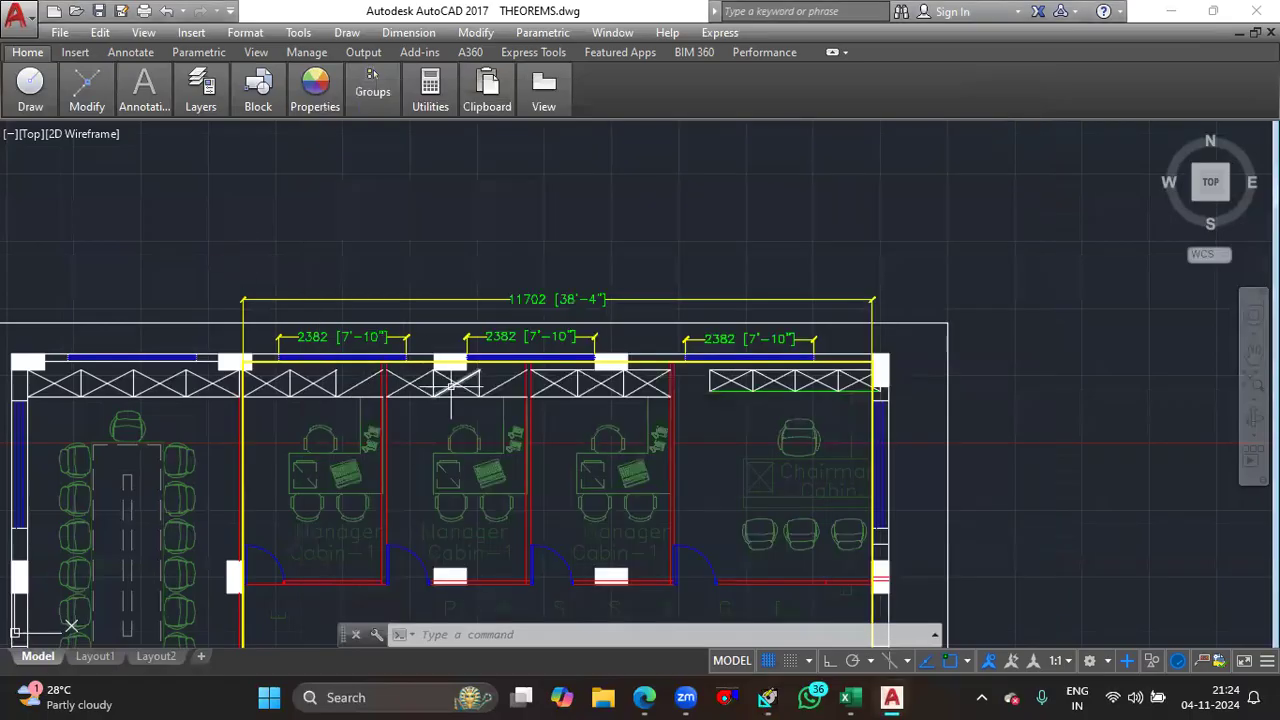
scroll(451, 386, "up", 4)
scroll(263, 330, "down", 4)
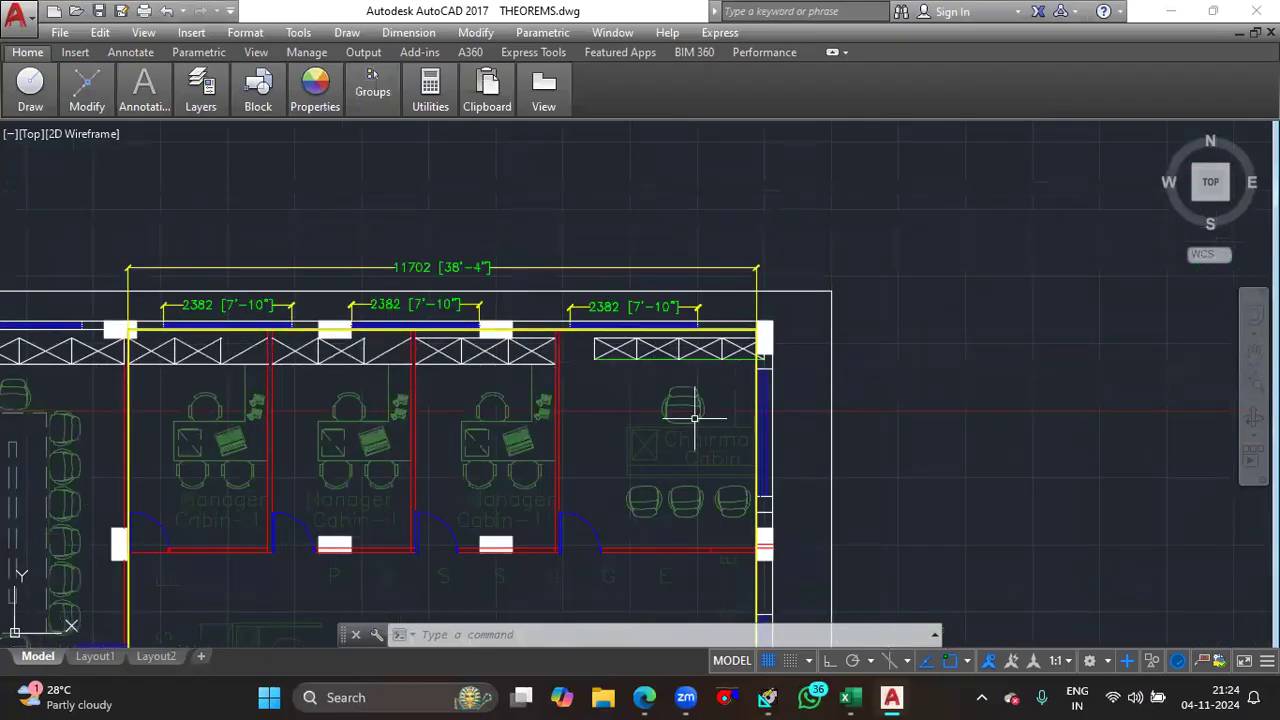
left_click(768, 697)
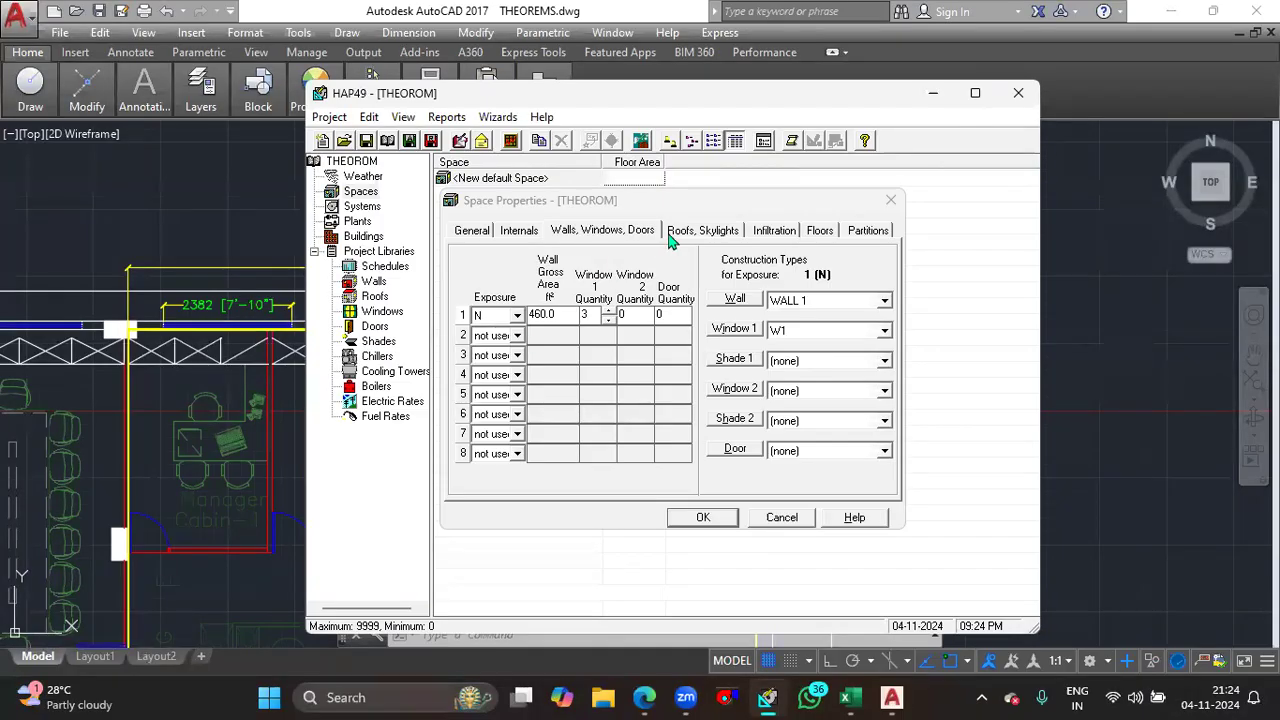
left_click(518, 336)
left_click(520, 337)
left_click(521, 338)
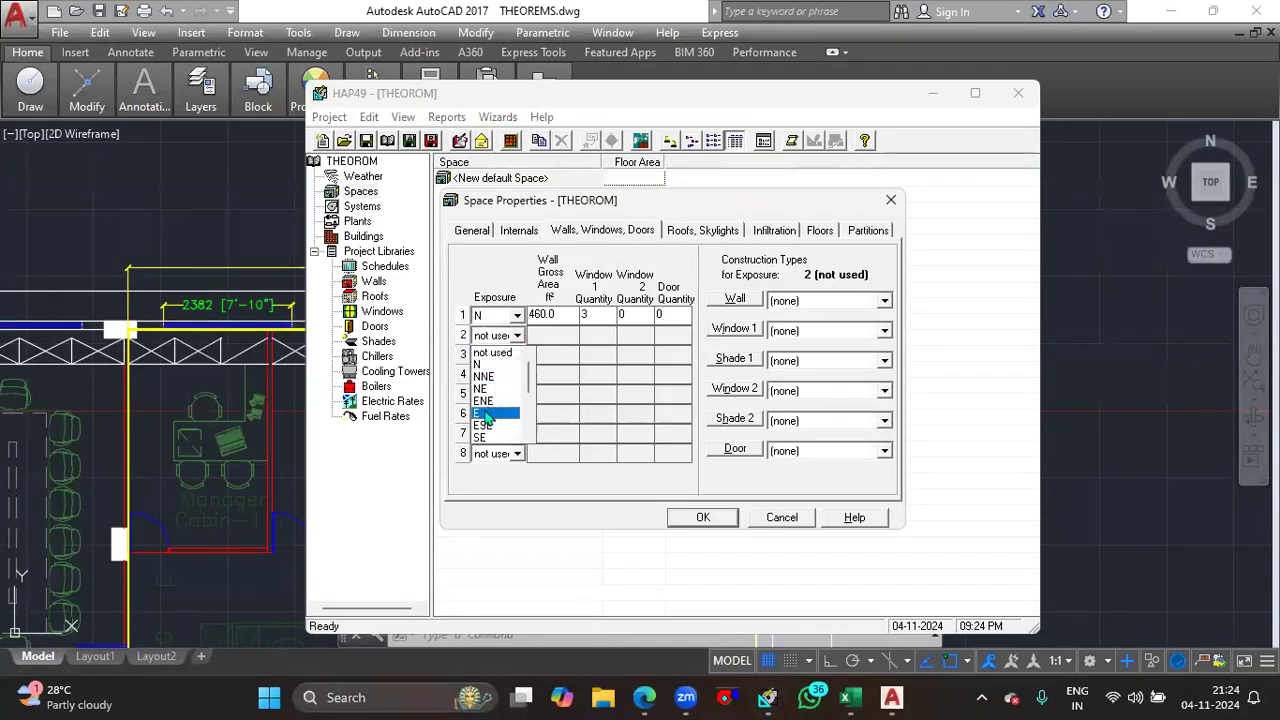
left_click(488, 412)
left_click(518, 335)
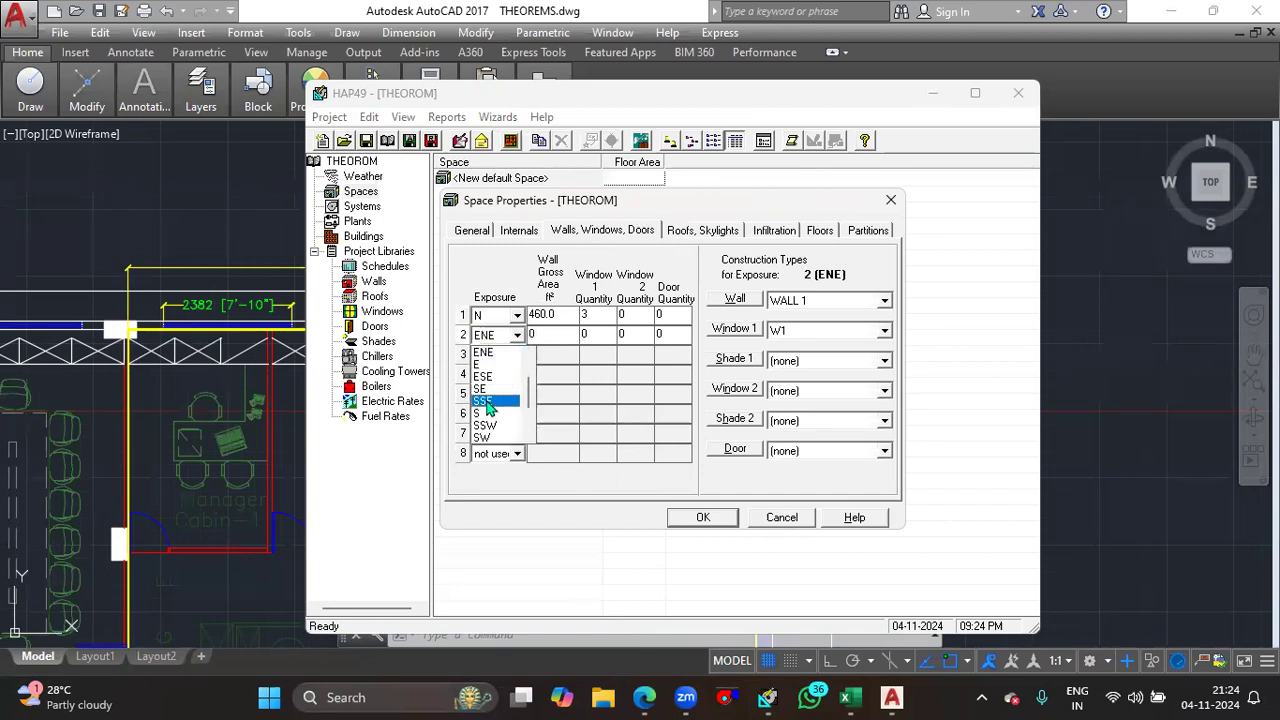
left_click(489, 367)
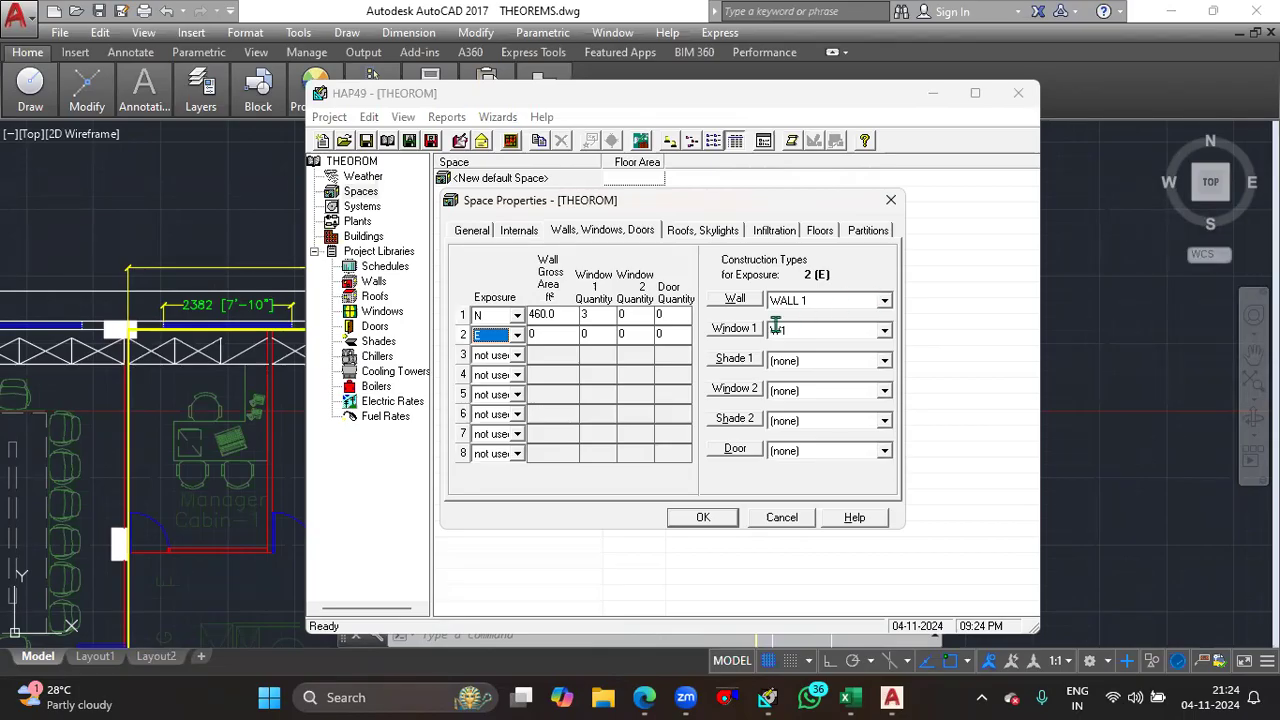
- Review the Window 1 choices for the E exposure and look over the roof and wall inputs without changing them
left_click(884, 330)
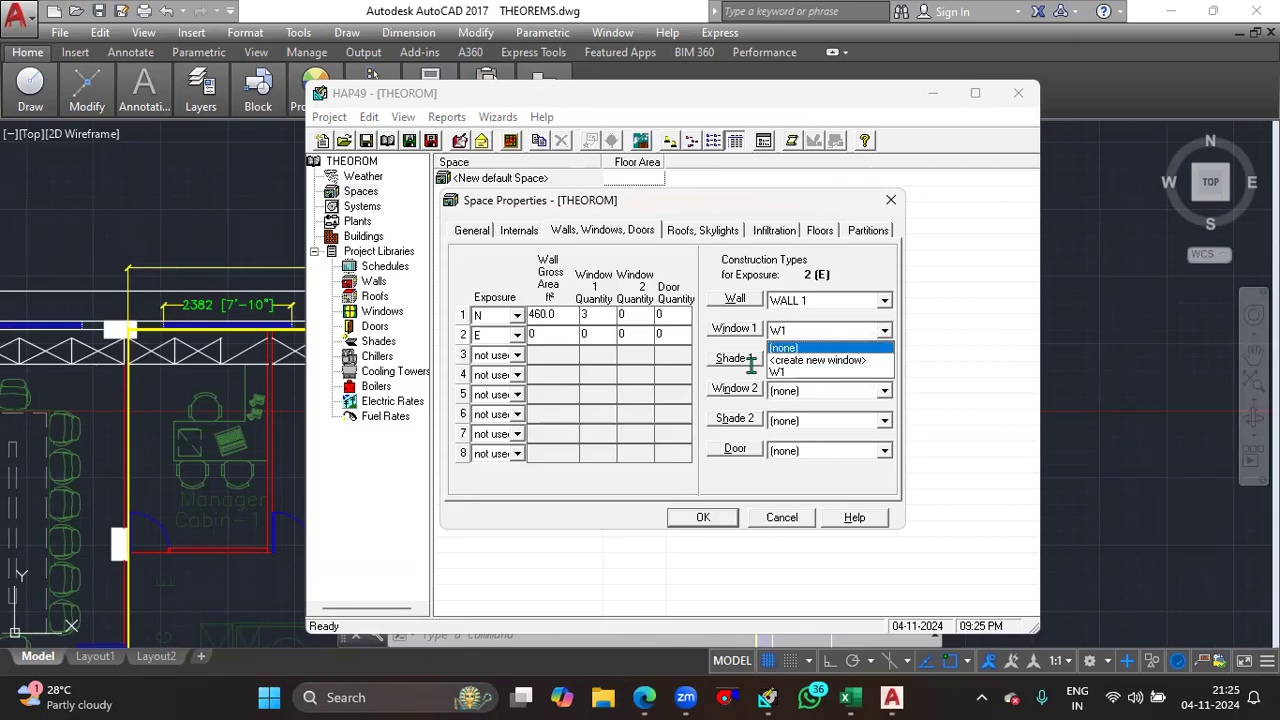
left_click(578, 178)
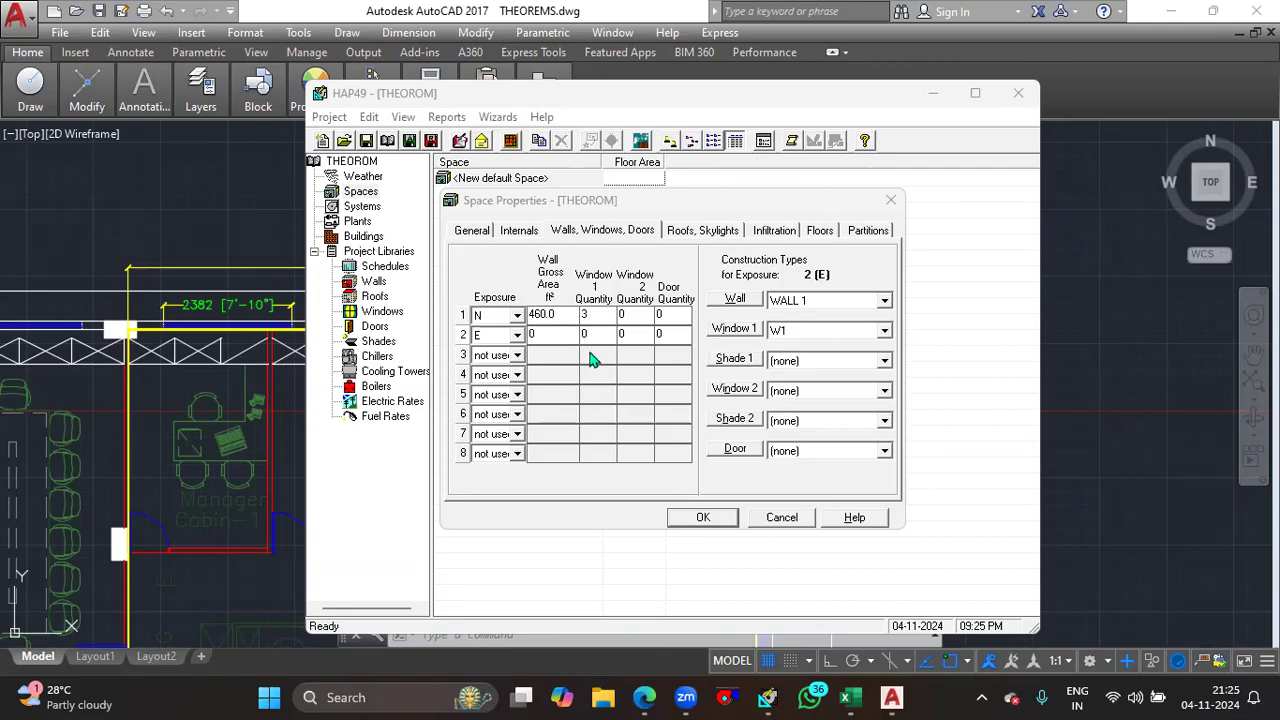
left_click(697, 236)
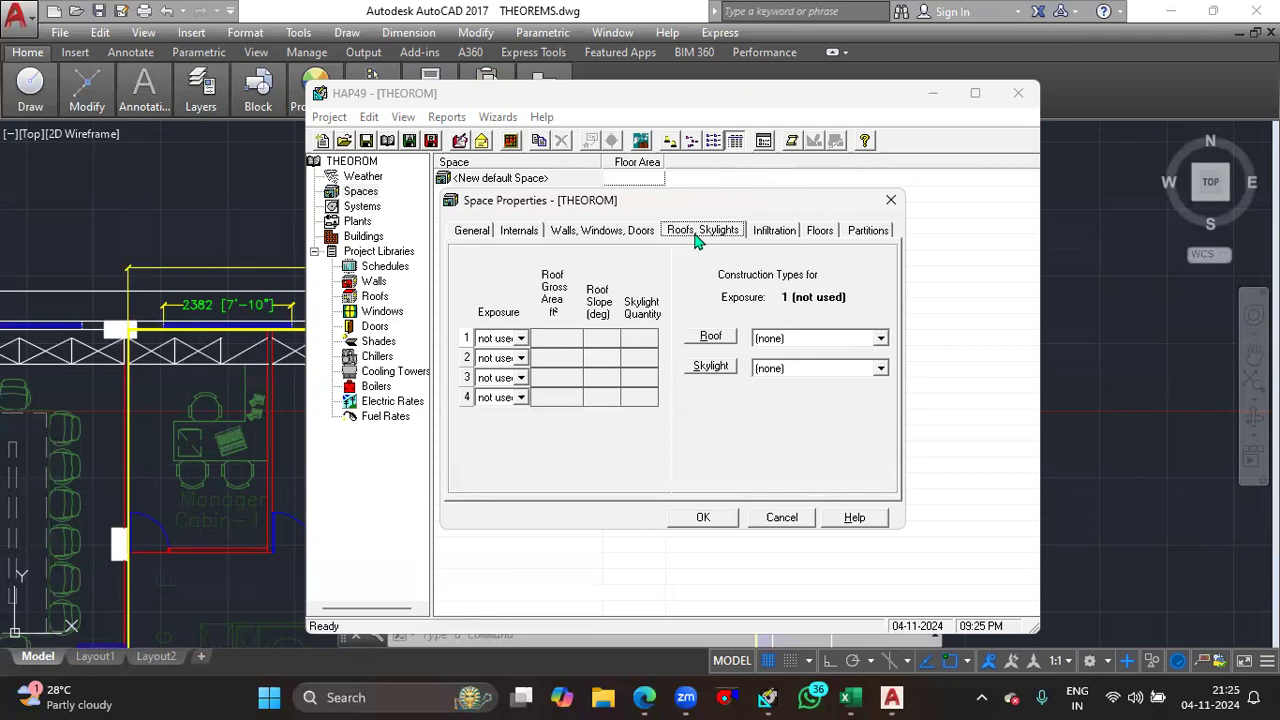
left_click(611, 236)
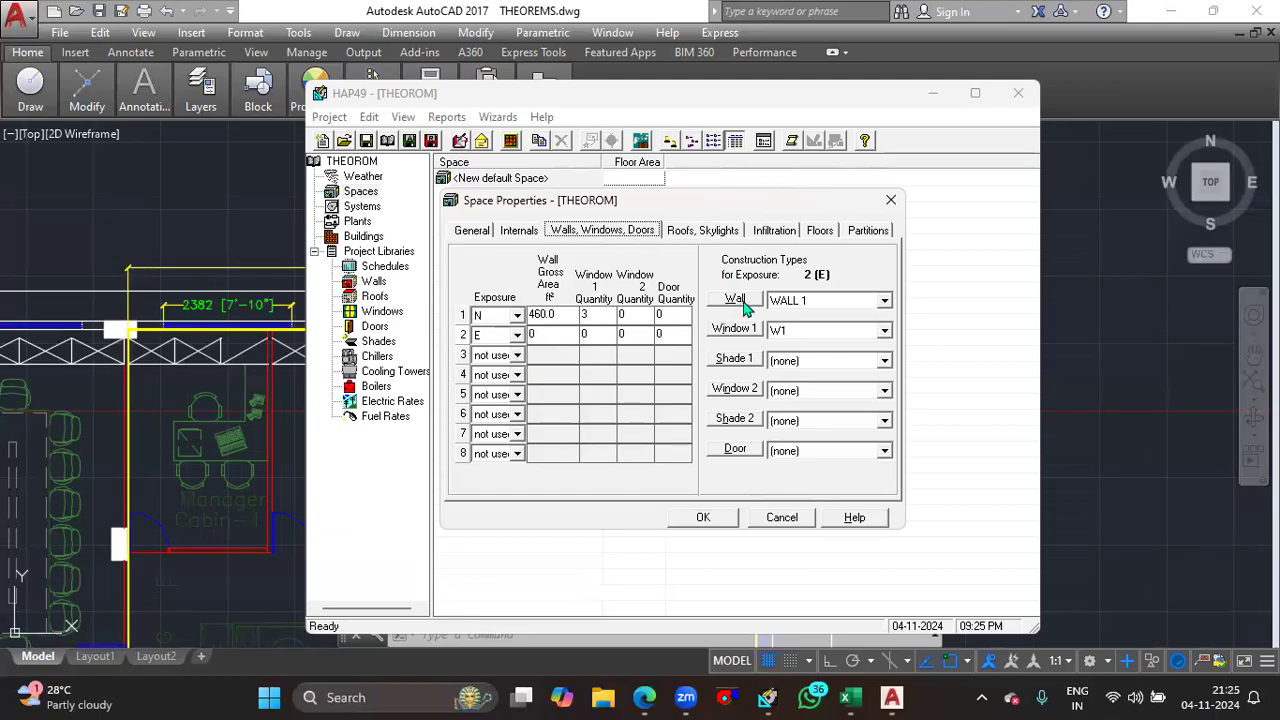
- Open the default roof assembly, try the Light outside surface color, browse the Steel deck layer's material options, and close it without saving
left_click(692, 233)
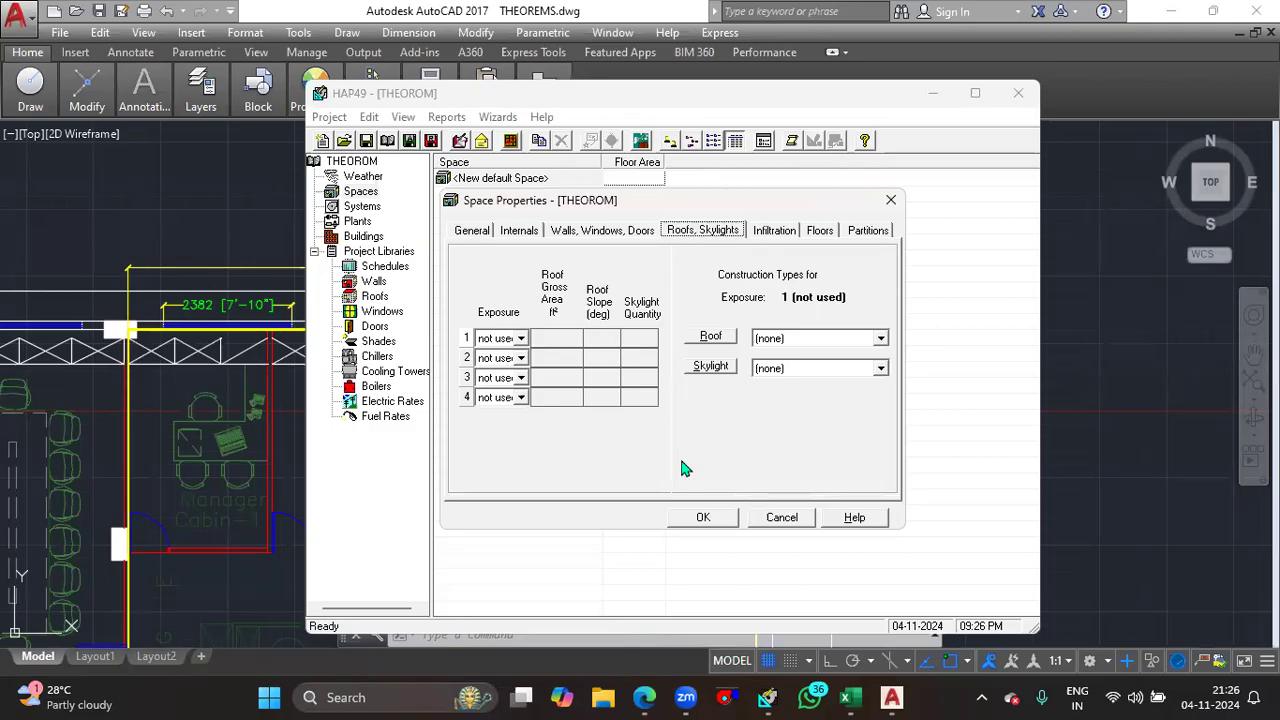
left_click(710, 336)
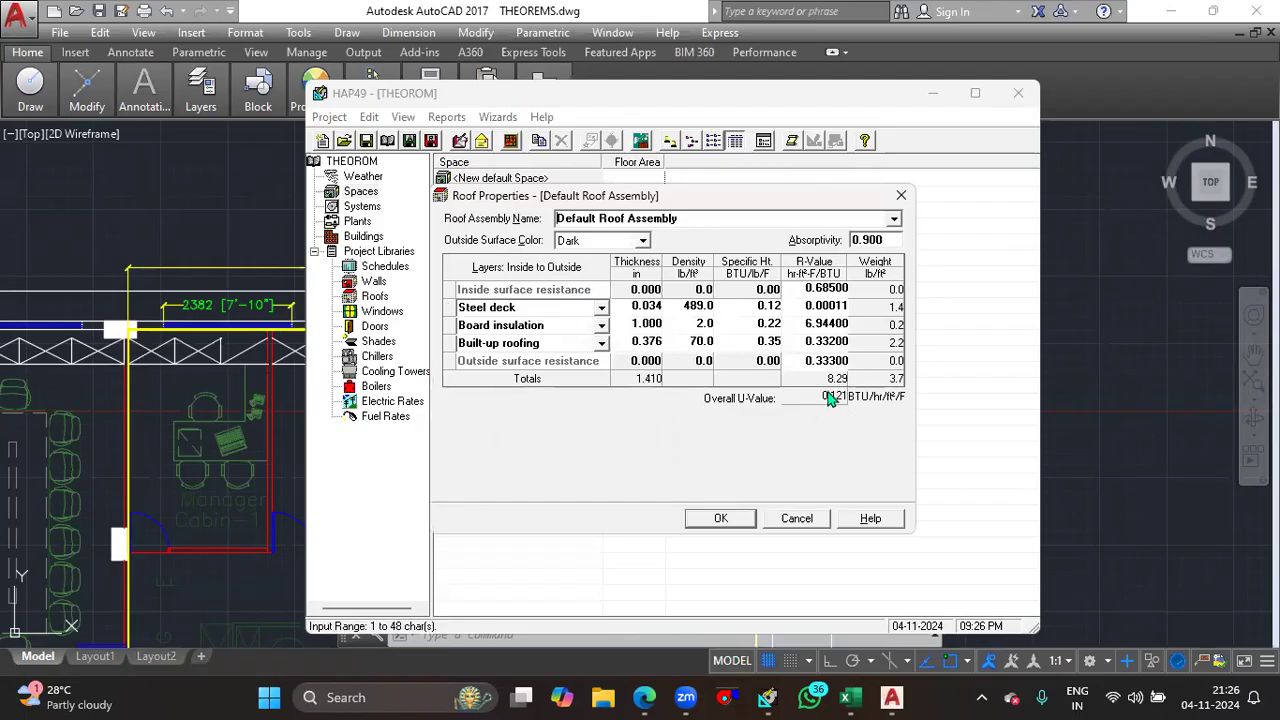
left_click(643, 240)
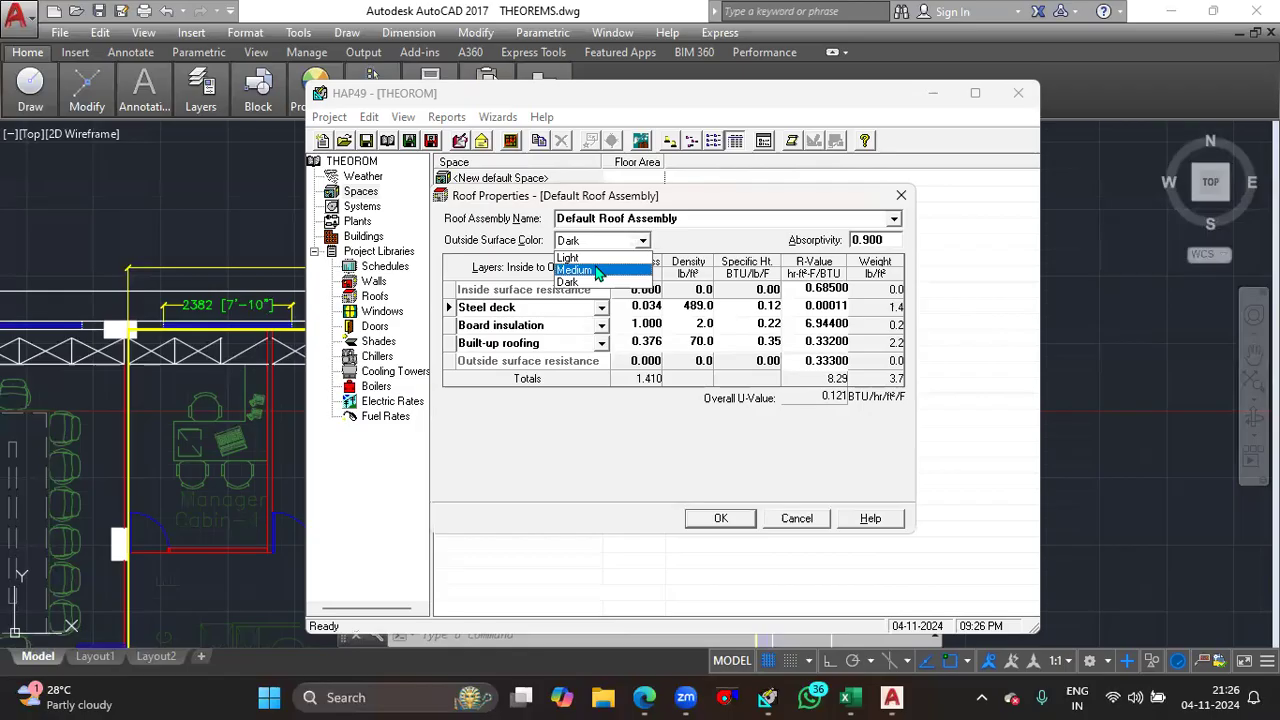
left_click(595, 264)
left_click(748, 323)
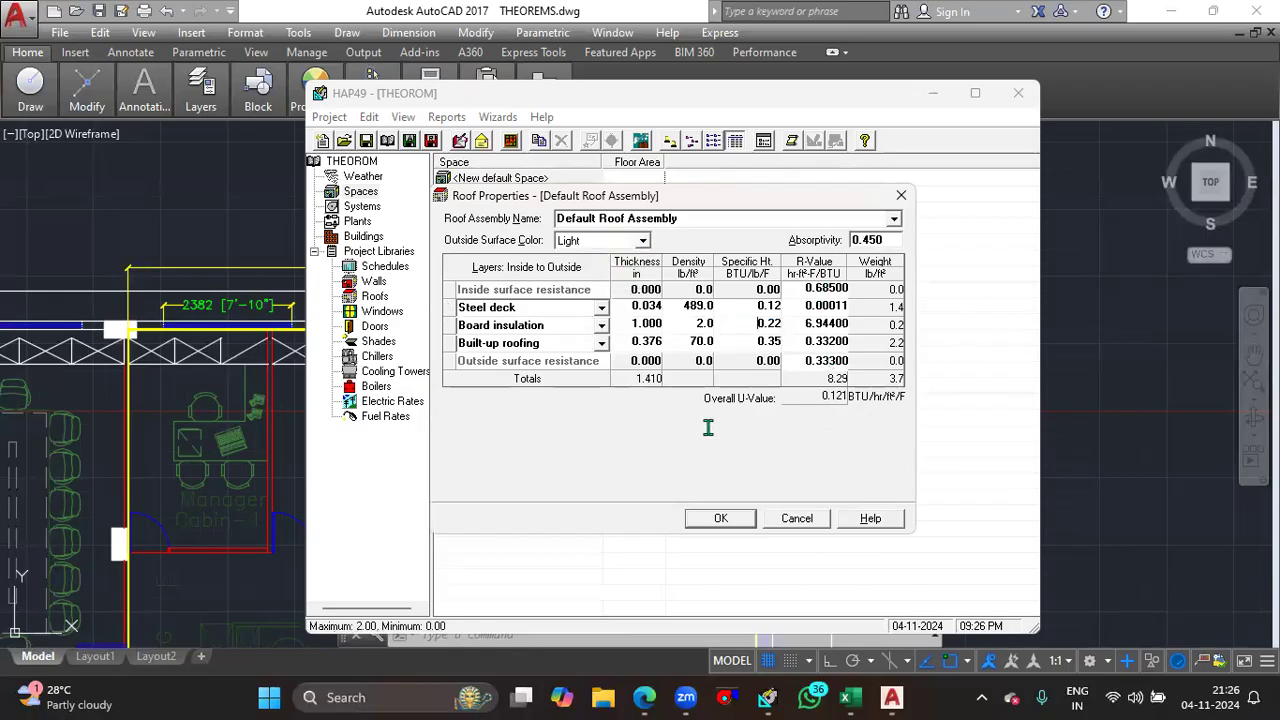
left_click(601, 311)
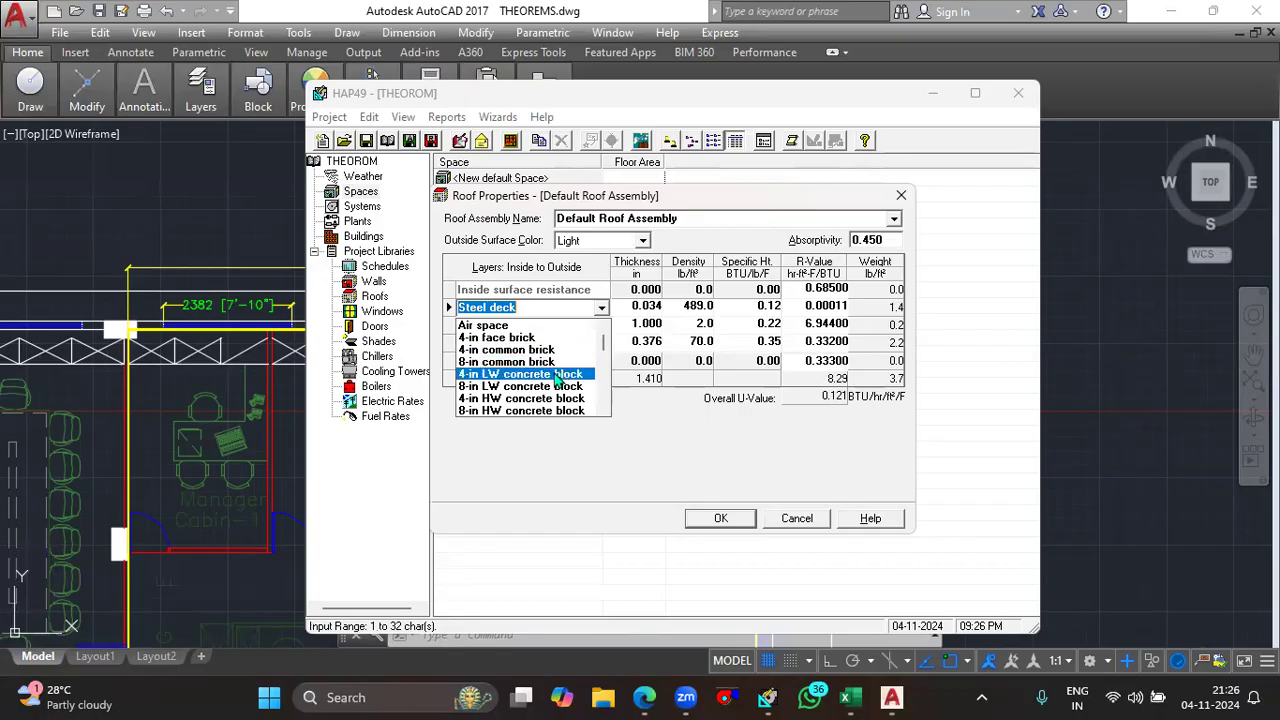
scroll(530, 370, "down", 2)
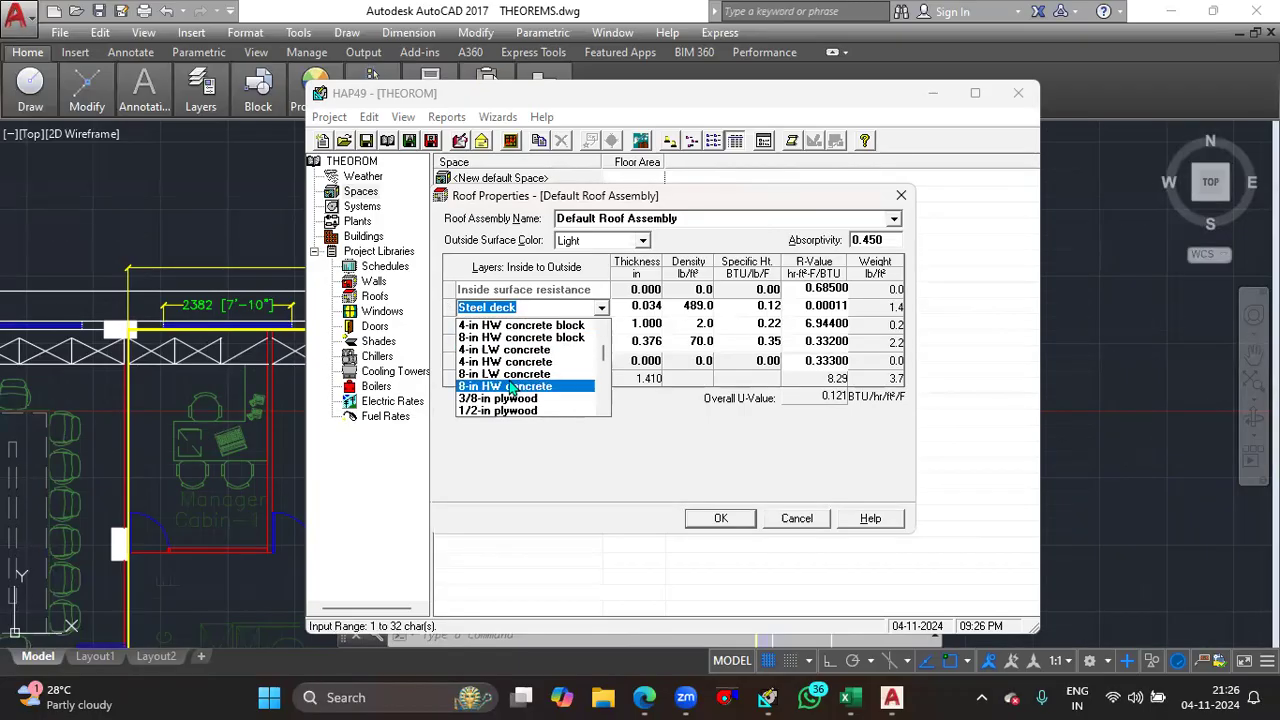
left_click(601, 310)
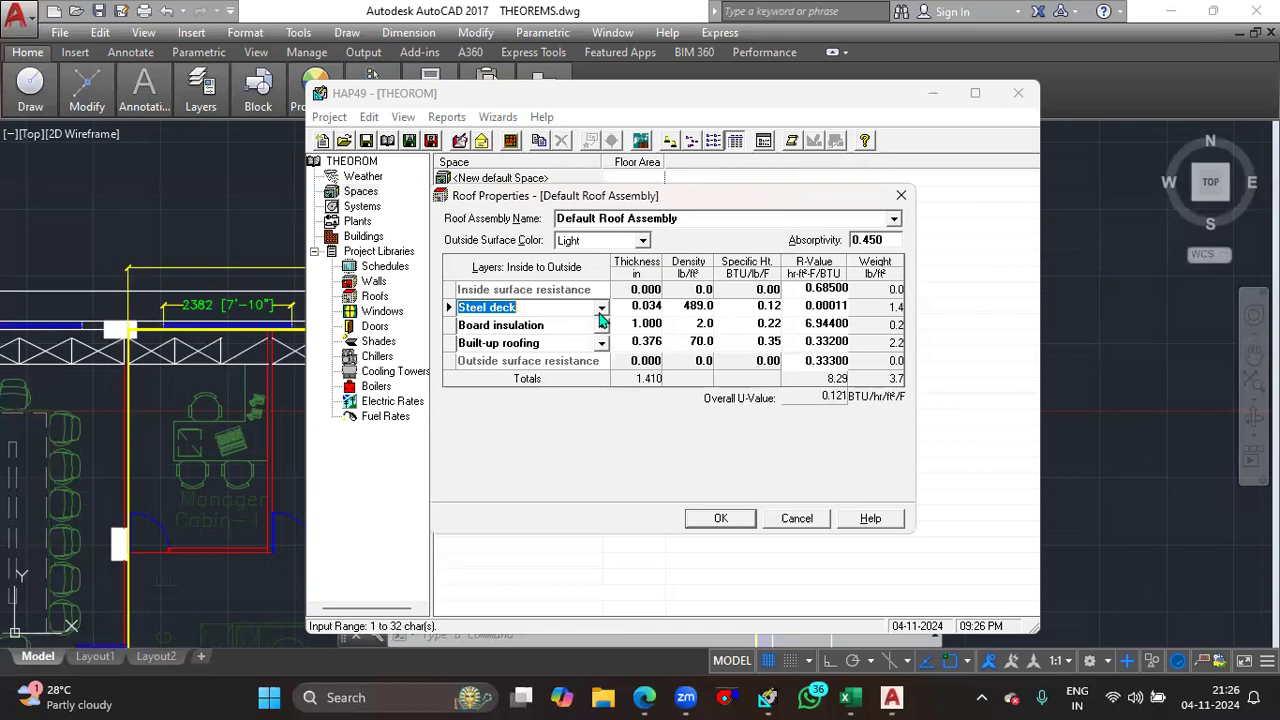
left_click(901, 195)
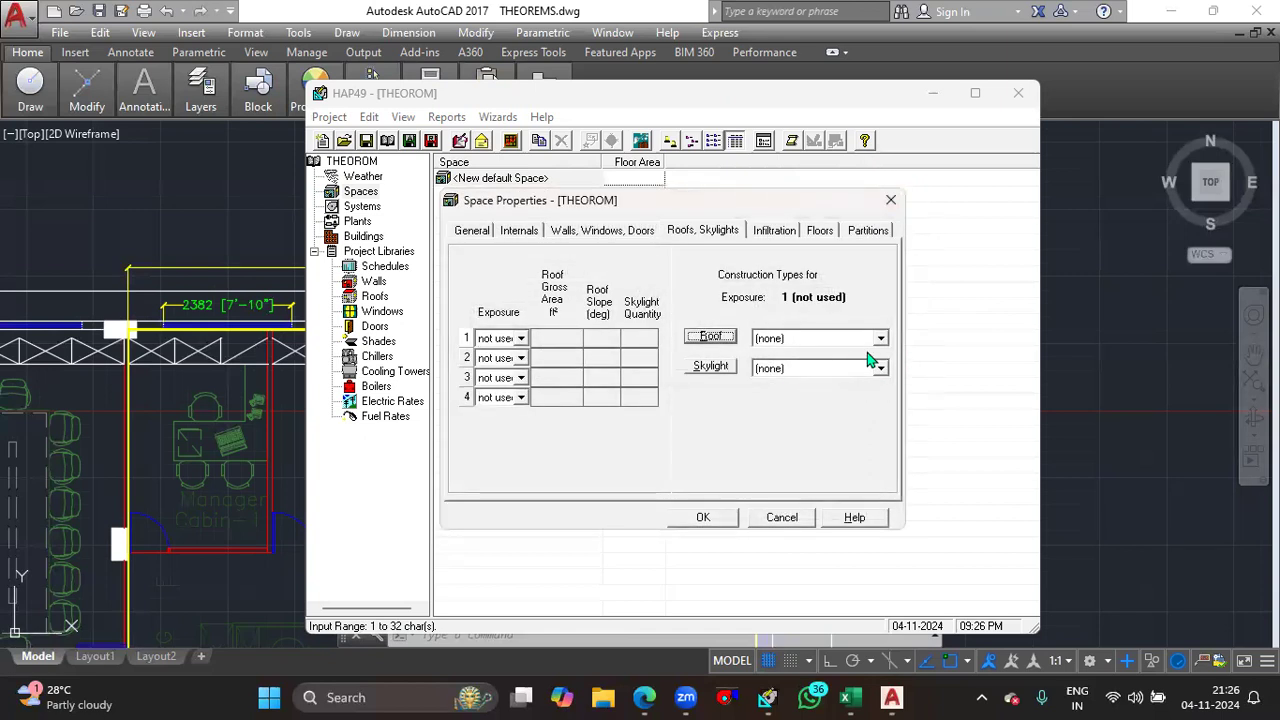
- Set the first roof exposure to N after trying H and checking the space's floor area
left_click(880, 339)
left_click(879, 347)
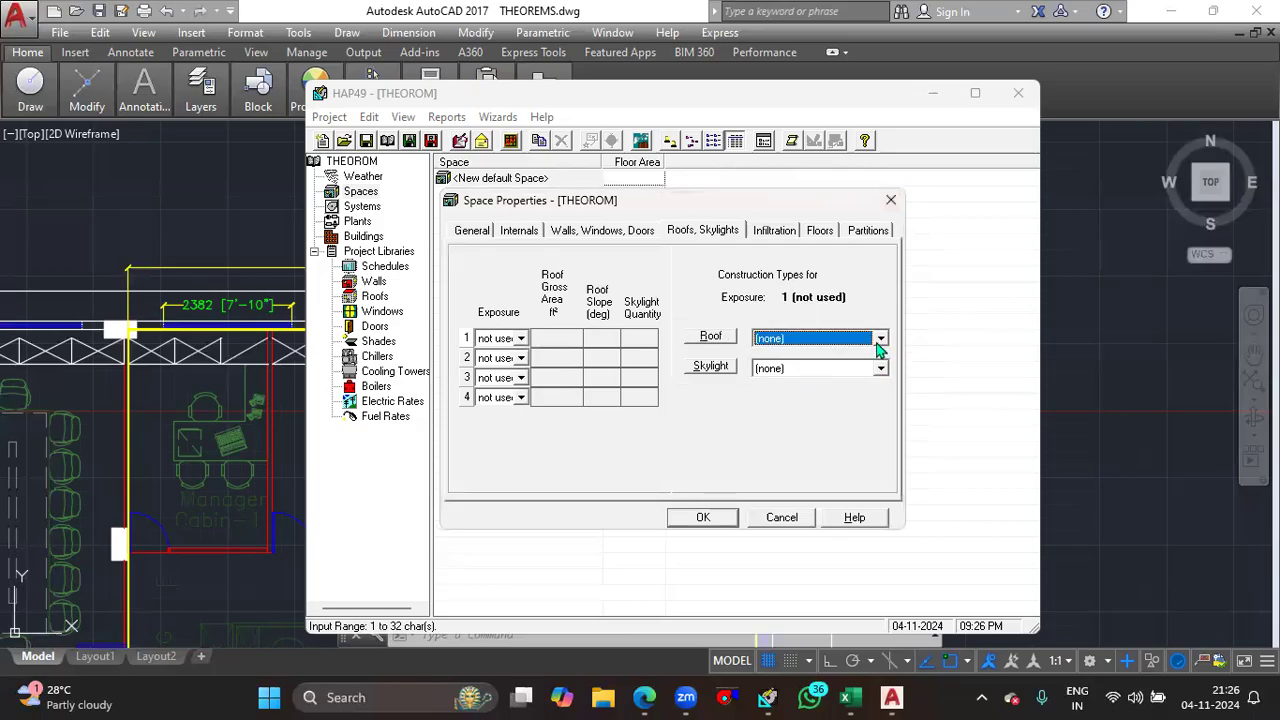
left_click(521, 338)
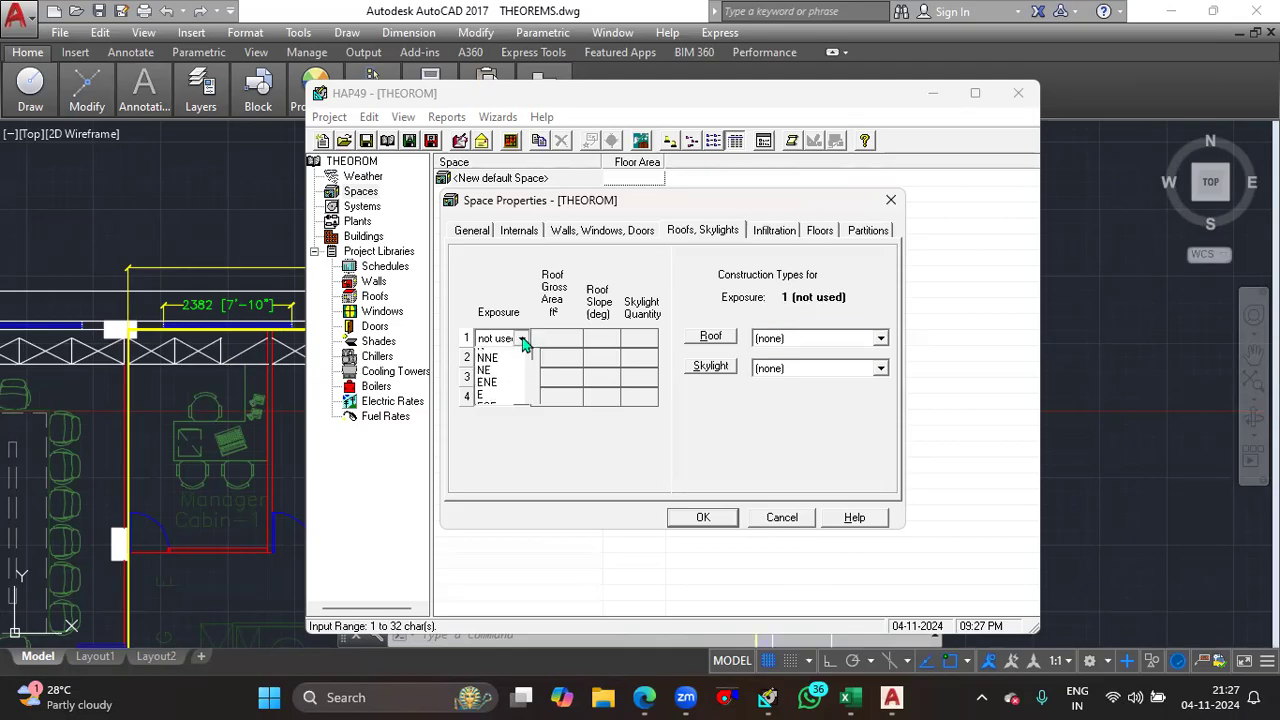
left_click(503, 375)
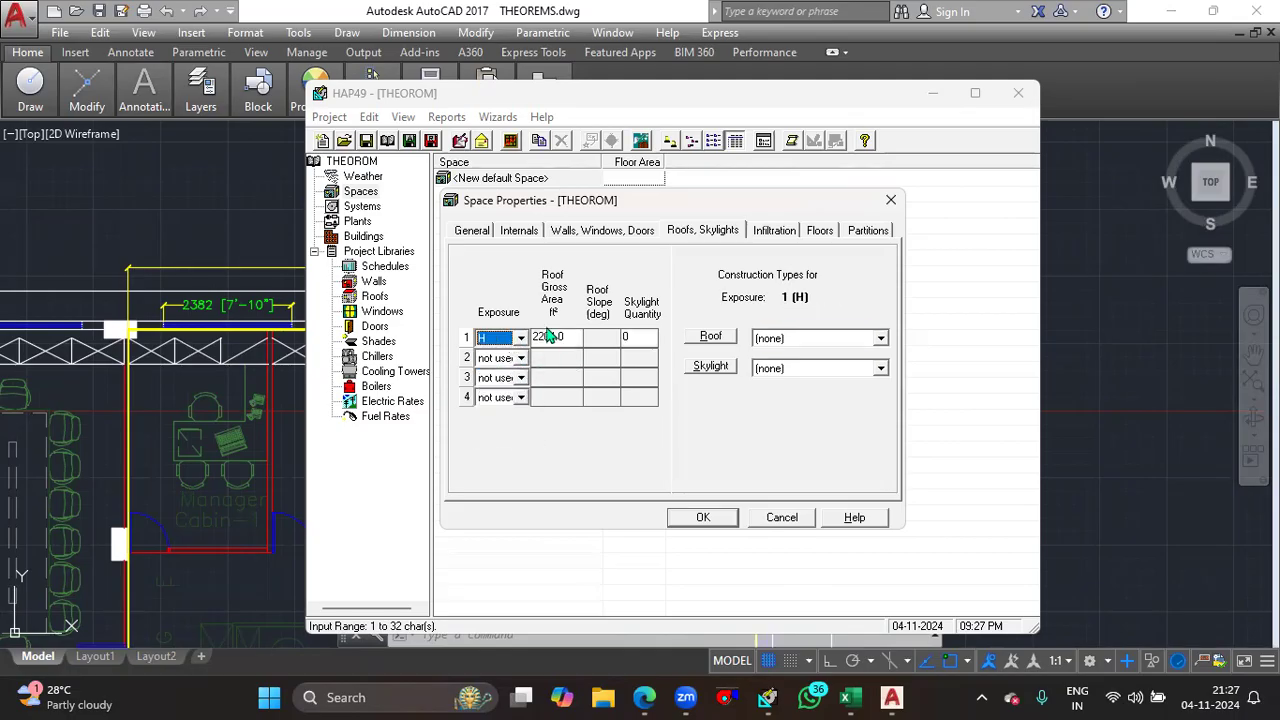
left_click(474, 232)
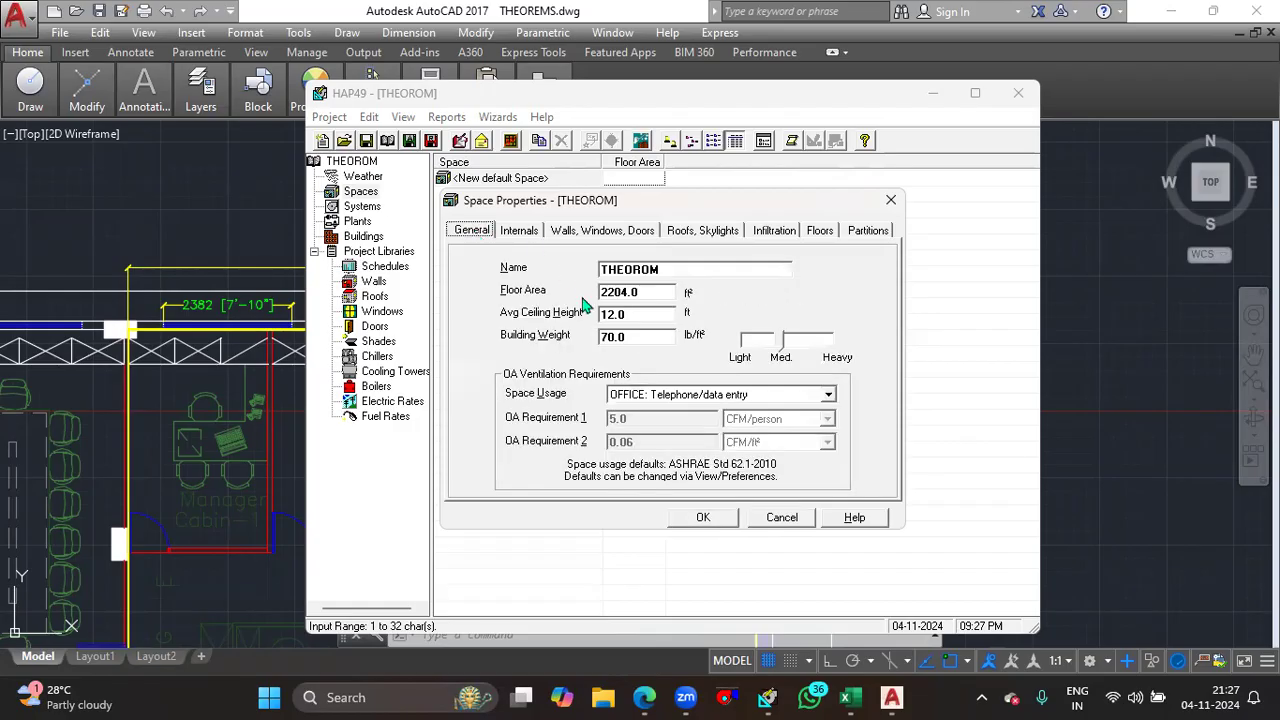
left_click(697, 238)
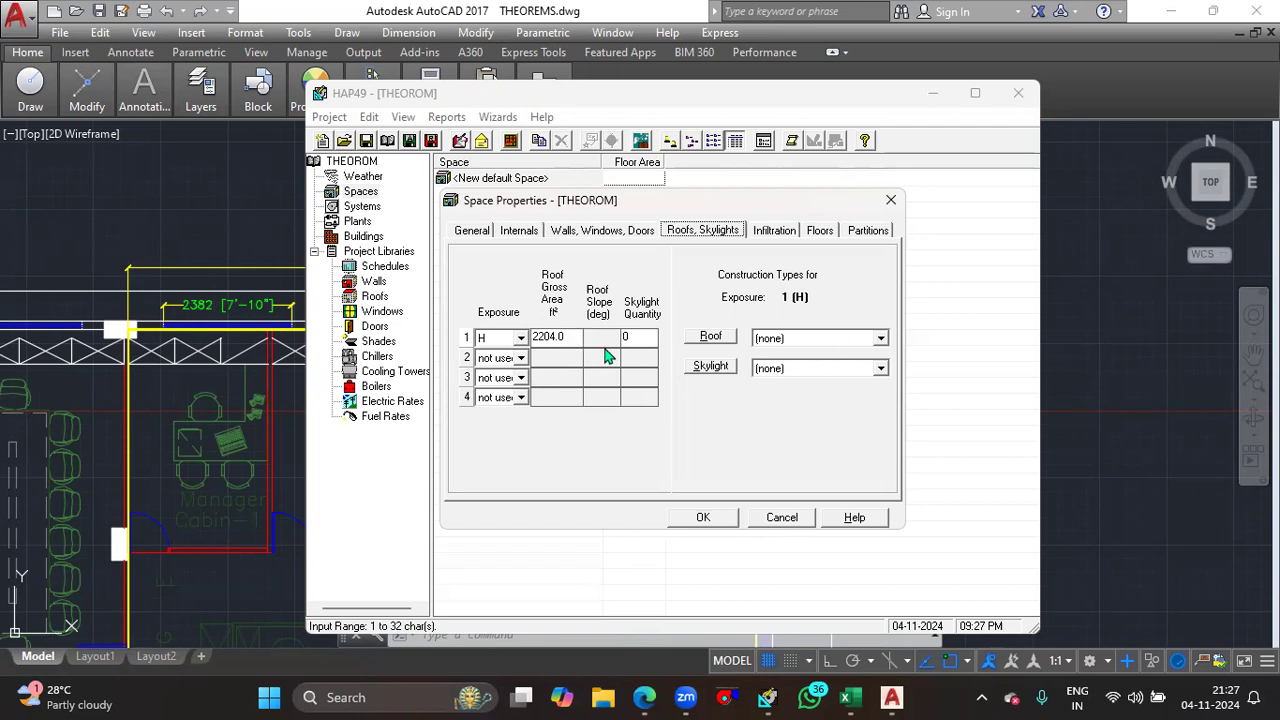
left_click(518, 340)
left_click(488, 367)
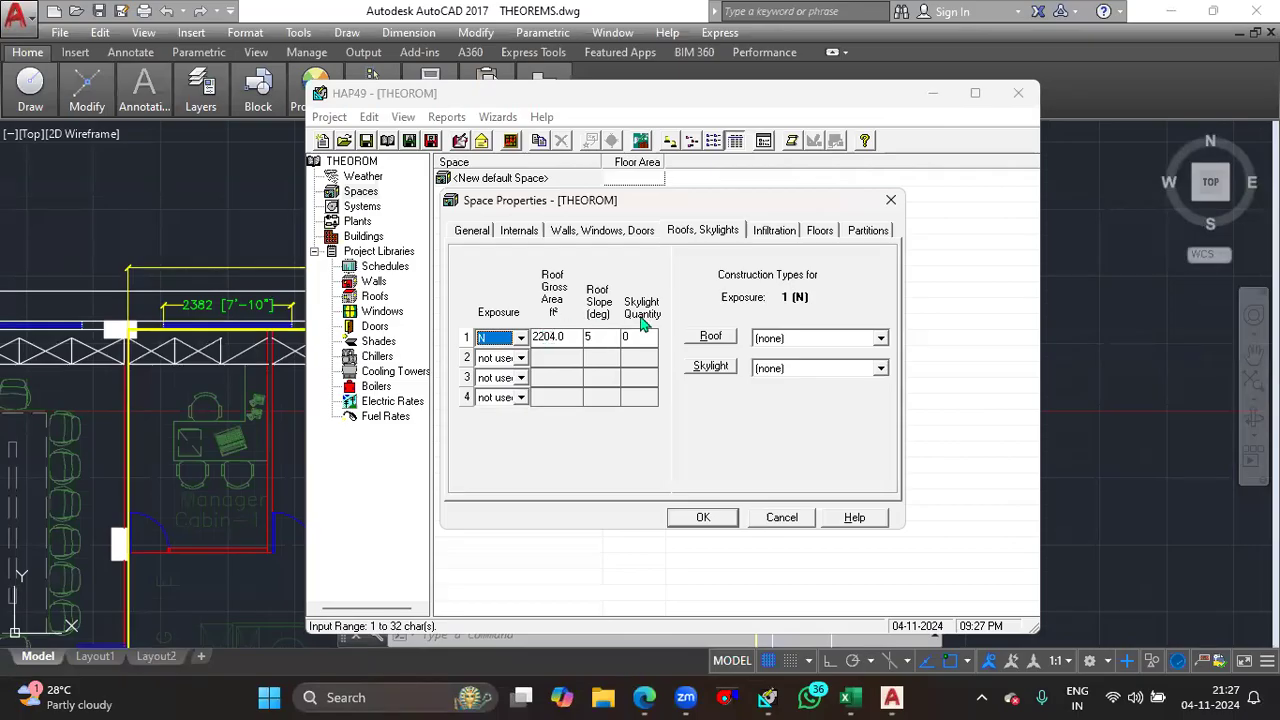
- Switch to Edge, search the web for "skylights for roof" in a new tab, and examine the example images
left_click(646, 697)
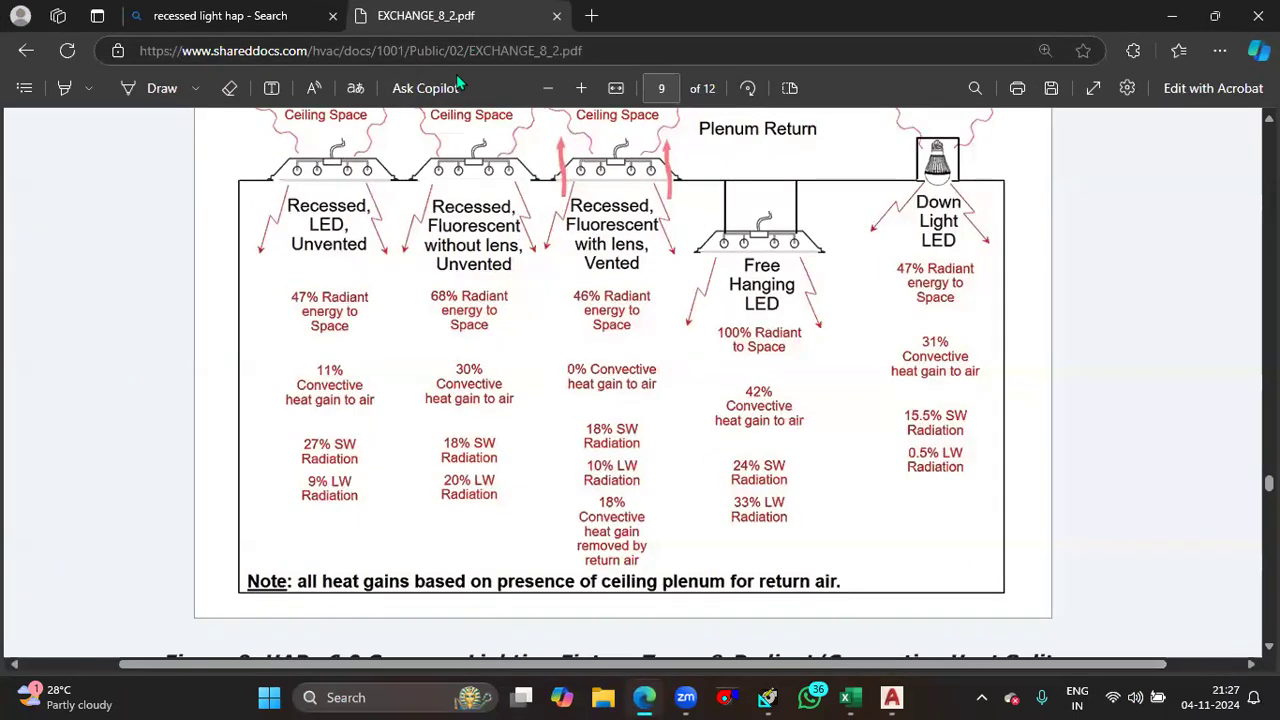
left_click(588, 14)
left_click(547, 104)
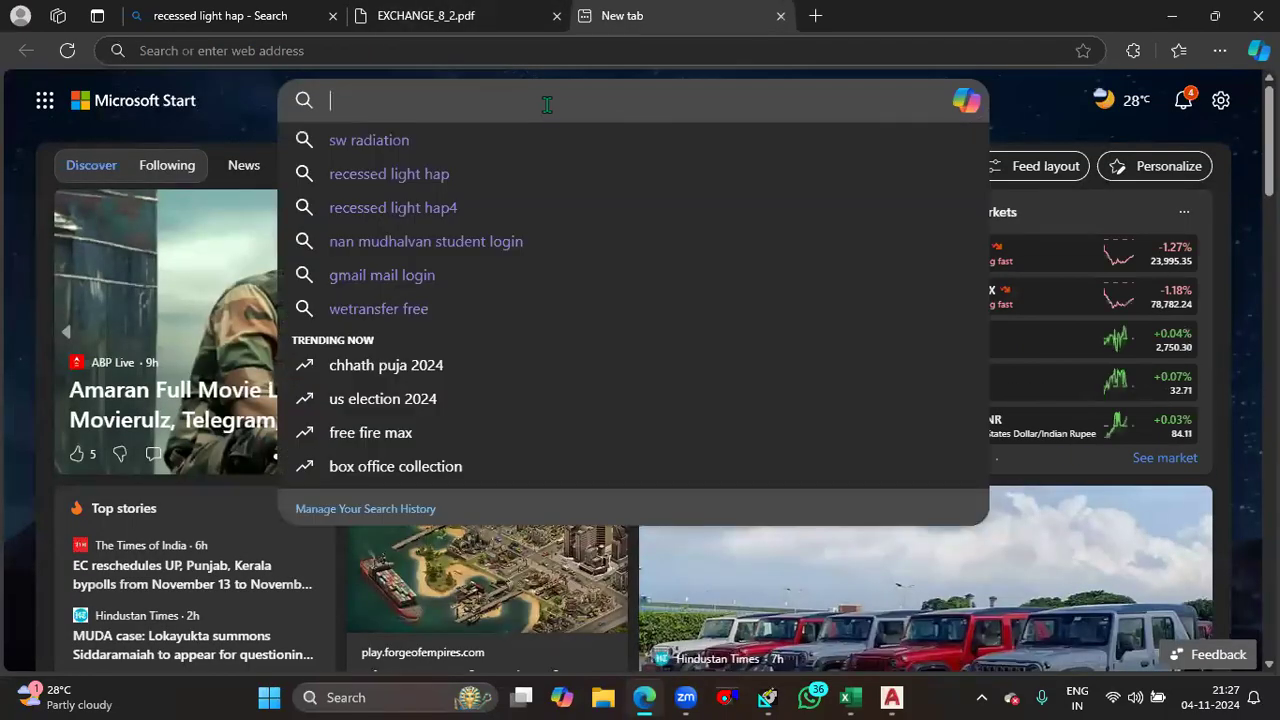
type("skyl")
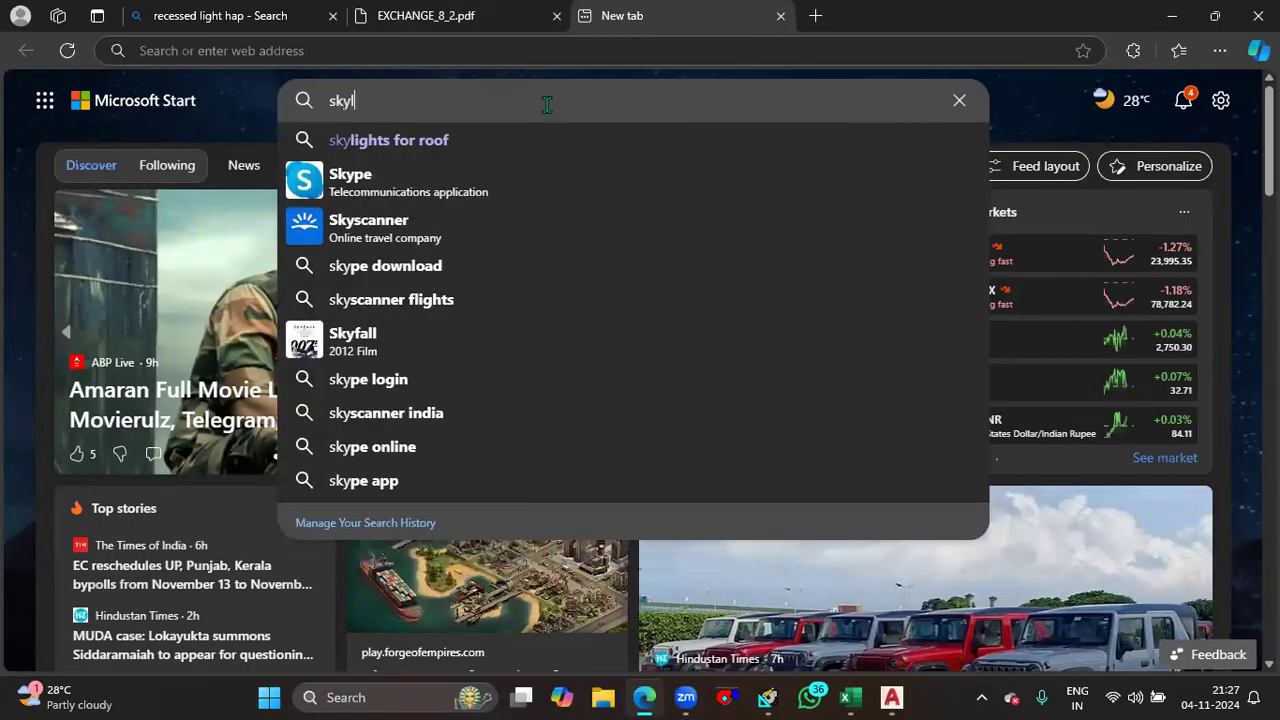
type("ights")
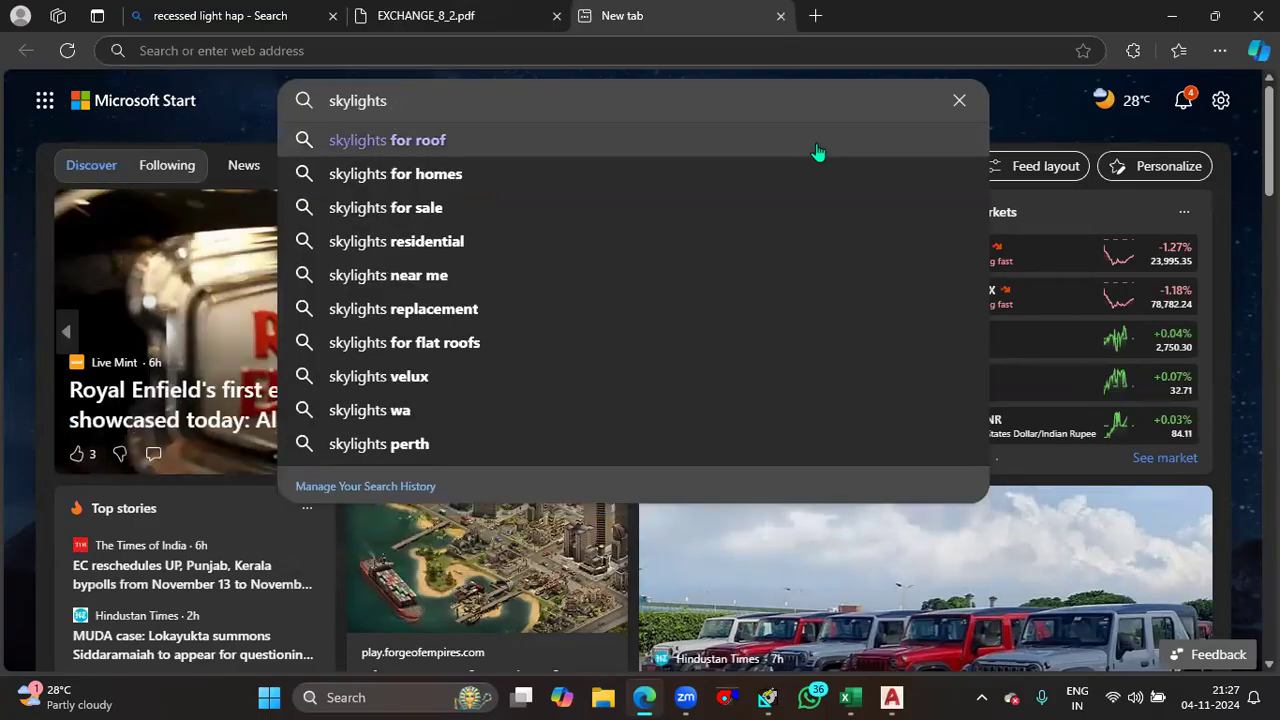
left_click(530, 152)
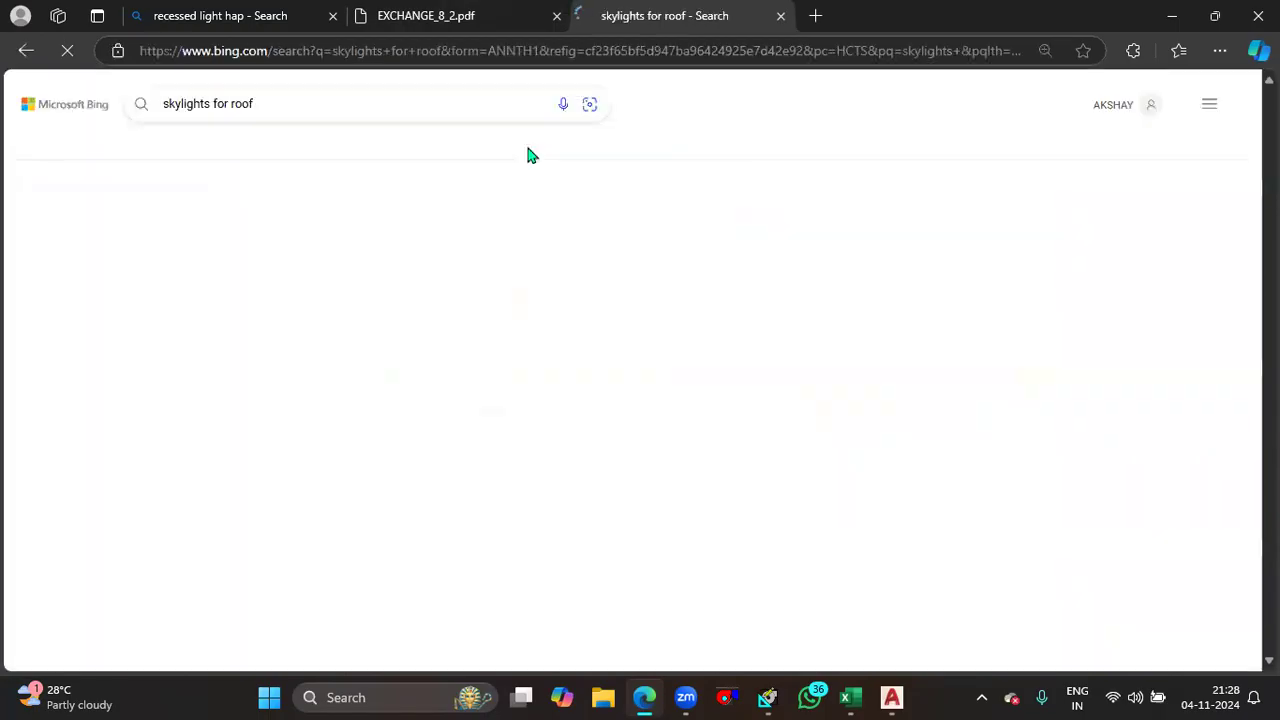
scroll(350, 300, "down", 2)
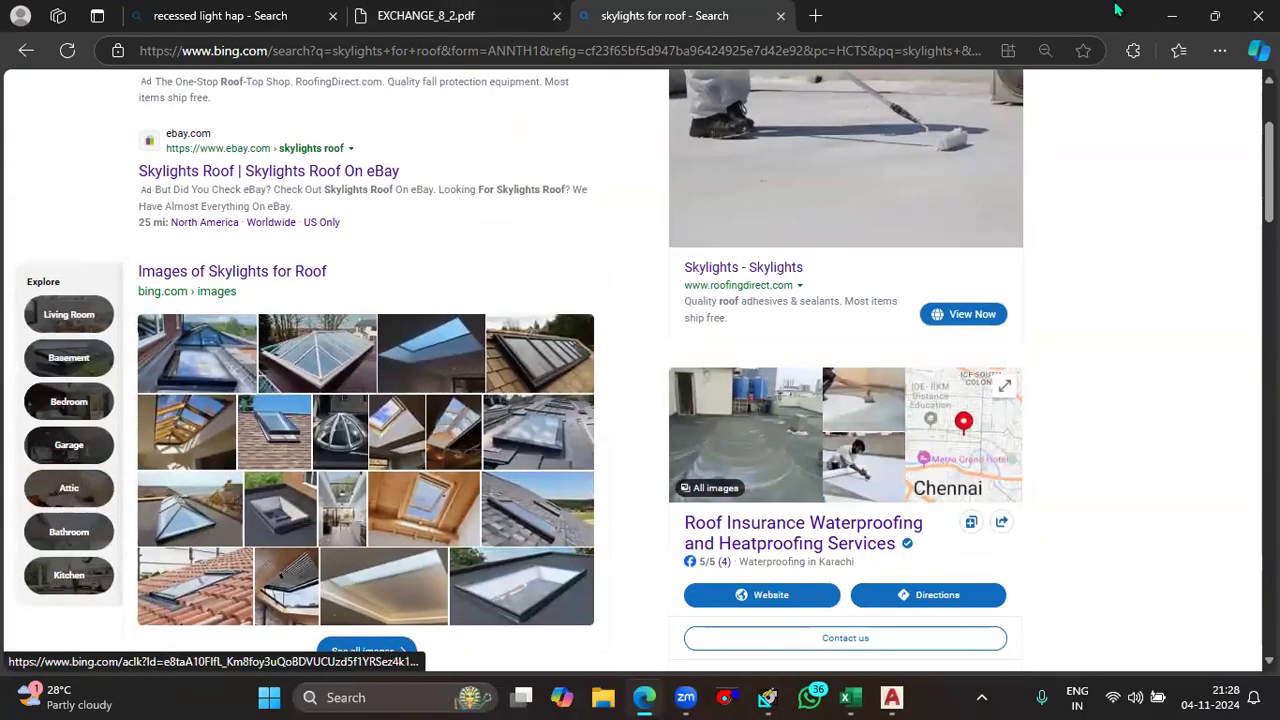
- Return to HAP and view the default skylight assembly's properties, closing them without changes
left_click(1166, 14)
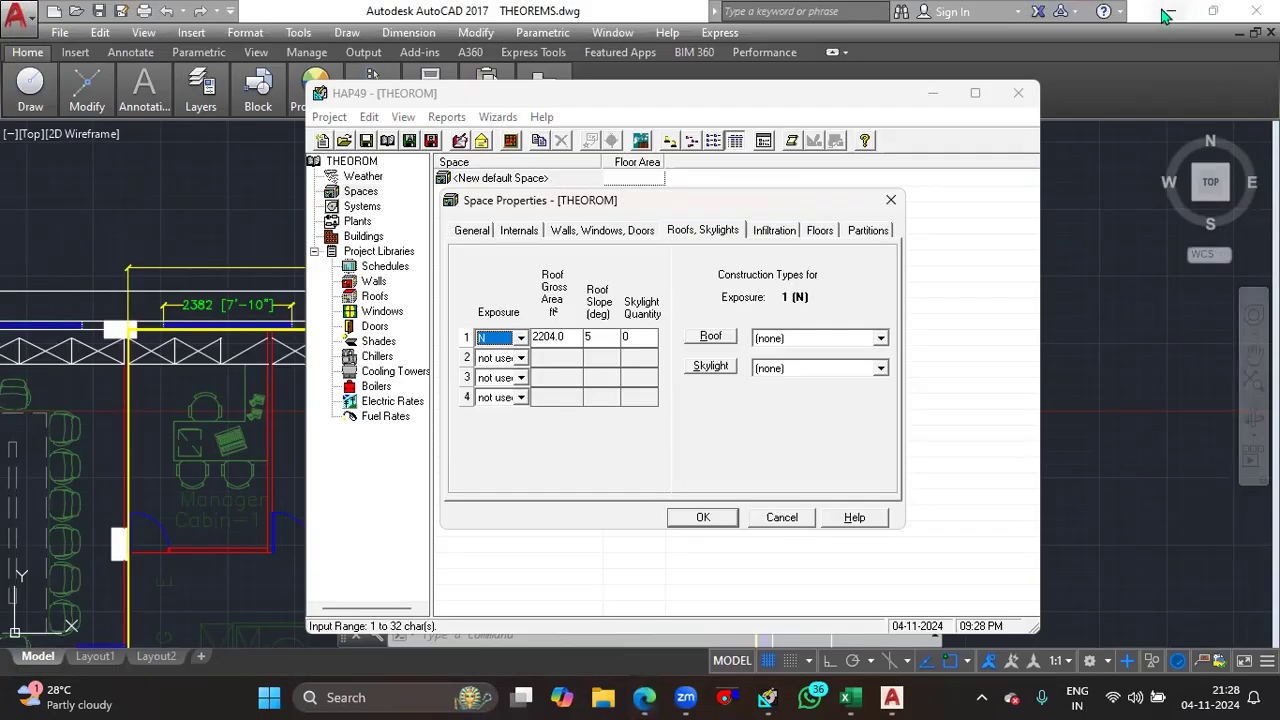
left_click(710, 366)
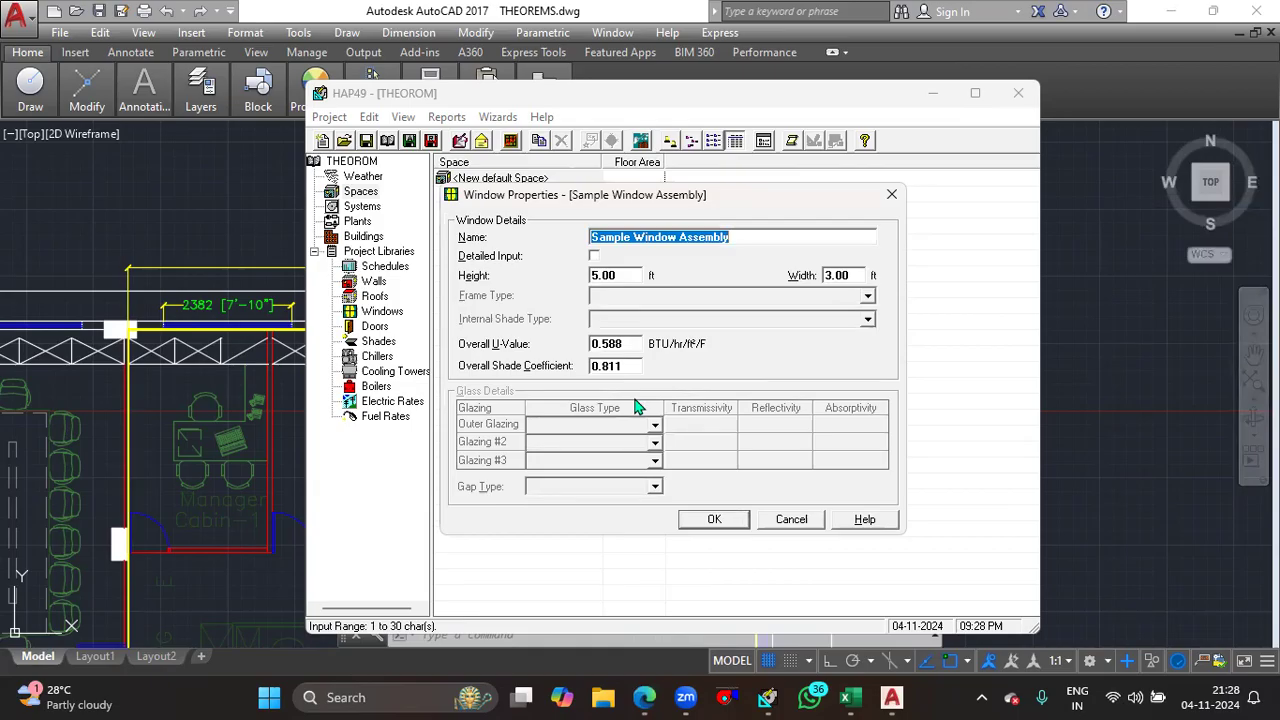
left_click(891, 194)
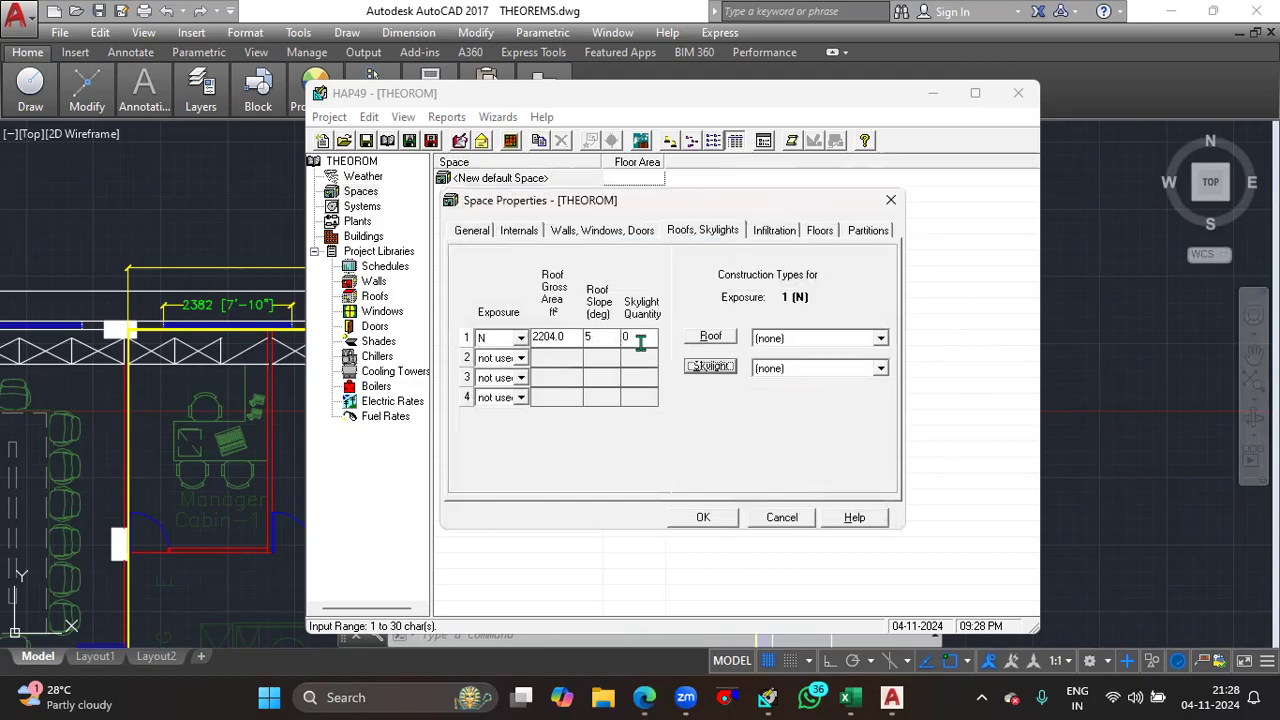
- Set the space's first roof exposure to not used
left_click(602, 230)
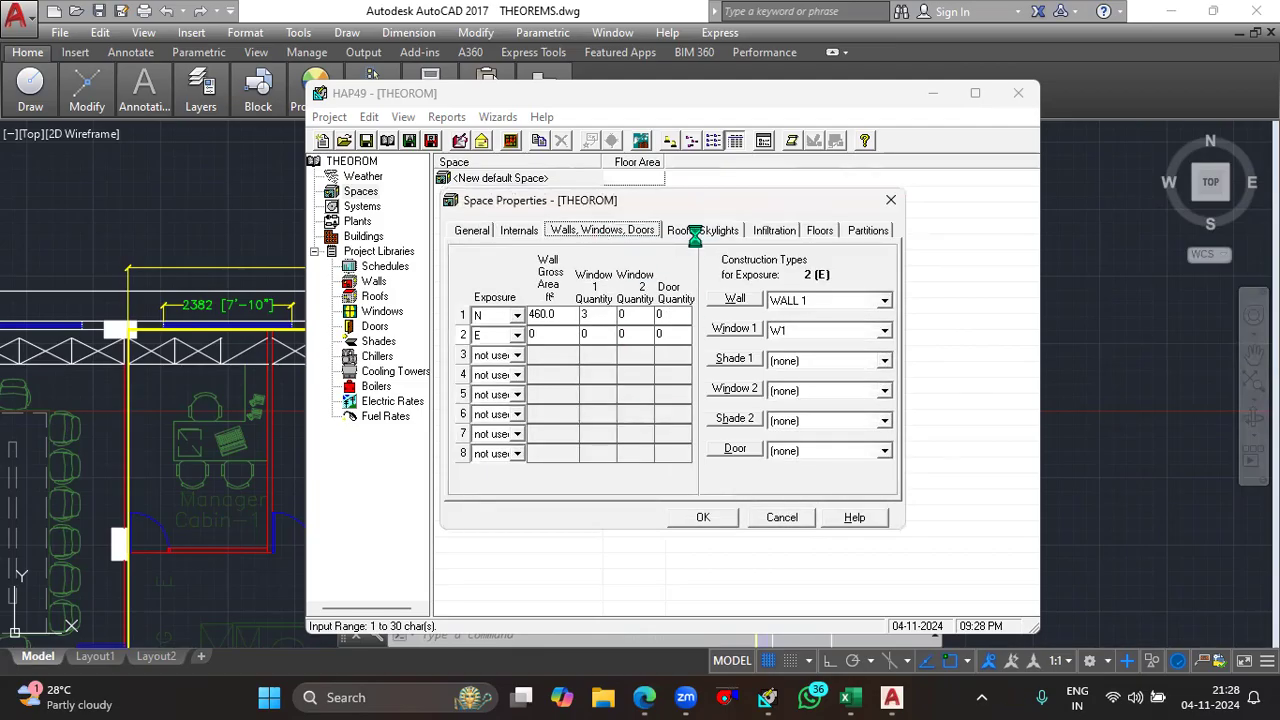
left_click(694, 232)
left_click(521, 339)
scroll(493, 368, "up", 1)
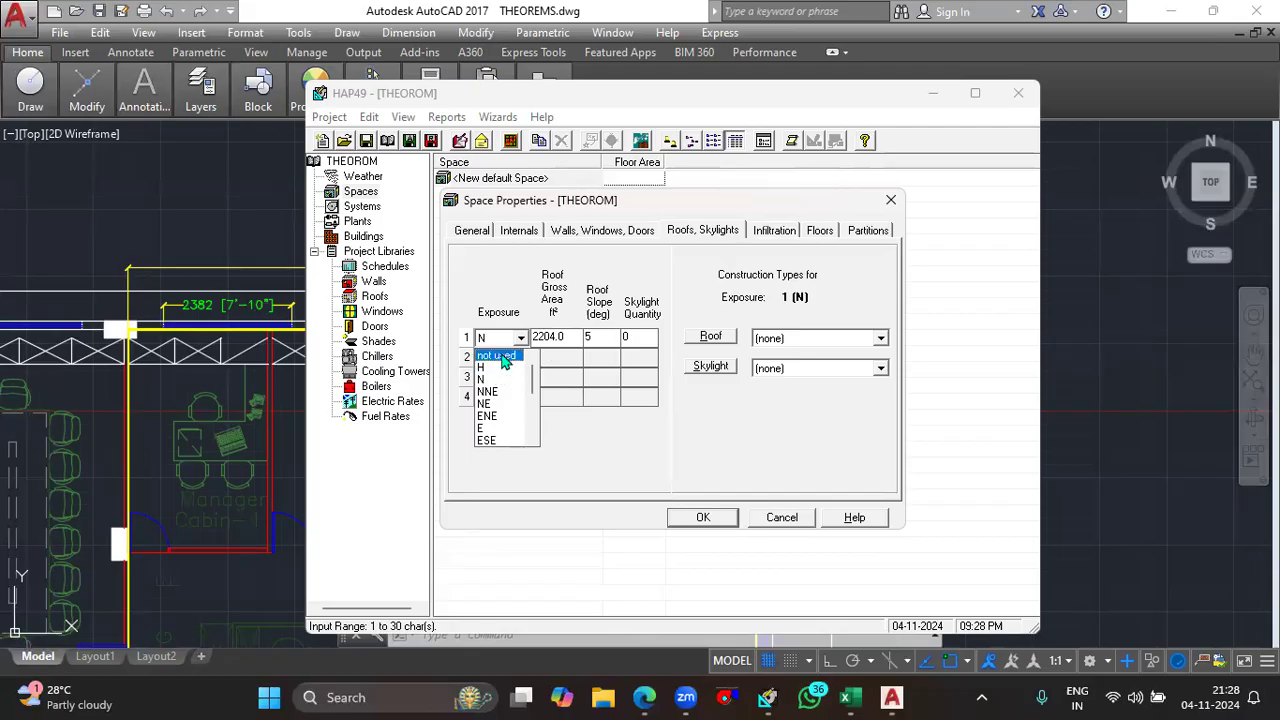
left_click(500, 356)
- Switch to AutoCAD and examine the design notes beside the floor plan, including what is above and below the floor
key("alt+Tab")
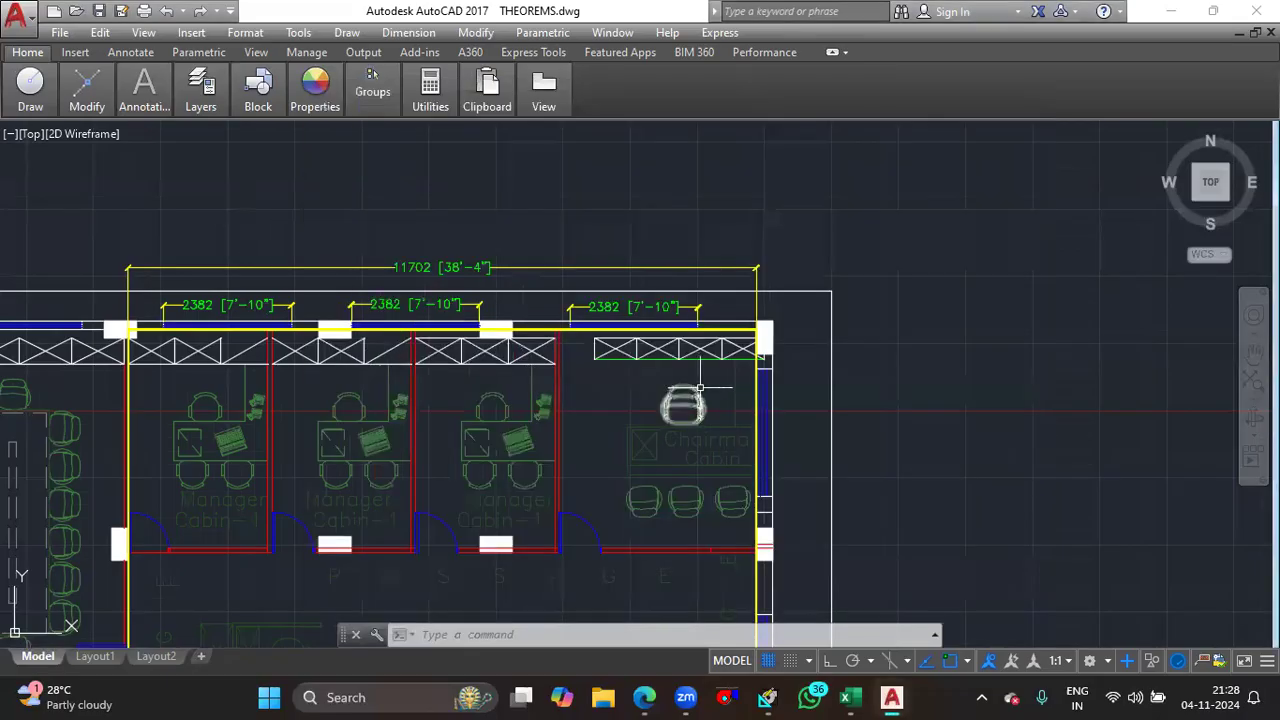
scroll(982, 440, "down", 5)
left_click_drag(898, 522, 668, 456)
scroll(668, 456, "up", 8)
left_click_drag(573, 418, 667, 609)
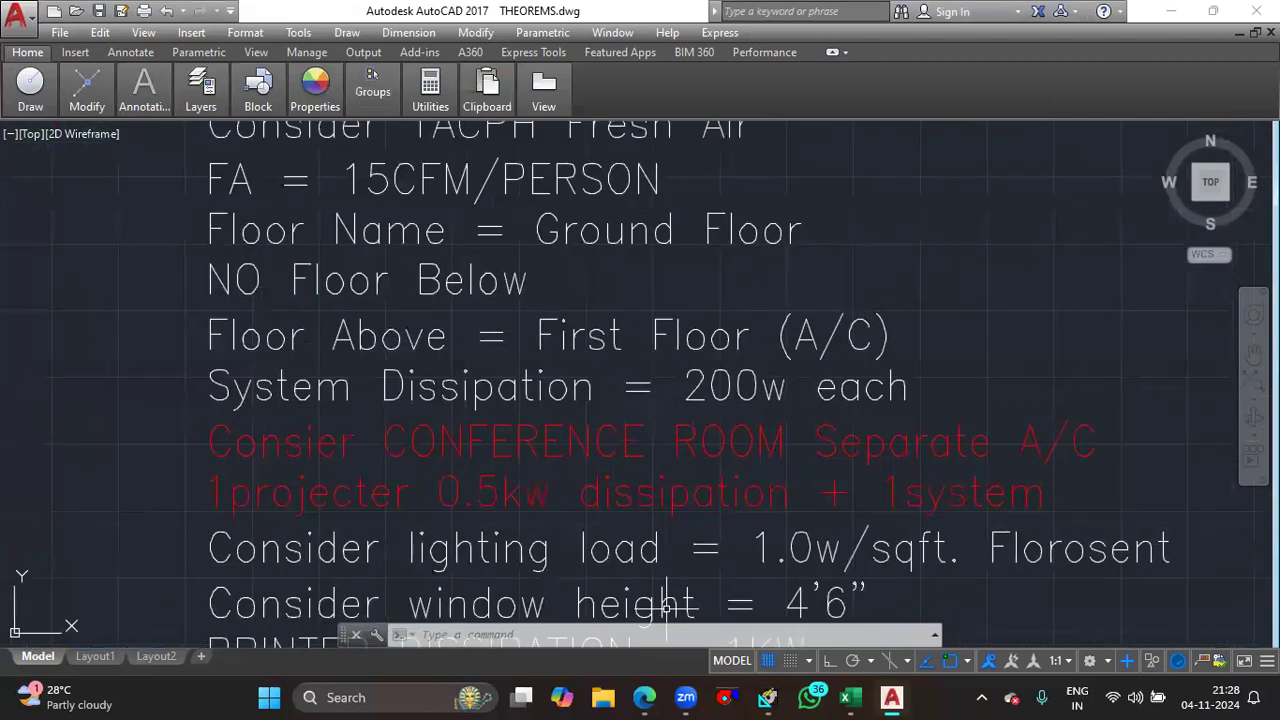
scroll(622, 454, "down", 4)
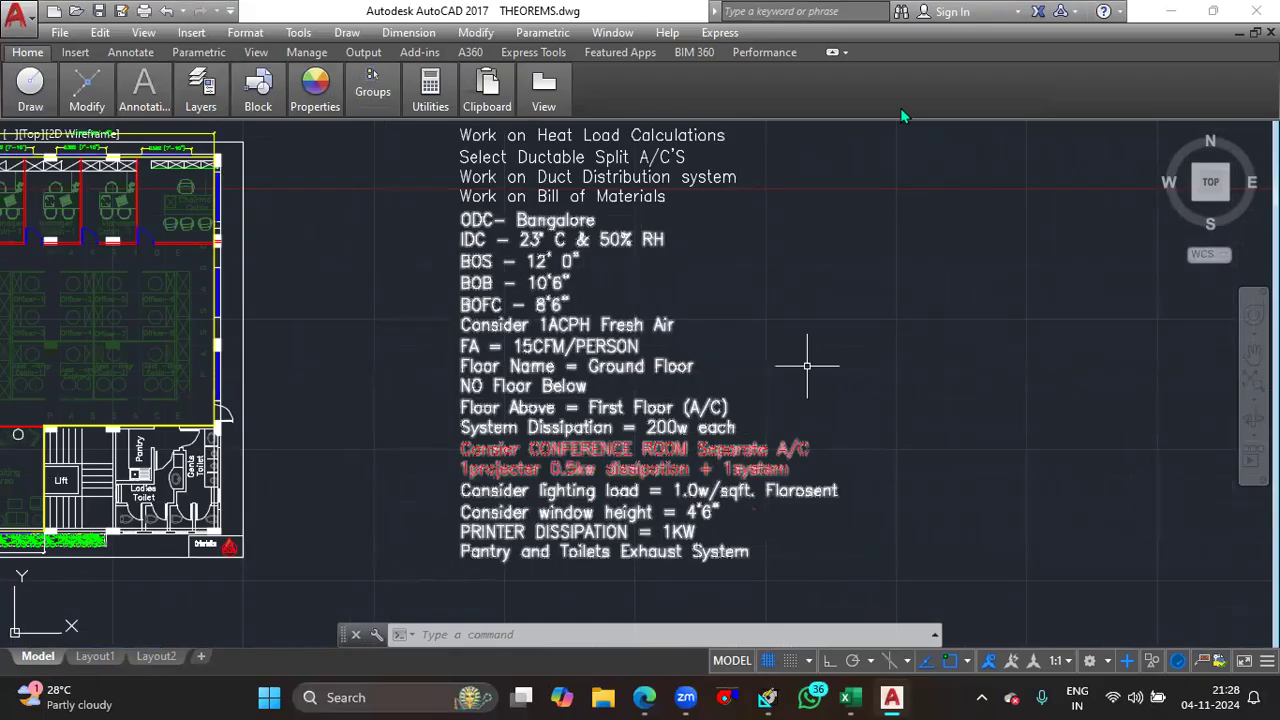
- Return to HAP, look over the space's infiltration inputs, and close the space properties without saving
left_click(1168, 11)
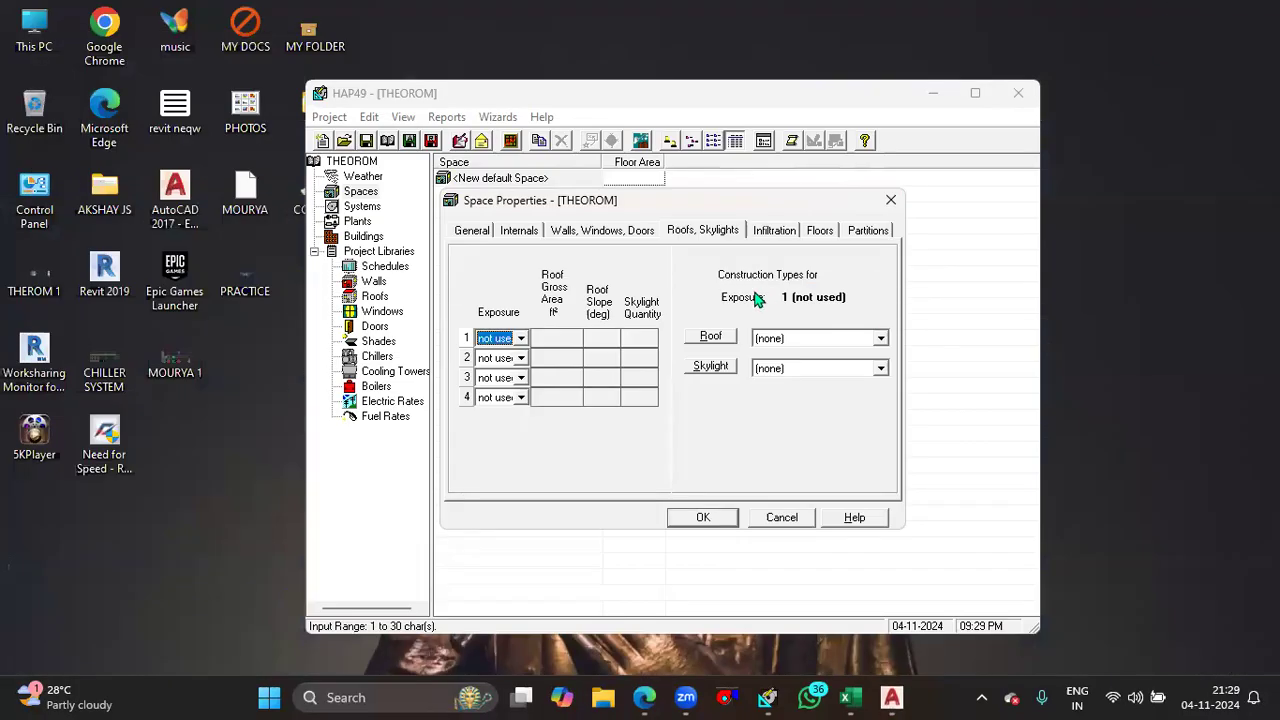
left_click(775, 232)
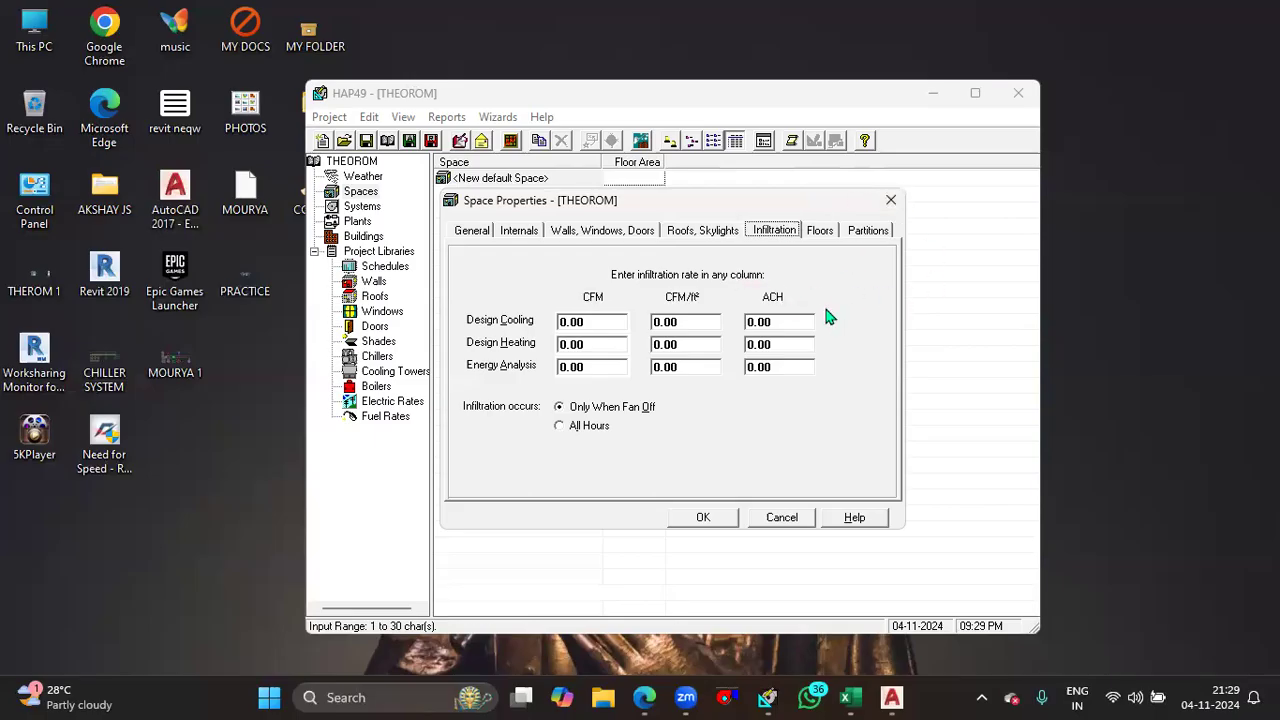
left_click(897, 208)
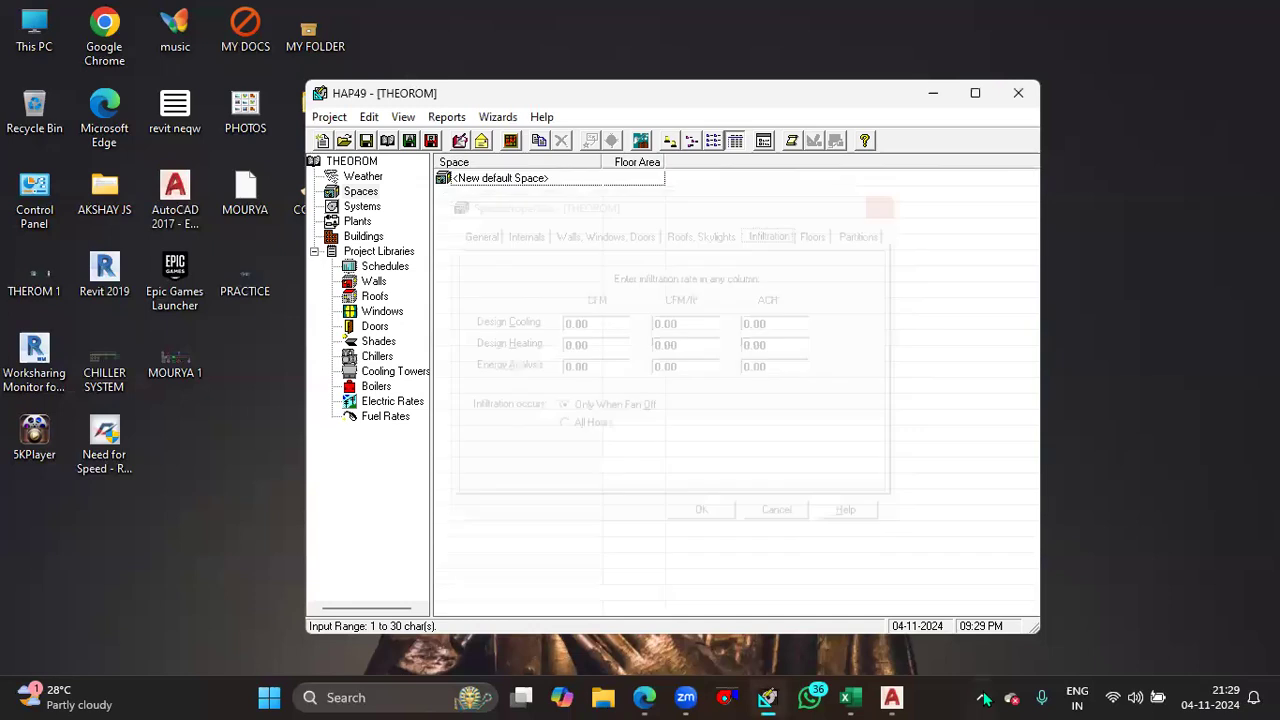
- Open the properties of a new default space
left_click(508, 188)
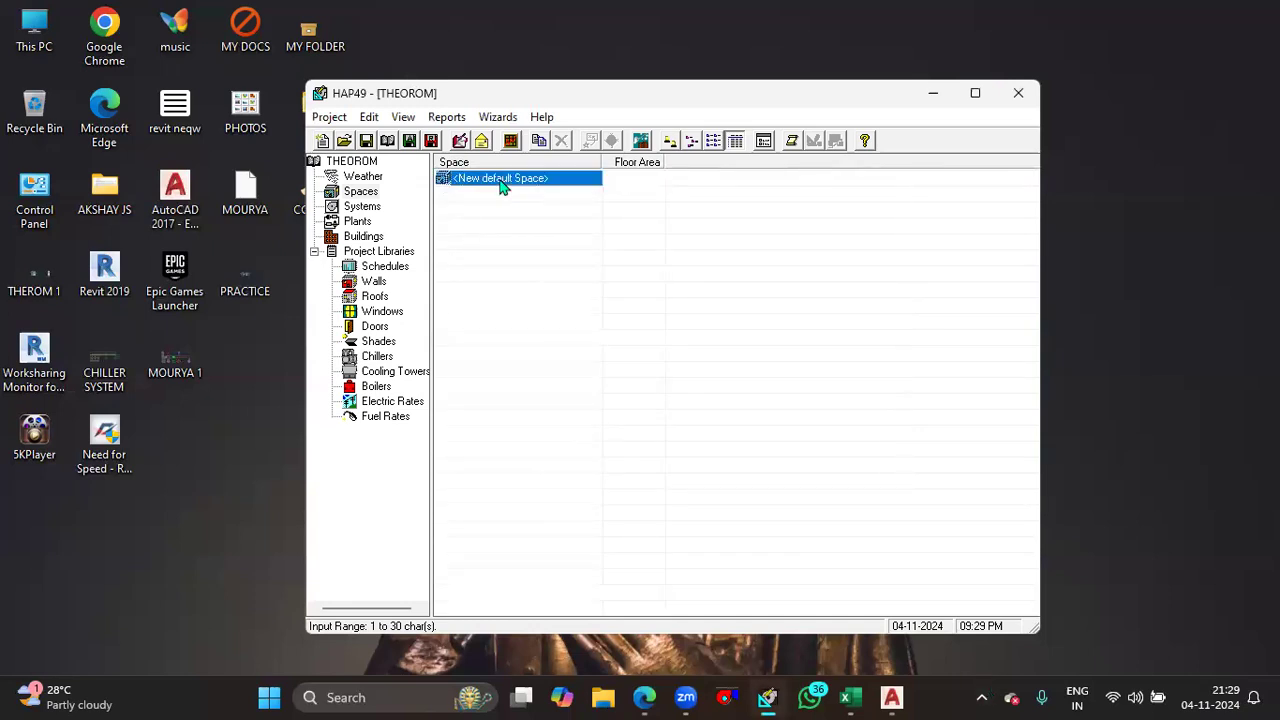
double_click(523, 184)
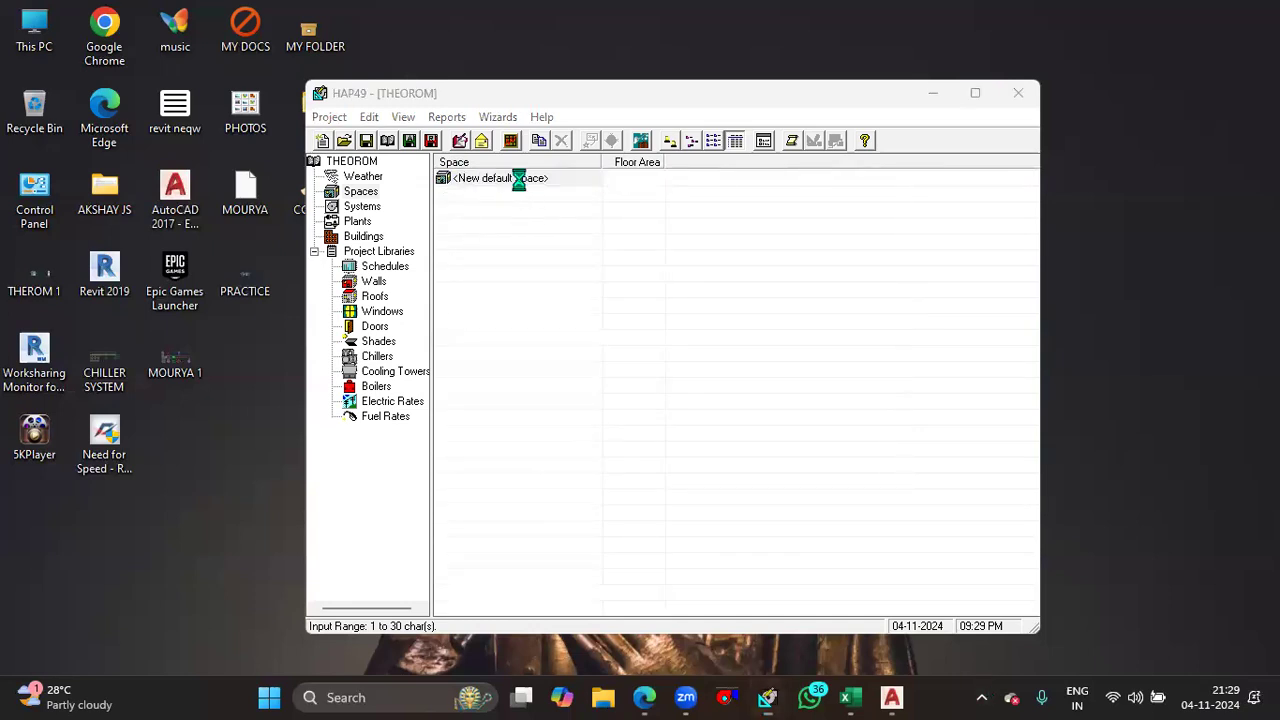